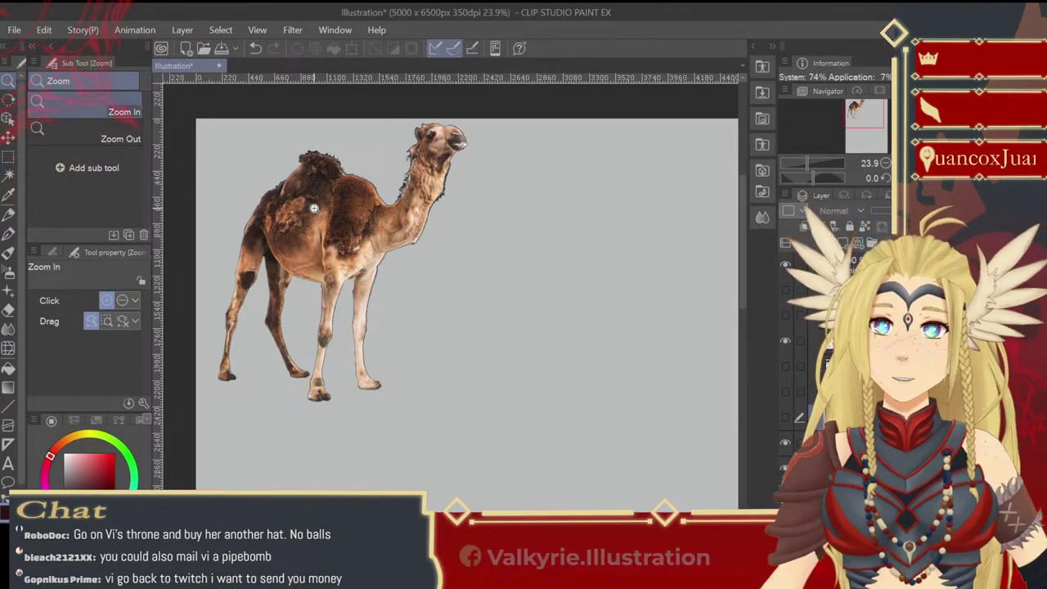
{"action": "scroll", "coordinate": [340, 449], "scroll_direction": "down", "scroll_amount": 3}
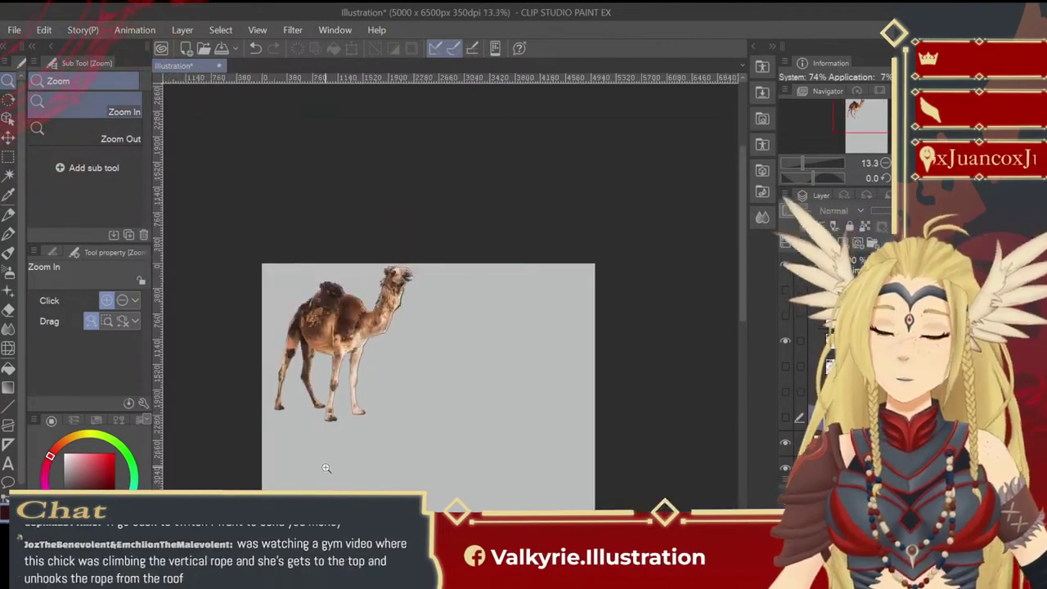
{"action": "scroll", "coordinate": [433, 287], "scroll_direction": "up", "scroll_amount": 4}
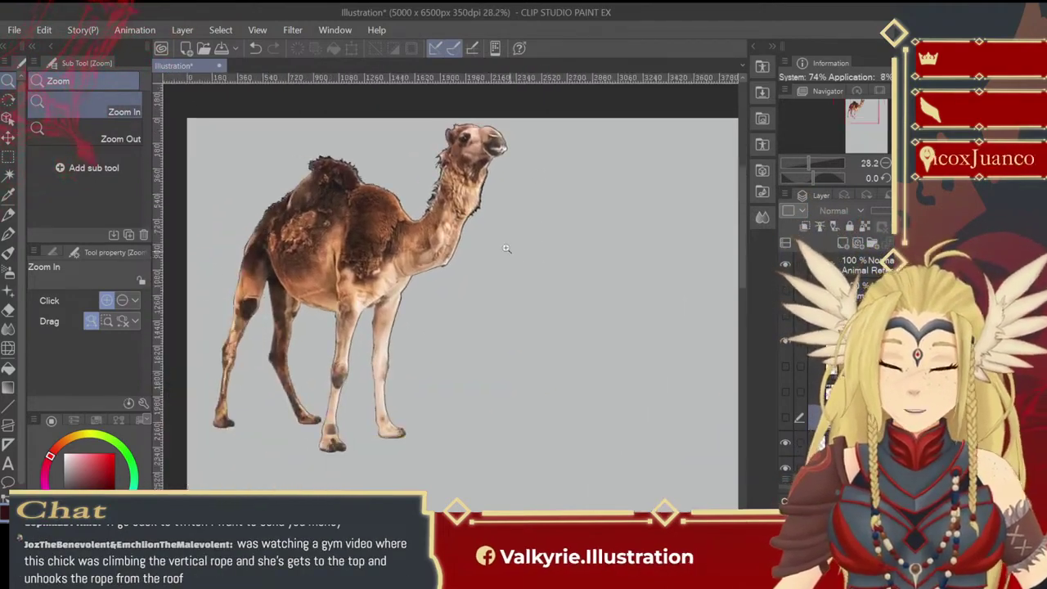
{"action": "scroll", "coordinate": [506, 248], "scroll_direction": "up", "scroll_amount": 3}
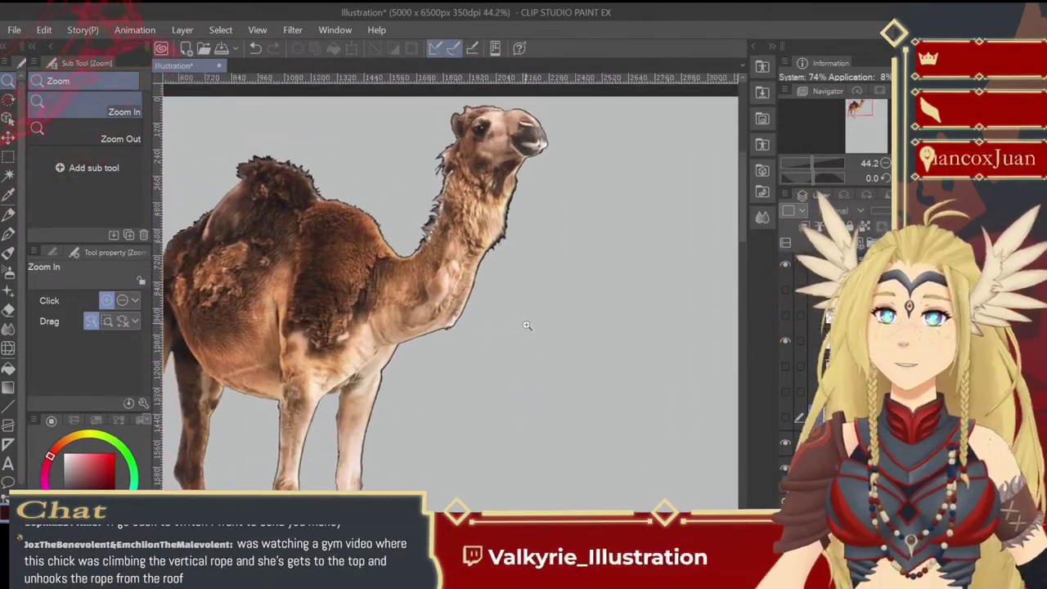
{"action": "scroll", "coordinate": [527, 325], "scroll_direction": "down", "scroll_amount": 2}
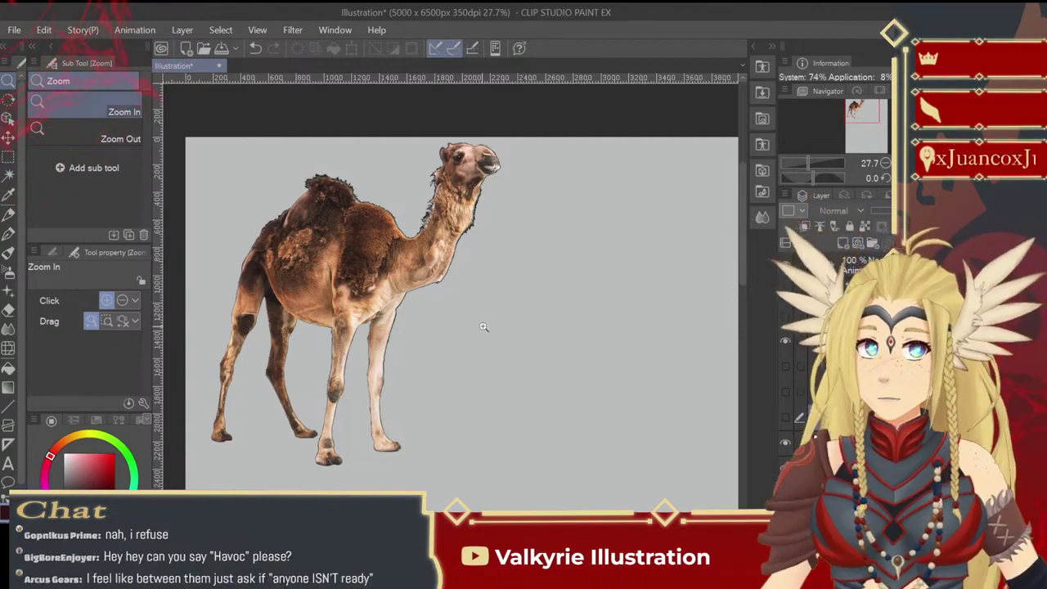
{"action": "left_click_drag", "start_coordinate": [524, 323], "coordinate": [479, 310]}
{"action": "left_click_drag", "start_coordinate": [514, 380], "coordinate": [504, 341]}
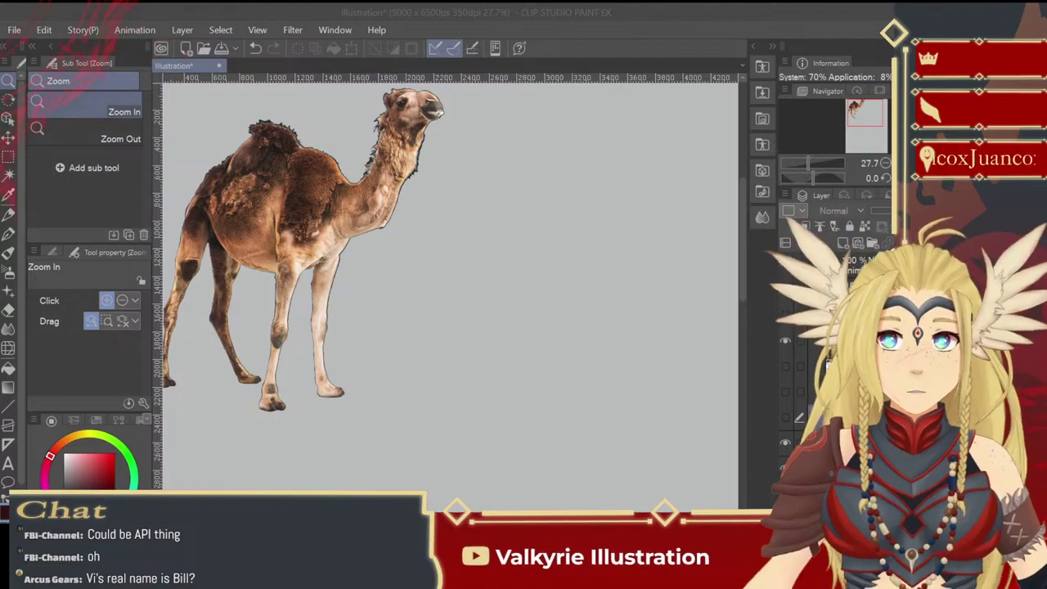
{"action": "left_click_drag", "start_coordinate": [435, 254], "coordinate": [393, 261]}
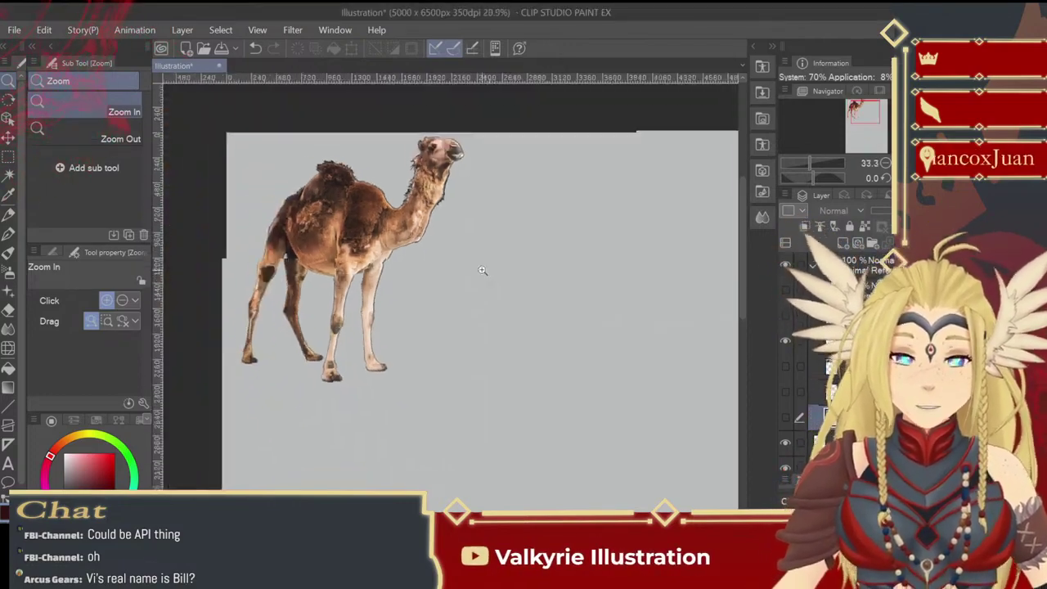
{"action": "left_click_drag", "start_coordinate": [566, 330], "coordinate": [513, 313]}
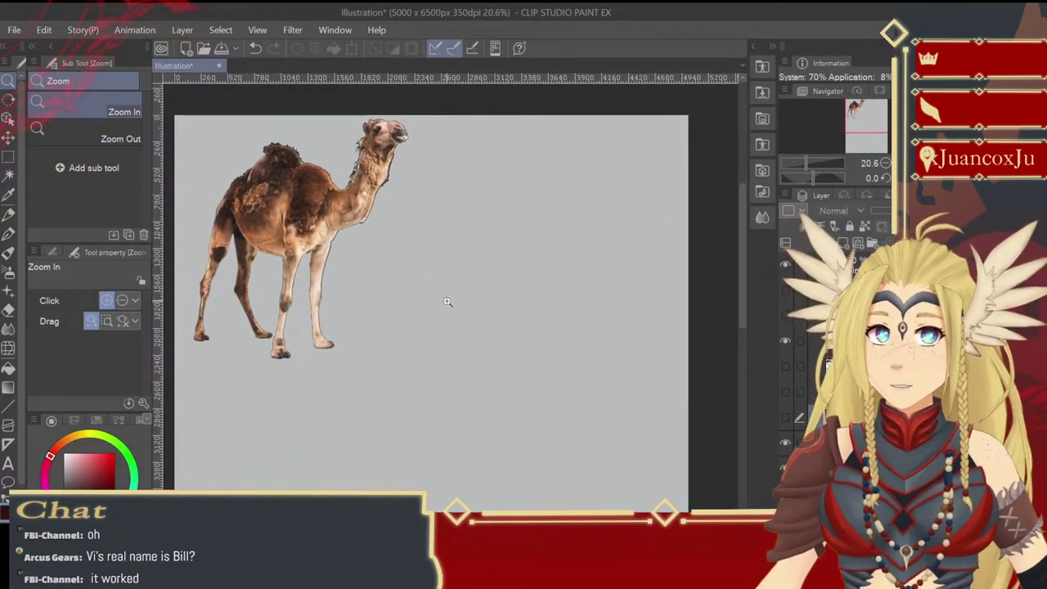
{"action": "left_click_drag", "start_coordinate": [447, 302], "coordinate": [483, 309]}
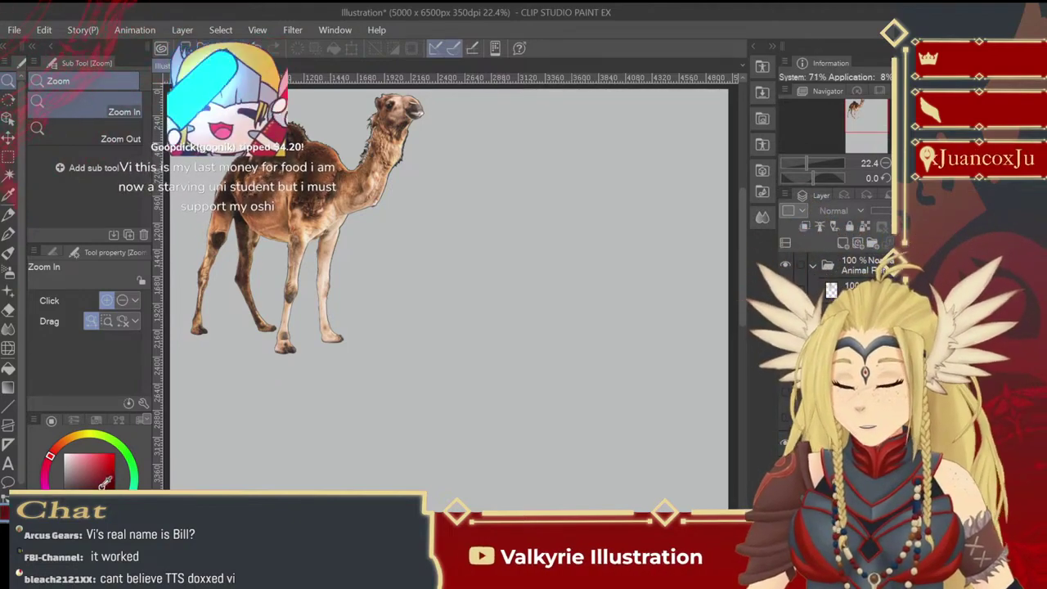
- Switch to the Mapping pen and add a new layer above the animal reference folder
{"action": "key", "text": "p"}
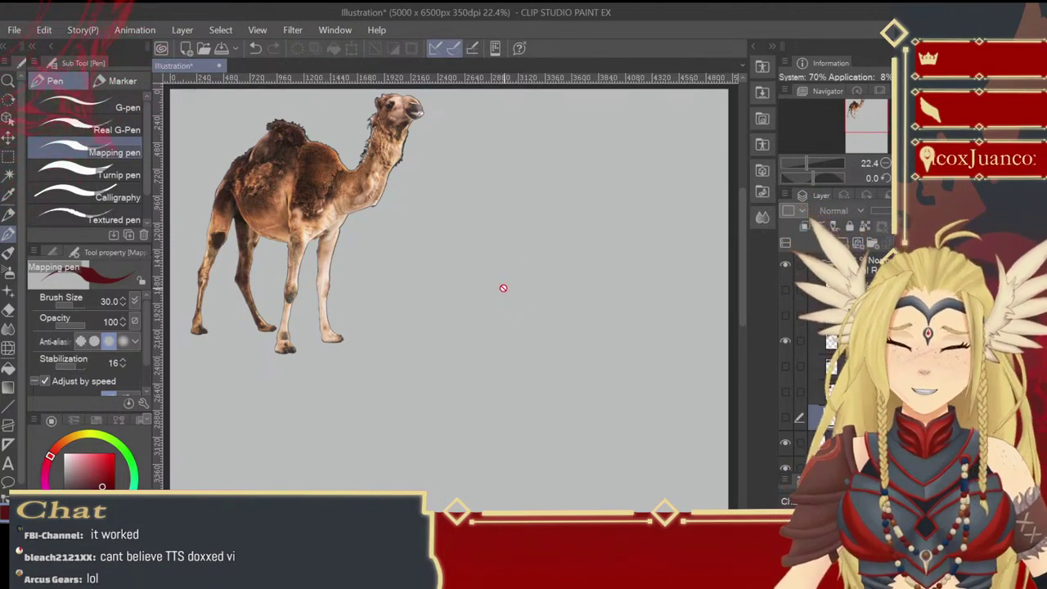
{"action": "left_click_drag", "start_coordinate": [502, 287], "coordinate": [554, 292]}
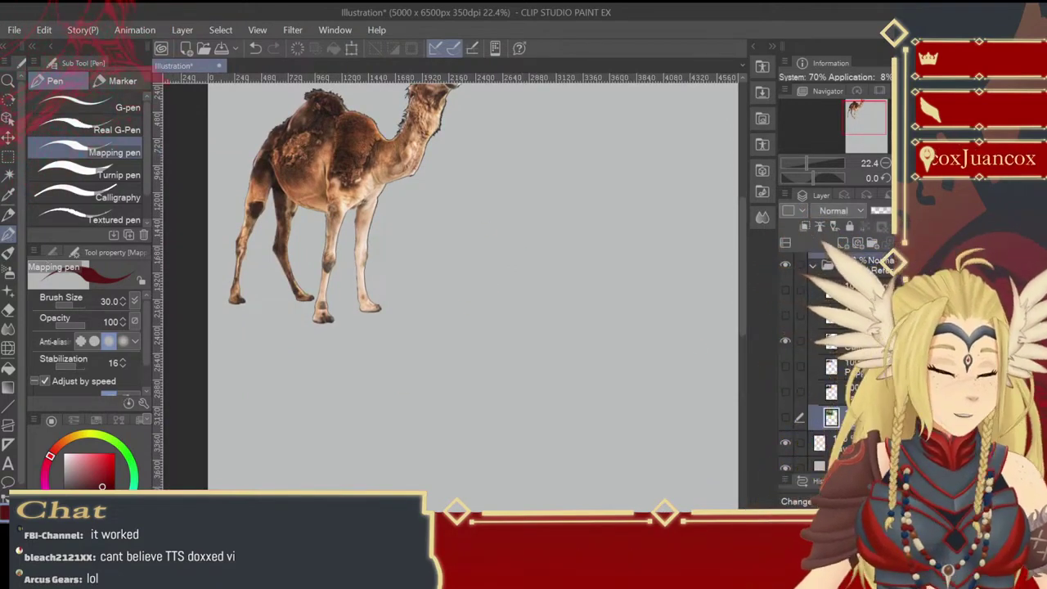
{"action": "left_click", "coordinate": [843, 243]}
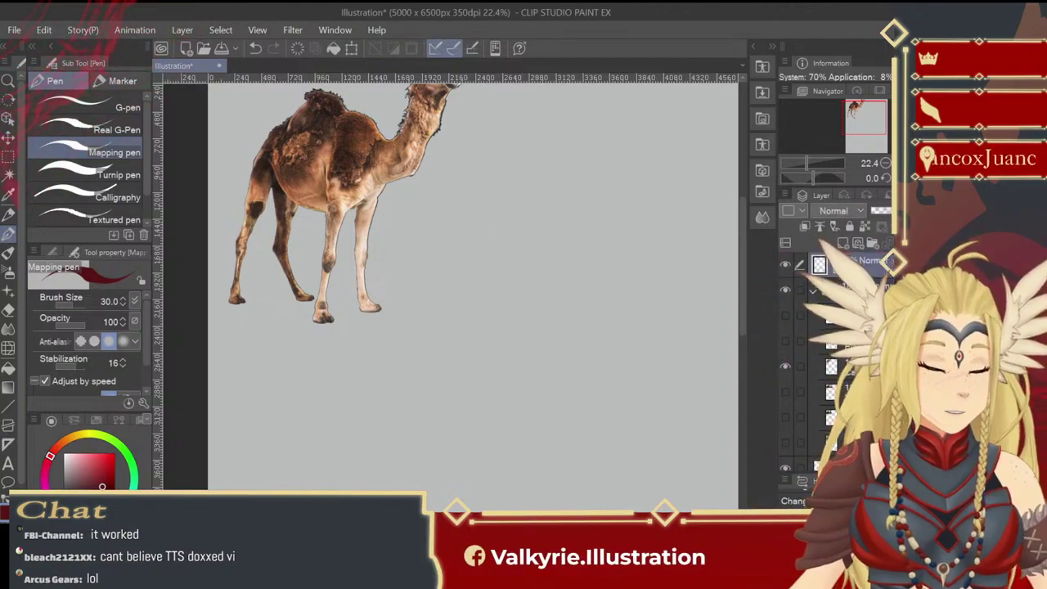
{"action": "left_click_drag", "start_coordinate": [529, 174], "coordinate": [576, 307]}
{"action": "left_click_drag", "start_coordinate": [520, 216], "coordinate": [563, 286]}
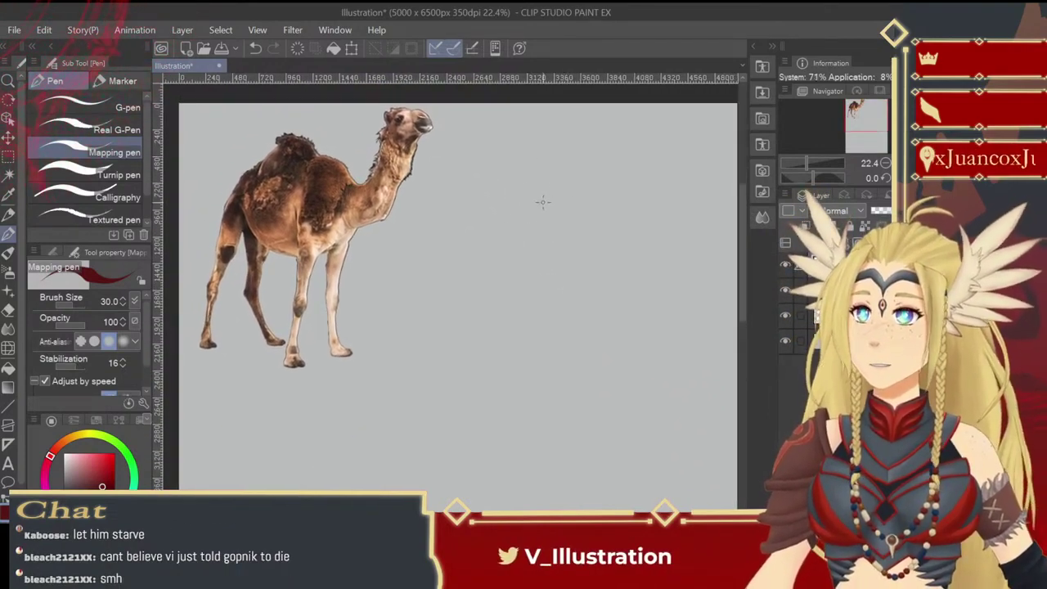
{"action": "mouse_move", "coordinate": [523, 189]}
{"action": "left_mouse_down"}
{"action": "mouse_move", "coordinate": [529, 265]}
{"action": "mouse_move", "coordinate": [552, 284]}
{"action": "left_mouse_up"}
{"action": "key", "text": "ctrl+z"}
{"action": "key", "text": "ctrl+z"}
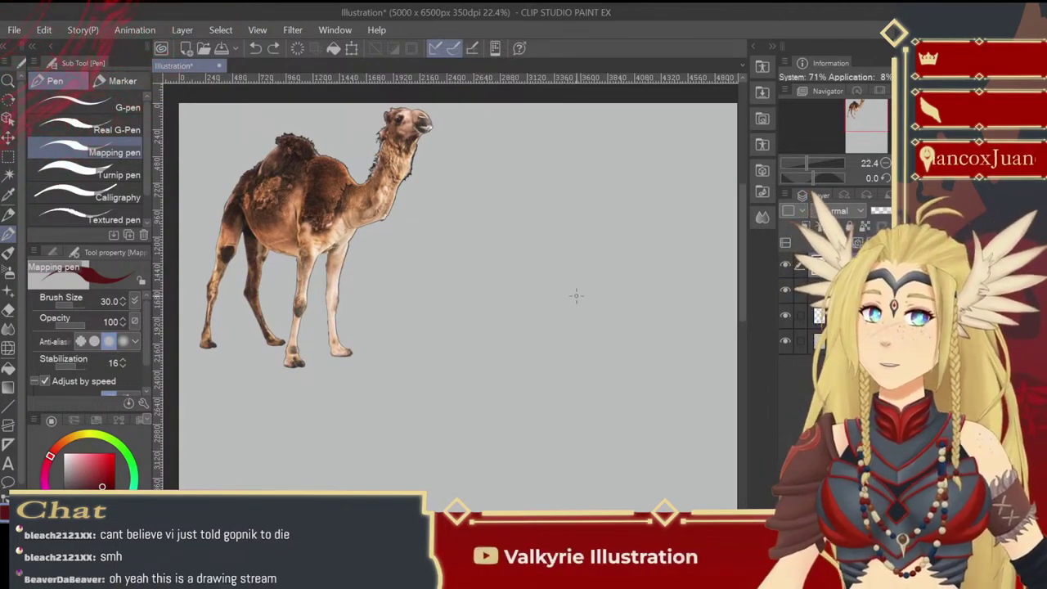
{"action": "left_click_drag", "start_coordinate": [581, 269], "coordinate": [573, 274]}
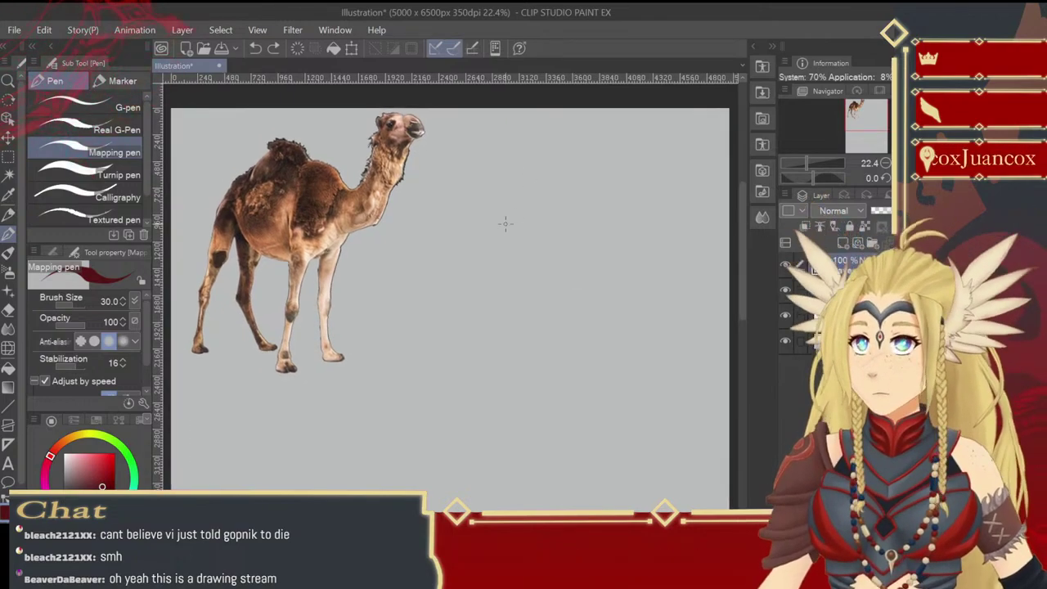
{"action": "mouse_move", "coordinate": [507, 175]}
{"action": "left_mouse_down"}
{"action": "mouse_move", "coordinate": [540, 204]}
{"action": "mouse_move", "coordinate": [486, 238]}
{"action": "mouse_move", "coordinate": [559, 273]}
{"action": "left_mouse_up"}
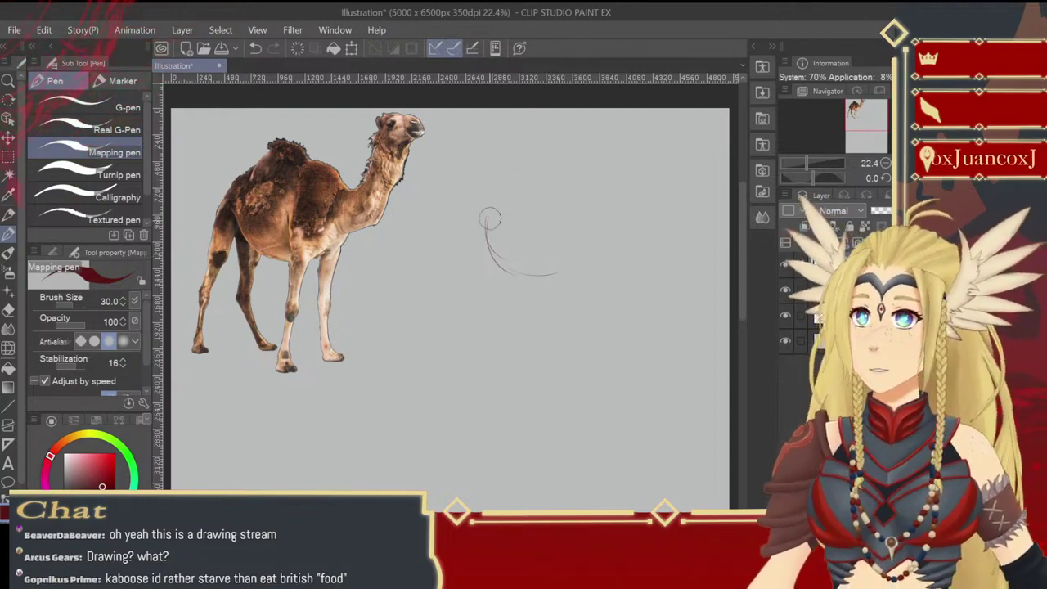
{"action": "key", "text": "ctrl+z"}
{"action": "key", "text": "ctrl+z"}
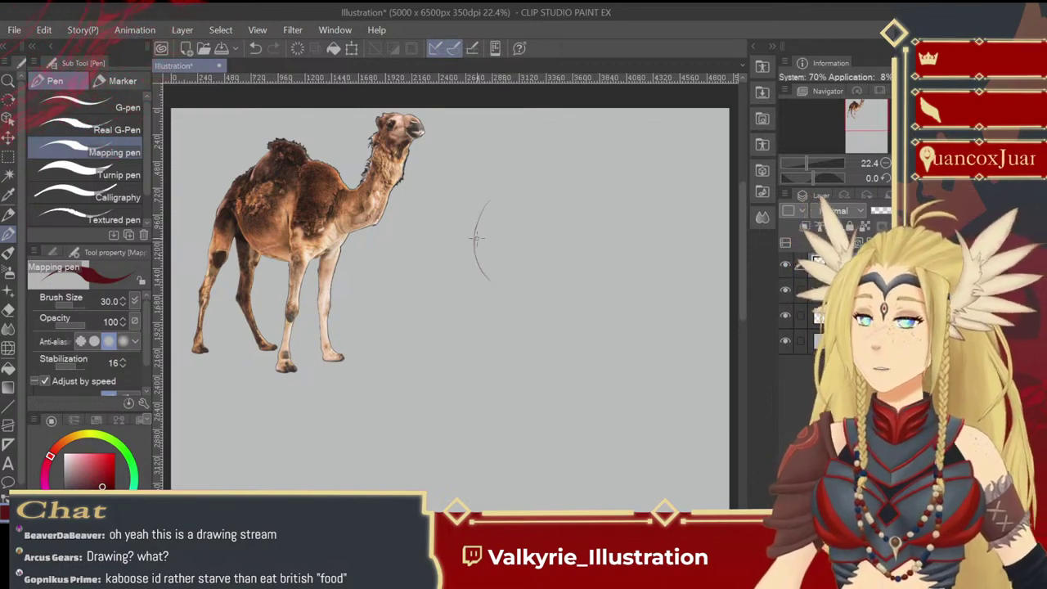
- Sketch a large circle for the camel's body beside the reference photo, with a tapering chest block overlapping its front side
{"action": "mouse_move", "coordinate": [476, 238]}
{"action": "left_mouse_down"}
{"action": "mouse_move", "coordinate": [522, 296]}
{"action": "mouse_move", "coordinate": [502, 279]}
{"action": "mouse_move", "coordinate": [579, 276]}
{"action": "mouse_move", "coordinate": [547, 289]}
{"action": "mouse_move", "coordinate": [586, 260]}
{"action": "mouse_move", "coordinate": [591, 221]}
{"action": "mouse_move", "coordinate": [589, 254]}
{"action": "mouse_move", "coordinate": [560, 205]}
{"action": "left_mouse_up"}
{"action": "left_click_drag", "start_coordinate": [489, 198], "coordinate": [551, 180]}
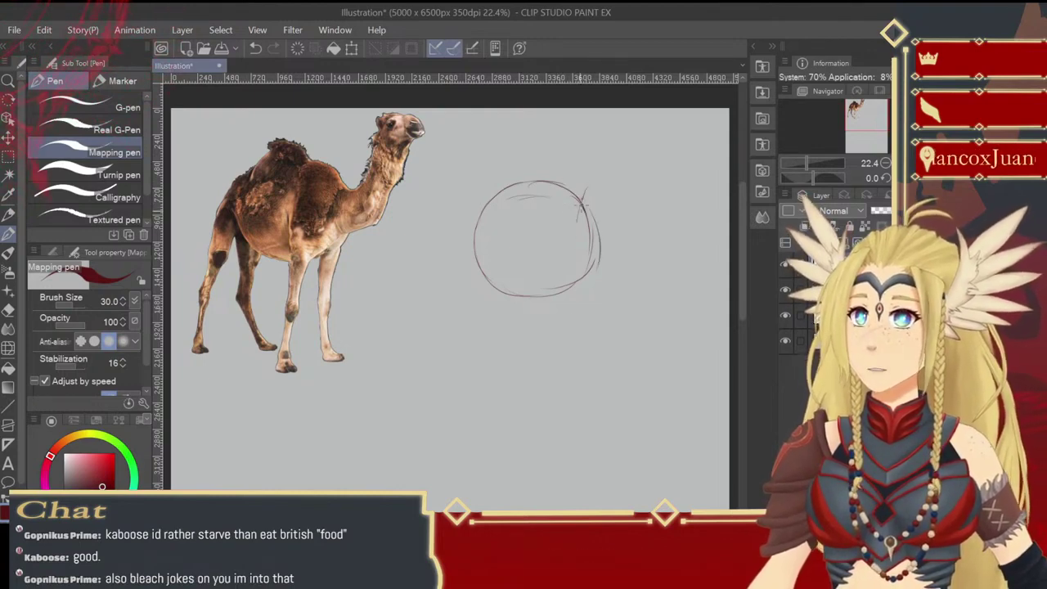
{"action": "mouse_move", "coordinate": [583, 194]}
{"action": "left_mouse_down"}
{"action": "mouse_move", "coordinate": [565, 286]}
{"action": "mouse_move", "coordinate": [577, 294]}
{"action": "mouse_move", "coordinate": [617, 282]}
{"action": "left_mouse_up"}
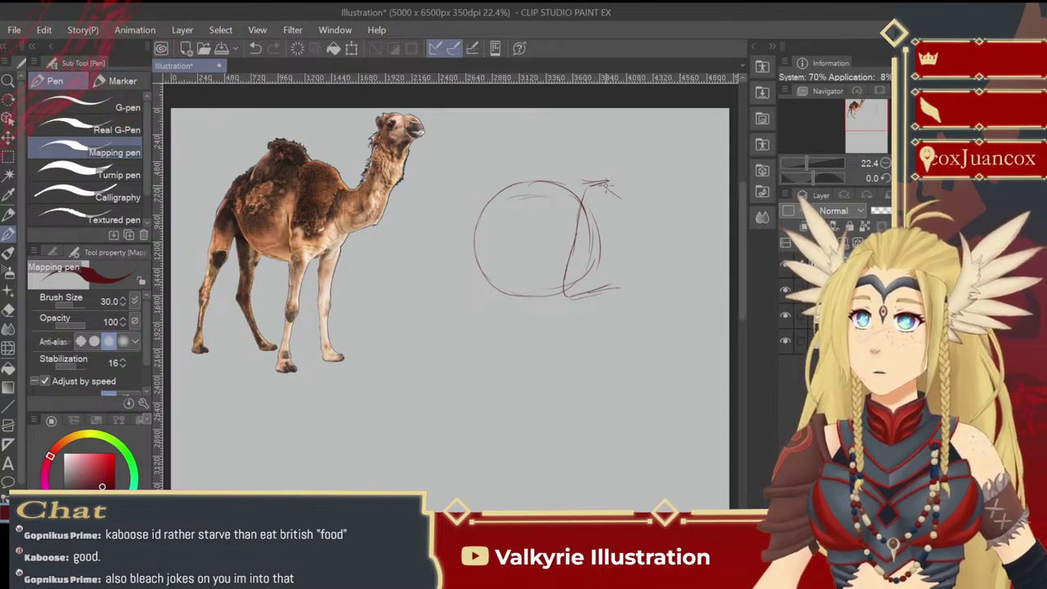
{"action": "left_click_drag", "start_coordinate": [613, 184], "coordinate": [616, 291]}
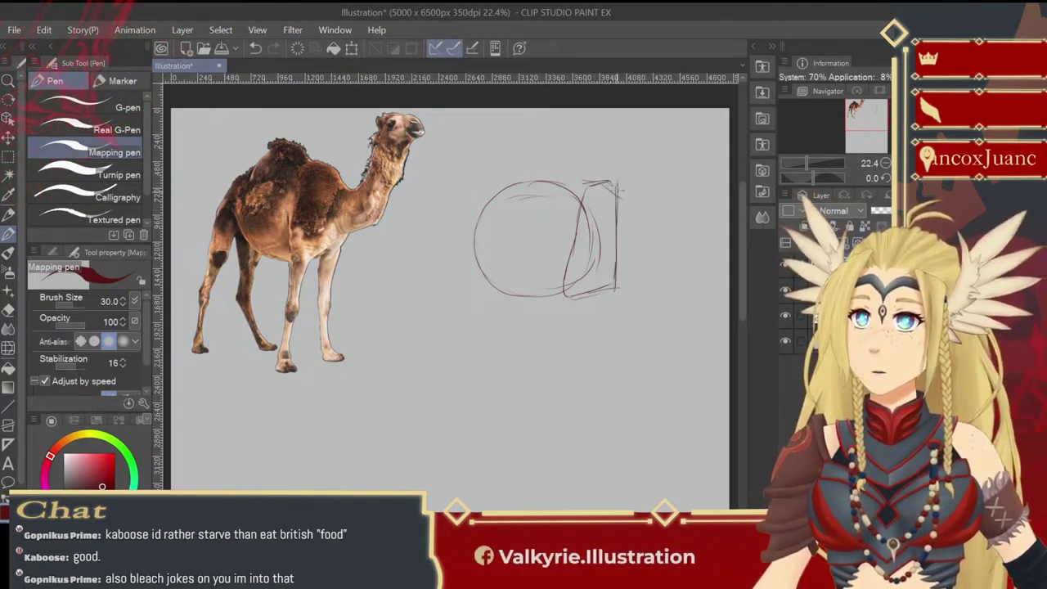
{"action": "mouse_move", "coordinate": [613, 181]}
{"action": "left_mouse_down"}
{"action": "mouse_move", "coordinate": [636, 275]}
{"action": "mouse_move", "coordinate": [615, 183]}
{"action": "left_mouse_up"}
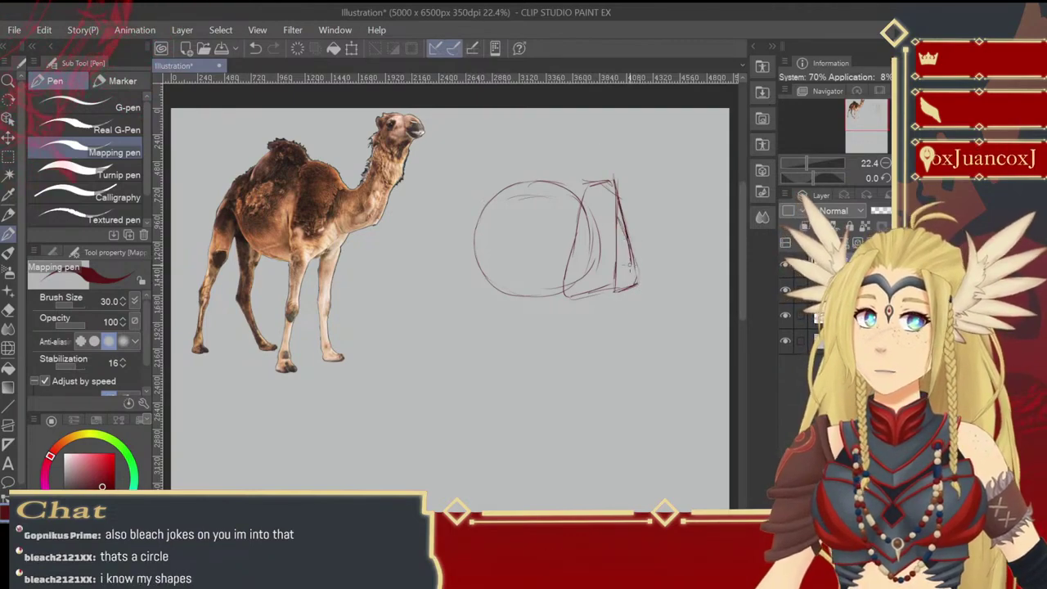
- Sketch the camel's neck as two joined cylinders, one angled up from the chest block and one nearly upright above it
{"action": "mouse_move", "coordinate": [614, 279]}
{"action": "left_mouse_down"}
{"action": "mouse_move", "coordinate": [592, 270]}
{"action": "mouse_move", "coordinate": [657, 273]}
{"action": "mouse_move", "coordinate": [575, 378]}
{"action": "left_mouse_up"}
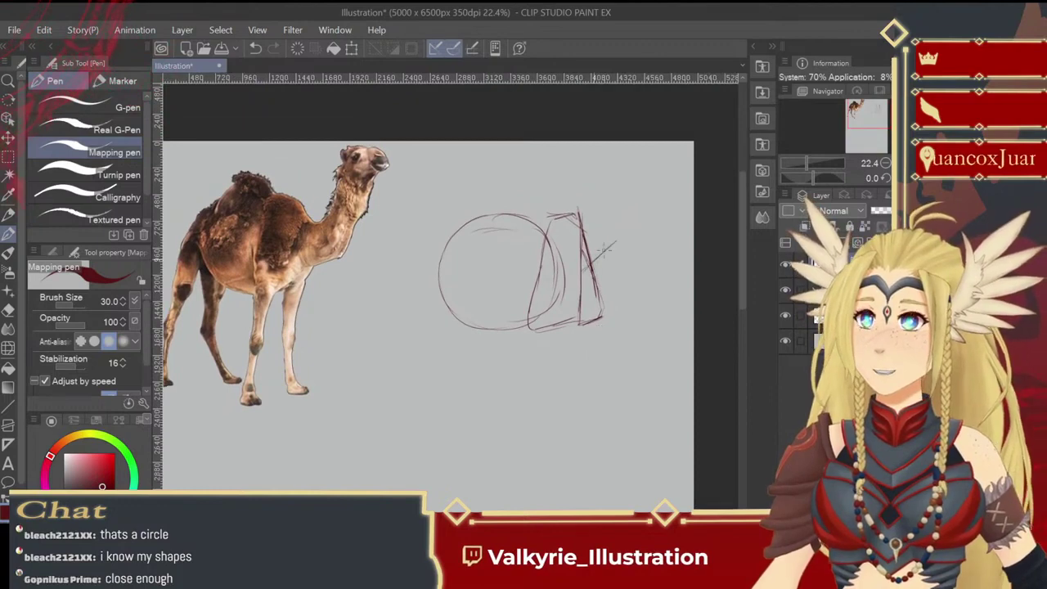
{"action": "mouse_move", "coordinate": [612, 243]}
{"action": "left_mouse_down"}
{"action": "mouse_move", "coordinate": [587, 272]}
{"action": "mouse_move", "coordinate": [595, 291]}
{"action": "left_mouse_up"}
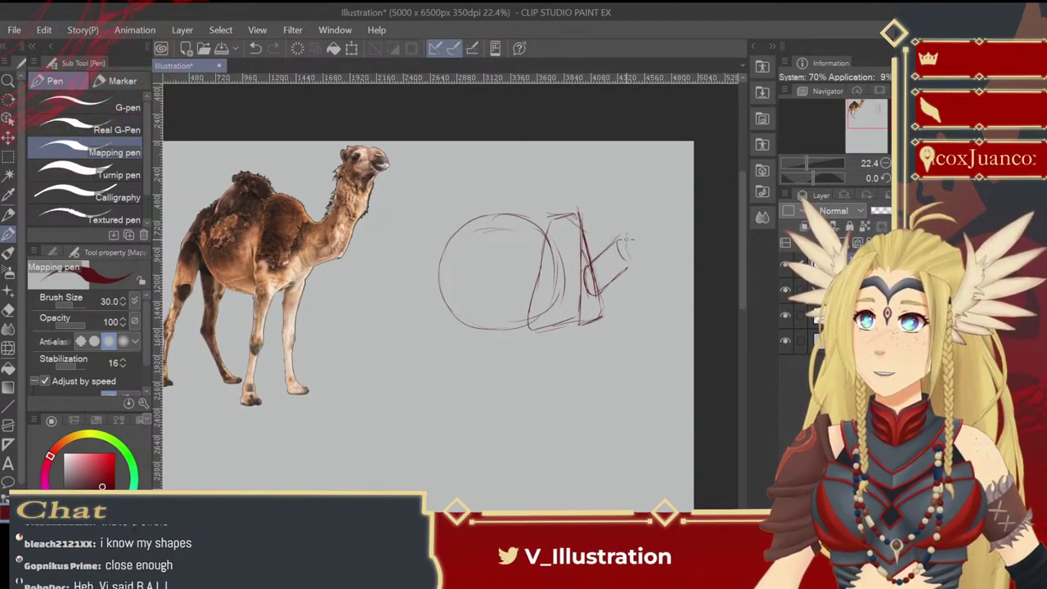
{"action": "left_click_drag", "start_coordinate": [626, 239], "coordinate": [635, 237]}
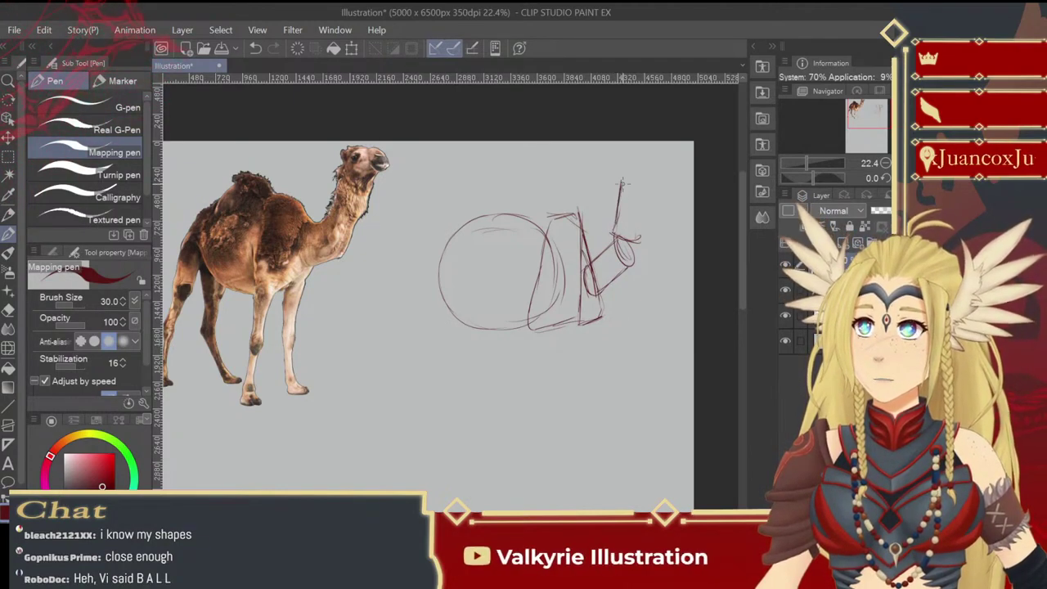
{"action": "mouse_move", "coordinate": [642, 182]}
{"action": "left_mouse_down"}
{"action": "mouse_move", "coordinate": [655, 185]}
{"action": "mouse_move", "coordinate": [628, 175]}
{"action": "mouse_move", "coordinate": [640, 240]}
{"action": "left_mouse_up"}
{"action": "left_click_drag", "start_coordinate": [620, 204], "coordinate": [616, 239]}
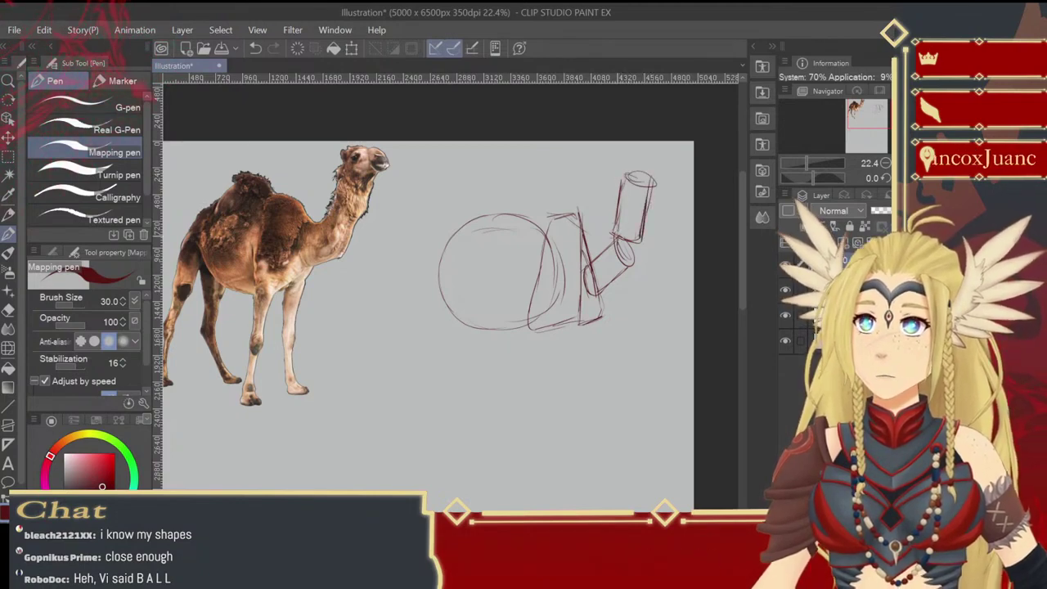
- Sketch the camel's head on top of the neck as a narrow oval with a muzzle shape extending forward
{"action": "mouse_move", "coordinate": [630, 177]}
{"action": "left_mouse_down"}
{"action": "mouse_move", "coordinate": [617, 229]}
{"action": "mouse_move", "coordinate": [618, 176]}
{"action": "left_mouse_up"}
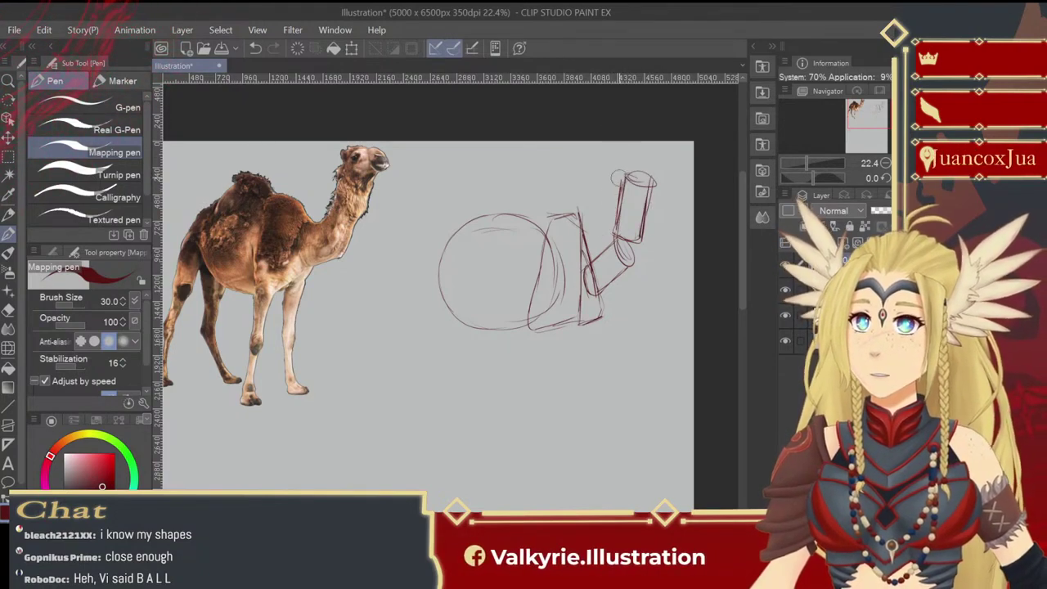
{"action": "key", "text": "ctrl+z"}
{"action": "key", "text": "ctrl+z"}
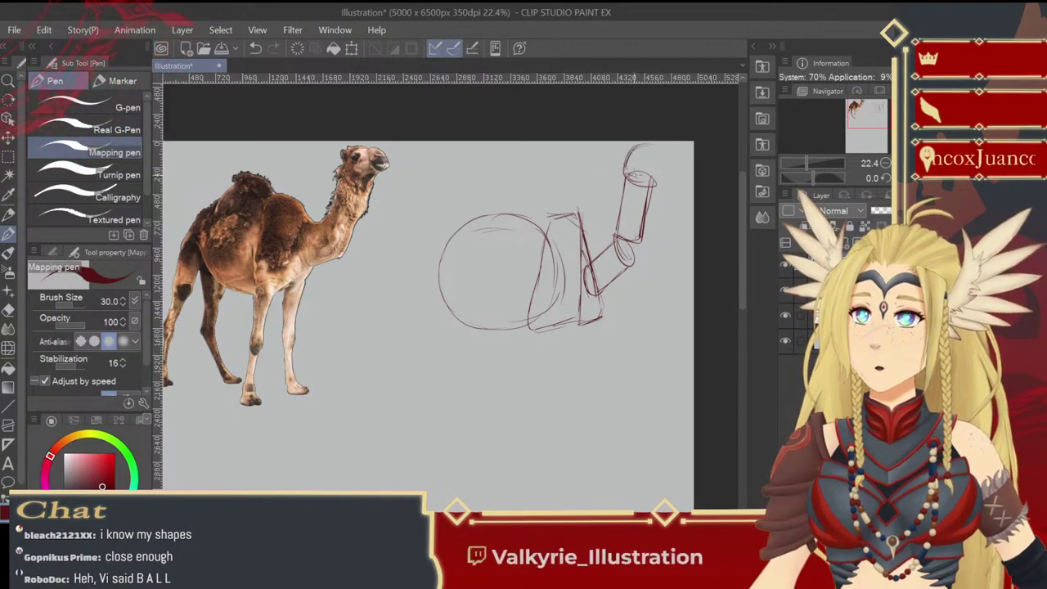
{"action": "left_click_drag", "start_coordinate": [640, 148], "coordinate": [628, 175]}
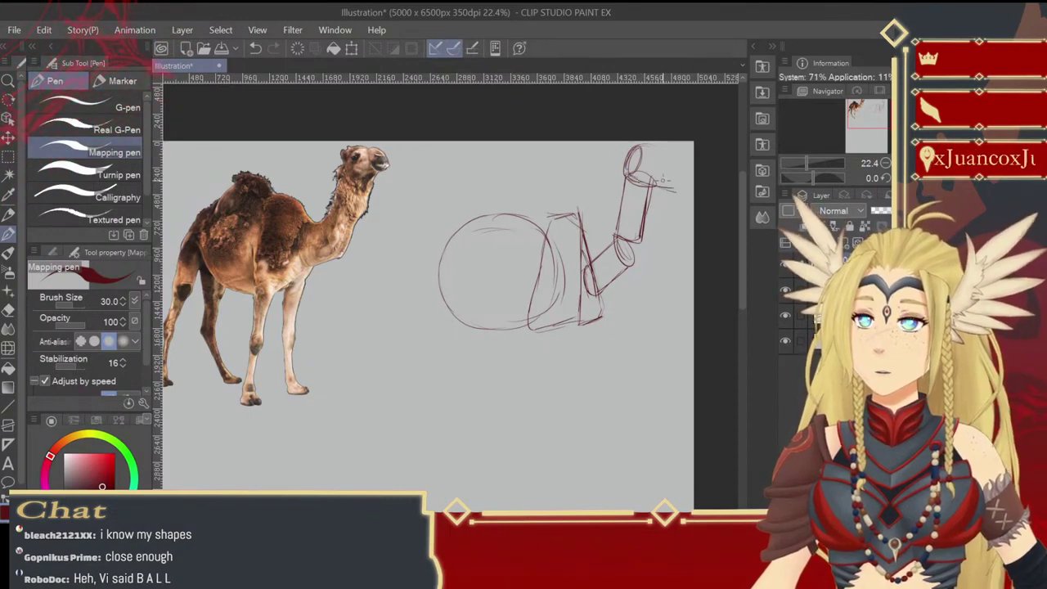
{"action": "mouse_move", "coordinate": [642, 146]}
{"action": "left_mouse_down"}
{"action": "mouse_move", "coordinate": [661, 153]}
{"action": "mouse_move", "coordinate": [680, 191]}
{"action": "mouse_move", "coordinate": [685, 177]}
{"action": "mouse_move", "coordinate": [668, 189]}
{"action": "left_mouse_up"}
- Sketch the near front leg below the chest with cylinders for the upper and lower leg, a round knee joint and a flared foot
{"action": "mouse_move", "coordinate": [603, 328]}
{"action": "left_mouse_down"}
{"action": "mouse_move", "coordinate": [635, 289]}
{"action": "mouse_move", "coordinate": [640, 248]}
{"action": "left_mouse_up"}
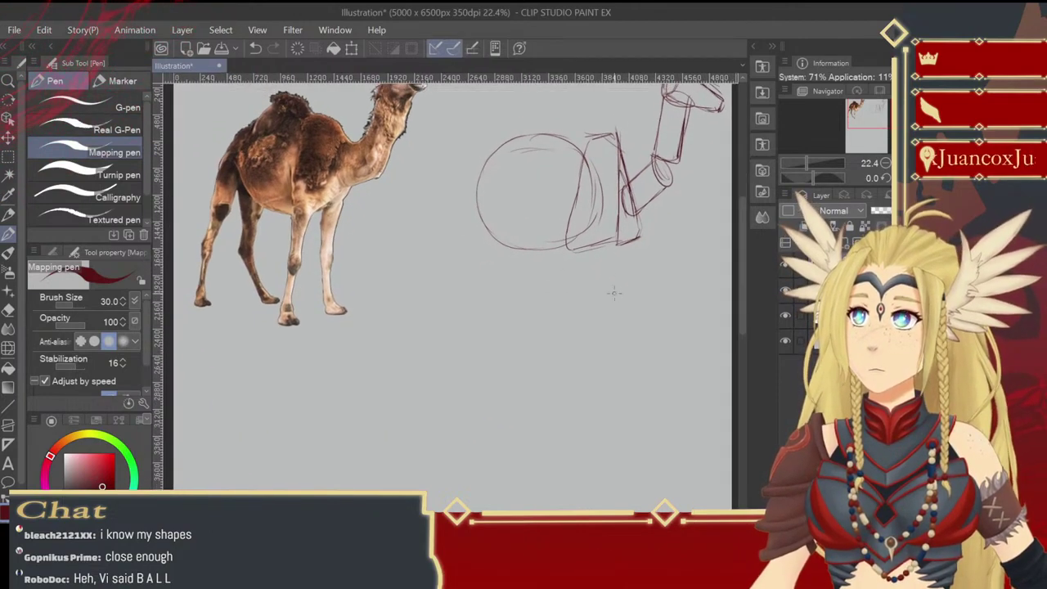
{"action": "left_click_drag", "start_coordinate": [571, 195], "coordinate": [568, 253]}
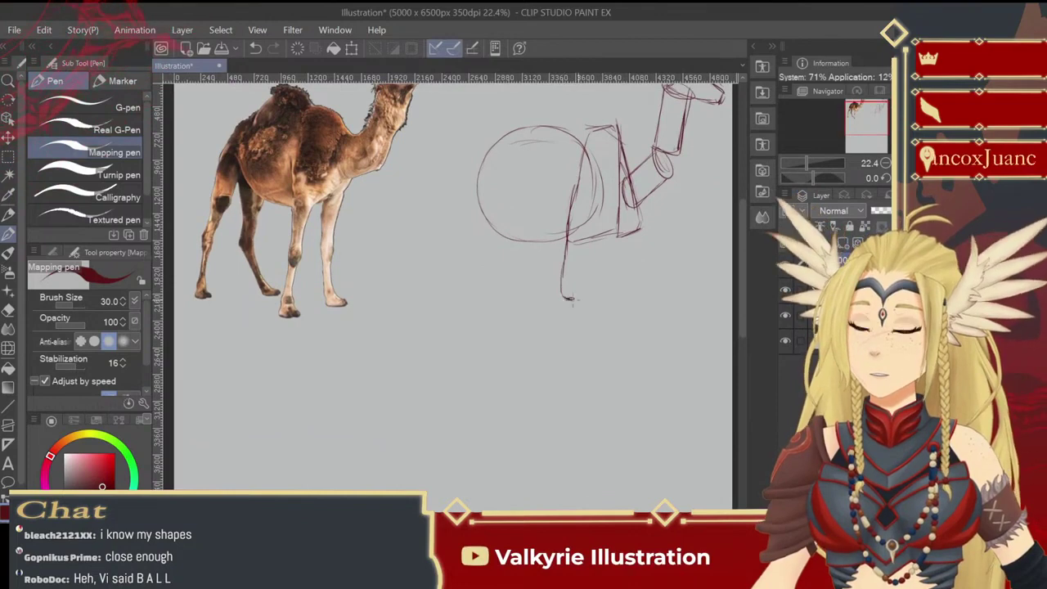
{"action": "left_click_drag", "start_coordinate": [572, 302], "coordinate": [582, 298]}
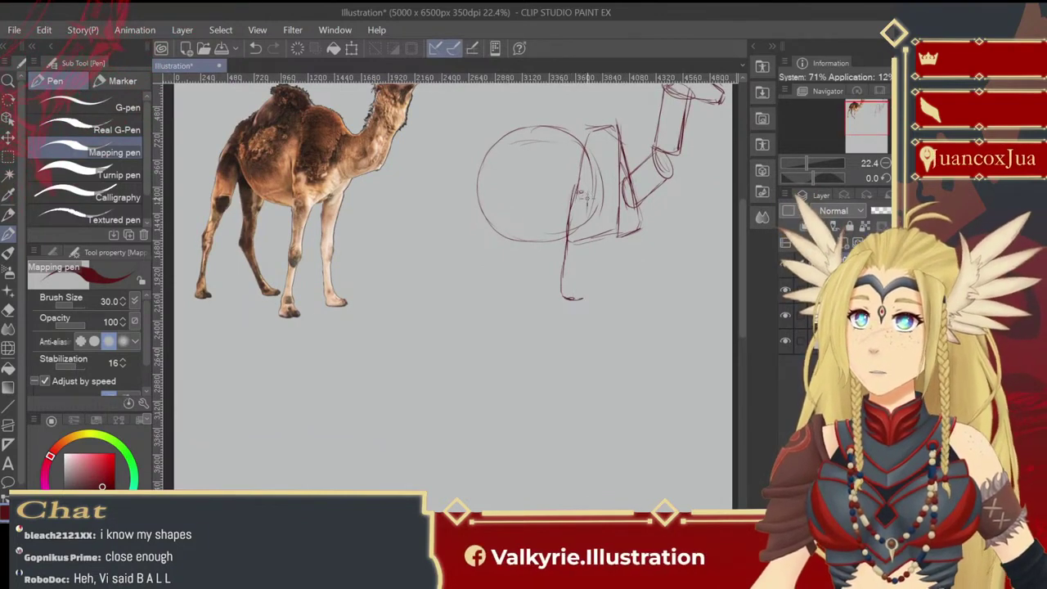
{"action": "left_click_drag", "start_coordinate": [586, 194], "coordinate": [581, 264]}
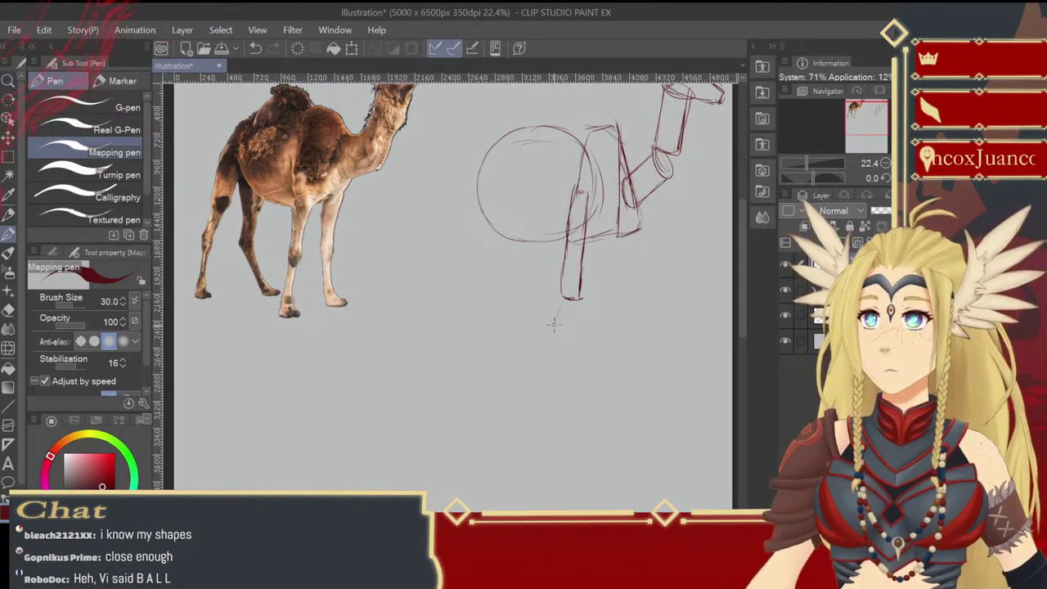
{"action": "left_click_drag", "start_coordinate": [572, 292], "coordinate": [568, 311]}
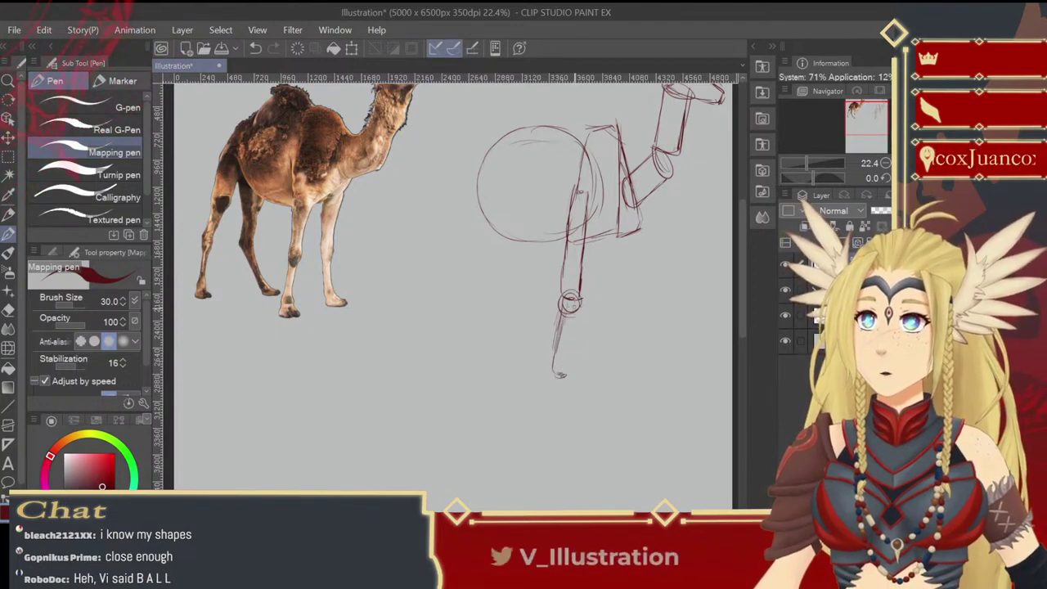
{"action": "left_click_drag", "start_coordinate": [576, 309], "coordinate": [564, 375]}
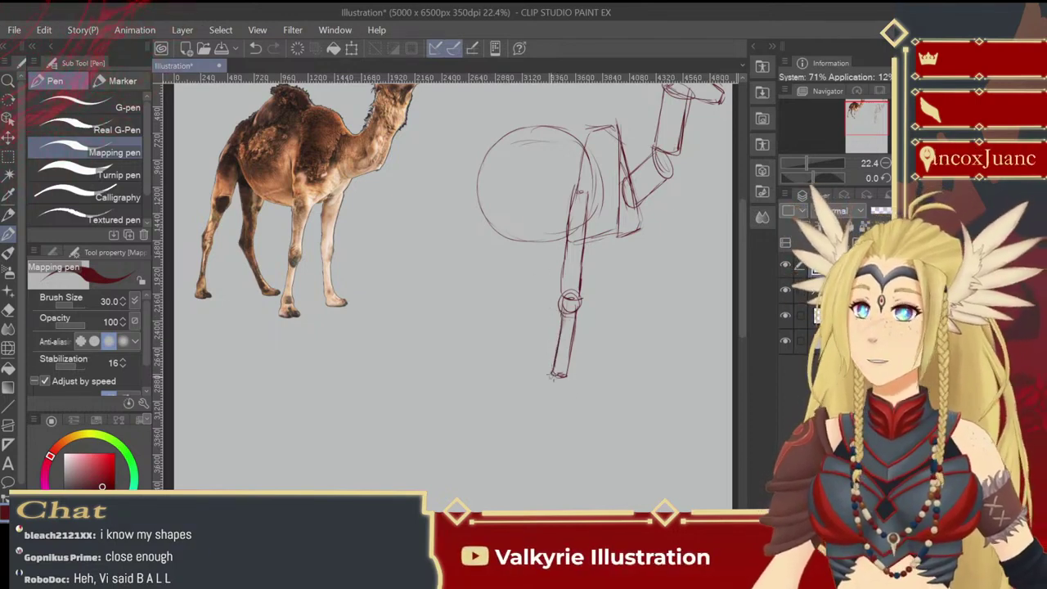
{"action": "mouse_move", "coordinate": [545, 385]}
{"action": "left_mouse_down"}
{"action": "mouse_move", "coordinate": [559, 401]}
{"action": "mouse_move", "coordinate": [575, 398]}
{"action": "mouse_move", "coordinate": [572, 378]}
{"action": "mouse_move", "coordinate": [575, 398]}
{"action": "left_mouse_up"}
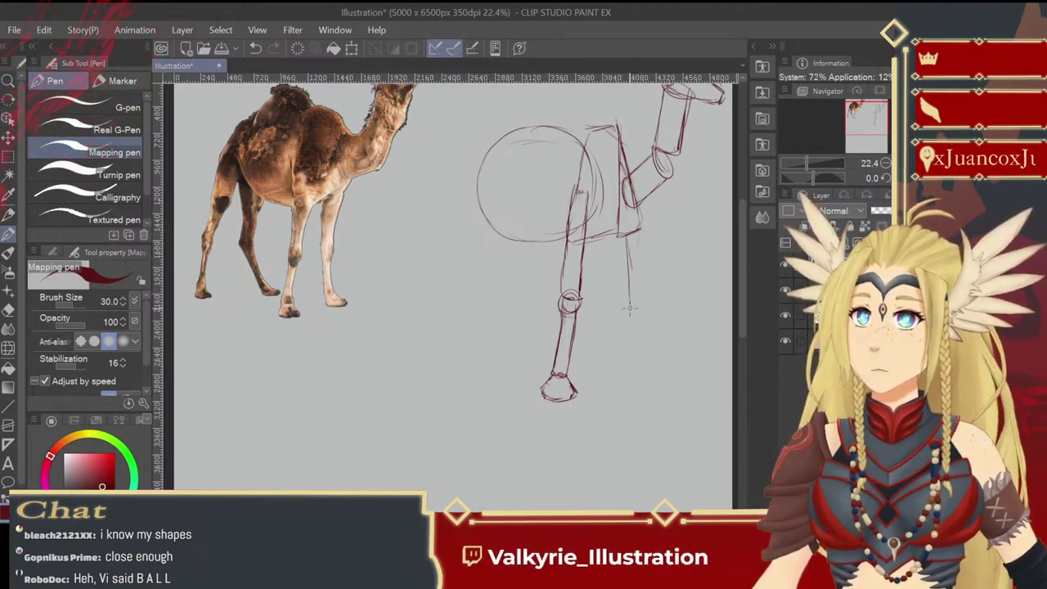
- Sketch the camel's far front leg as one long narrow cylinder running down from the front of the chest block
{"action": "mouse_move", "coordinate": [627, 274]}
{"action": "left_mouse_down"}
{"action": "mouse_move", "coordinate": [634, 372]}
{"action": "mouse_move", "coordinate": [650, 380]}
{"action": "left_mouse_up"}
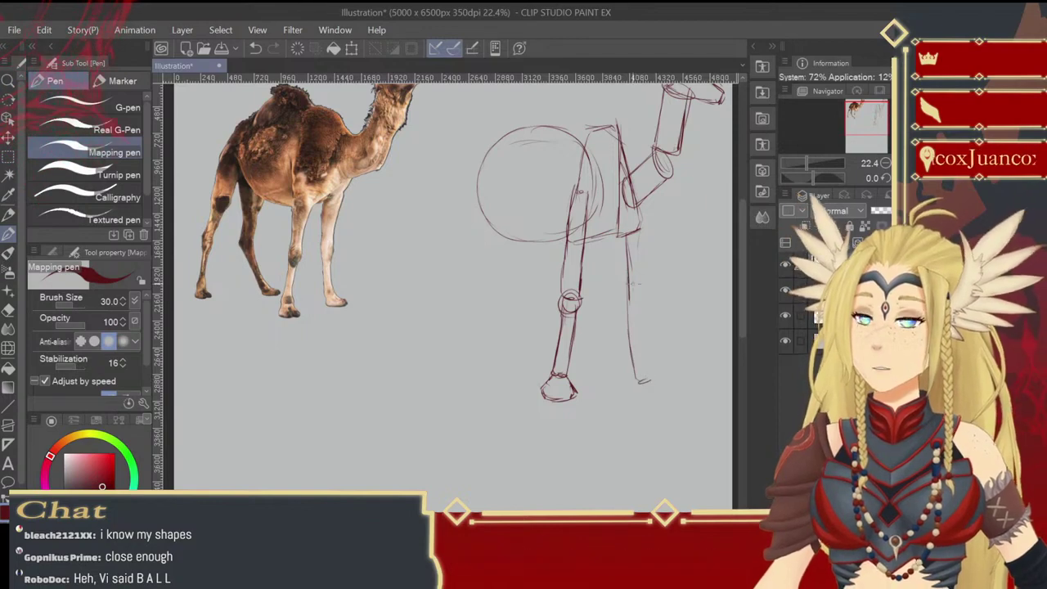
{"action": "left_click_drag", "start_coordinate": [634, 238], "coordinate": [644, 383]}
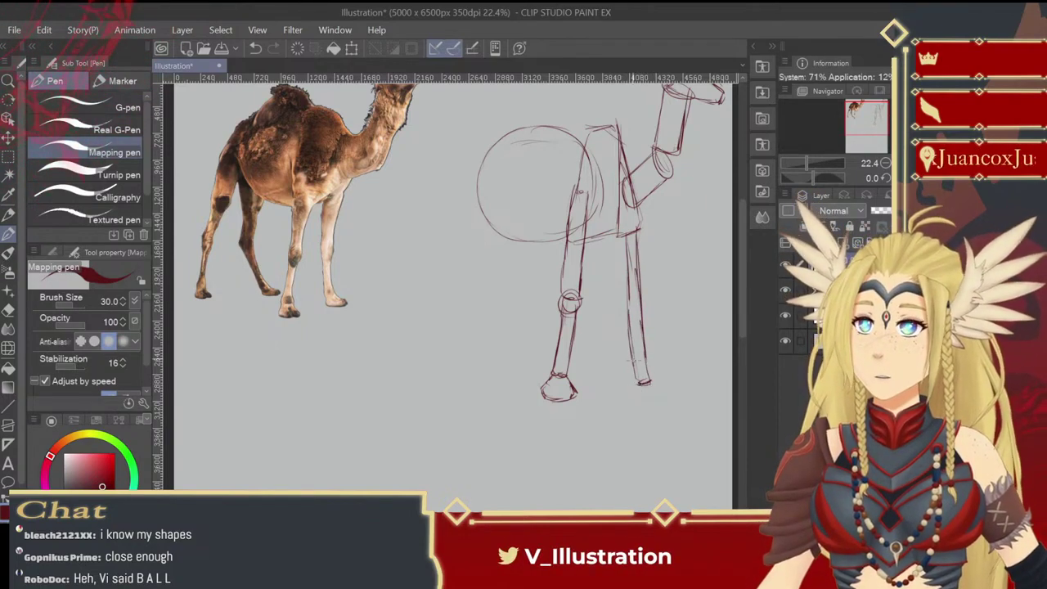
{"action": "mouse_move", "coordinate": [624, 255]}
{"action": "left_mouse_down"}
{"action": "mouse_move", "coordinate": [628, 317]}
{"action": "mouse_move", "coordinate": [624, 238]}
{"action": "left_mouse_up"}
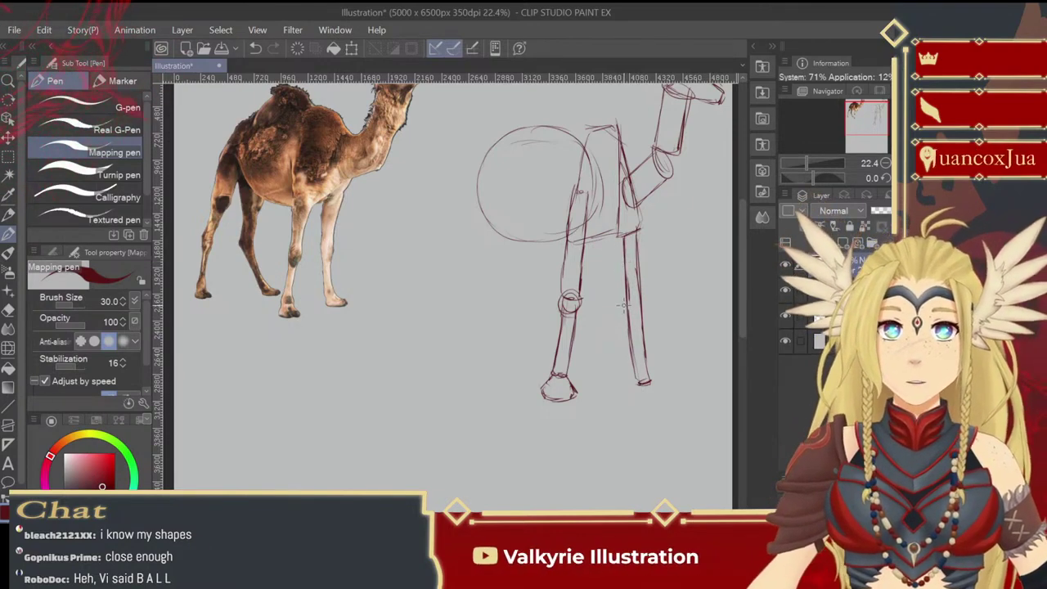
- Sketch the near hind leg's upper part as tapering segments behind the body circle and start the lower leg below it
{"action": "left_click_drag", "start_coordinate": [608, 304], "coordinate": [666, 365]}
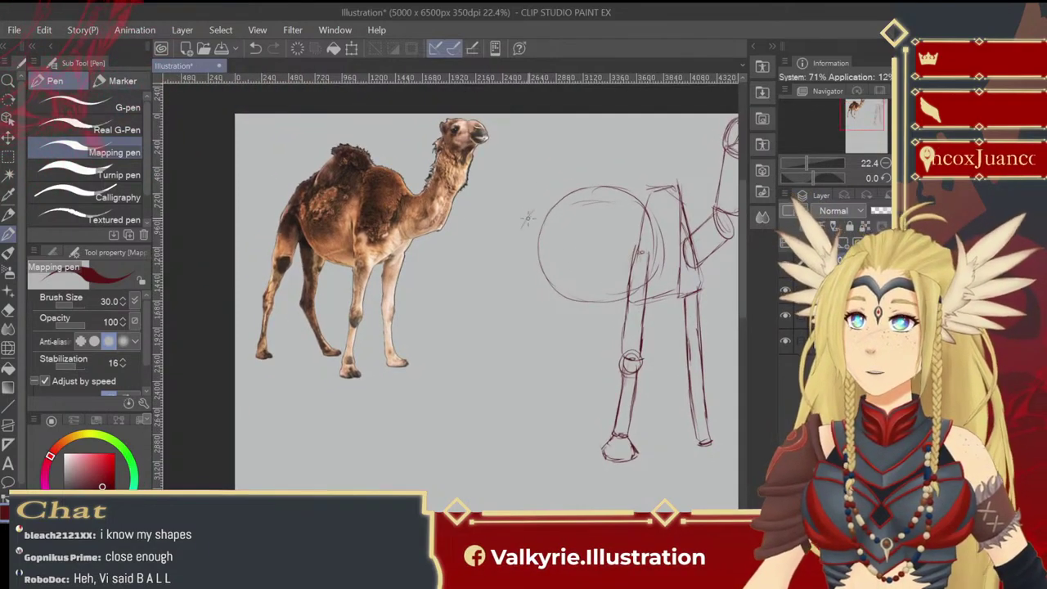
{"action": "left_click_drag", "start_coordinate": [526, 215], "coordinate": [518, 282]}
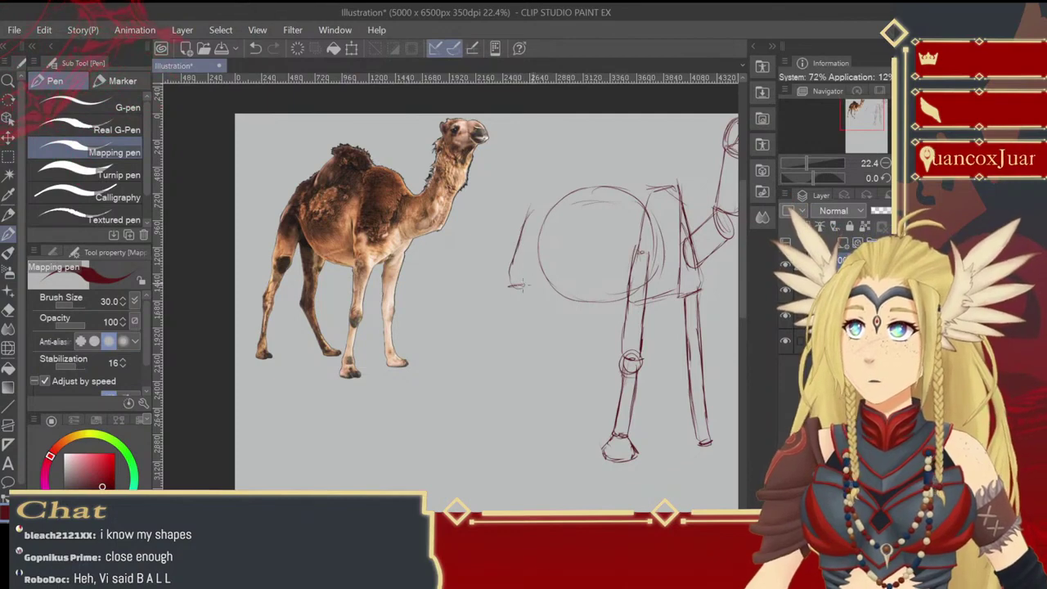
{"action": "key", "text": "ctrl+z"}
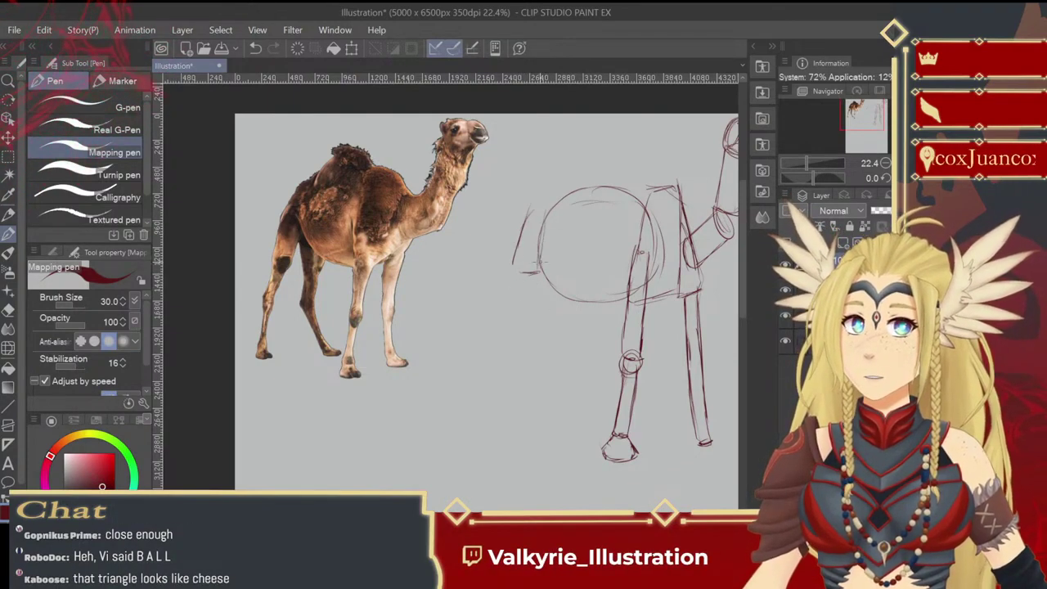
{"action": "mouse_move", "coordinate": [539, 266]}
{"action": "left_mouse_down"}
{"action": "mouse_move", "coordinate": [545, 221]}
{"action": "mouse_move", "coordinate": [536, 211]}
{"action": "mouse_move", "coordinate": [553, 215]}
{"action": "left_mouse_up"}
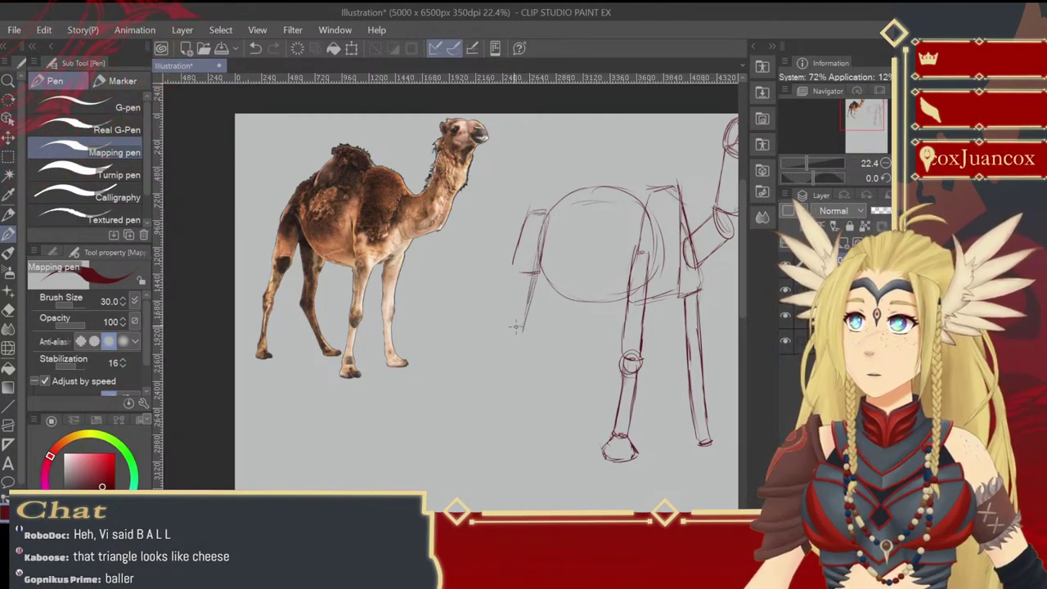
{"action": "key", "text": "ctrl+z"}
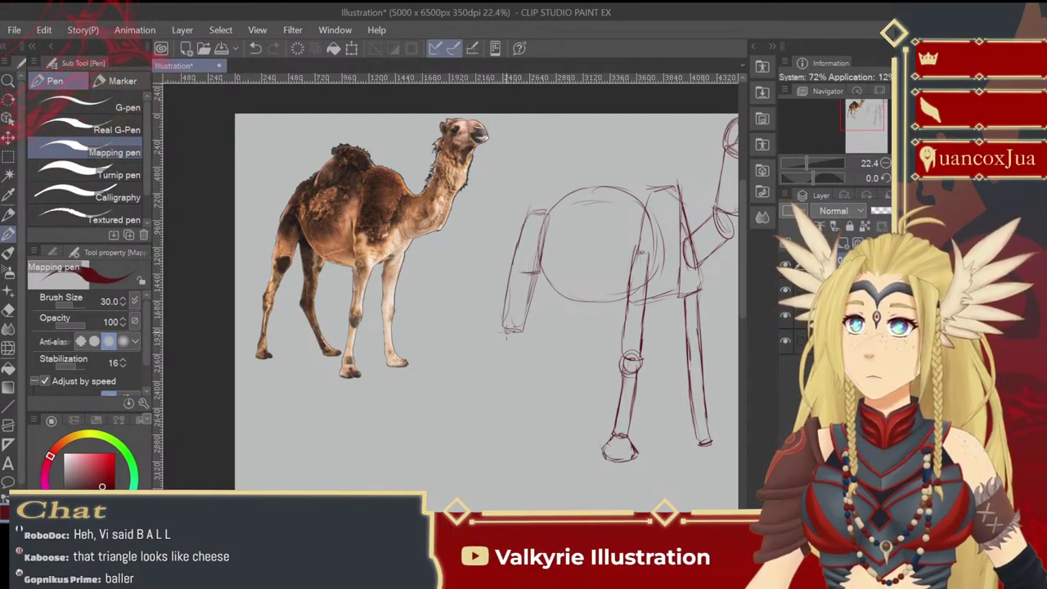
{"action": "left_click_drag", "start_coordinate": [496, 327], "coordinate": [498, 389]}
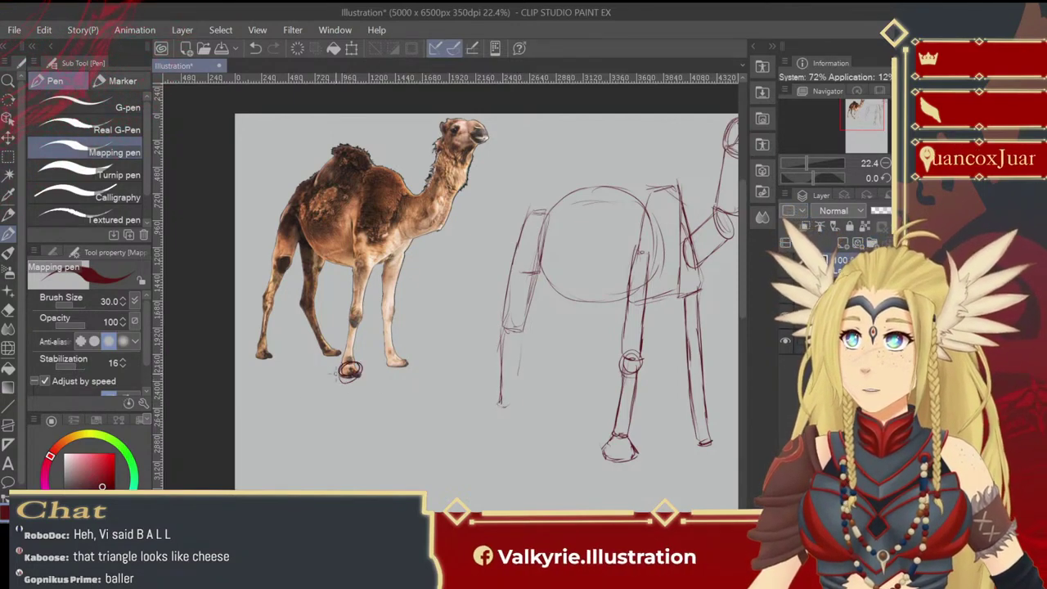
{"action": "left_click_drag", "start_coordinate": [269, 347], "coordinate": [263, 349]}
{"action": "left_click_drag", "start_coordinate": [339, 375], "coordinate": [246, 393]}
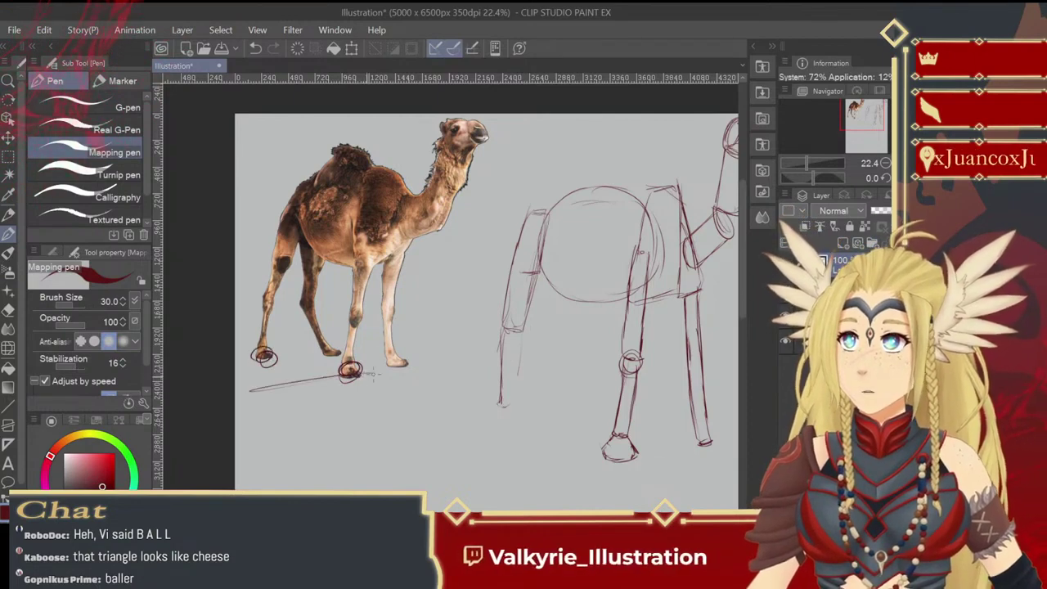
{"action": "key", "text": "ctrl+z"}
{"action": "key", "text": "ctrl+z"}
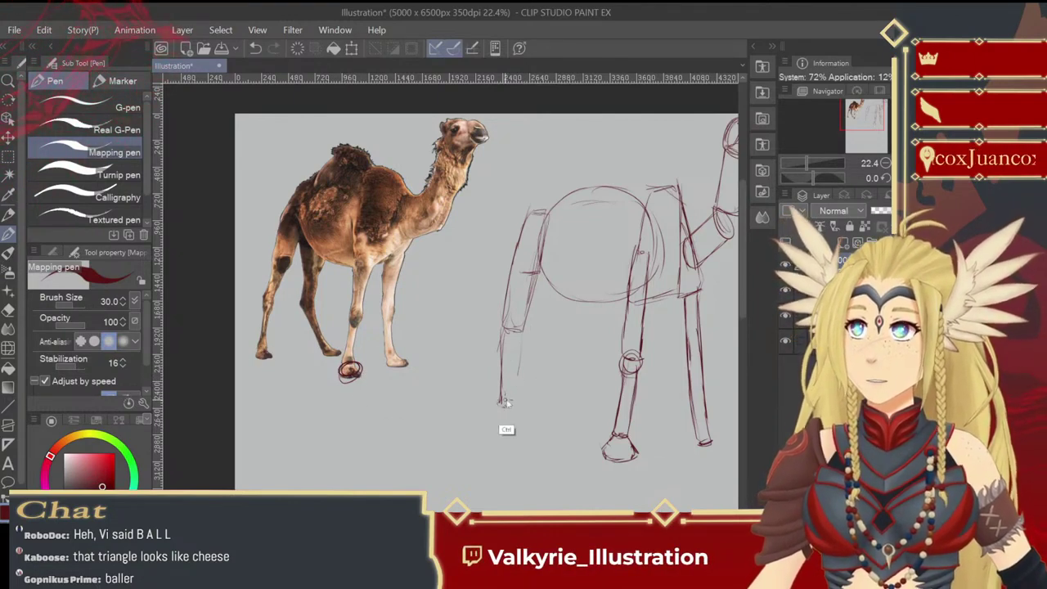
{"action": "key", "text": "ctrl+z"}
- Finish the near hind leg's lower cylinder with a flared foot, and sketch the far hind leg as two angled cylinders
{"action": "left_click_drag", "start_coordinate": [496, 391], "coordinate": [494, 403]}
{"action": "mouse_move", "coordinate": [501, 331]}
{"action": "left_mouse_down"}
{"action": "mouse_move", "coordinate": [496, 403]}
{"action": "mouse_move", "coordinate": [508, 403]}
{"action": "mouse_move", "coordinate": [515, 386]}
{"action": "mouse_move", "coordinate": [509, 423]}
{"action": "mouse_move", "coordinate": [528, 419]}
{"action": "left_mouse_up"}
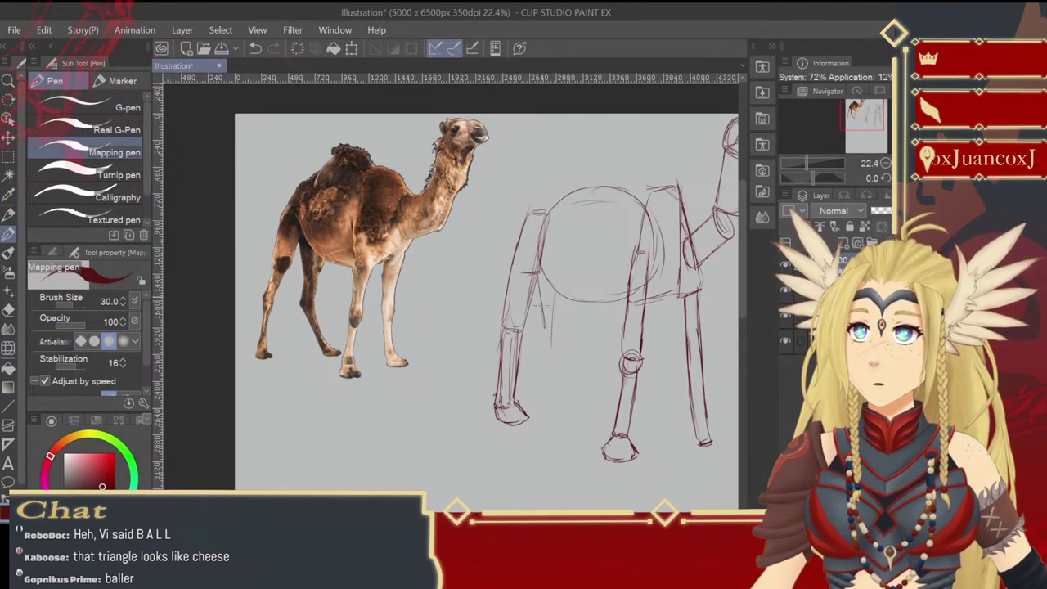
{"action": "left_click_drag", "start_coordinate": [562, 314], "coordinate": [564, 341]}
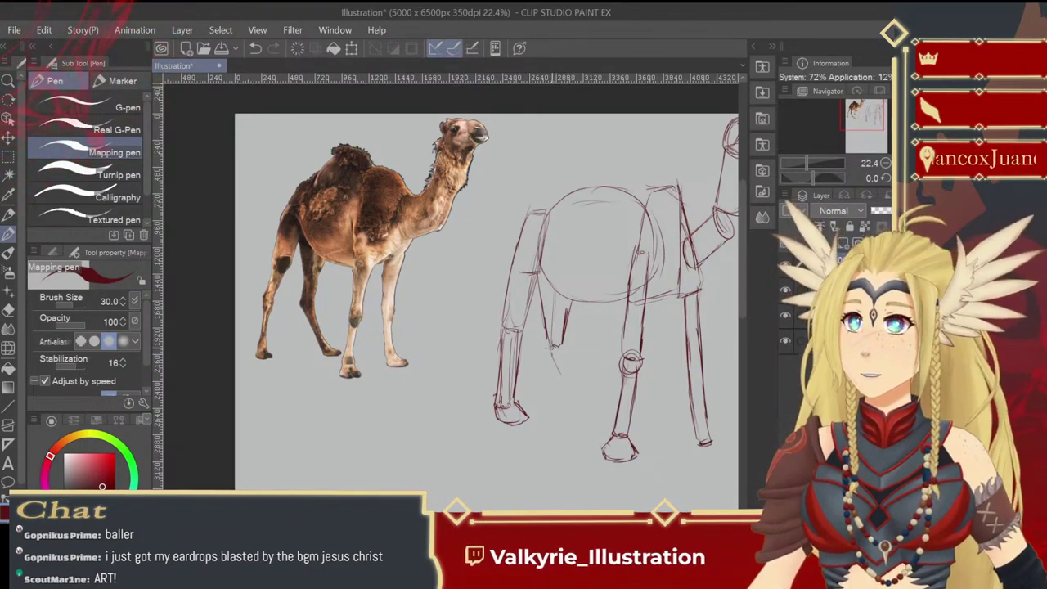
{"action": "left_click_drag", "start_coordinate": [557, 376], "coordinate": [573, 413]}
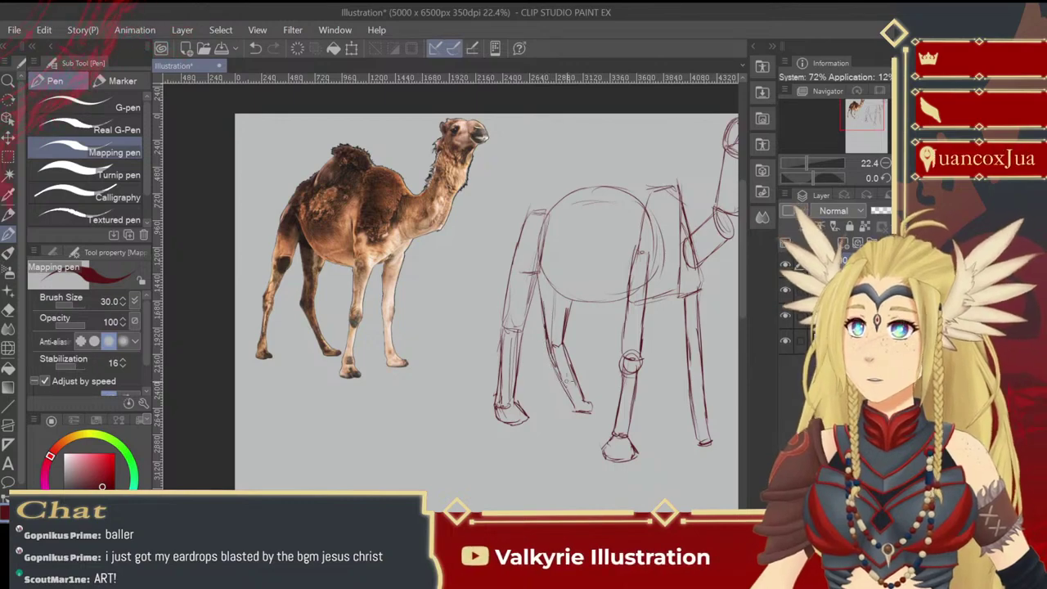
- Sketch a peaked officer's cap on the camel's head, with a raised crown, a visor above the muzzle and a front badge
{"action": "mouse_move", "coordinate": [650, 376]}
{"action": "left_mouse_down"}
{"action": "mouse_move", "coordinate": [545, 402]}
{"action": "mouse_move", "coordinate": [601, 379]}
{"action": "mouse_move", "coordinate": [562, 403]}
{"action": "left_mouse_up"}
{"action": "mouse_move", "coordinate": [562, 358]}
{"action": "left_mouse_down"}
{"action": "mouse_move", "coordinate": [577, 407]}
{"action": "mouse_move", "coordinate": [578, 345]}
{"action": "mouse_move", "coordinate": [518, 363]}
{"action": "left_mouse_up"}
{"action": "key", "text": "k"}
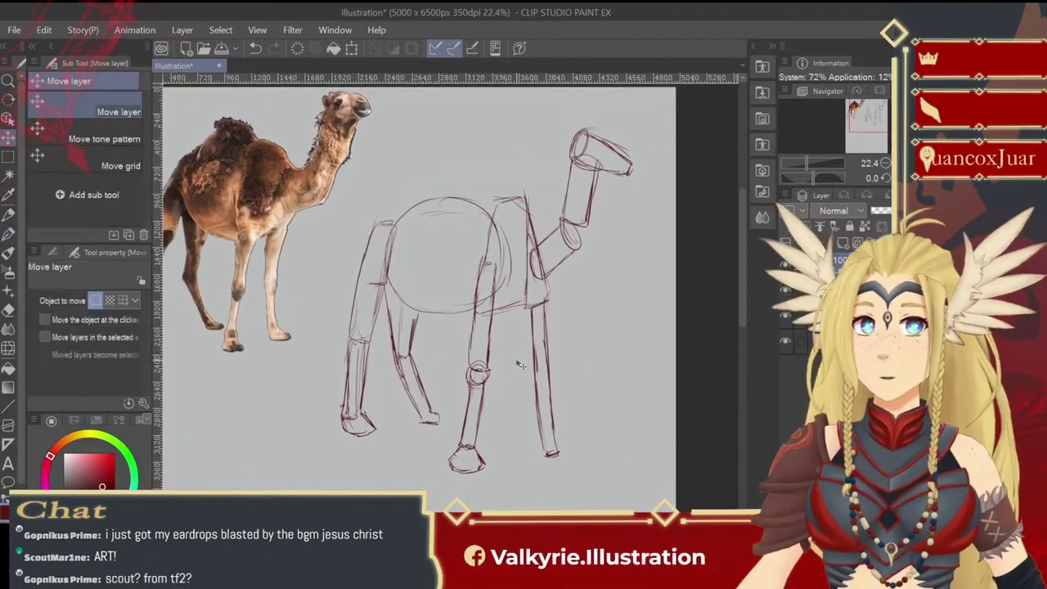
{"action": "mouse_move", "coordinate": [538, 308]}
{"action": "left_mouse_down"}
{"action": "mouse_move", "coordinate": [529, 368]}
{"action": "mouse_move", "coordinate": [517, 359]}
{"action": "left_mouse_up"}
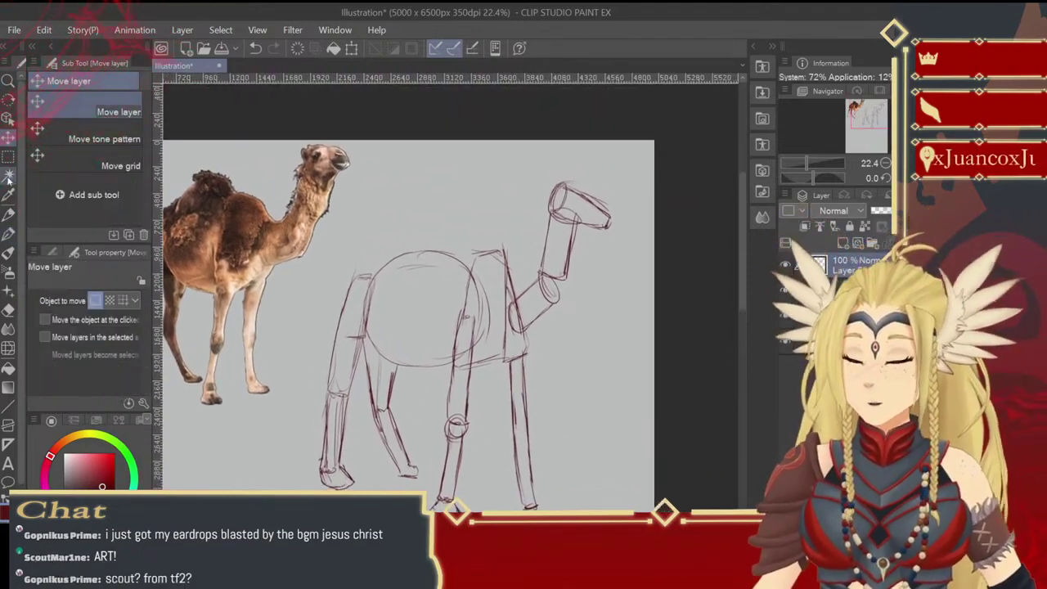
{"action": "left_click", "coordinate": [9, 235]}
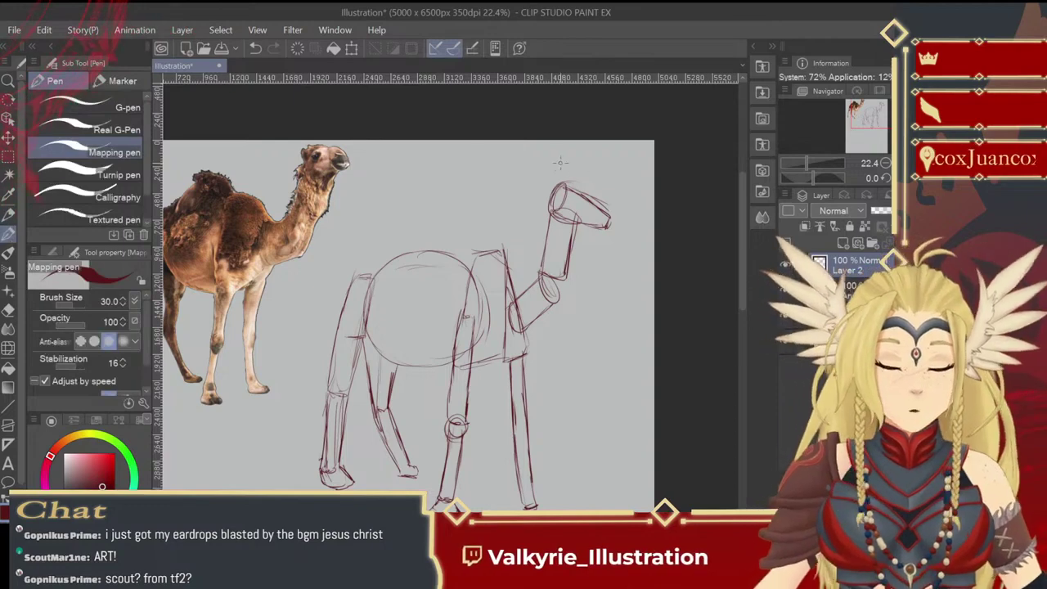
{"action": "key", "text": "ctrl+z"}
{"action": "key", "text": "ctrl+z"}
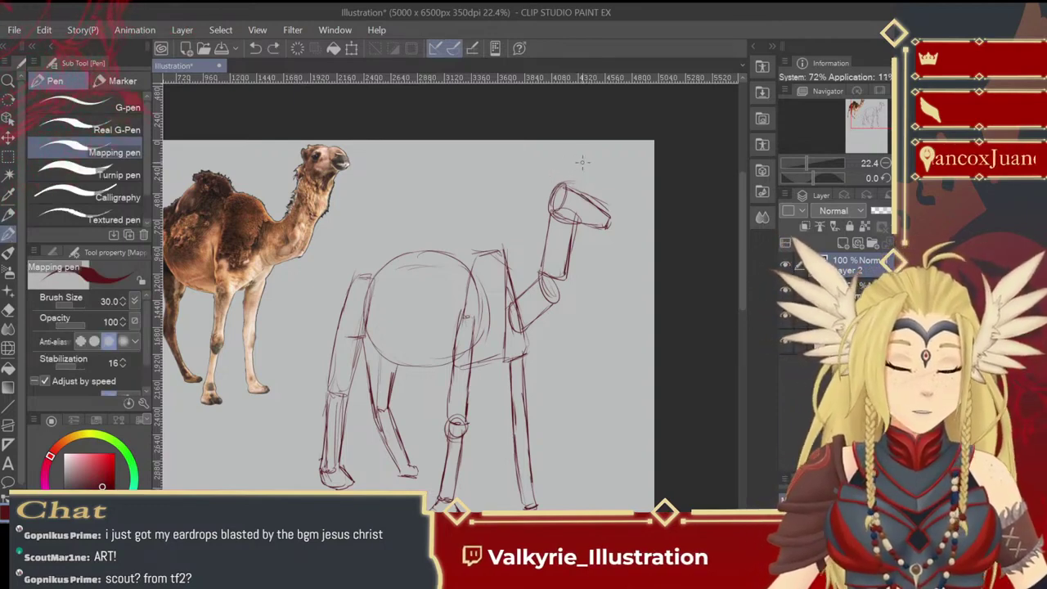
{"action": "mouse_move", "coordinate": [584, 155]}
{"action": "left_mouse_down"}
{"action": "mouse_move", "coordinate": [587, 184]}
{"action": "mouse_move", "coordinate": [585, 153]}
{"action": "mouse_move", "coordinate": [534, 177]}
{"action": "left_mouse_up"}
{"action": "key", "text": "ctrl+z"}
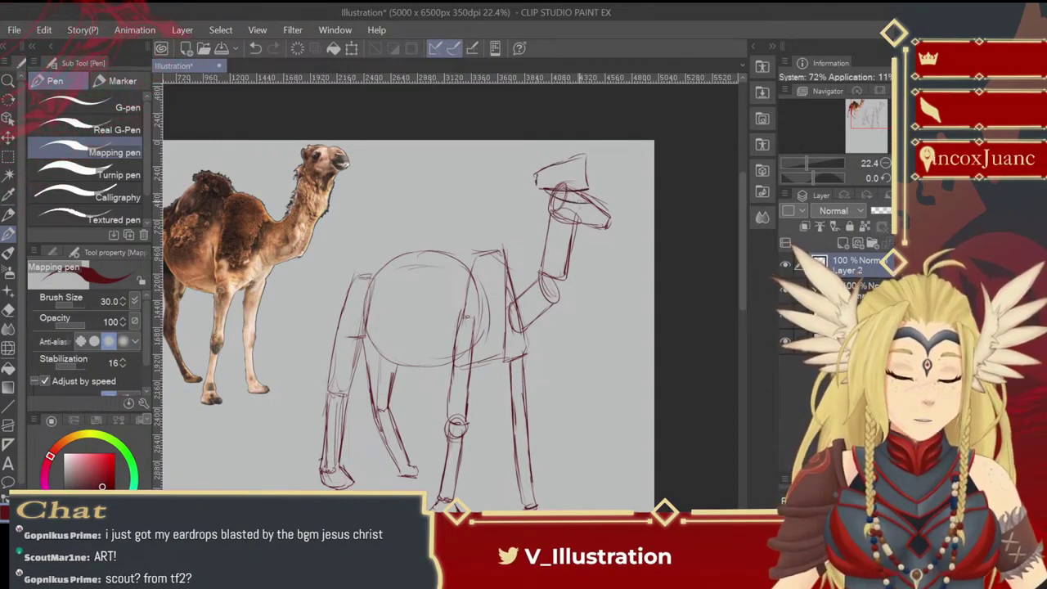
{"action": "left_click_drag", "start_coordinate": [576, 199], "coordinate": [602, 206]}
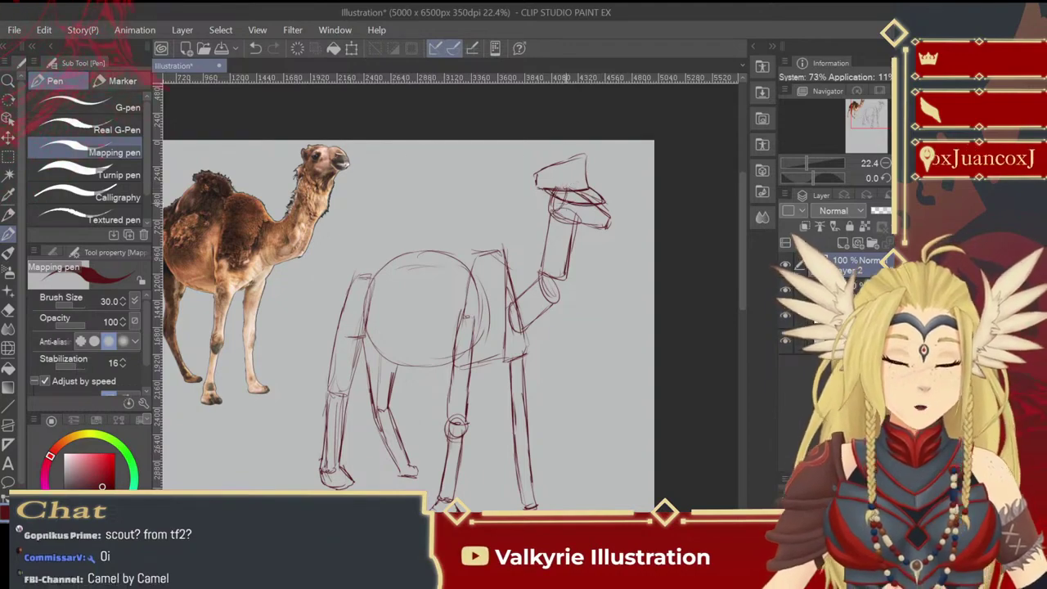
{"action": "mouse_move", "coordinate": [574, 305]}
{"action": "left_mouse_down"}
{"action": "mouse_move", "coordinate": [541, 270]}
{"action": "mouse_move", "coordinate": [564, 257]}
{"action": "left_mouse_up"}
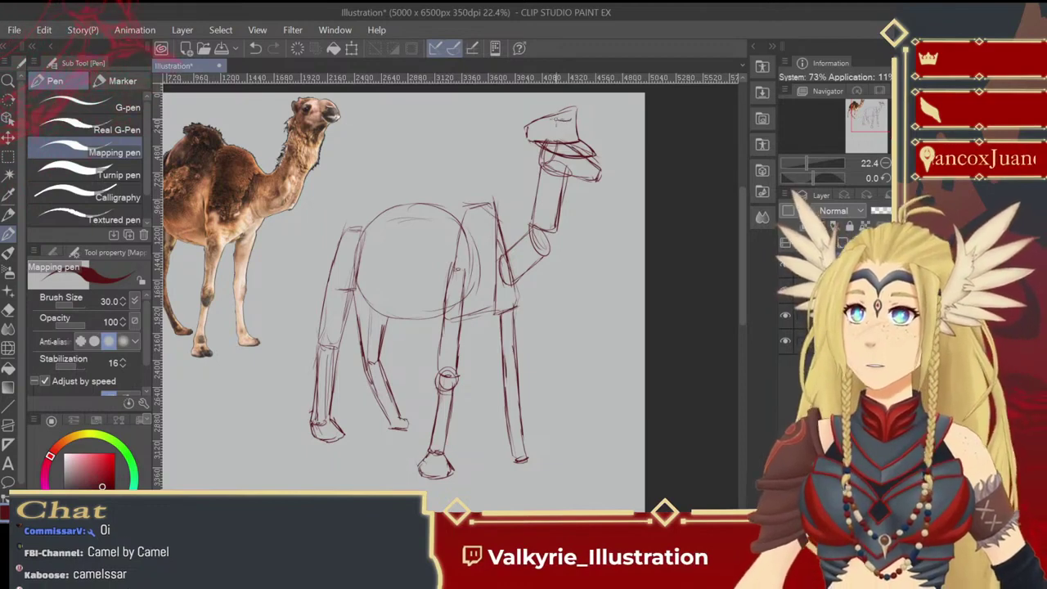
{"action": "left_click_drag", "start_coordinate": [571, 121], "coordinate": [561, 119]}
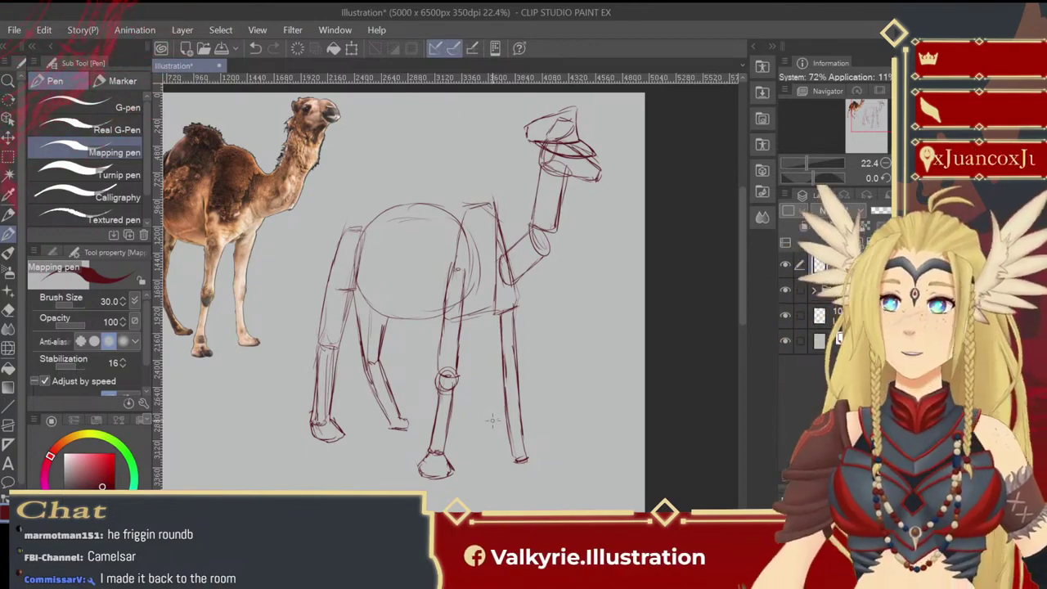
- Add a flared foot to the end of the camel's far hind leg
{"action": "left_click_drag", "start_coordinate": [491, 420], "coordinate": [560, 407]}
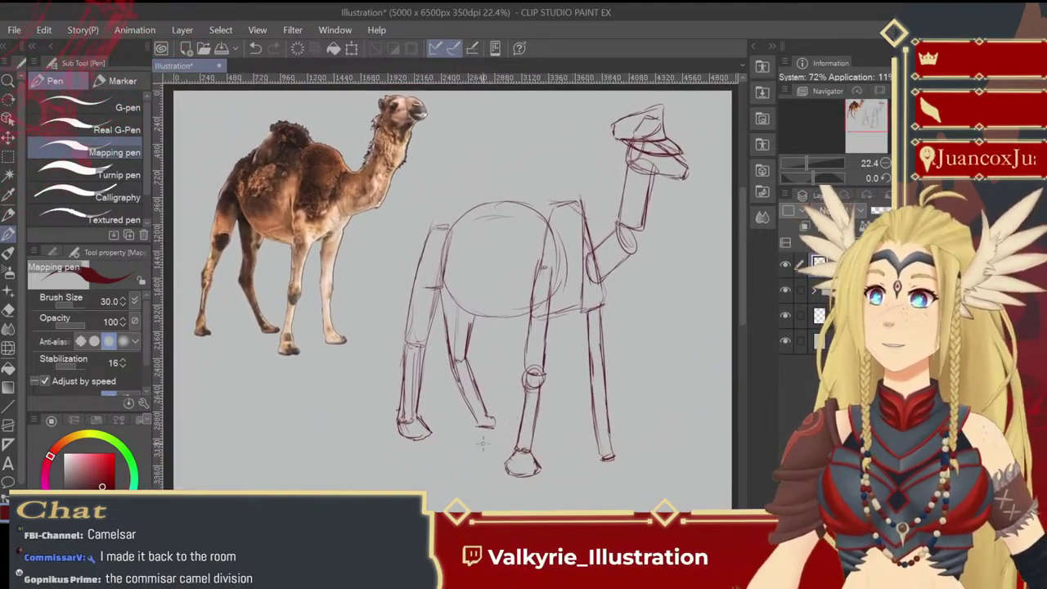
{"action": "left_click_drag", "start_coordinate": [472, 420], "coordinate": [495, 428]}
{"action": "mouse_move", "coordinate": [566, 413]}
{"action": "left_mouse_down"}
{"action": "mouse_move", "coordinate": [521, 406]}
{"action": "mouse_move", "coordinate": [588, 423]}
{"action": "mouse_move", "coordinate": [604, 369]}
{"action": "mouse_move", "coordinate": [554, 392]}
{"action": "left_mouse_up"}
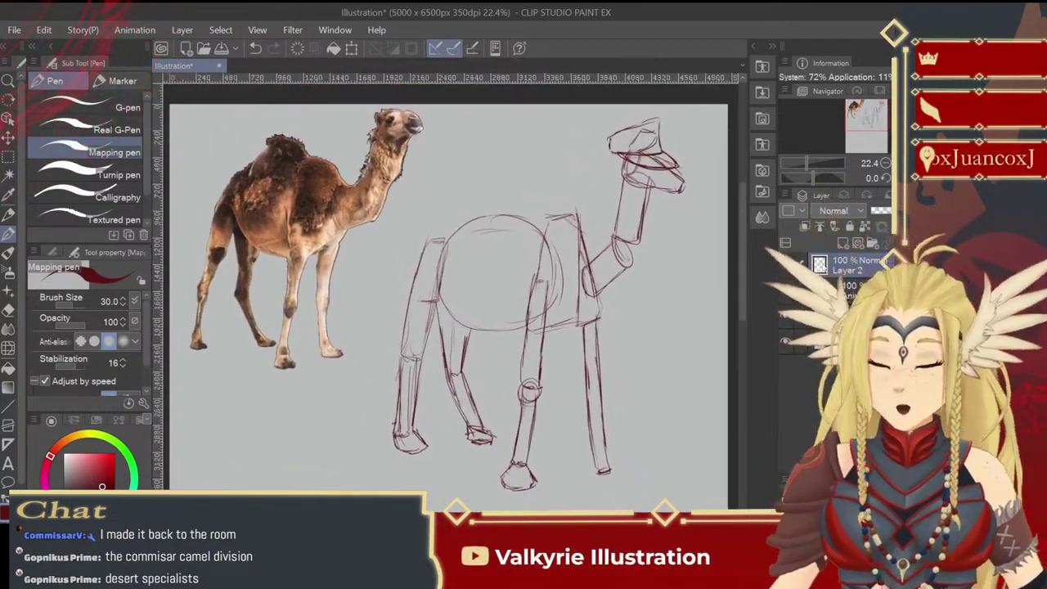
- Hide the camel sketch layer and add a new raster layer above it
{"action": "left_click", "coordinate": [785, 265]}
{"action": "left_click", "coordinate": [843, 243]}
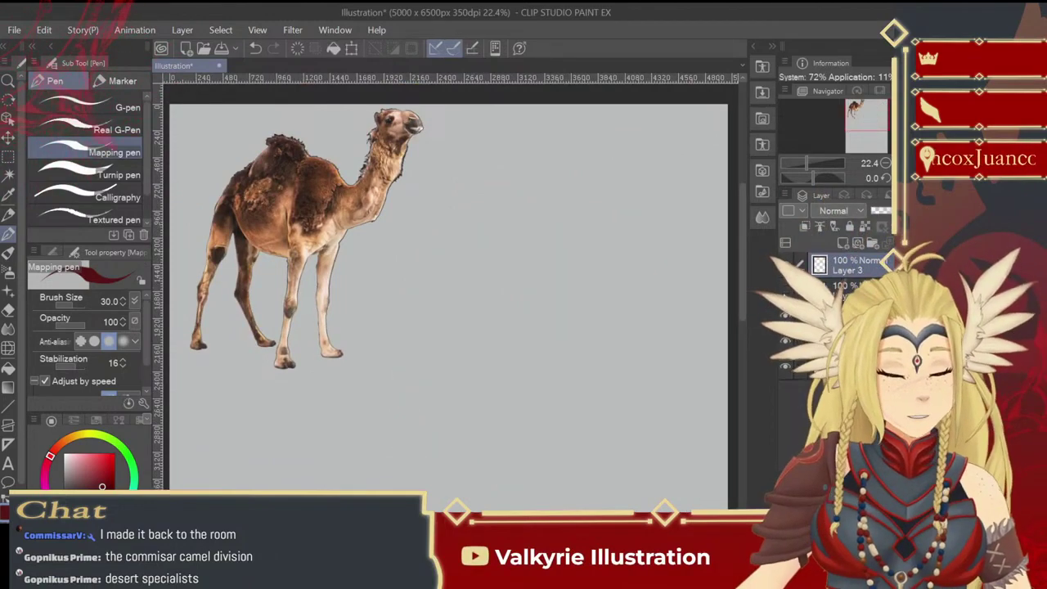
{"action": "left_click", "coordinate": [785, 289]}
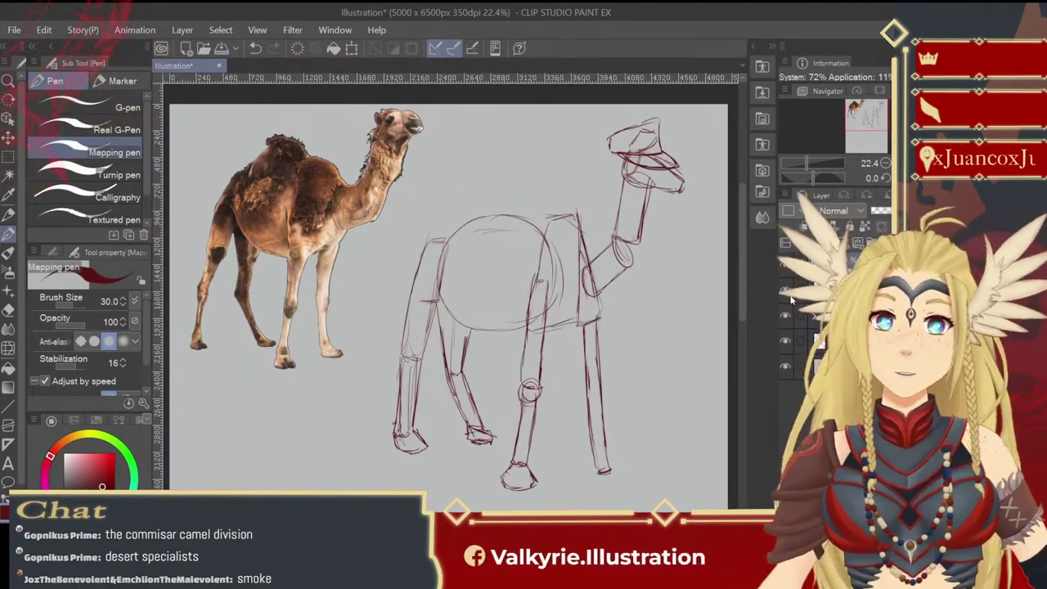
{"action": "left_click", "coordinate": [790, 297]}
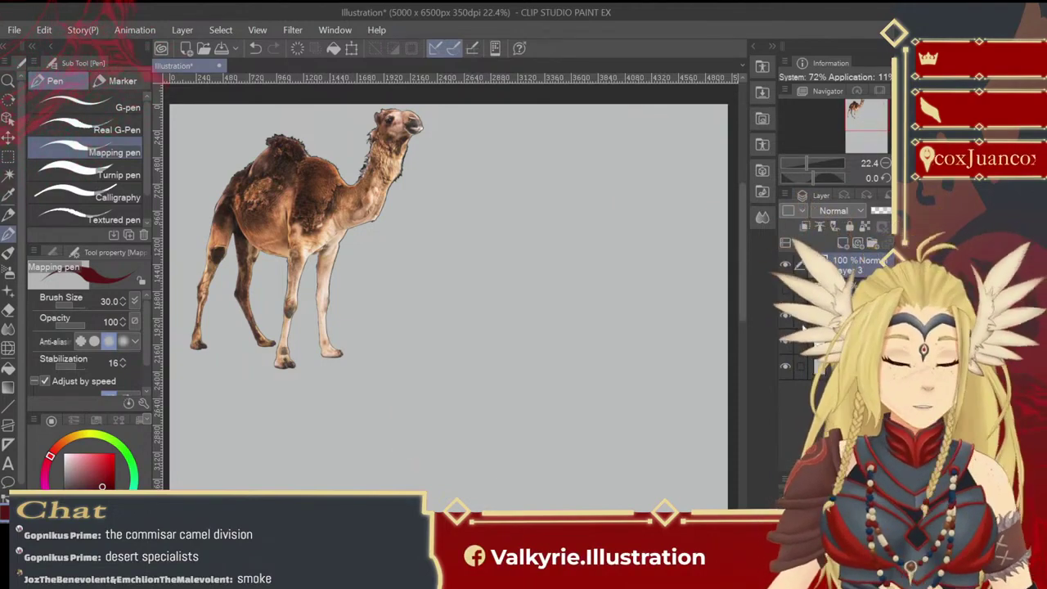
- Hide the camel photo, show the flamingo photo instead, and move it toward the canvas's left edge
{"action": "left_click", "coordinate": [787, 342]}
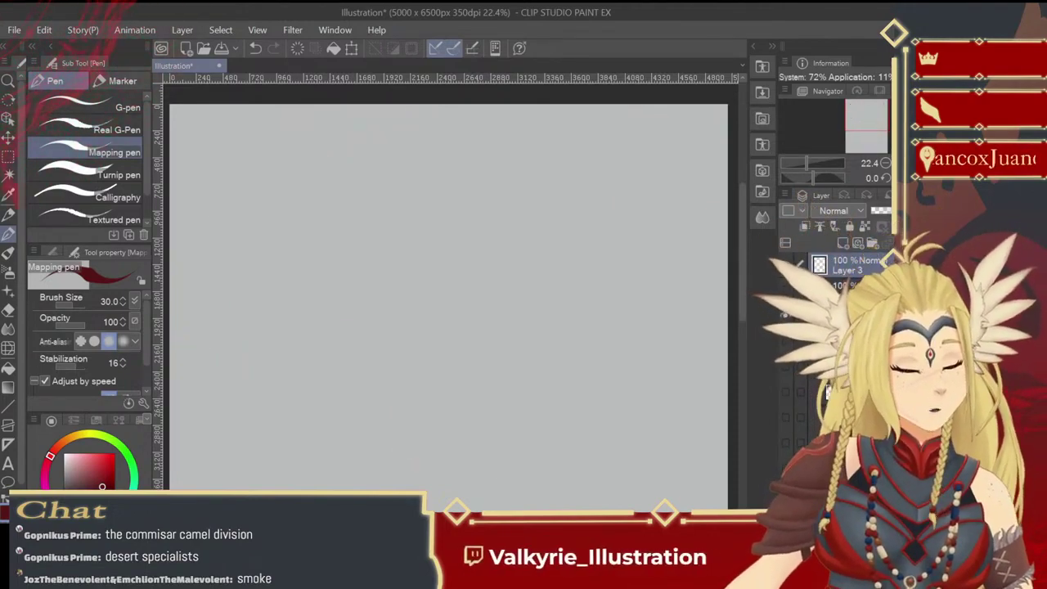
{"action": "left_click", "coordinate": [790, 363]}
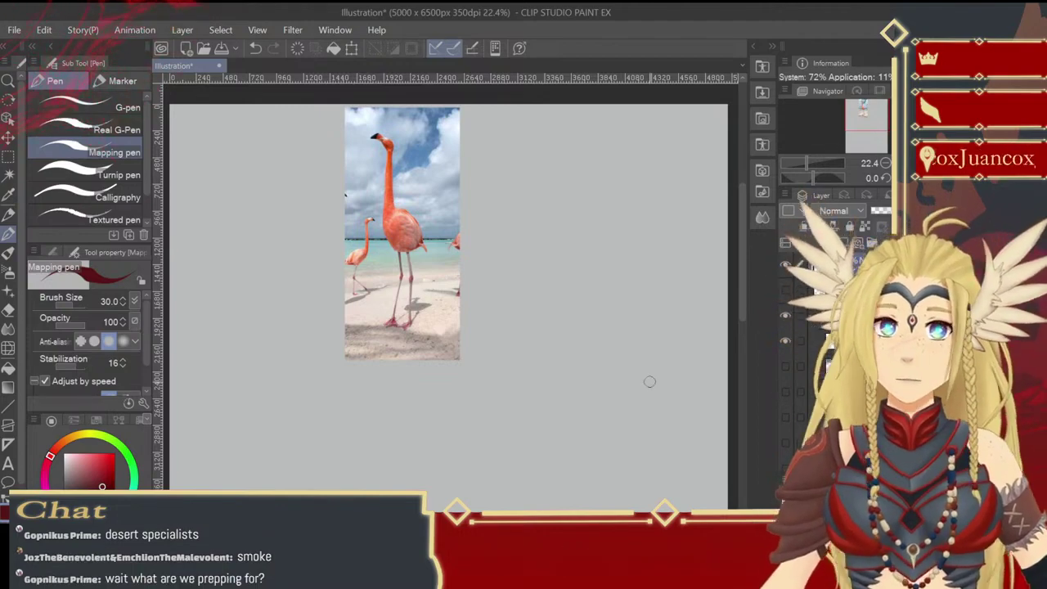
{"action": "left_click_drag", "start_coordinate": [649, 381], "coordinate": [675, 361]}
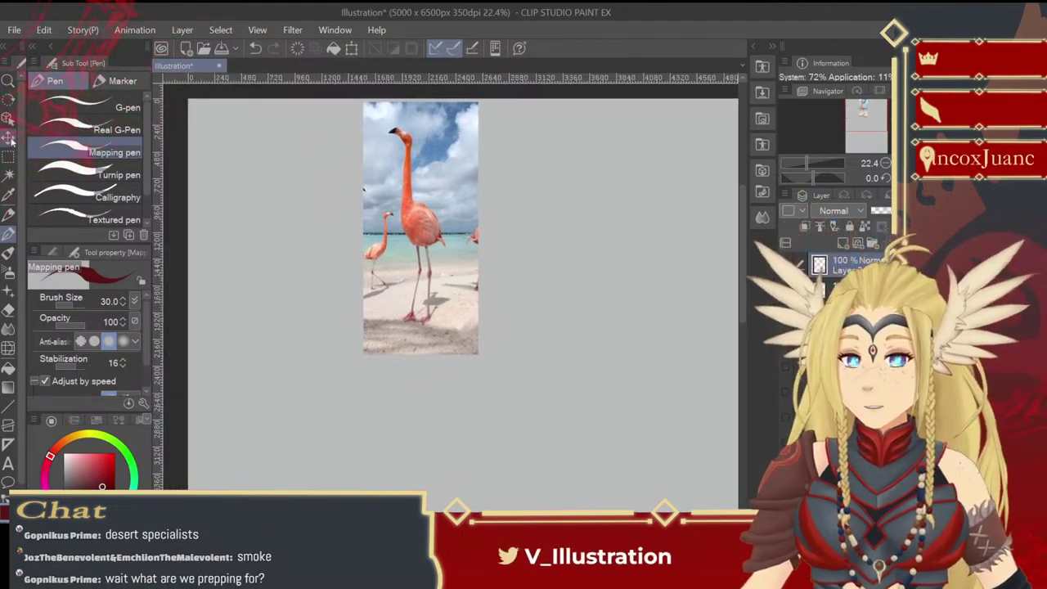
{"action": "left_click", "coordinate": [8, 139]}
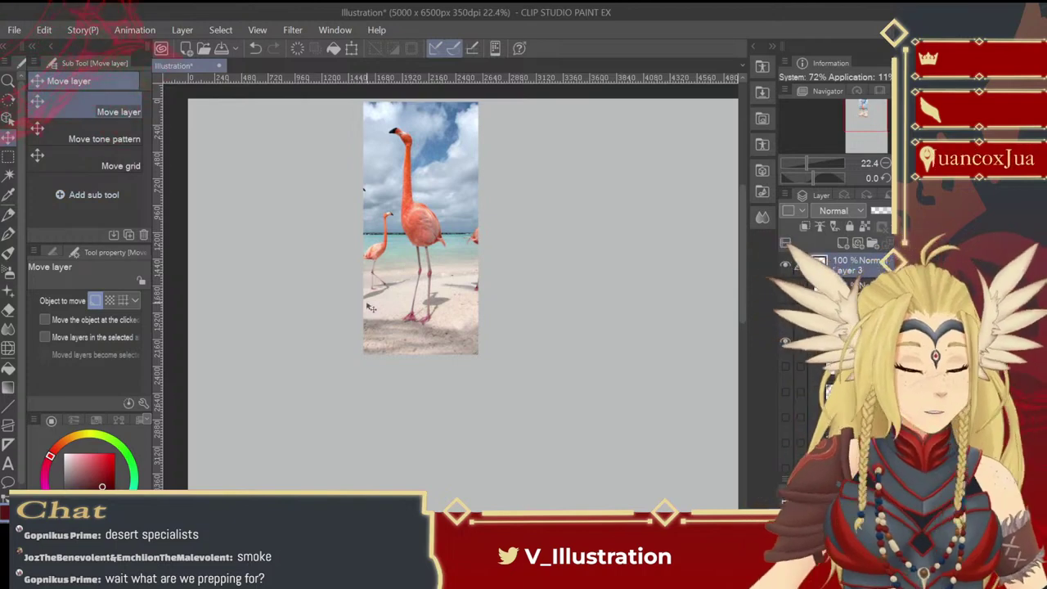
{"action": "left_click", "coordinate": [850, 290]}
{"action": "left_click_drag", "start_coordinate": [463, 320], "coordinate": [308, 322]}
- Move the flamingo photo flush against the canvas's left edge, near the upper corner
{"action": "left_click", "coordinate": [9, 100]}
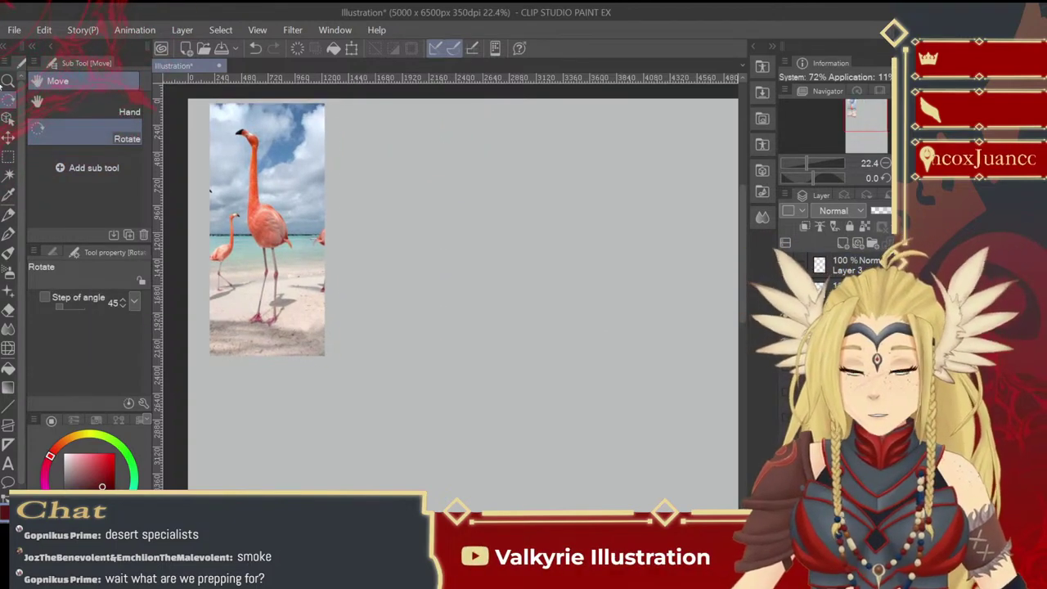
{"action": "left_click", "coordinate": [8, 80]}
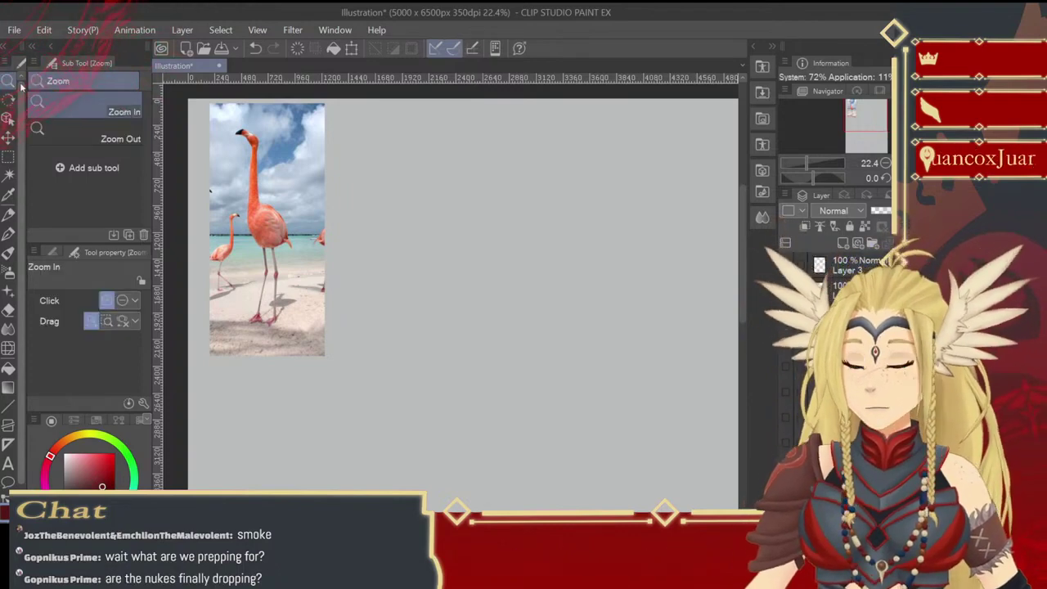
{"action": "left_click", "coordinate": [282, 229]}
{"action": "left_click_drag", "start_coordinate": [352, 315], "coordinate": [387, 347]}
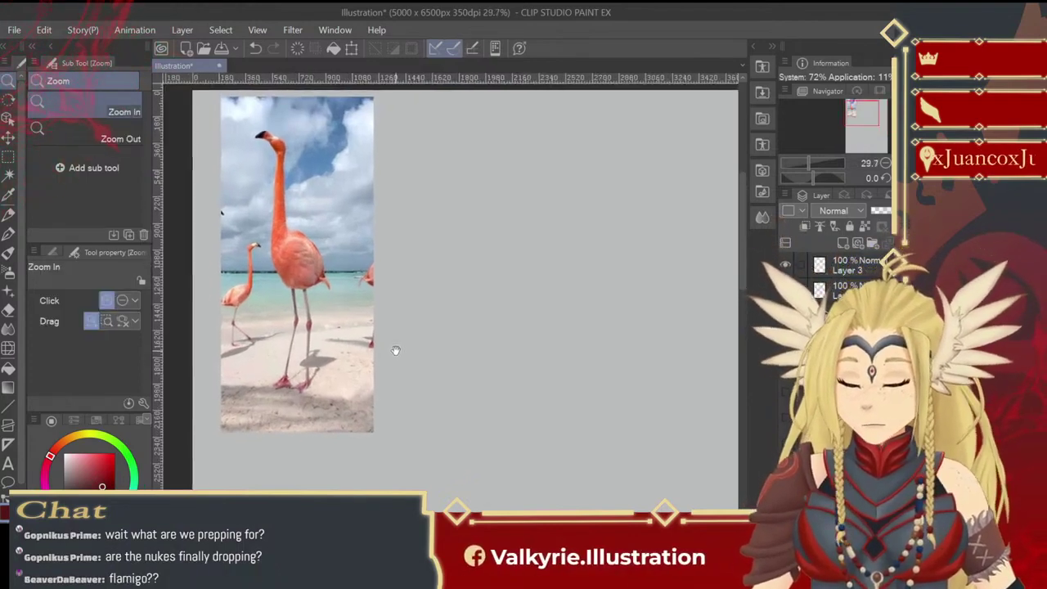
{"action": "left_click", "coordinate": [8, 138]}
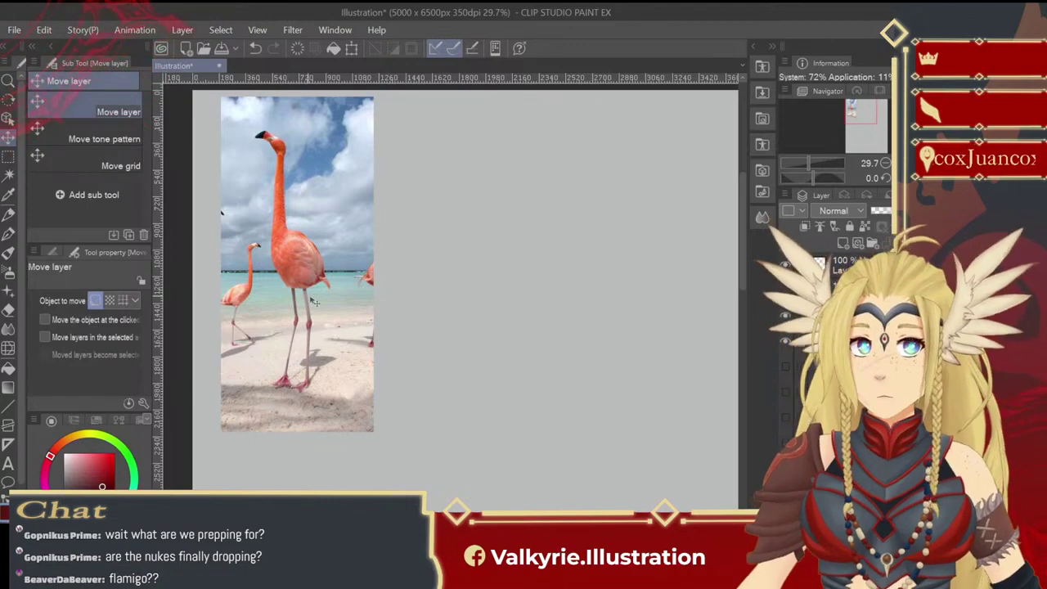
{"action": "left_click_drag", "start_coordinate": [314, 302], "coordinate": [290, 305]}
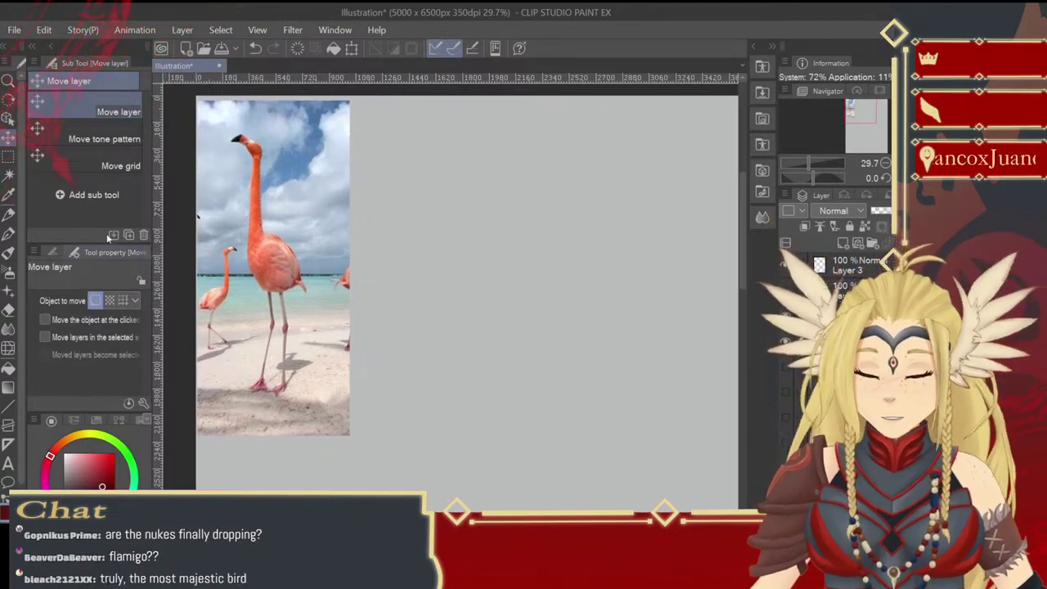
- Make Layer 3 the active layer and choose the Mapping pen, trying it with a scribble that is undone
{"action": "left_click", "coordinate": [8, 80]}
{"action": "left_click", "coordinate": [319, 249]}
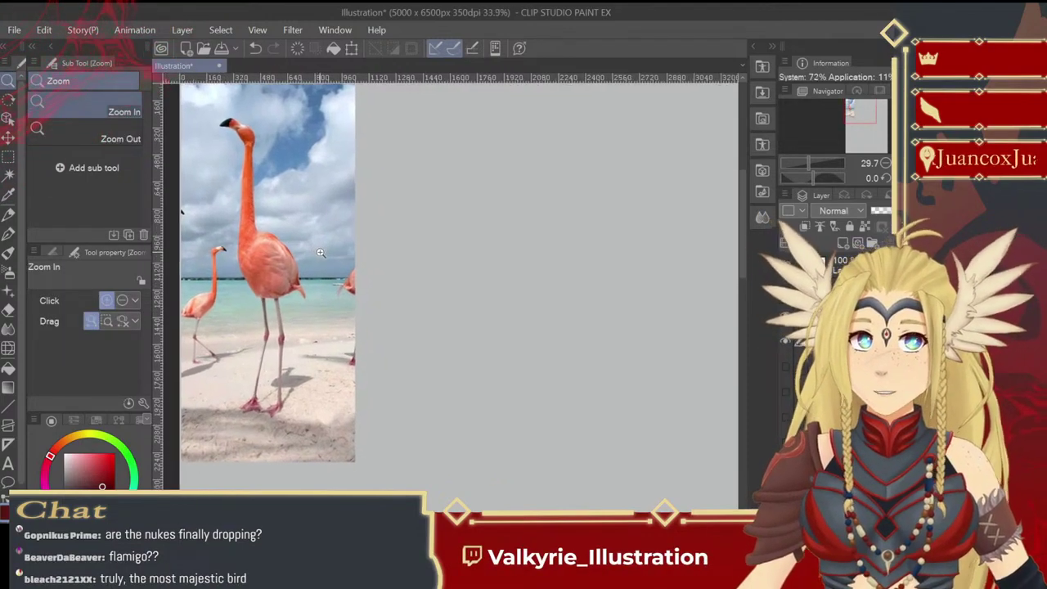
{"action": "left_click_drag", "start_coordinate": [321, 253], "coordinate": [353, 290]}
{"action": "left_click", "coordinate": [345, 289]}
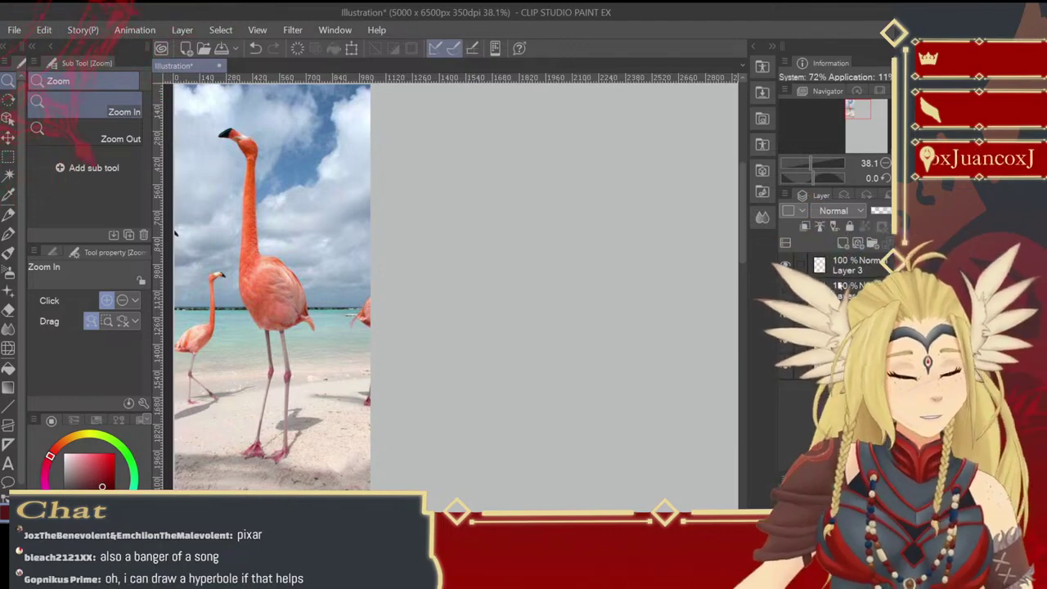
{"action": "left_click", "coordinate": [847, 265]}
{"action": "left_click", "coordinate": [786, 266]}
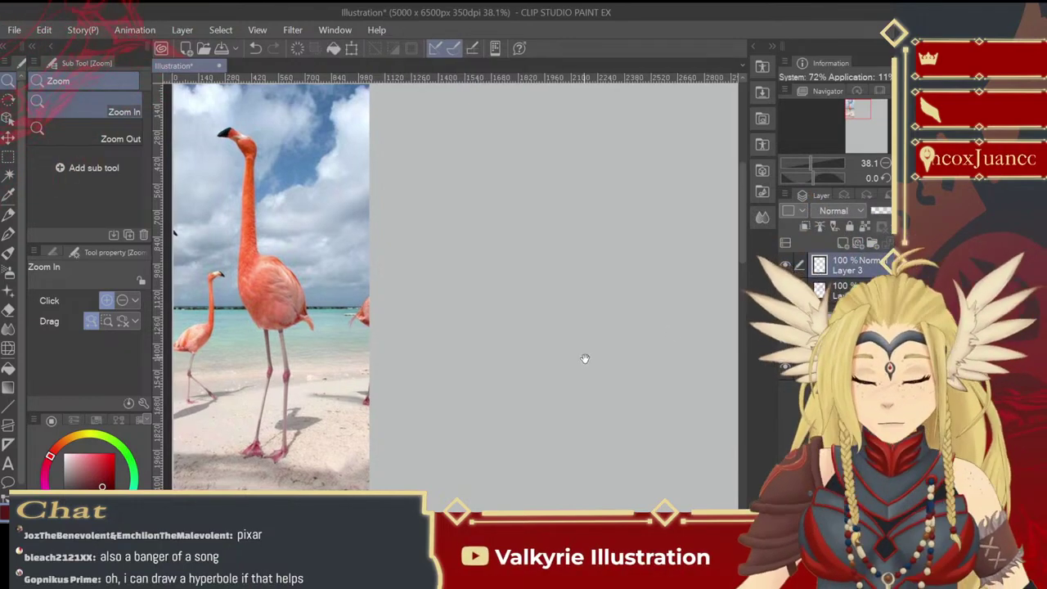
{"action": "mouse_move", "coordinate": [584, 357]}
{"action": "left_mouse_down"}
{"action": "mouse_move", "coordinate": [570, 357]}
{"action": "mouse_move", "coordinate": [570, 374]}
{"action": "mouse_move", "coordinate": [565, 361]}
{"action": "left_mouse_up"}
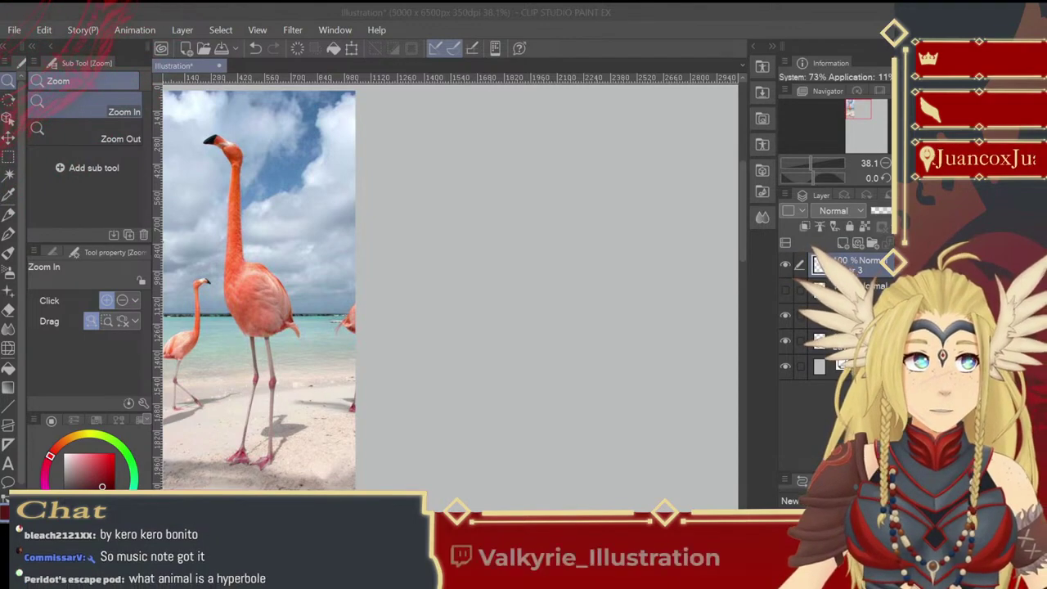
{"action": "left_click", "coordinate": [420, 236]}
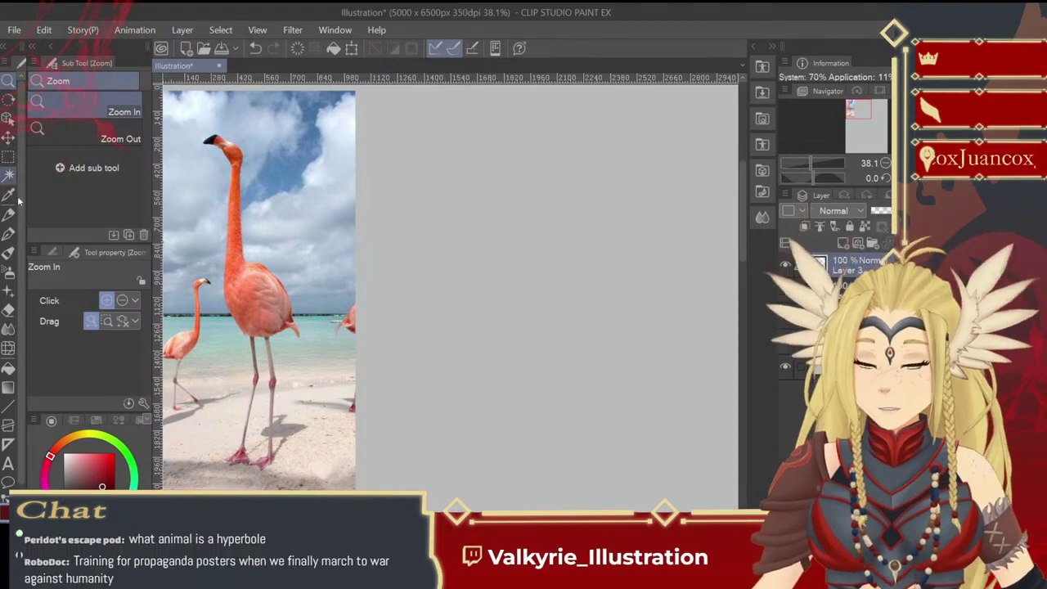
{"action": "left_click", "coordinate": [8, 230]}
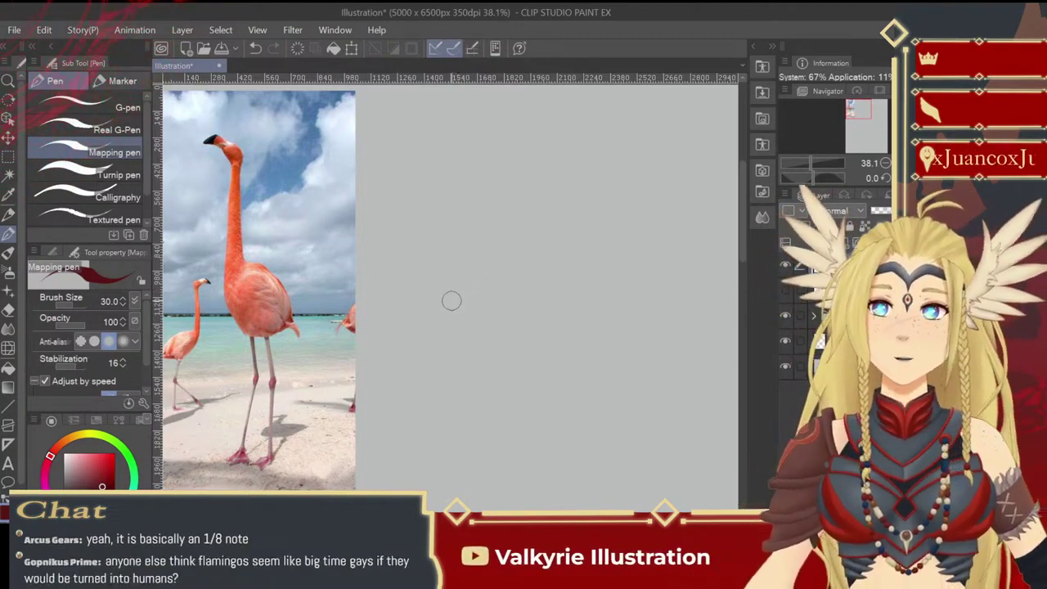
{"action": "left_click_drag", "start_coordinate": [449, 215], "coordinate": [484, 293]}
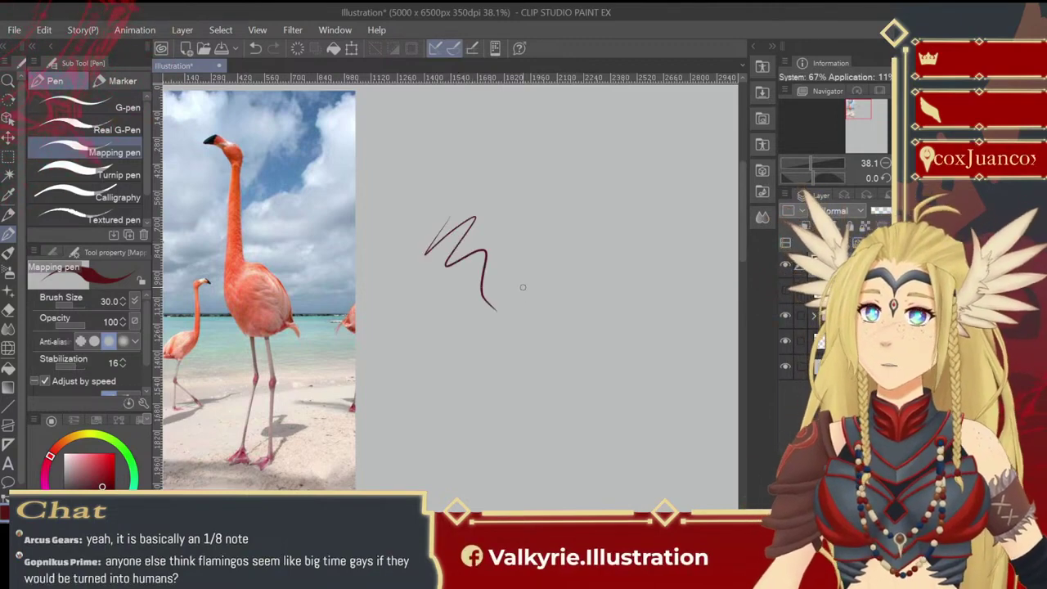
{"action": "key", "text": "ctrl+z"}
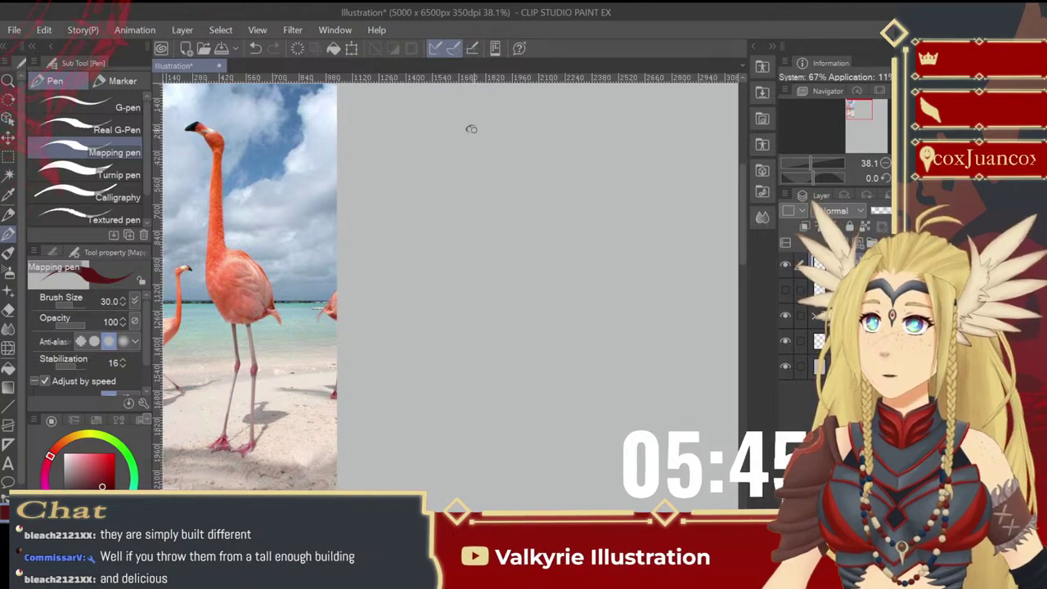
- Sketch the flamingo's head beside the photo as a small tilted oval with a tapered beak base and a bent beak tip
{"action": "mouse_move", "coordinate": [483, 150]}
{"action": "left_mouse_down"}
{"action": "mouse_move", "coordinate": [496, 149]}
{"action": "mouse_move", "coordinate": [494, 129]}
{"action": "mouse_move", "coordinate": [479, 126]}
{"action": "mouse_move", "coordinate": [484, 151]}
{"action": "left_mouse_up"}
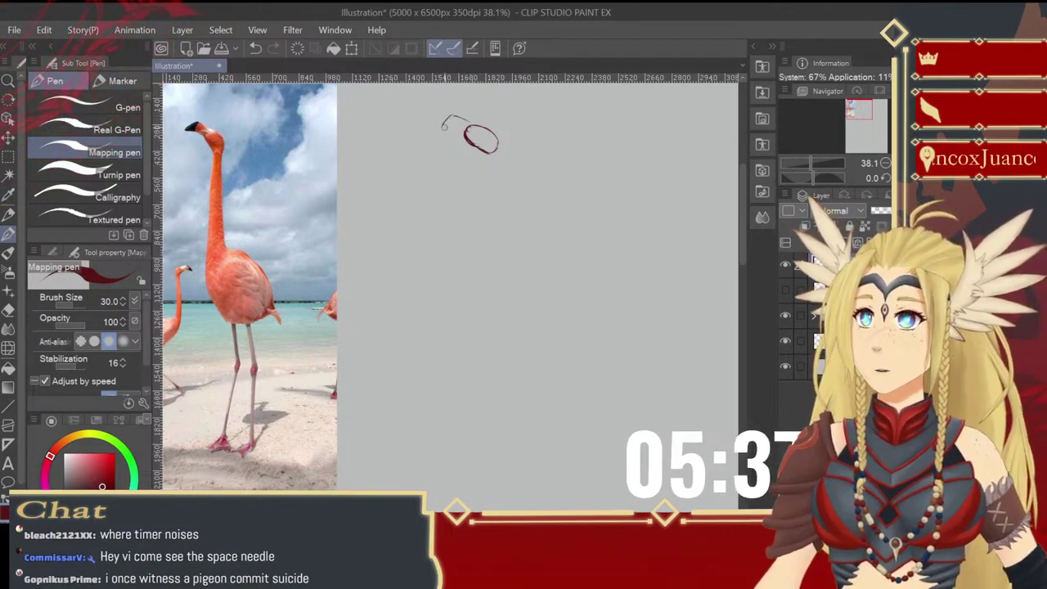
{"action": "left_click_drag", "start_coordinate": [442, 123], "coordinate": [445, 127]}
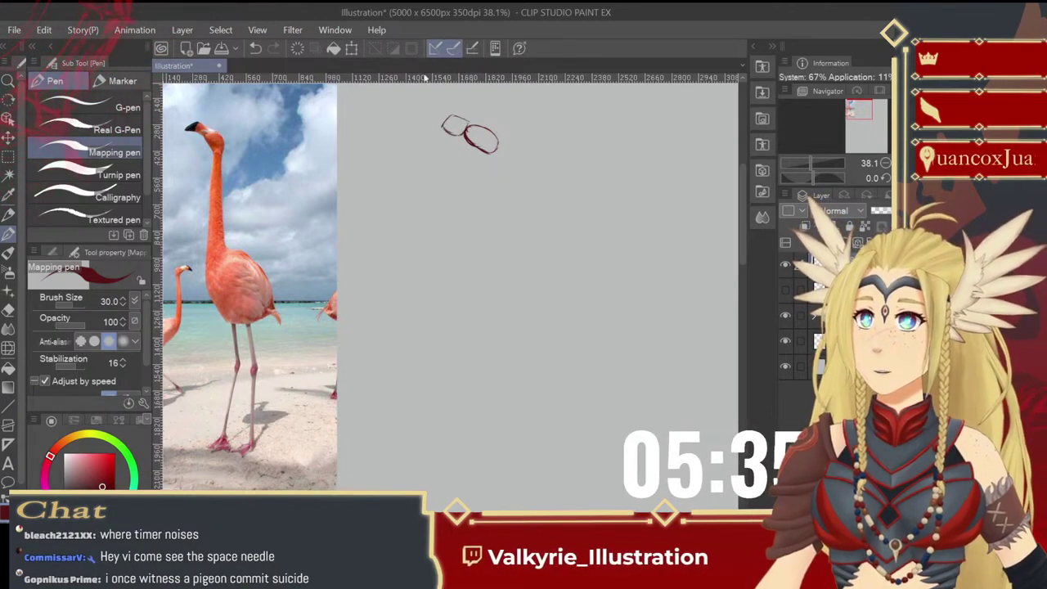
{"action": "key", "text": "ctrl+z"}
{"action": "mouse_move", "coordinate": [444, 128]}
{"action": "left_mouse_down"}
{"action": "mouse_move", "coordinate": [460, 136]}
{"action": "mouse_move", "coordinate": [464, 124]}
{"action": "mouse_move", "coordinate": [460, 134]}
{"action": "left_mouse_up"}
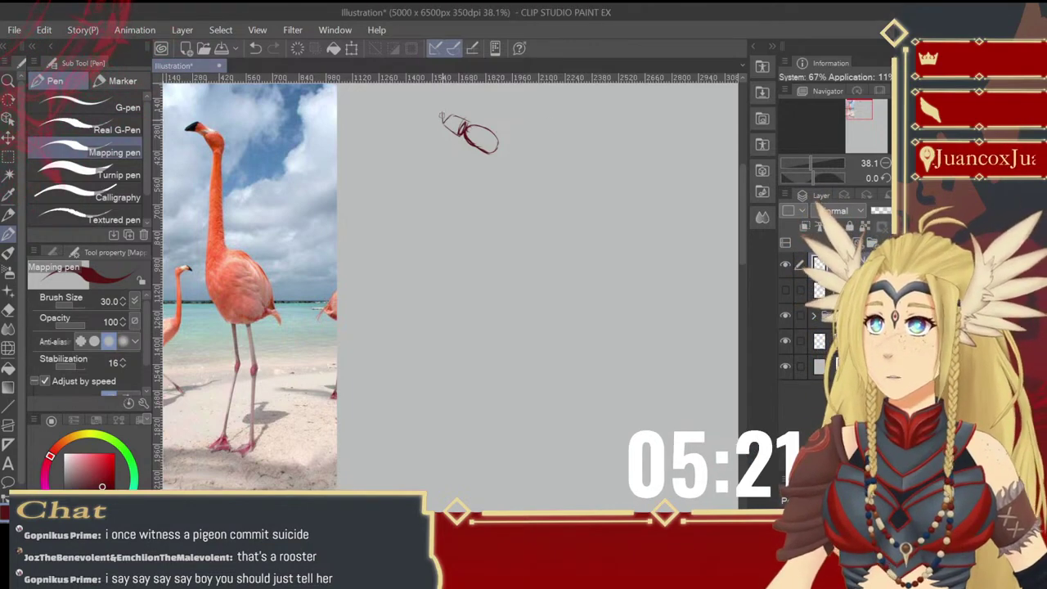
{"action": "left_click_drag", "start_coordinate": [440, 114], "coordinate": [425, 125]}
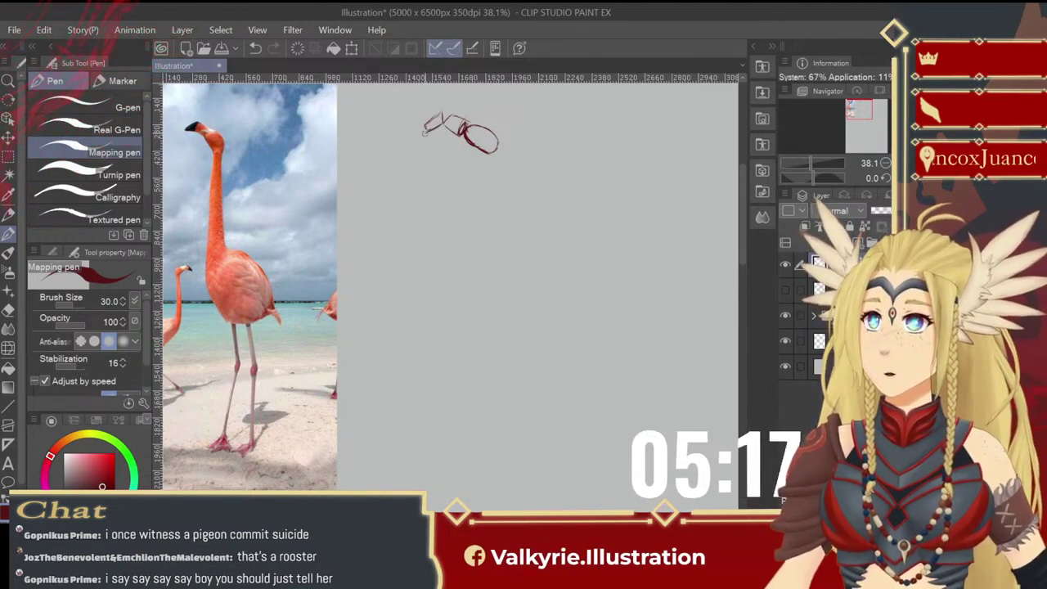
{"action": "left_click_drag", "start_coordinate": [426, 131], "coordinate": [443, 126]}
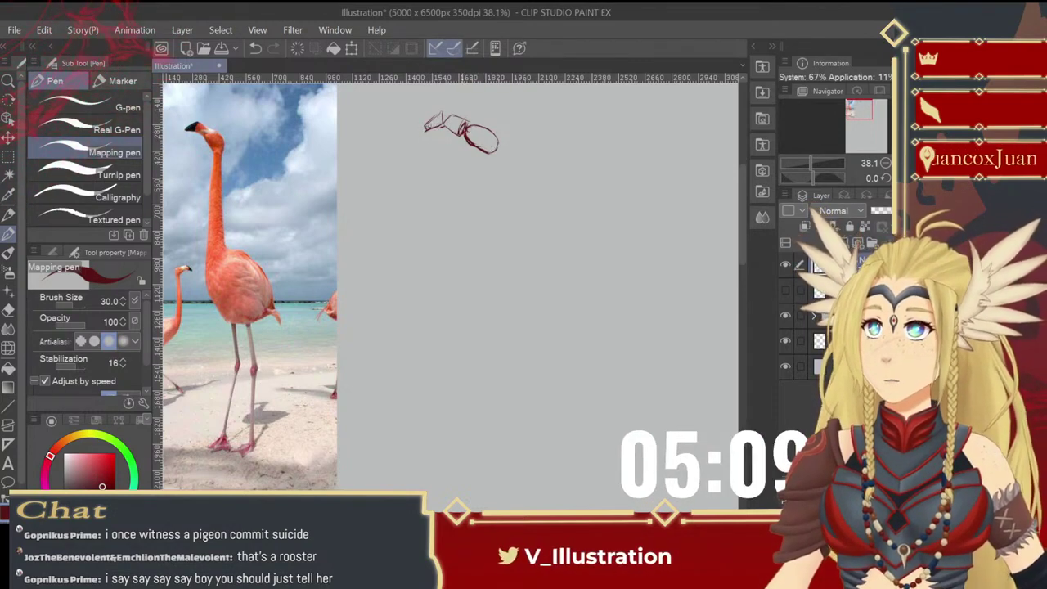
- Rework the flamingo's head oval with a slightly larger outline, undoing the unwanted strokes
{"action": "mouse_move", "coordinate": [464, 137]}
{"action": "left_mouse_down"}
{"action": "mouse_move", "coordinate": [489, 152]}
{"action": "mouse_move", "coordinate": [493, 129]}
{"action": "mouse_move", "coordinate": [494, 153]}
{"action": "left_mouse_up"}
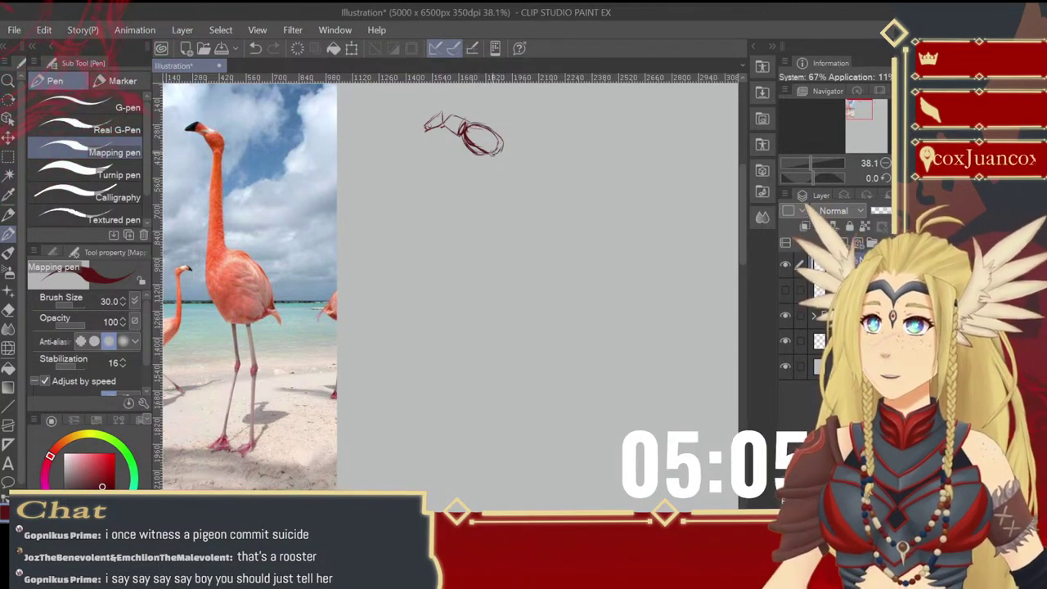
{"action": "key", "text": "ctrl+z"}
{"action": "key", "text": "ctrl+z"}
{"action": "key", "text": "ctrl+z"}
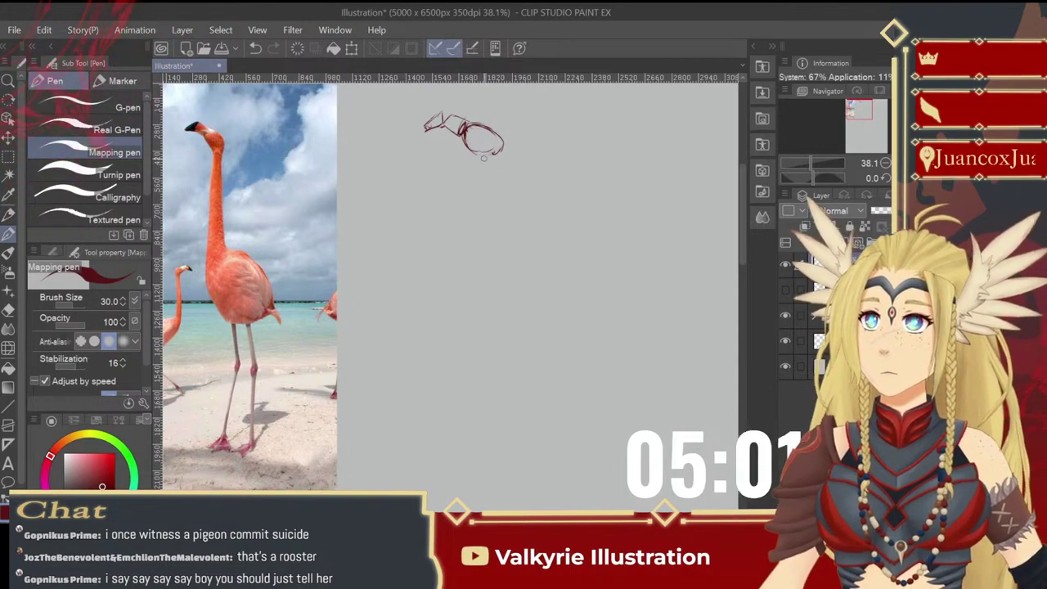
- Draw the neck below the head as a long, slightly widening cylinder with a small ellipse on top and a rounded base
{"action": "mouse_move", "coordinate": [478, 159]}
{"action": "left_mouse_down"}
{"action": "mouse_move", "coordinate": [500, 161]}
{"action": "mouse_move", "coordinate": [481, 162]}
{"action": "left_mouse_up"}
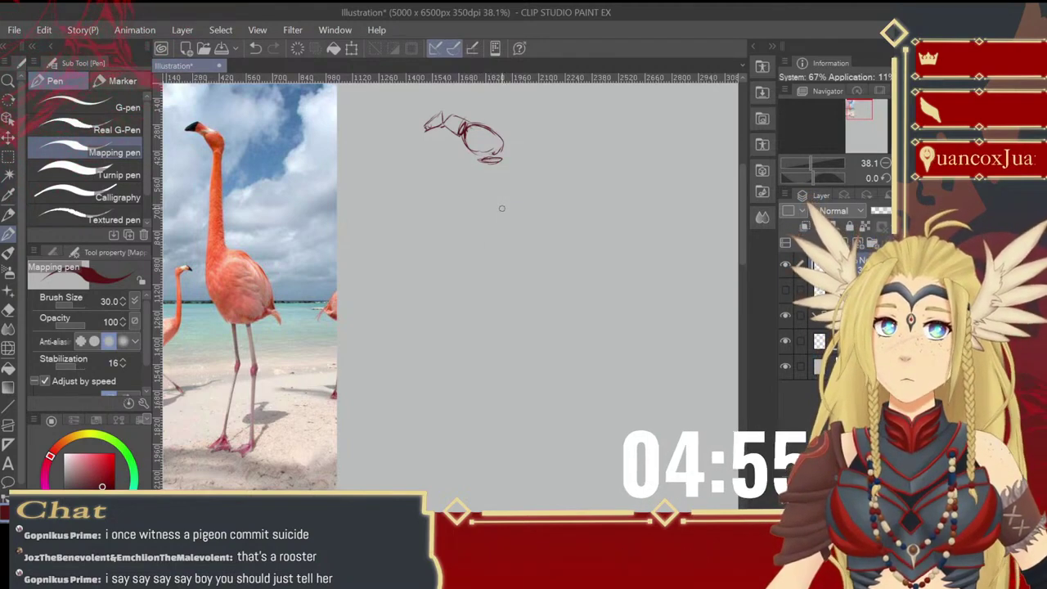
{"action": "mouse_move", "coordinate": [501, 197]}
{"action": "left_mouse_down"}
{"action": "mouse_move", "coordinate": [504, 158]}
{"action": "mouse_move", "coordinate": [482, 162]}
{"action": "left_mouse_up"}
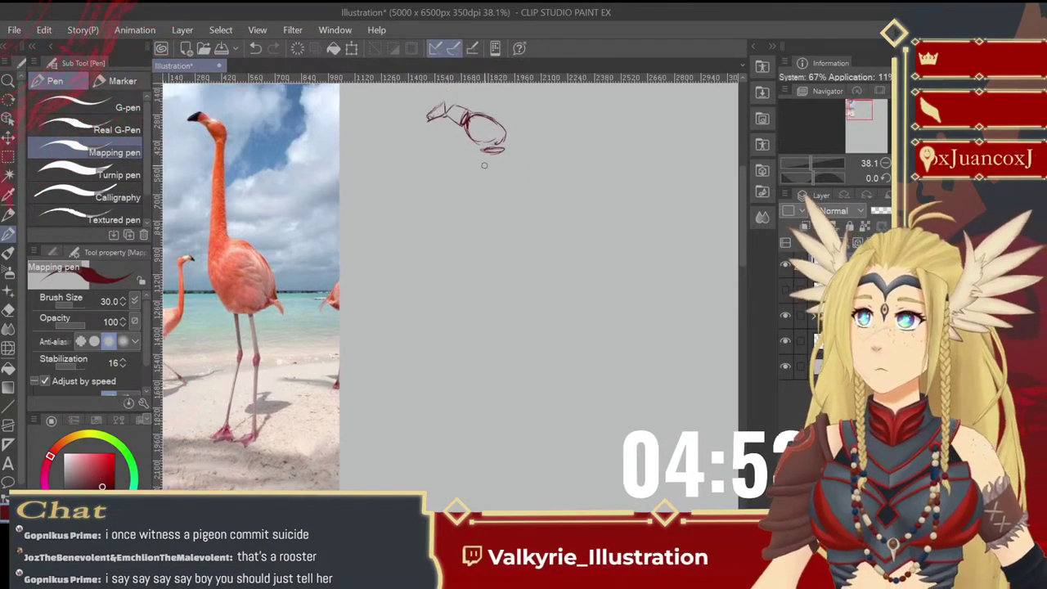
{"action": "left_click_drag", "start_coordinate": [482, 207], "coordinate": [478, 247]}
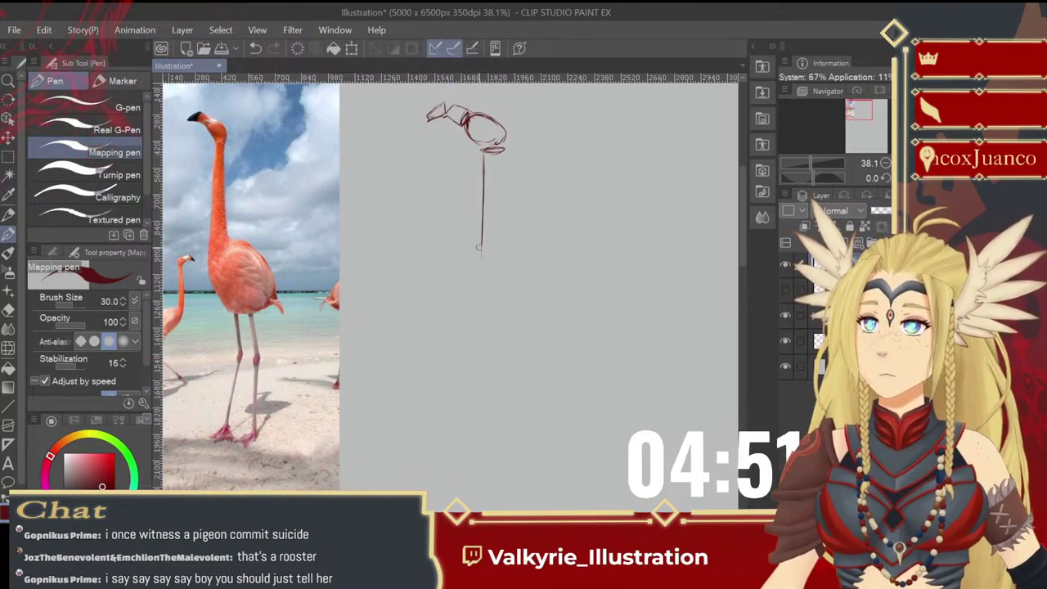
{"action": "left_click_drag", "start_coordinate": [481, 309], "coordinate": [517, 307]}
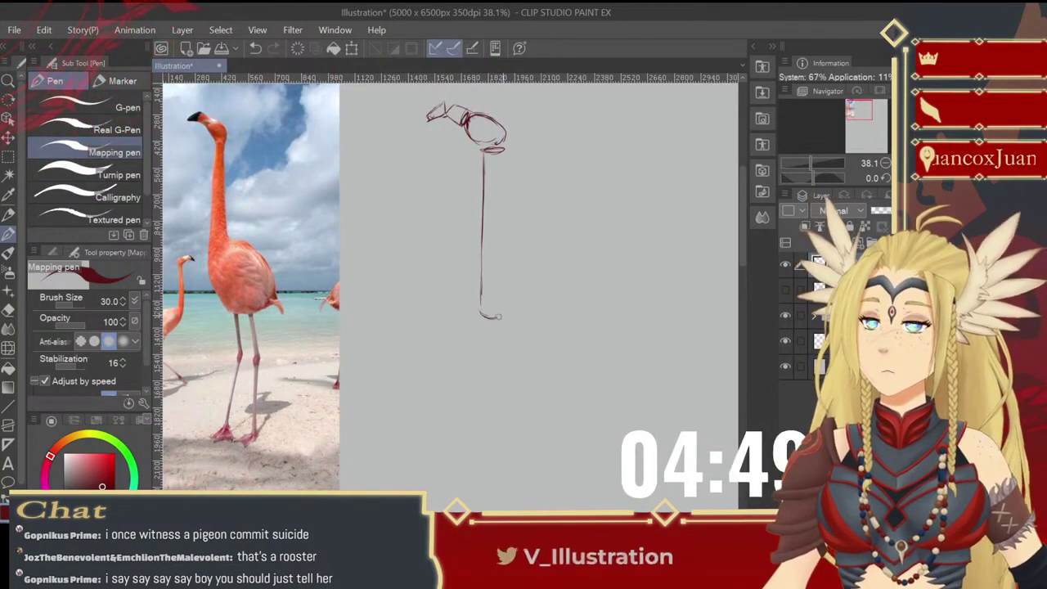
{"action": "left_click_drag", "start_coordinate": [504, 154], "coordinate": [507, 198]}
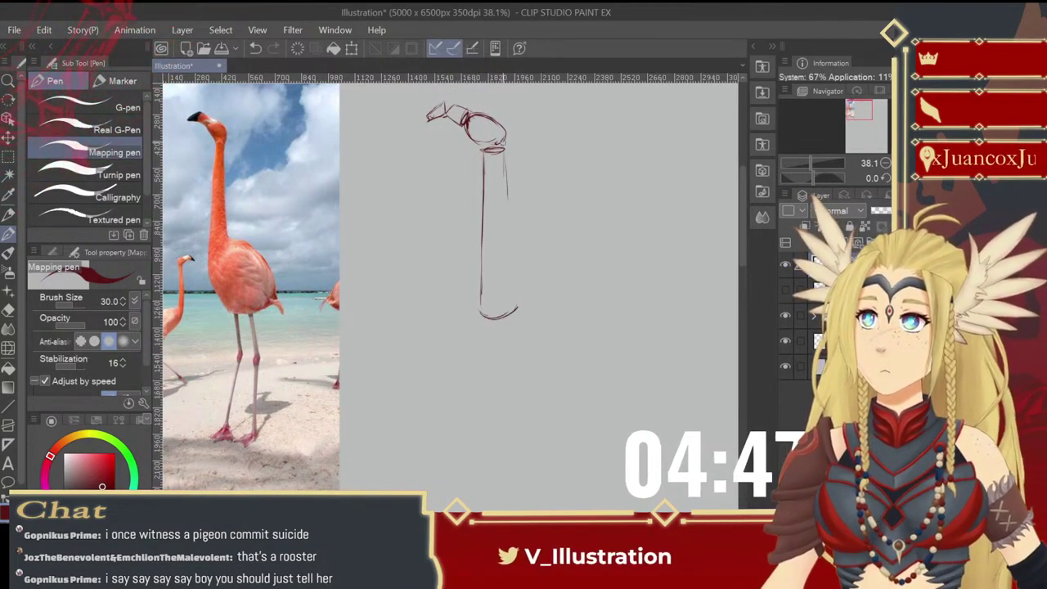
{"action": "key", "text": "ctrl+z"}
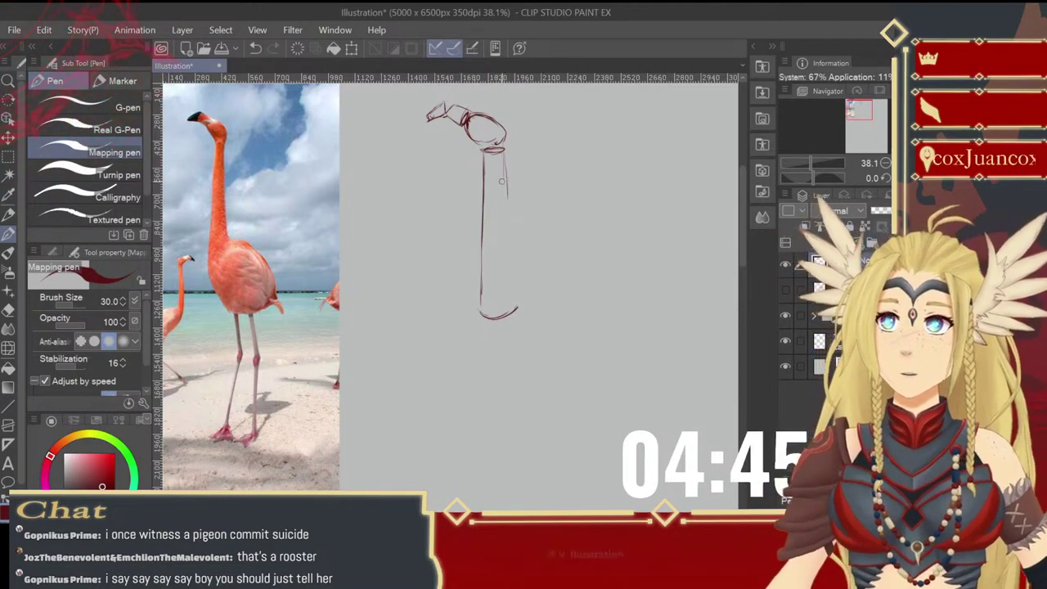
{"action": "left_click_drag", "start_coordinate": [505, 157], "coordinate": [516, 289]}
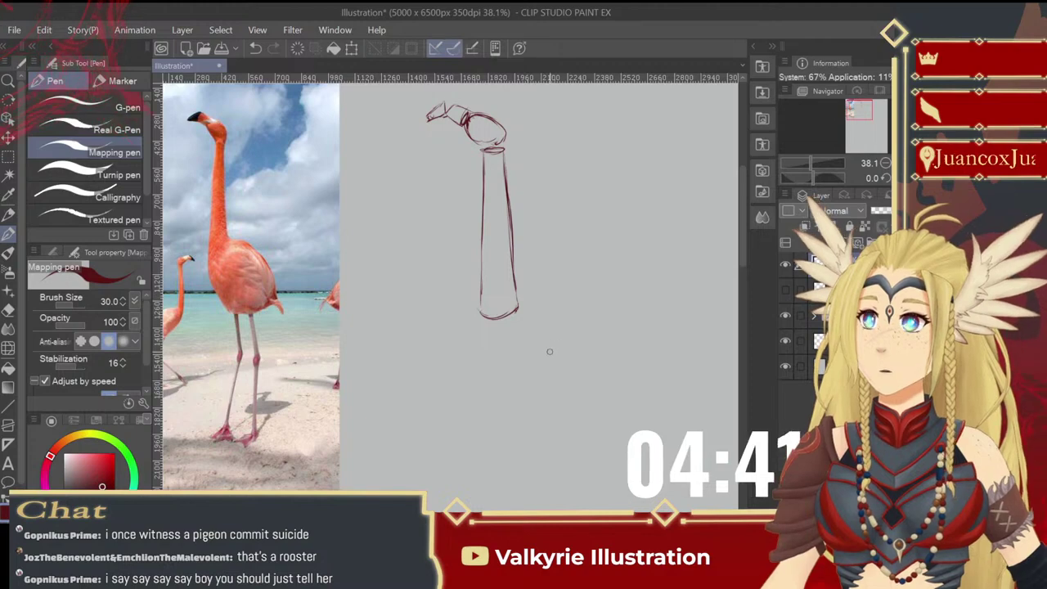
- Sketch the flamingo's body as a large egg shape sloping down from the base of the neck, and reinforce its outline
{"action": "mouse_move", "coordinate": [547, 352]}
{"action": "left_mouse_down"}
{"action": "mouse_move", "coordinate": [533, 355]}
{"action": "mouse_move", "coordinate": [568, 304]}
{"action": "mouse_move", "coordinate": [565, 327]}
{"action": "mouse_move", "coordinate": [568, 305]}
{"action": "left_mouse_up"}
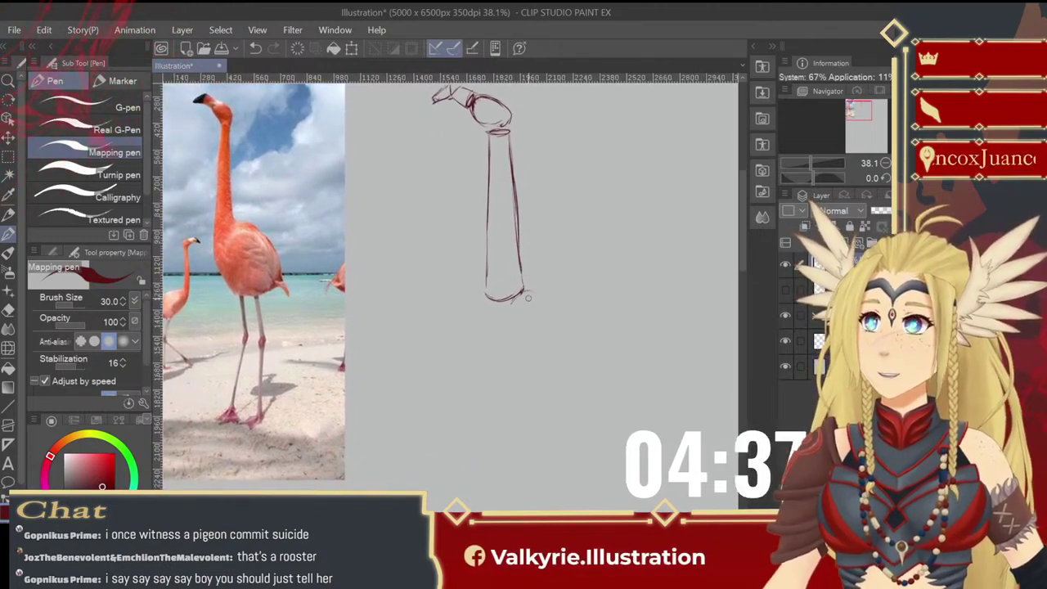
{"action": "mouse_move", "coordinate": [527, 293]}
{"action": "left_mouse_down"}
{"action": "mouse_move", "coordinate": [505, 311]}
{"action": "mouse_move", "coordinate": [517, 307]}
{"action": "mouse_move", "coordinate": [502, 342]}
{"action": "mouse_move", "coordinate": [504, 326]}
{"action": "mouse_move", "coordinate": [496, 358]}
{"action": "left_mouse_up"}
{"action": "left_click_drag", "start_coordinate": [507, 320], "coordinate": [512, 382]}
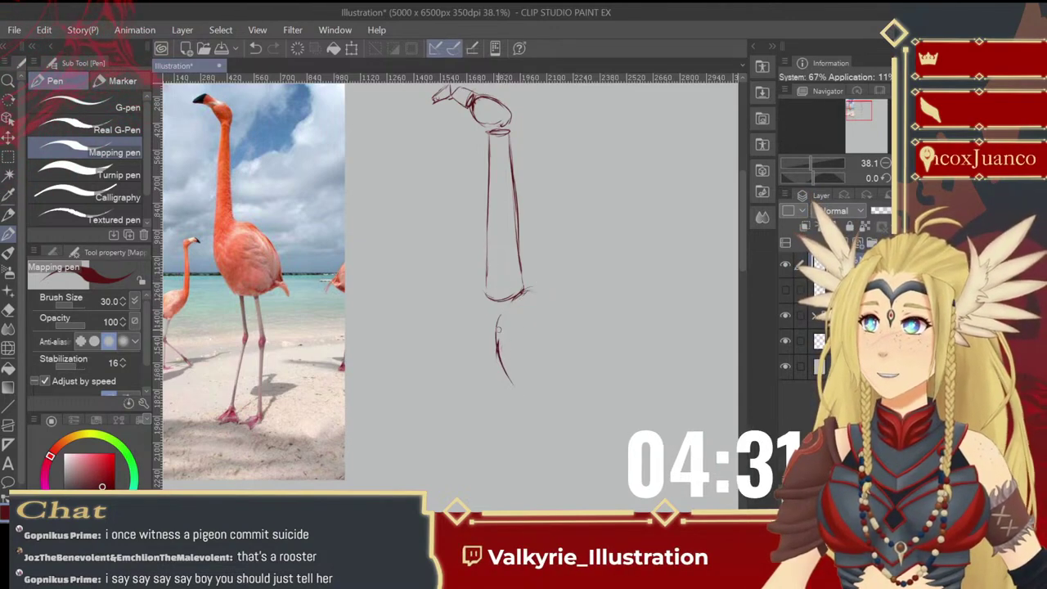
{"action": "mouse_move", "coordinate": [505, 372]}
{"action": "left_mouse_down"}
{"action": "mouse_move", "coordinate": [555, 397]}
{"action": "mouse_move", "coordinate": [540, 403]}
{"action": "mouse_move", "coordinate": [575, 409]}
{"action": "mouse_move", "coordinate": [628, 393]}
{"action": "left_mouse_up"}
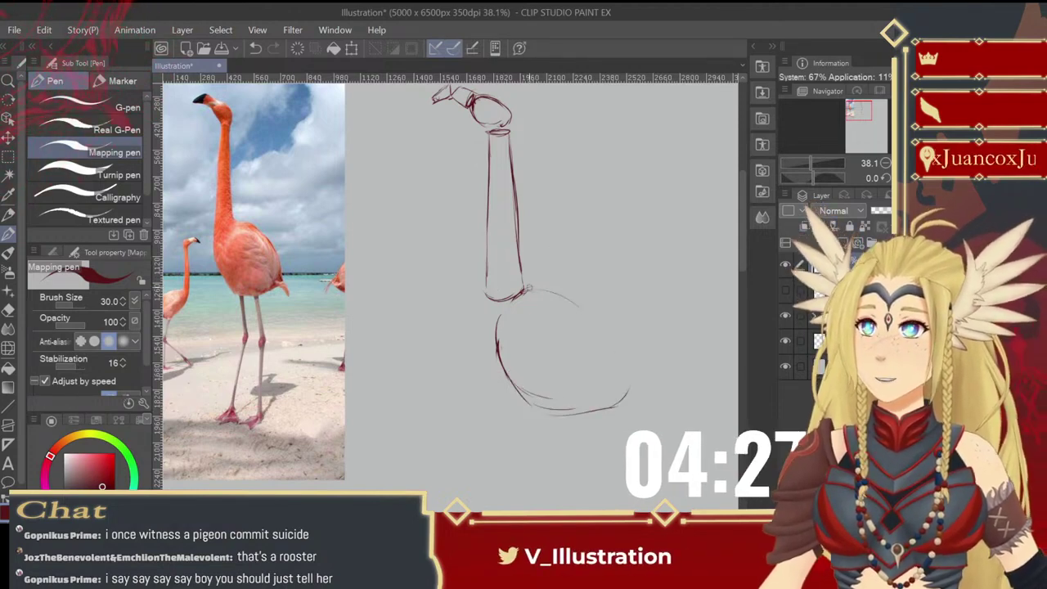
{"action": "mouse_move", "coordinate": [601, 312]}
{"action": "left_mouse_down"}
{"action": "mouse_move", "coordinate": [631, 358]}
{"action": "mouse_move", "coordinate": [613, 404]}
{"action": "left_mouse_up"}
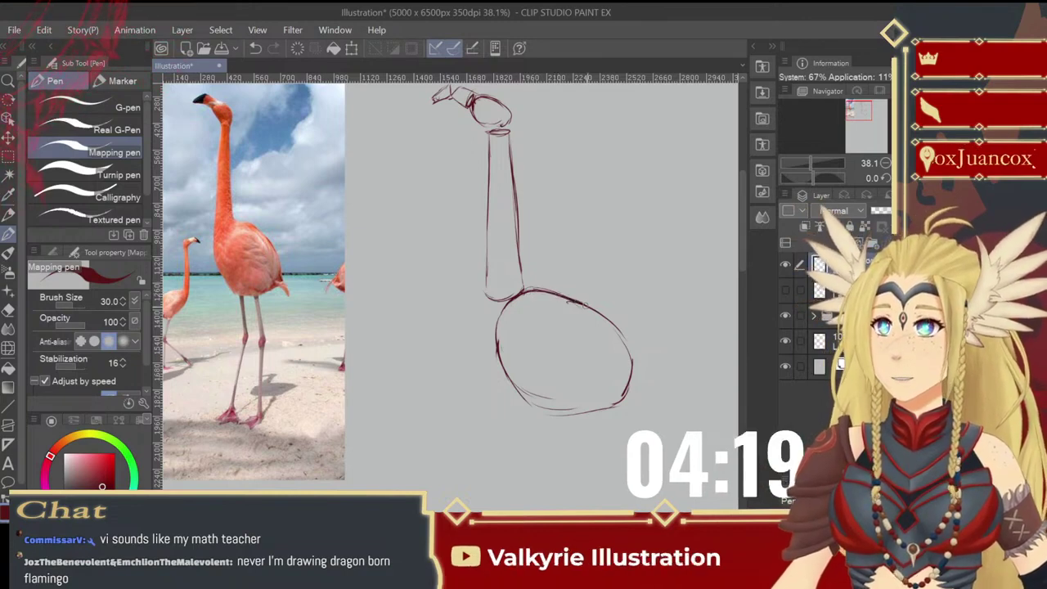
{"action": "left_click_drag", "start_coordinate": [615, 326], "coordinate": [637, 378]}
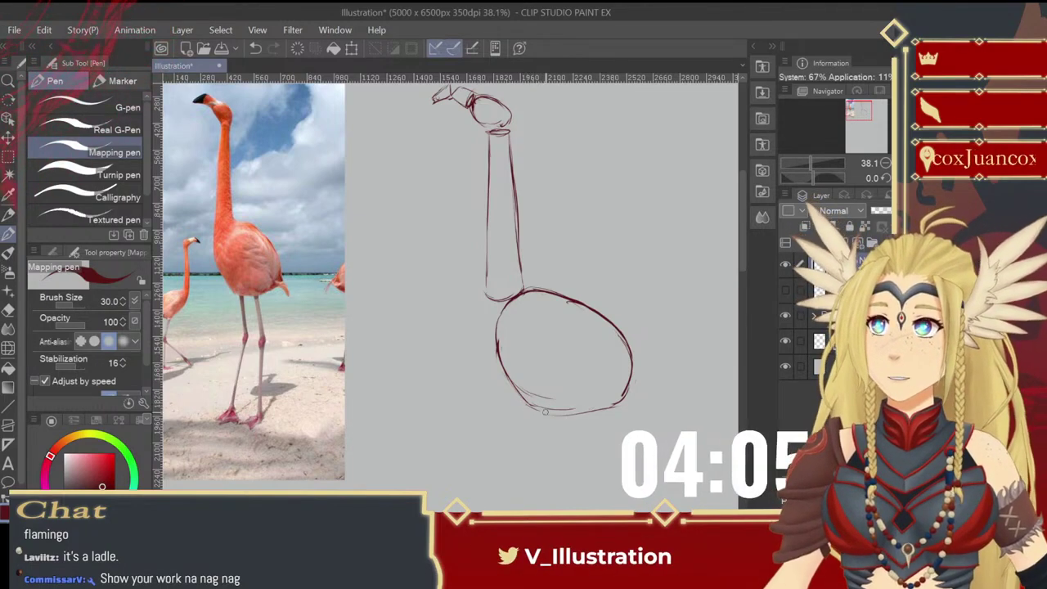
{"action": "left_click_drag", "start_coordinate": [551, 409], "coordinate": [606, 407]}
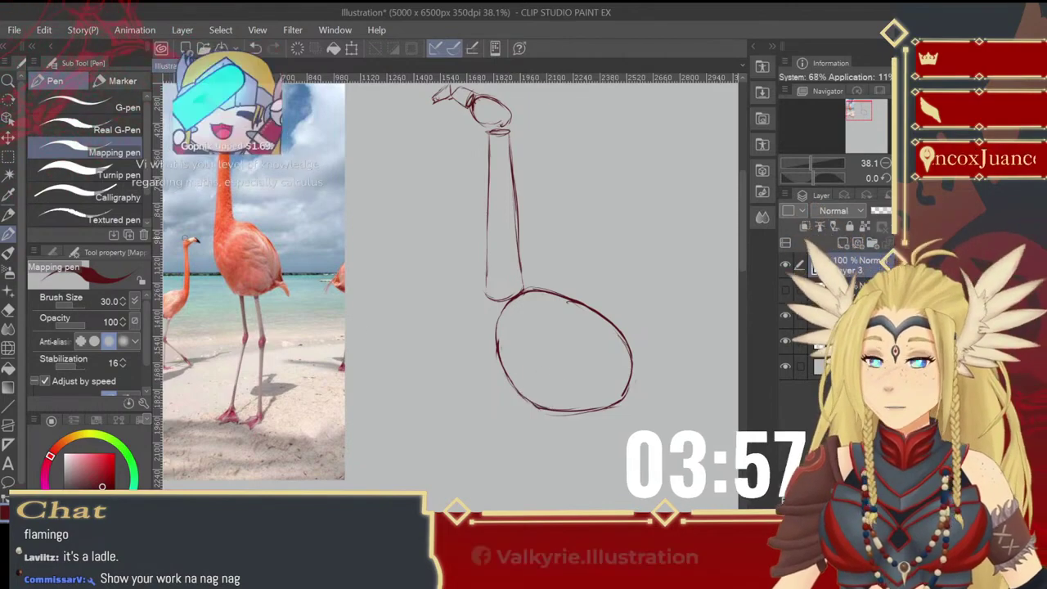
- Scale the whole flamingo sketch on Layer 3 down to about two-thirds size, leaving room below the body
{"action": "key", "text": "ctrl+t"}
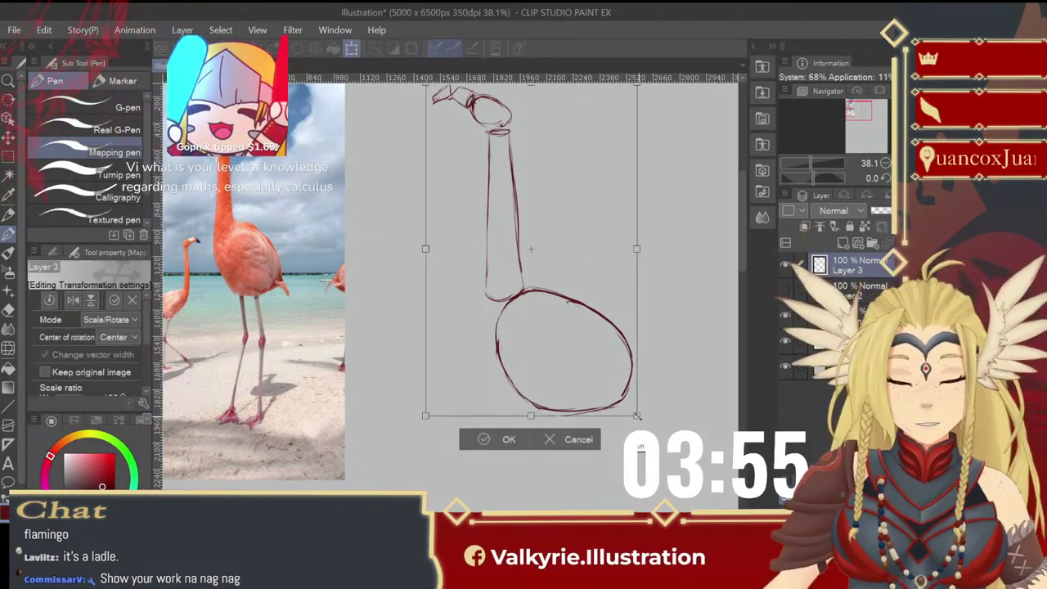
{"action": "left_click_drag", "start_coordinate": [564, 301], "coordinate": [561, 297]}
{"action": "mouse_move", "coordinate": [535, 251]}
{"action": "left_mouse_down"}
{"action": "mouse_move", "coordinate": [545, 266]}
{"action": "mouse_move", "coordinate": [542, 257]}
{"action": "left_mouse_up"}
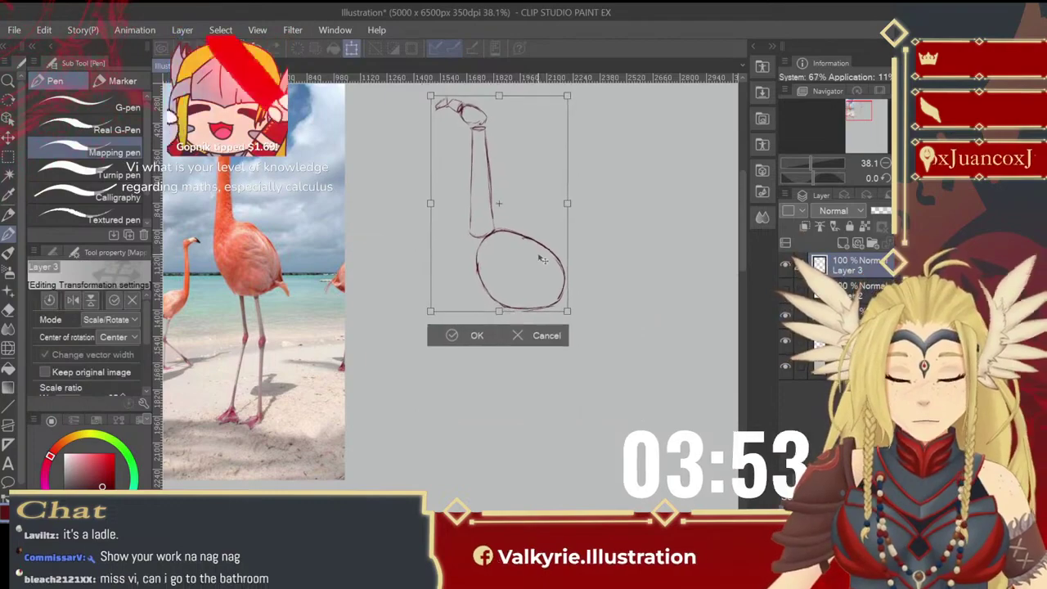
{"action": "key", "text": "Return"}
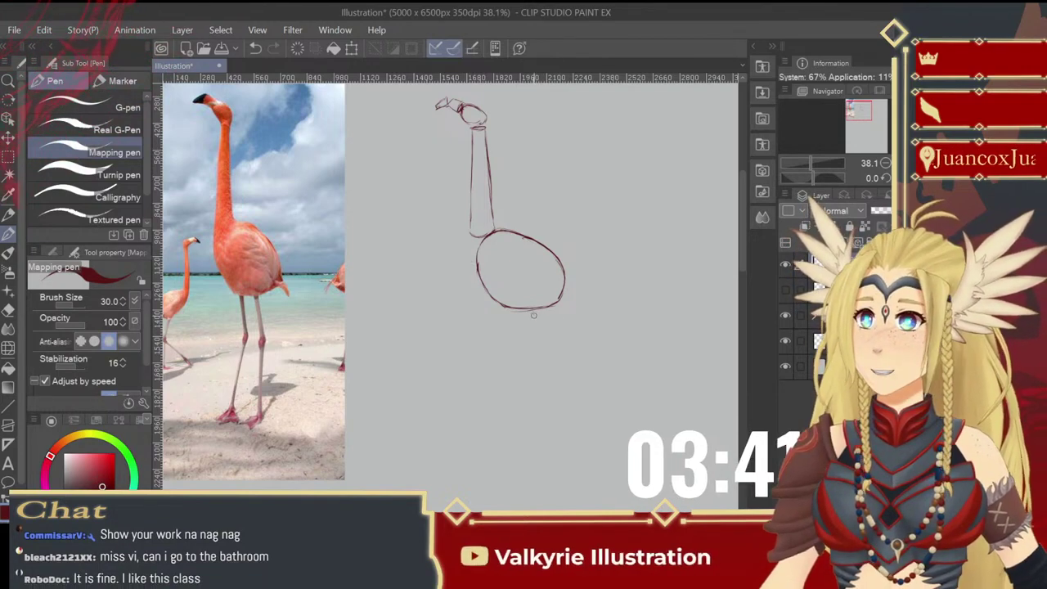
- Draw the flamingo's rear leg below the body as two thin cylinders joined by a small round knee
{"action": "left_click_drag", "start_coordinate": [533, 305], "coordinate": [541, 369]}
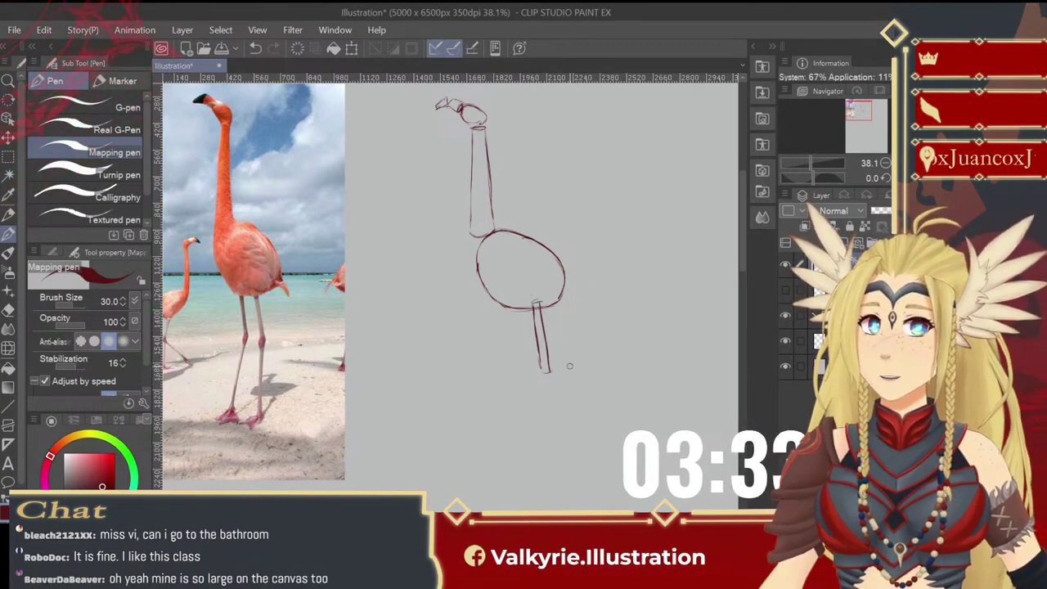
{"action": "mouse_move", "coordinate": [541, 372]}
{"action": "left_mouse_down"}
{"action": "mouse_move", "coordinate": [552, 376]}
{"action": "mouse_move", "coordinate": [545, 448]}
{"action": "left_mouse_up"}
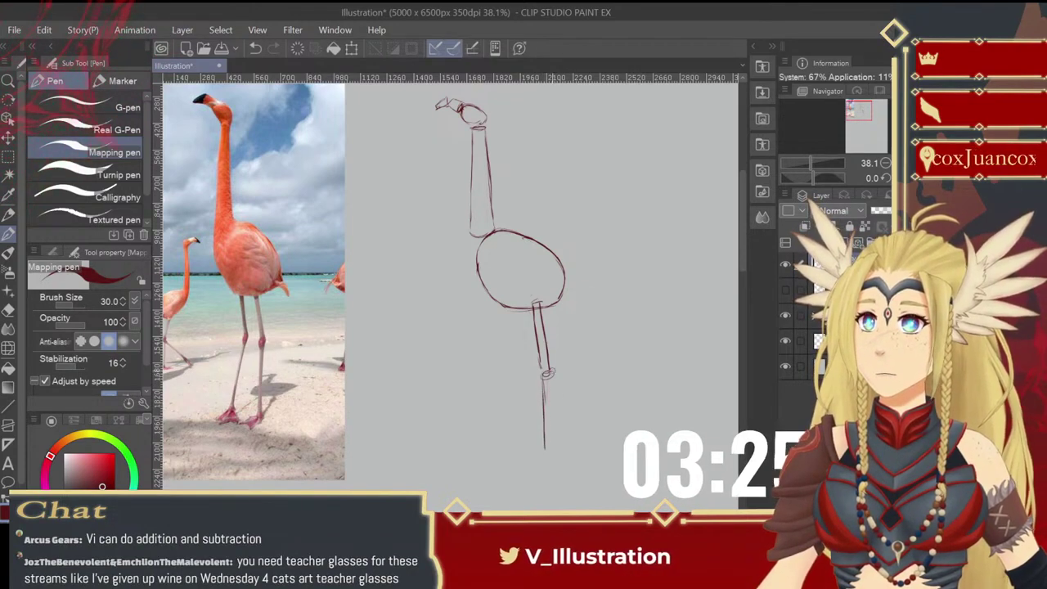
{"action": "left_click_drag", "start_coordinate": [552, 373], "coordinate": [546, 443]}
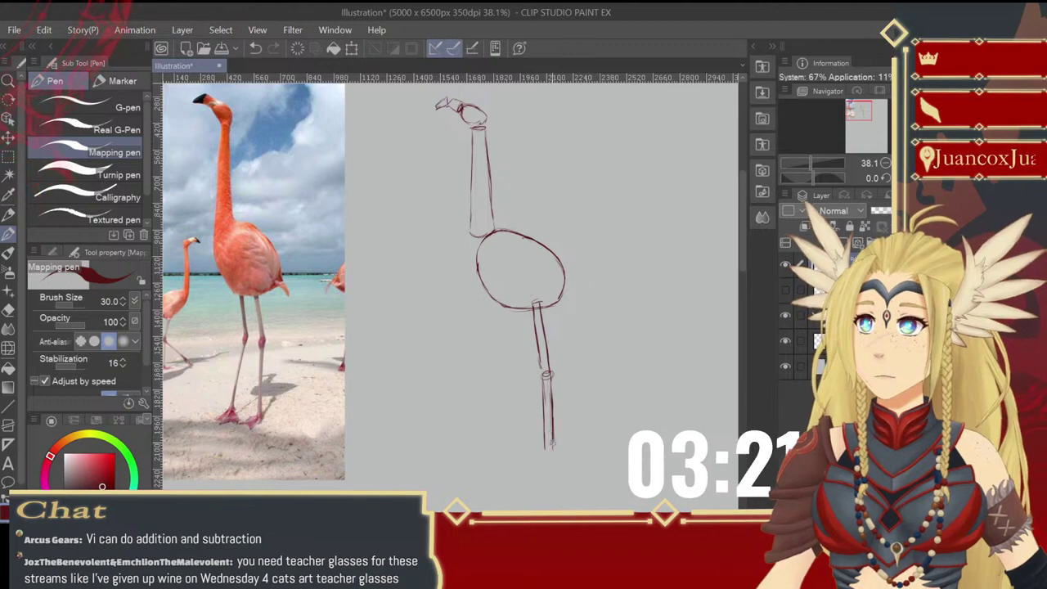
- Draw a small webbed foot at the end of the rear leg, undoing the unwanted first foot strokes
{"action": "mouse_move", "coordinate": [552, 440]}
{"action": "left_mouse_down"}
{"action": "mouse_move", "coordinate": [553, 457]}
{"action": "mouse_move", "coordinate": [525, 464]}
{"action": "mouse_move", "coordinate": [525, 452]}
{"action": "left_mouse_up"}
{"action": "key", "text": "ctrl+z"}
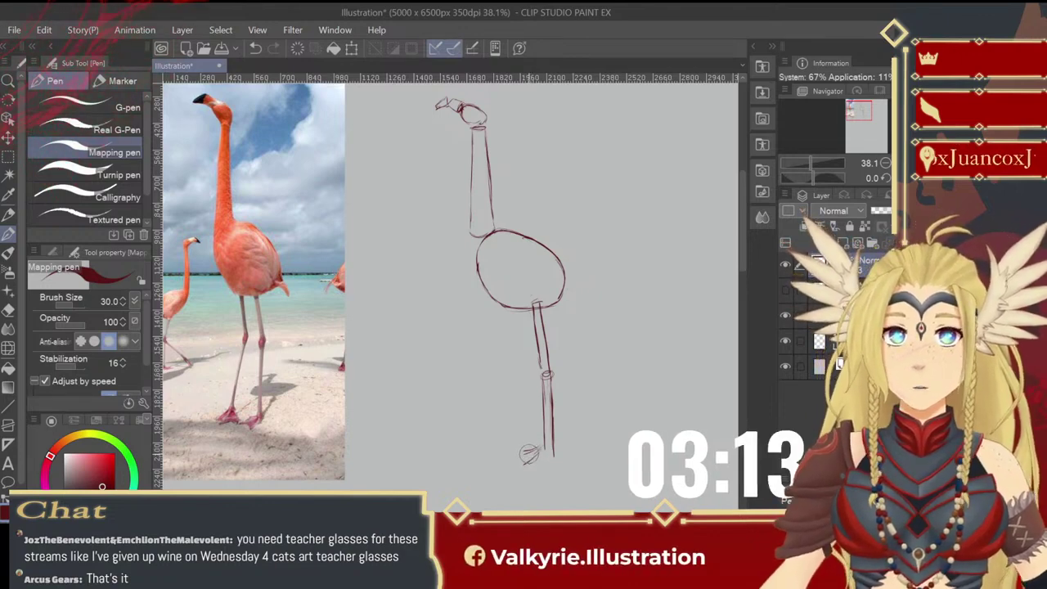
{"action": "key", "text": "ctrl+z"}
{"action": "key", "text": "ctrl+z"}
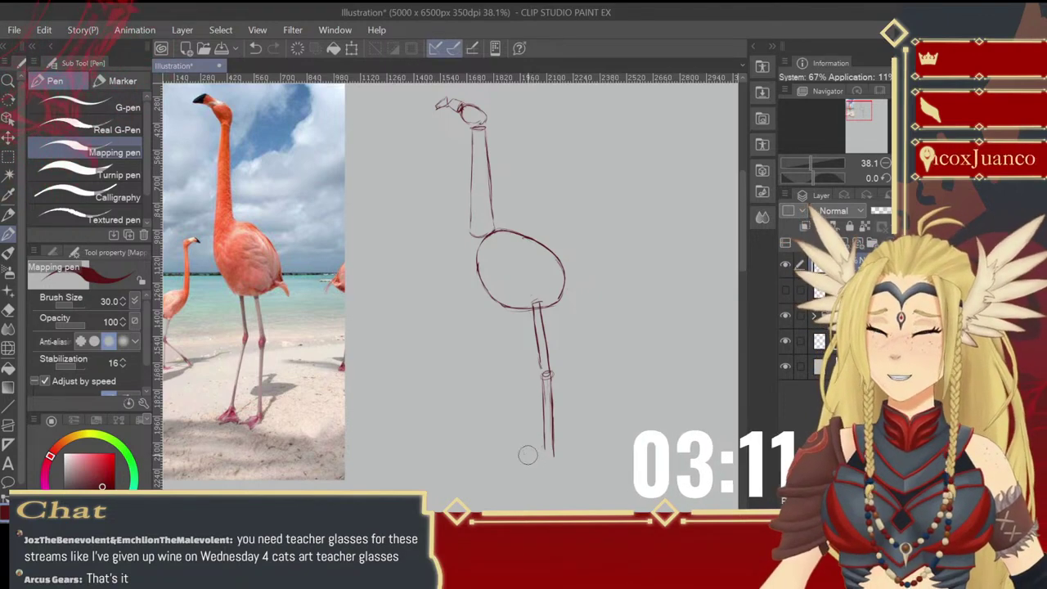
{"action": "mouse_move", "coordinate": [541, 449]}
{"action": "left_mouse_down"}
{"action": "mouse_move", "coordinate": [531, 460]}
{"action": "mouse_move", "coordinate": [558, 471]}
{"action": "left_mouse_up"}
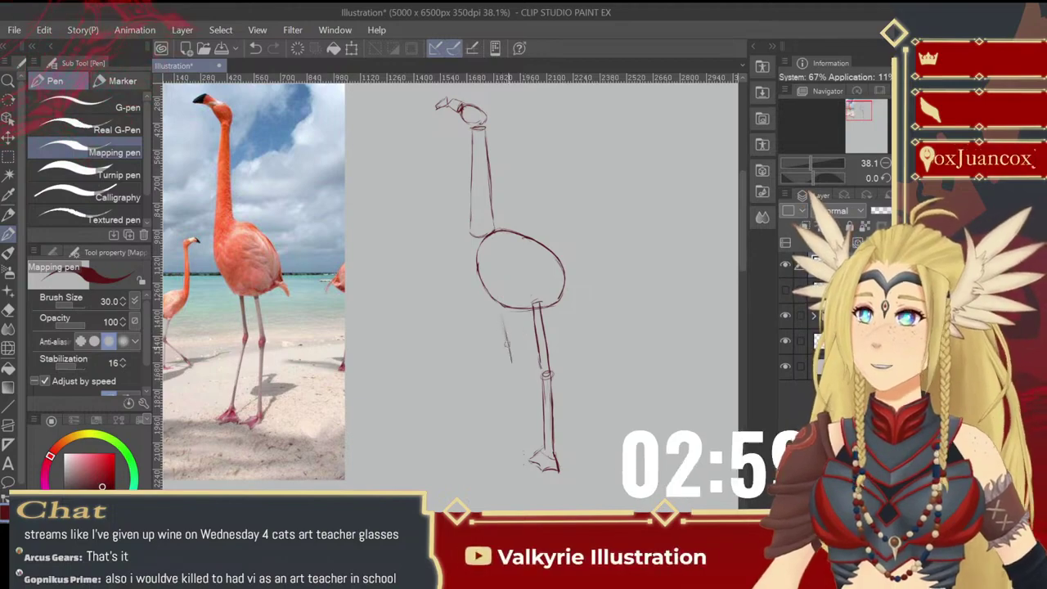
- Draw the front leg's upper section as a thin slanted cylinder from the body, ending in a small round knee
{"action": "left_click_drag", "start_coordinate": [504, 322], "coordinate": [519, 375]}
{"action": "left_click_drag", "start_coordinate": [507, 309], "coordinate": [520, 368]}
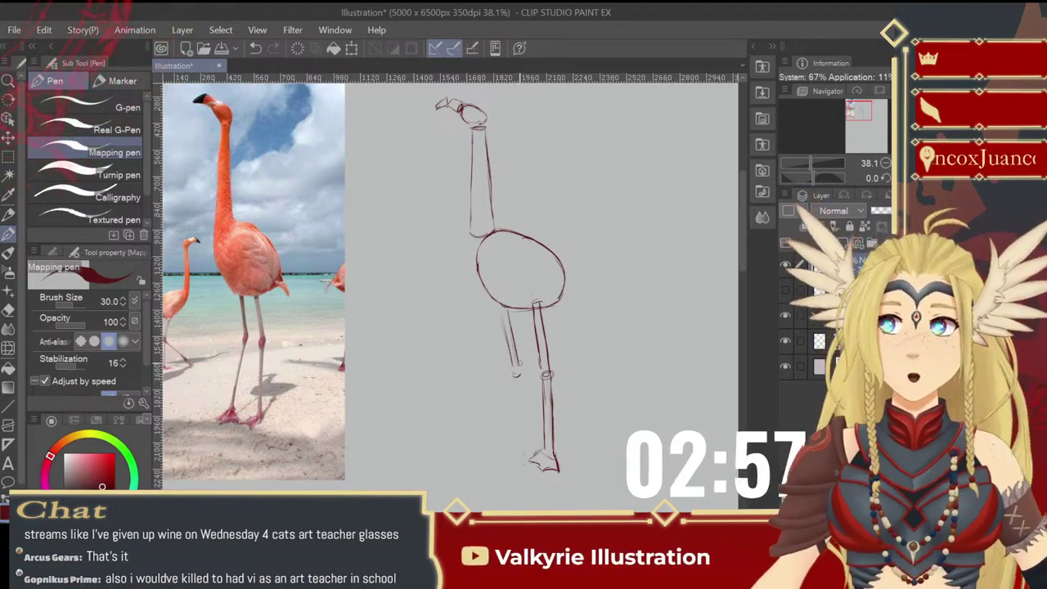
{"action": "left_click_drag", "start_coordinate": [506, 308], "coordinate": [516, 371]}
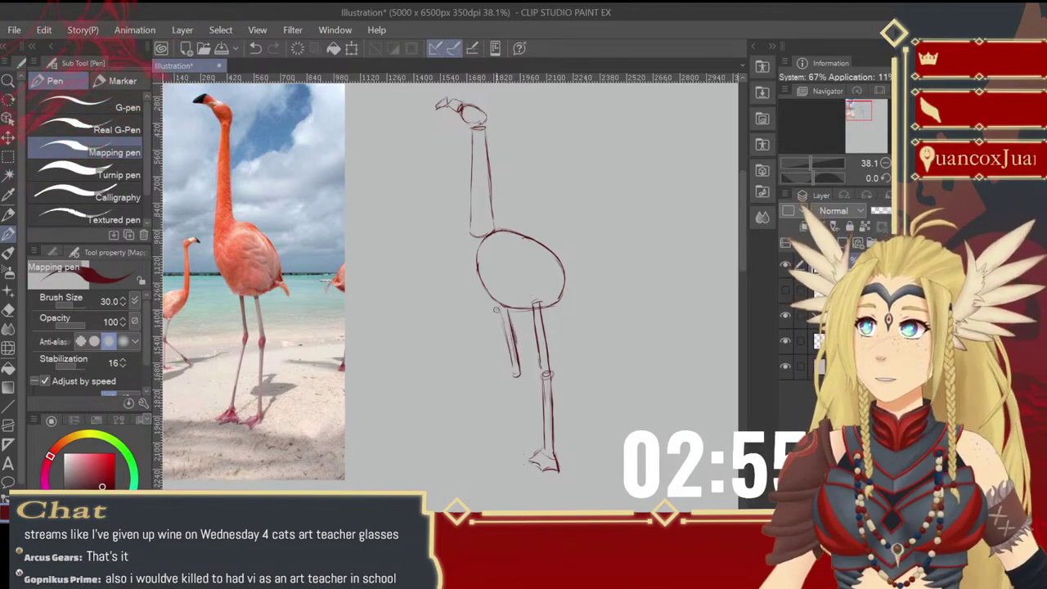
{"action": "left_click_drag", "start_coordinate": [497, 310], "coordinate": [517, 375]}
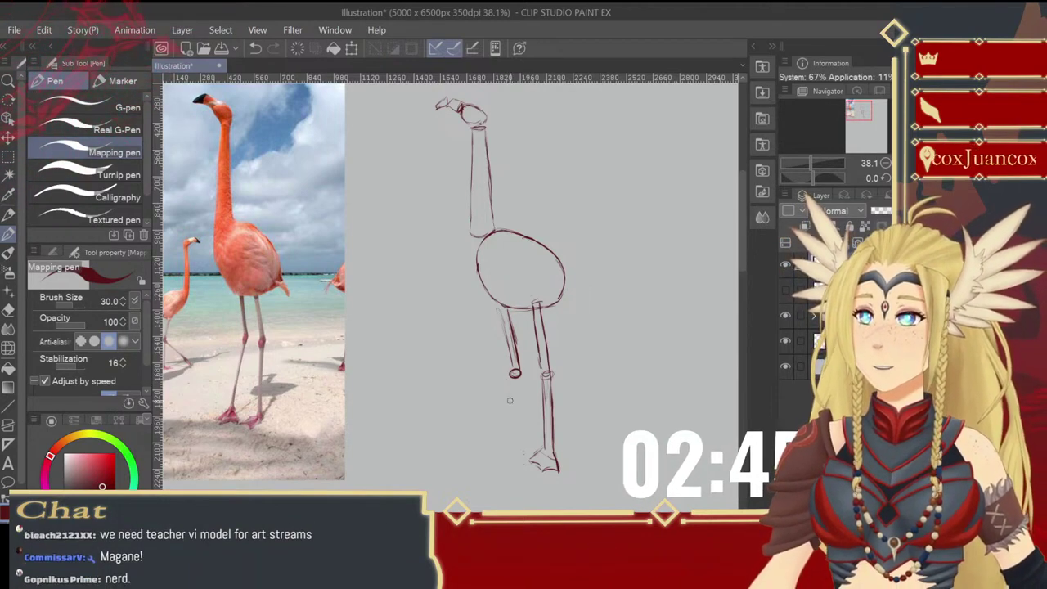
- Draw the front leg's lower section as a thin cylinder below the knee, ending in a triangular webbed foot
{"action": "left_click_drag", "start_coordinate": [510, 415], "coordinate": [510, 447]}
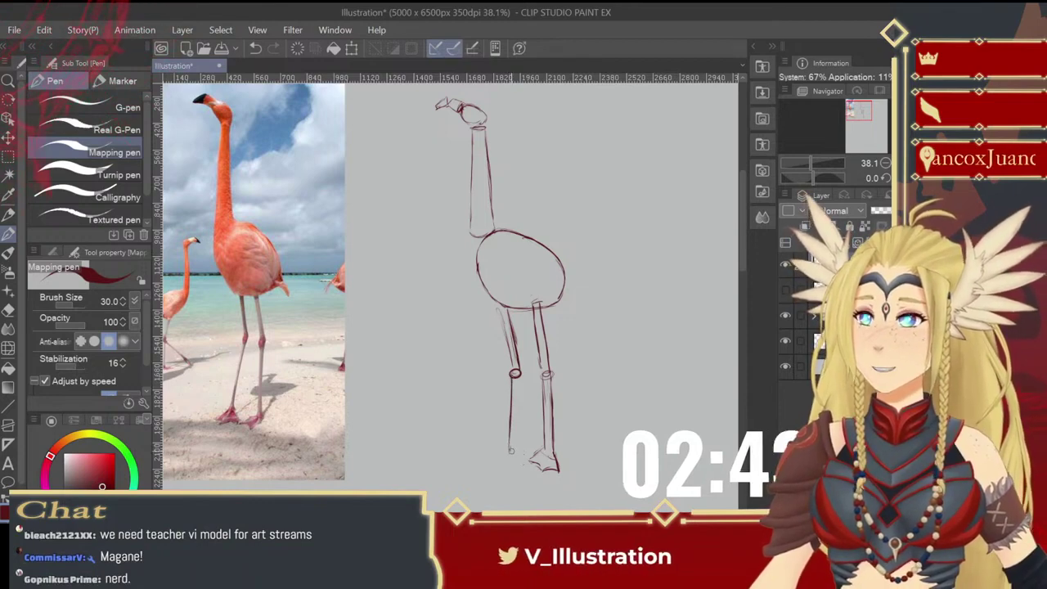
{"action": "mouse_move", "coordinate": [515, 392]}
{"action": "left_mouse_down"}
{"action": "mouse_move", "coordinate": [515, 448]}
{"action": "mouse_move", "coordinate": [494, 468]}
{"action": "left_mouse_up"}
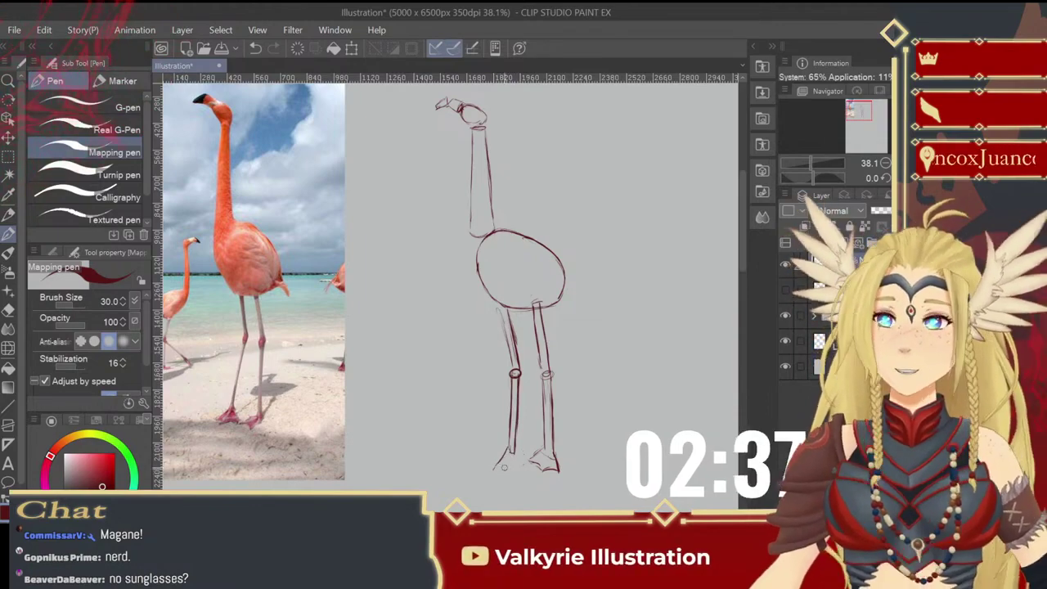
{"action": "left_click_drag", "start_coordinate": [493, 470], "coordinate": [512, 473]}
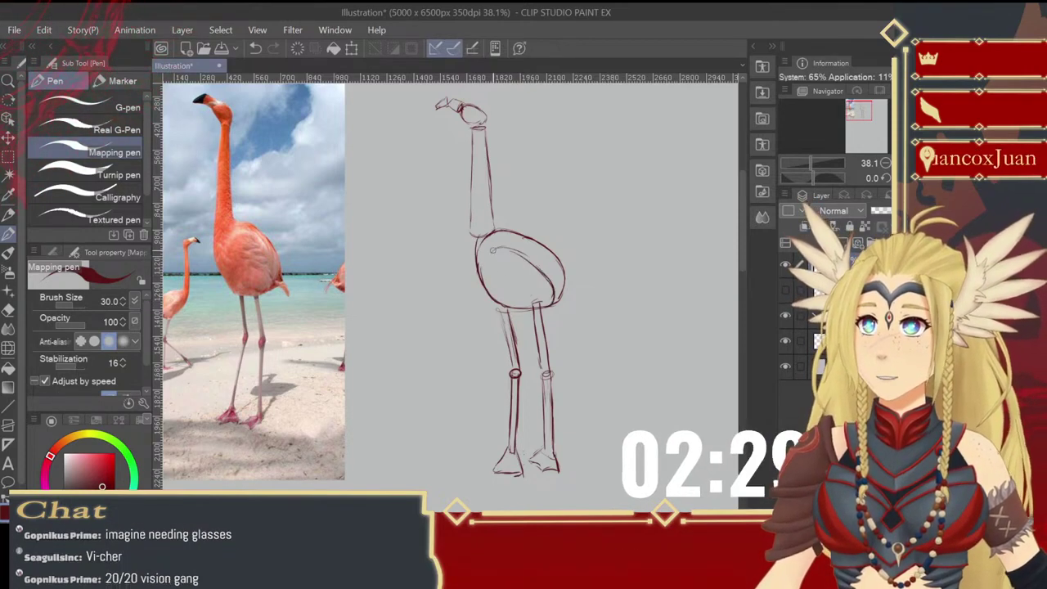
- Draw the wing as a smaller tilted oval inside the body and add a pointed tail at the rear
{"action": "left_click_drag", "start_coordinate": [487, 273], "coordinate": [539, 307]}
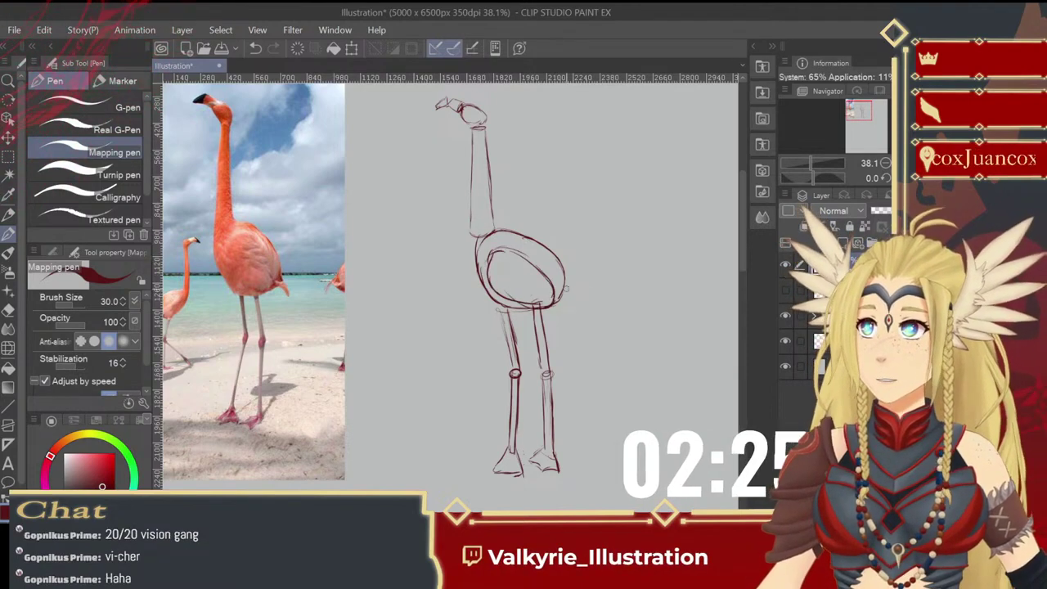
{"action": "left_click_drag", "start_coordinate": [570, 289], "coordinate": [580, 321]}
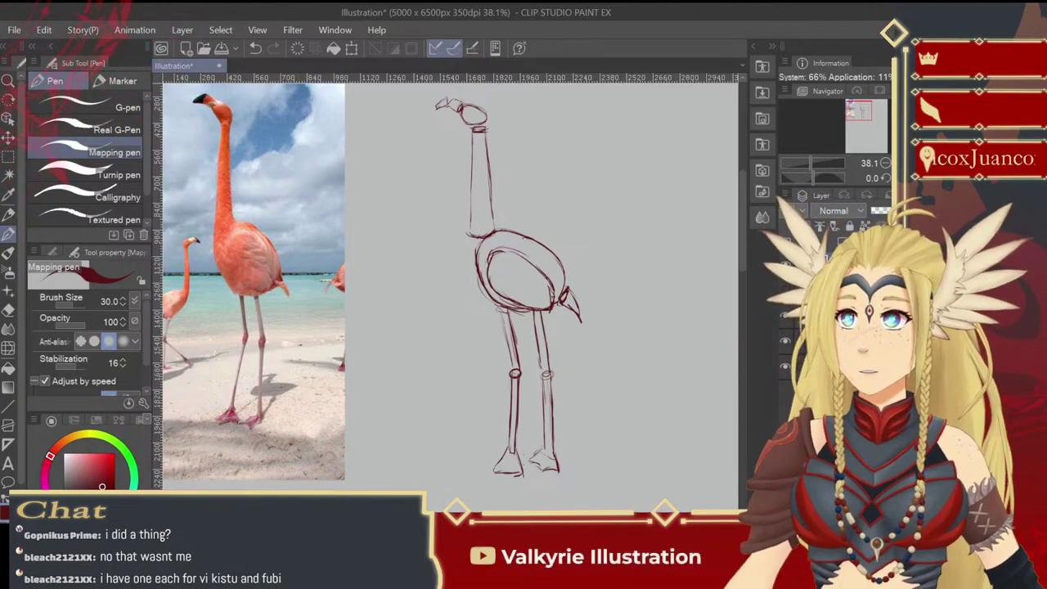
- Switch to the rectangle selection tool, hide the flamingo photo and its Layer 3 sketch, and show the elephant photo
{"action": "left_click", "coordinate": [8, 81]}
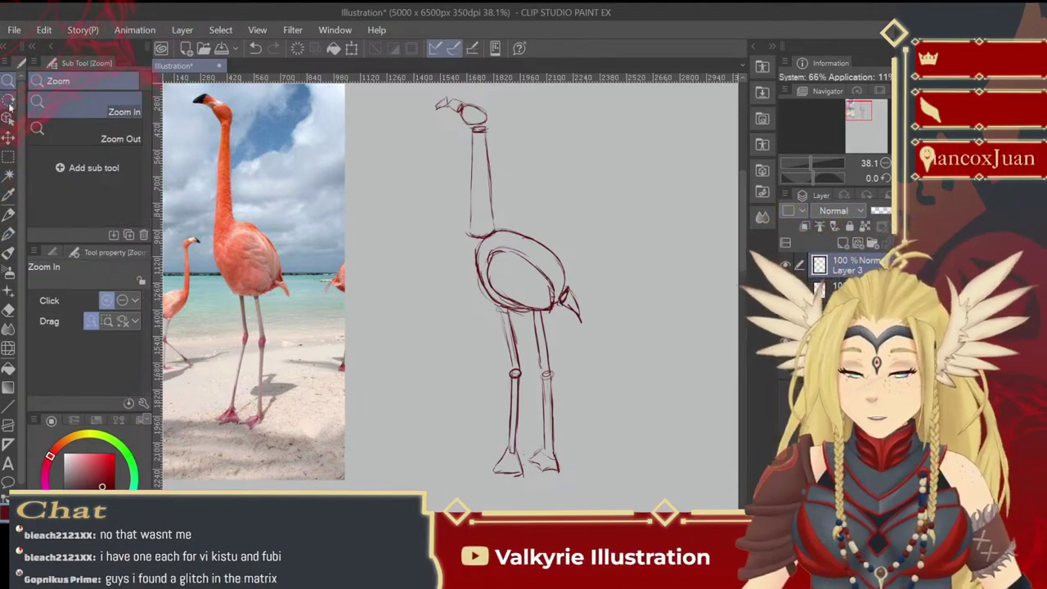
{"action": "left_click", "coordinate": [8, 137]}
{"action": "left_click", "coordinate": [9, 155]}
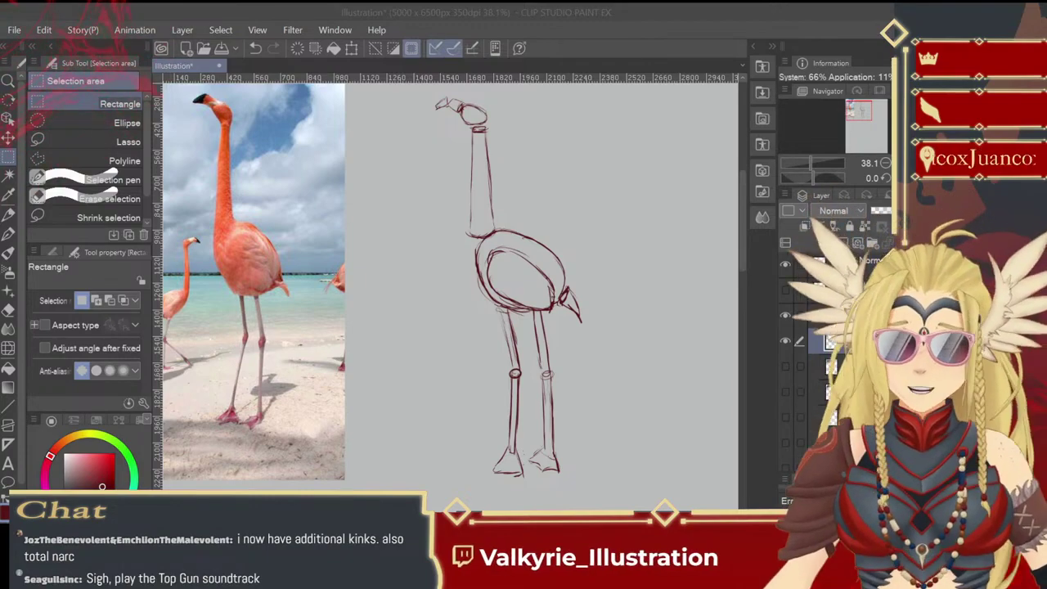
{"action": "left_click", "coordinate": [785, 341]}
{"action": "left_click", "coordinate": [785, 365]}
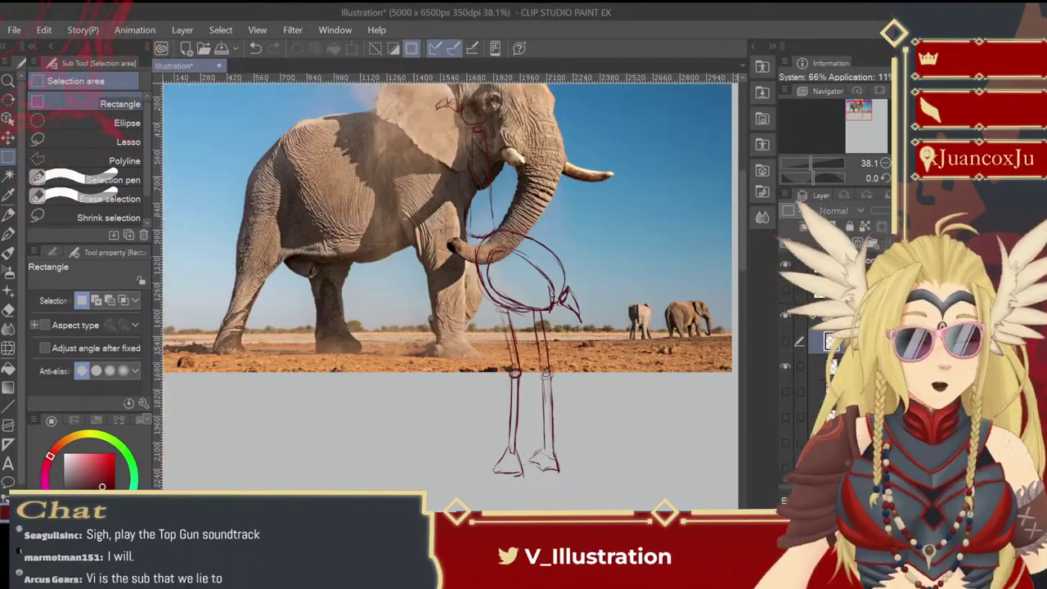
{"action": "left_click", "coordinate": [785, 264]}
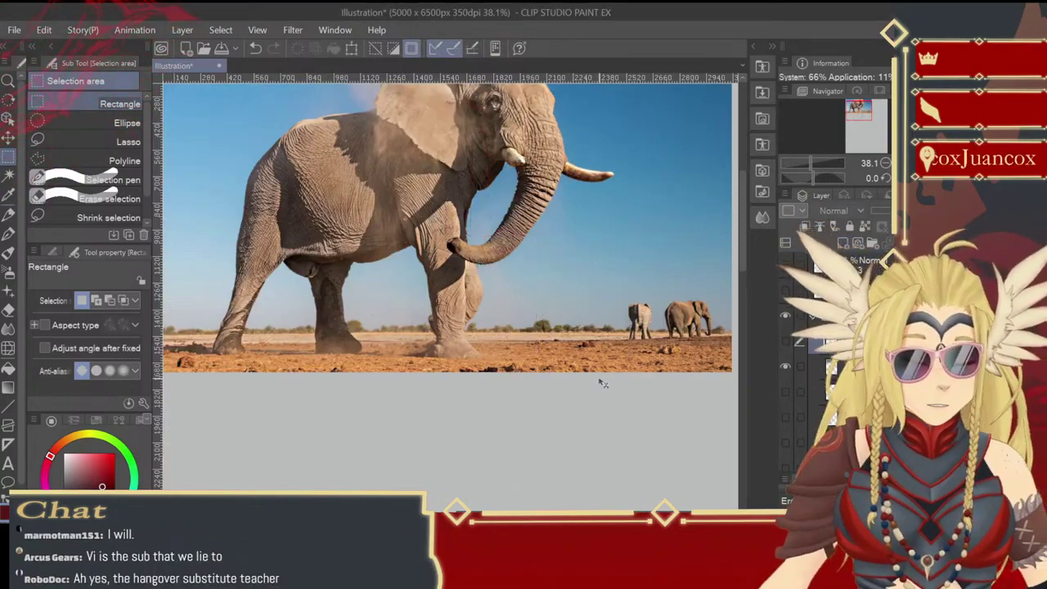
- Clear the selection and try to scale the elephant photo down against the canvas's upper-left corner
{"action": "left_click_drag", "start_coordinate": [610, 364], "coordinate": [552, 427]}
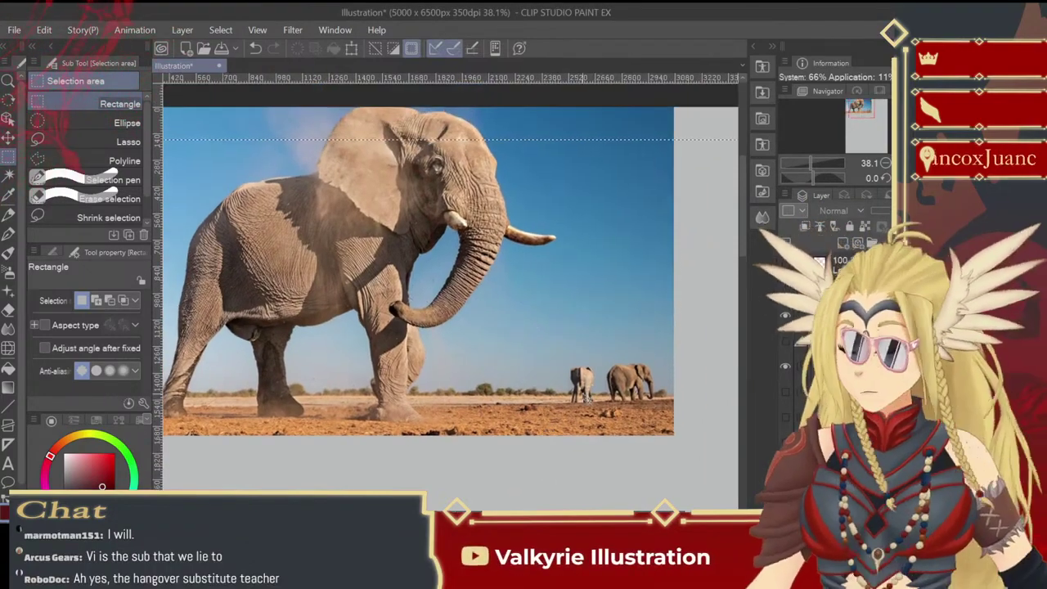
{"action": "key", "text": "ctrl+d"}
{"action": "left_click", "coordinate": [885, 163]}
{"action": "left_click", "coordinate": [885, 164]}
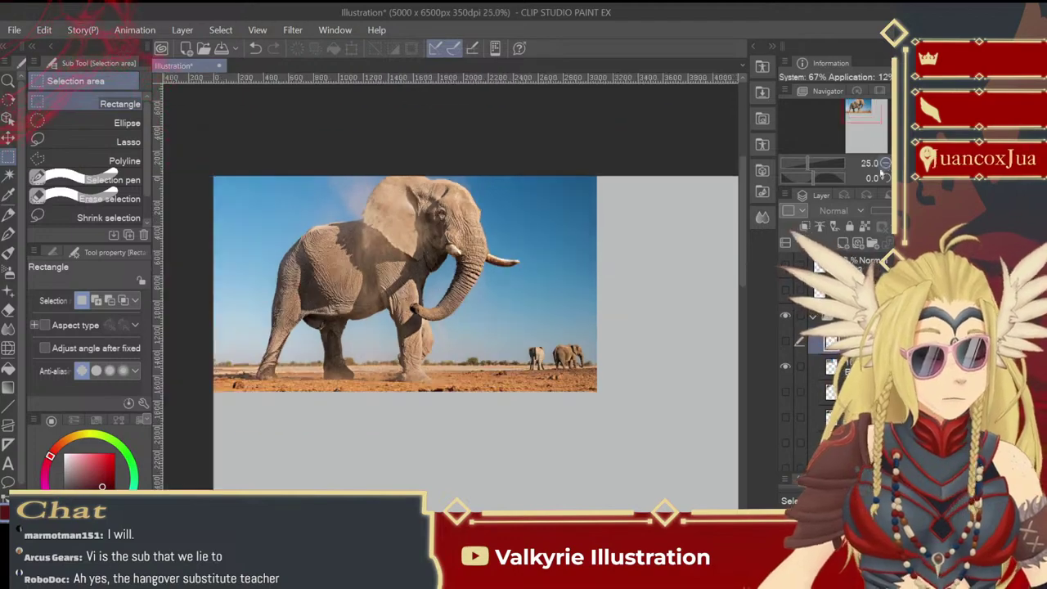
{"action": "left_click_drag", "start_coordinate": [628, 371], "coordinate": [649, 353]}
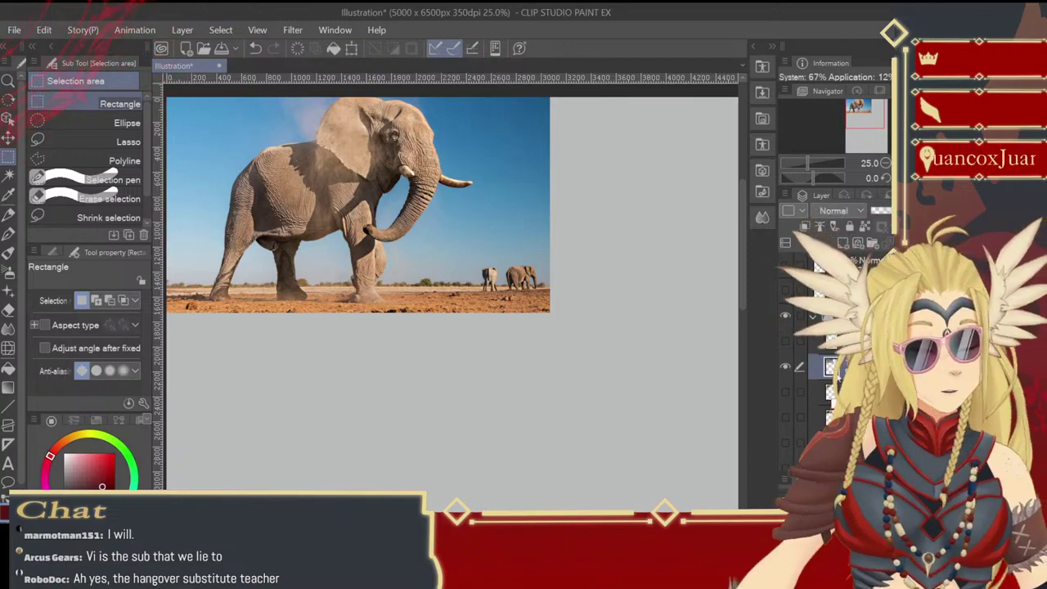
{"action": "key", "text": "ctrl+t"}
{"action": "left_click_drag", "start_coordinate": [543, 311], "coordinate": [453, 283]}
{"action": "left_click_drag", "start_coordinate": [370, 345], "coordinate": [432, 370]}
{"action": "left_click_drag", "start_coordinate": [483, 270], "coordinate": [460, 267]}
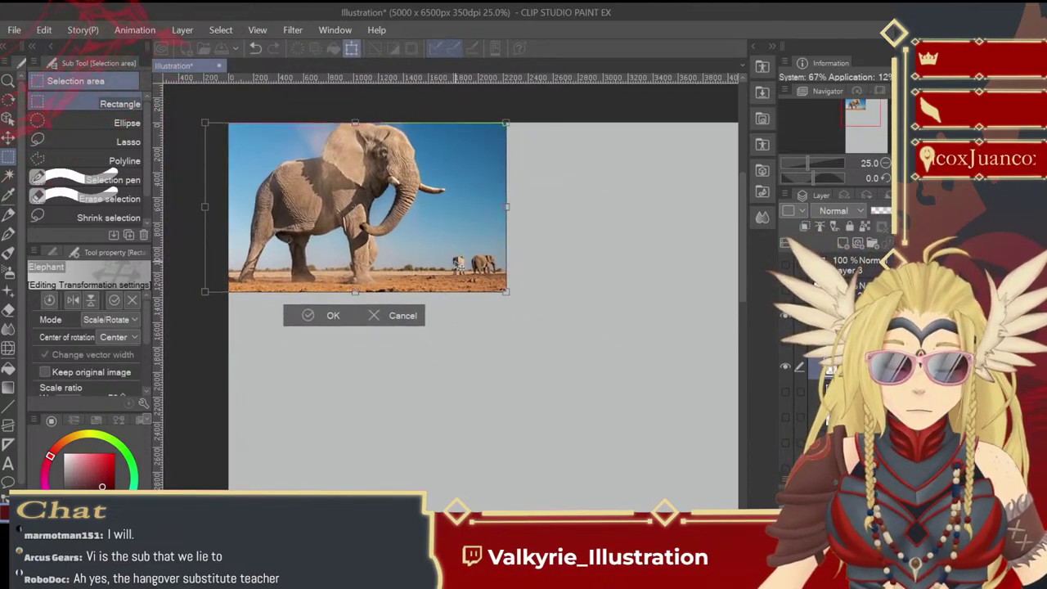
{"action": "key", "text": "Return"}
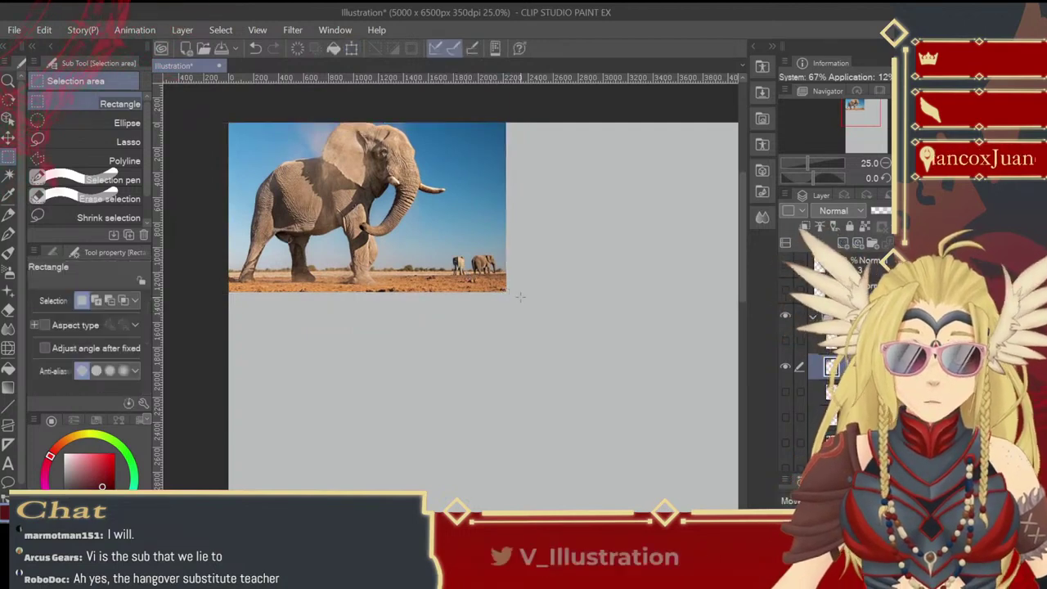
{"action": "right_click", "coordinate": [413, 218]}
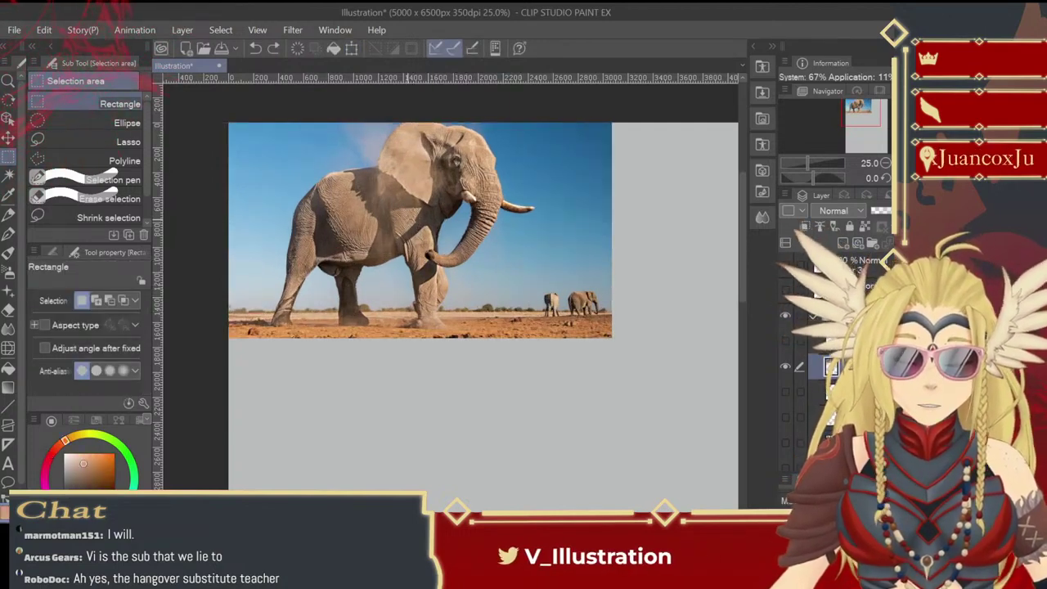
{"action": "key", "text": "ctrl+shift+d"}
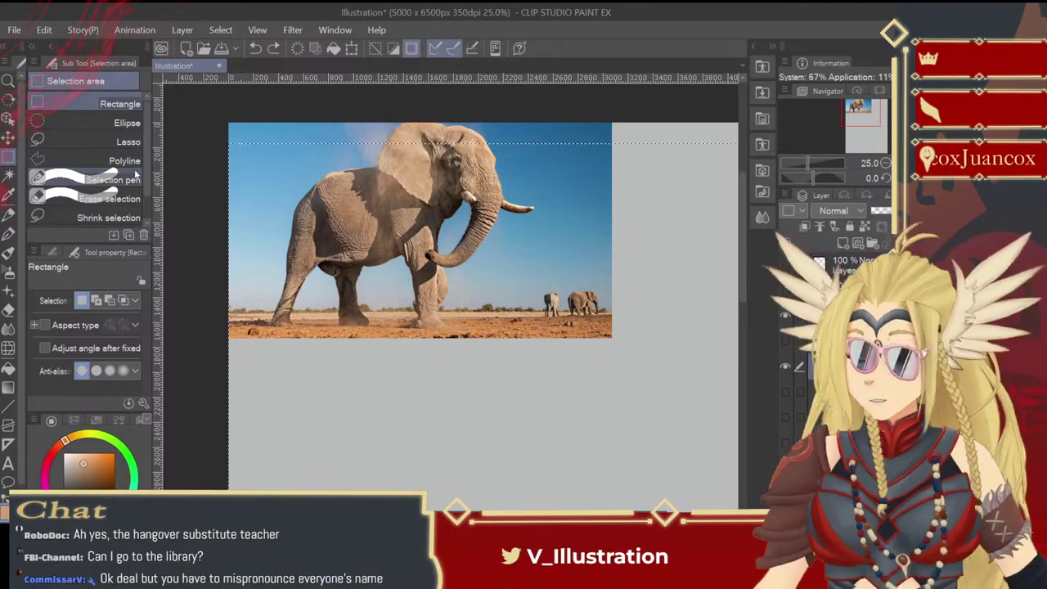
{"action": "key", "text": "ctrl+d"}
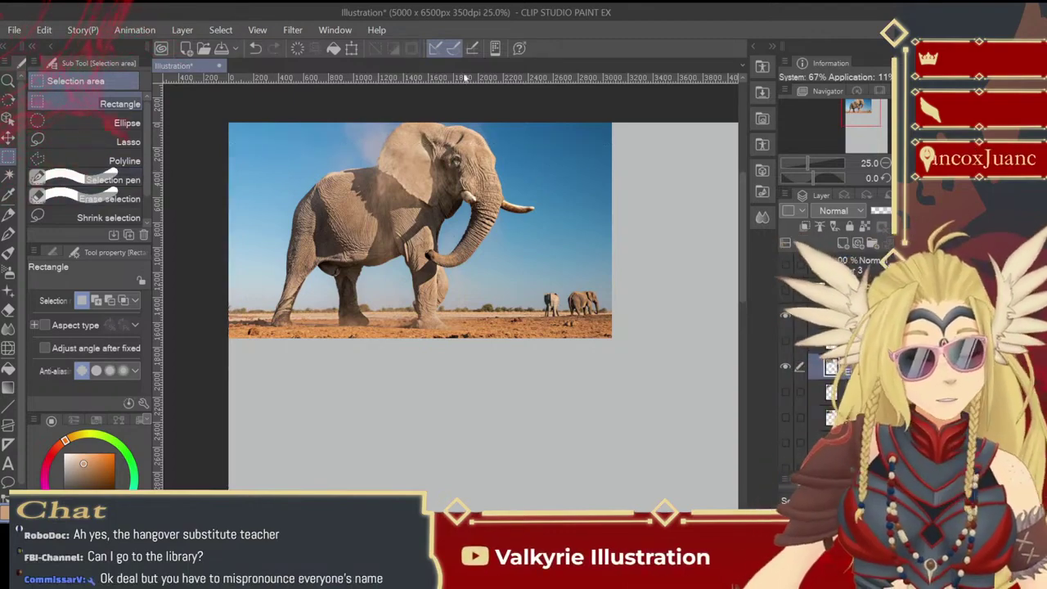
{"action": "key", "text": "ctrl+a"}
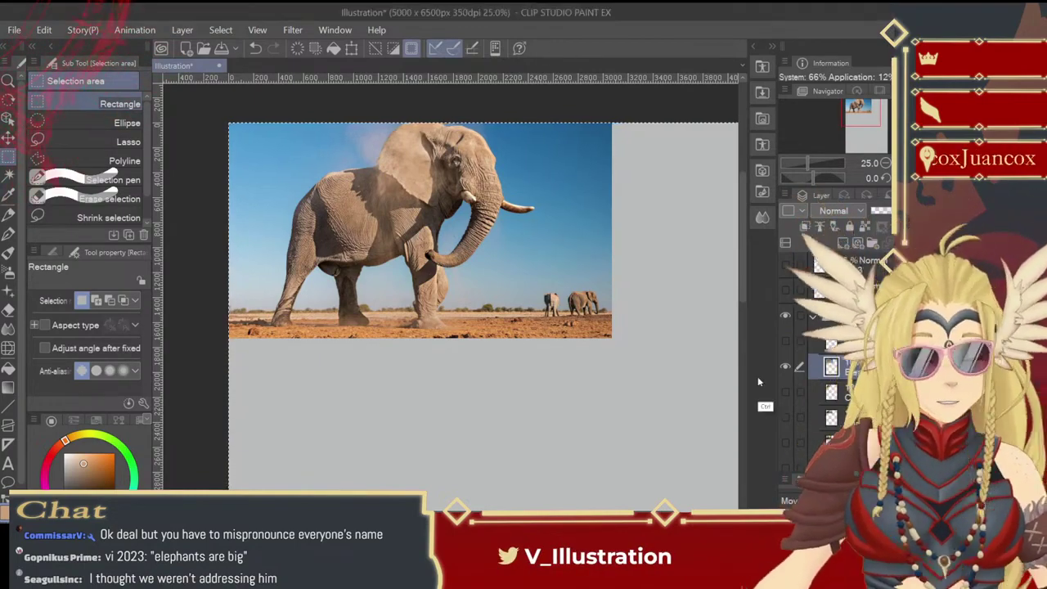
{"action": "key", "text": "ctrl+t"}
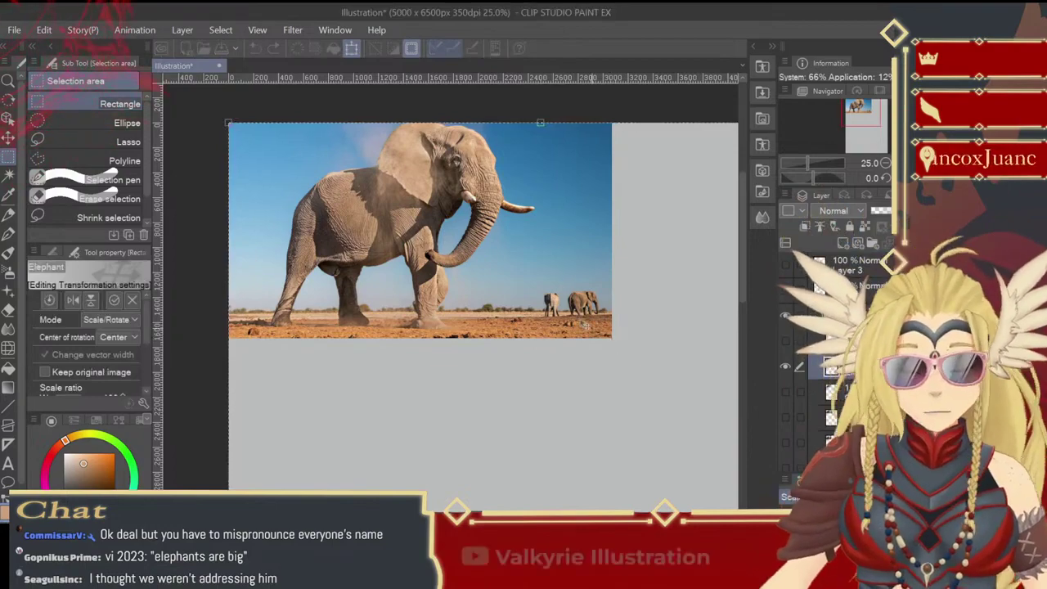
{"action": "key", "text": "Return"}
{"action": "key", "text": "ctrl+d"}
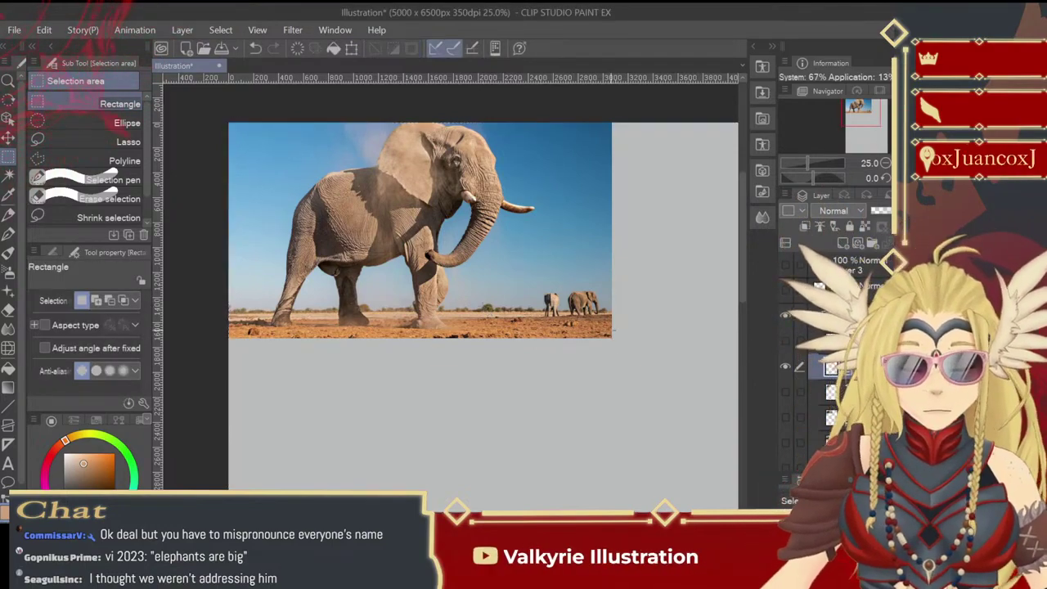
- Scale the elephant photo down proportionally to about three-quarters size, keeping it aligned with the canvas's upper-left corner
{"action": "key", "text": "ctrl+t"}
{"action": "left_click_drag", "start_coordinate": [611, 336], "coordinate": [512, 282]}
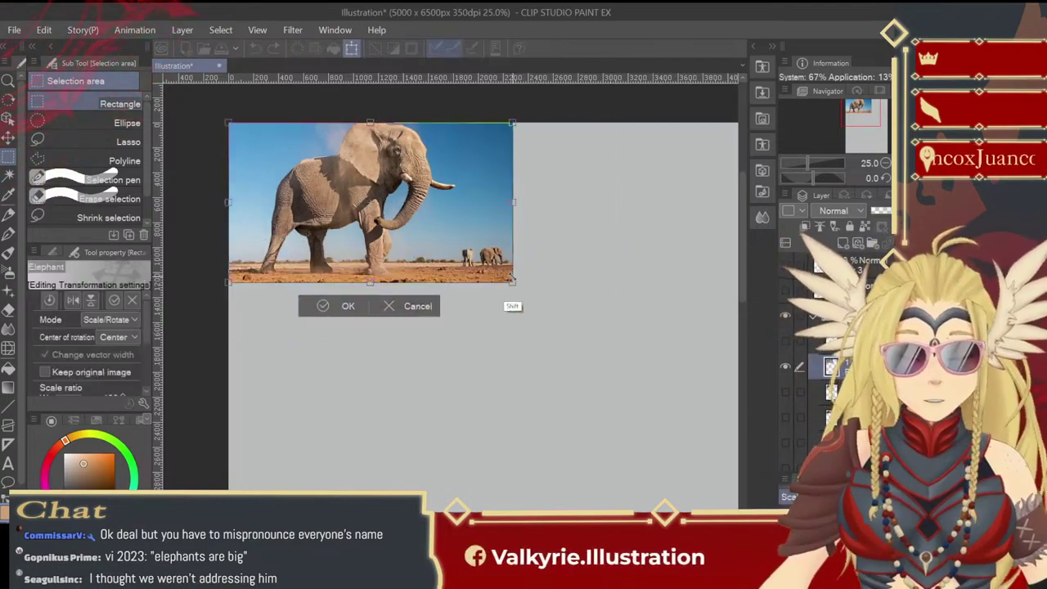
{"action": "key", "text": "Return"}
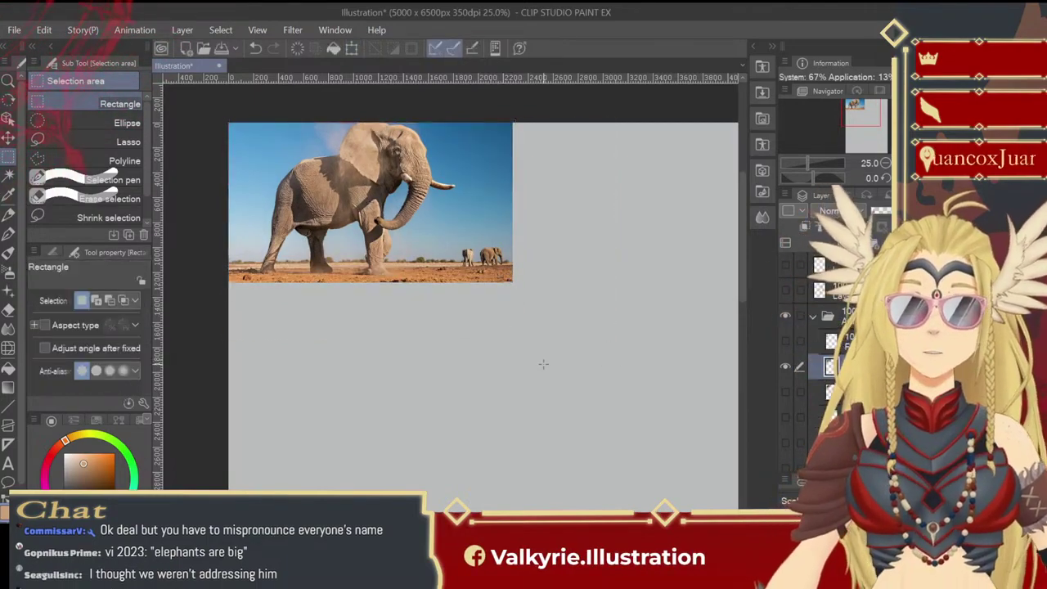
{"action": "left_click_drag", "start_coordinate": [542, 357], "coordinate": [517, 346]}
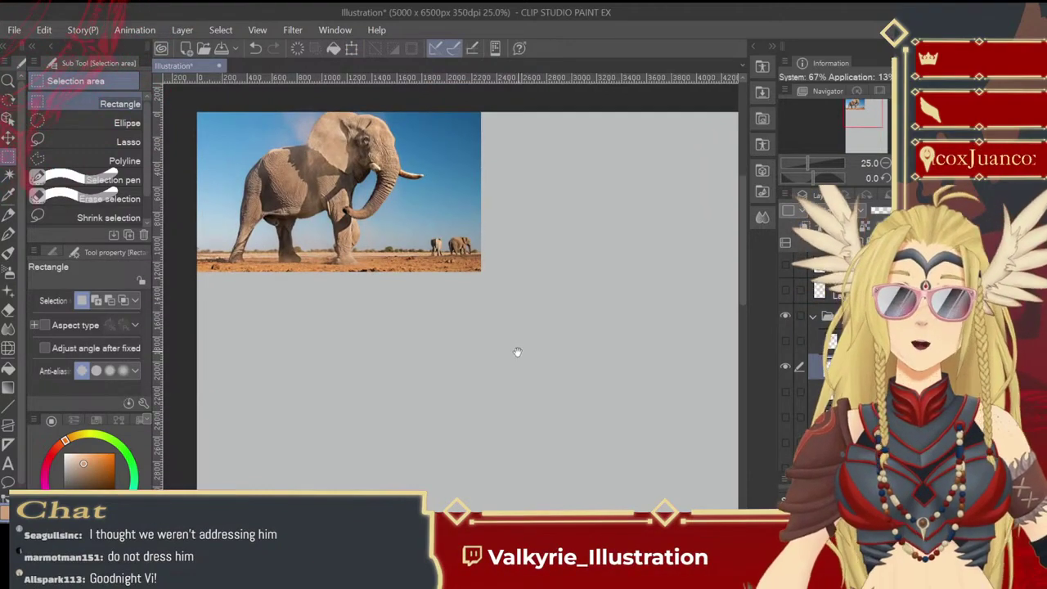
- Move the elephant photo slightly up and left so that it extends past the canvas's left edge
{"action": "left_click_drag", "start_coordinate": [517, 361], "coordinate": [496, 342]}
{"action": "left_click", "coordinate": [9, 81]}
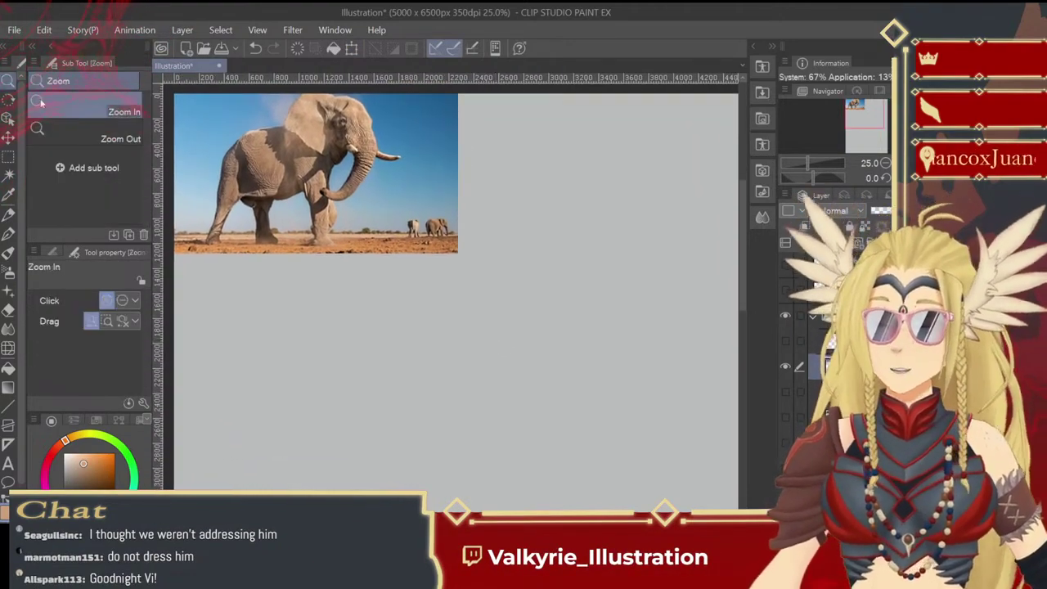
{"action": "left_click_drag", "start_coordinate": [357, 215], "coordinate": [388, 237]}
{"action": "left_click_drag", "start_coordinate": [373, 280], "coordinate": [442, 320]}
{"action": "left_click_drag", "start_coordinate": [267, 283], "coordinate": [304, 284]}
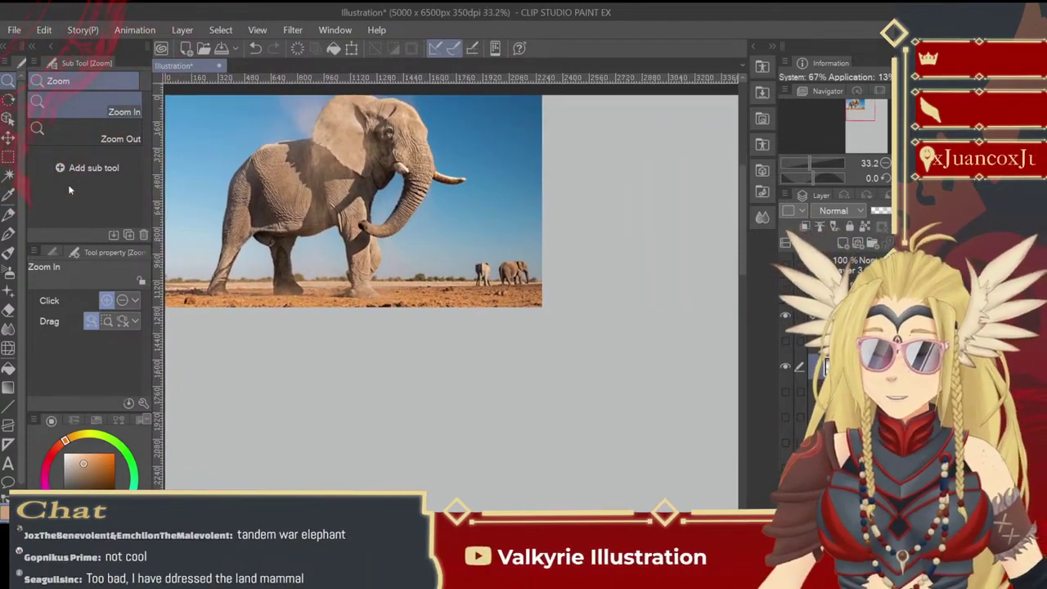
{"action": "left_click", "coordinate": [8, 138]}
{"action": "left_click_drag", "start_coordinate": [396, 336], "coordinate": [400, 369]}
- Cut the strip with the two small background elephants off the photo's right side and clear the selection
{"action": "left_click", "coordinate": [8, 155]}
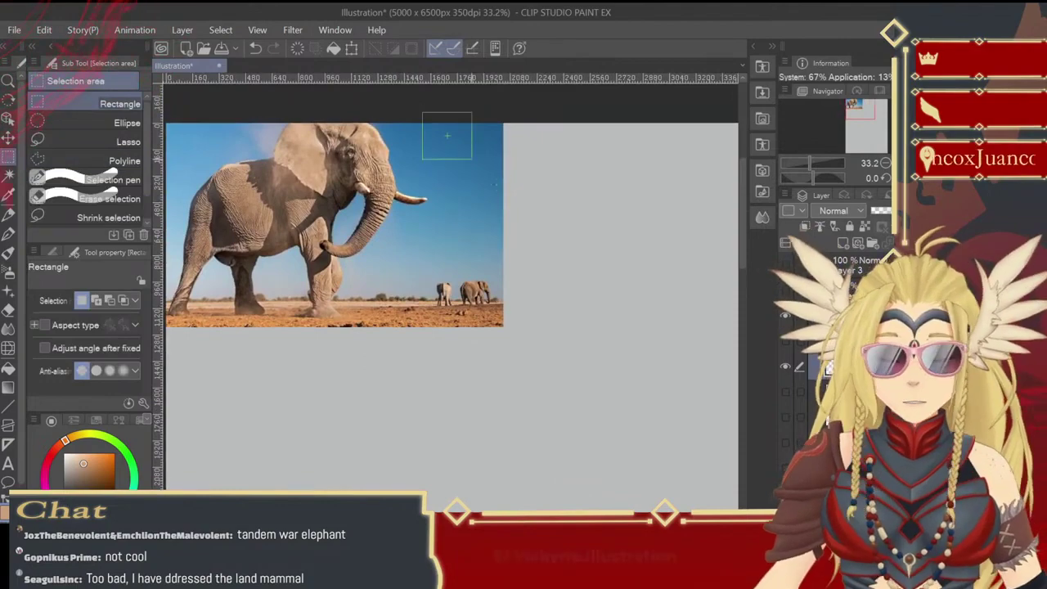
{"action": "left_click_drag", "start_coordinate": [472, 158], "coordinate": [565, 396]}
{"action": "left_click", "coordinate": [520, 165]}
{"action": "left_click_drag", "start_coordinate": [487, 276], "coordinate": [553, 327]}
{"action": "left_click", "coordinate": [513, 205]}
{"action": "key", "text": "Delete"}
{"action": "key", "text": "ctrl+d"}
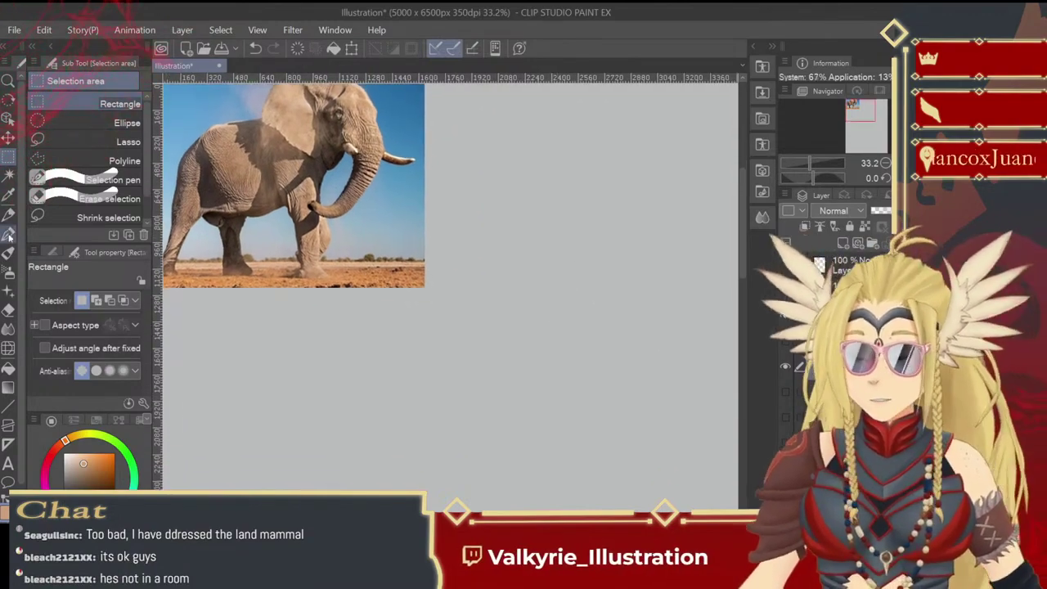
- Switch to the Mapping pen and choose a dark red drawing colour
{"action": "left_click", "coordinate": [8, 234]}
{"action": "left_click", "coordinate": [106, 482]}
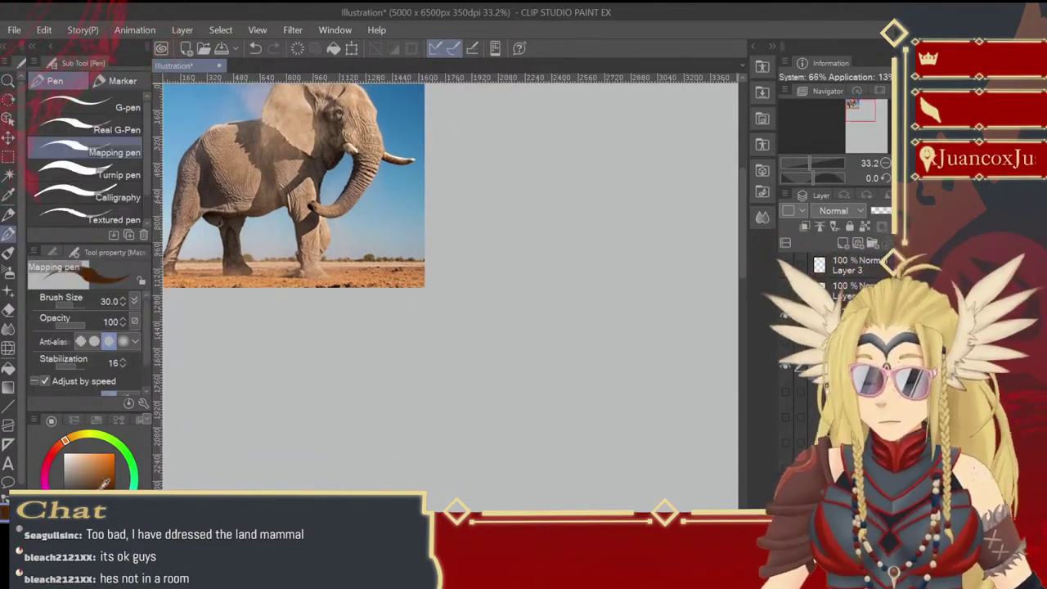
{"action": "left_click_drag", "start_coordinate": [62, 443], "coordinate": [50, 457]}
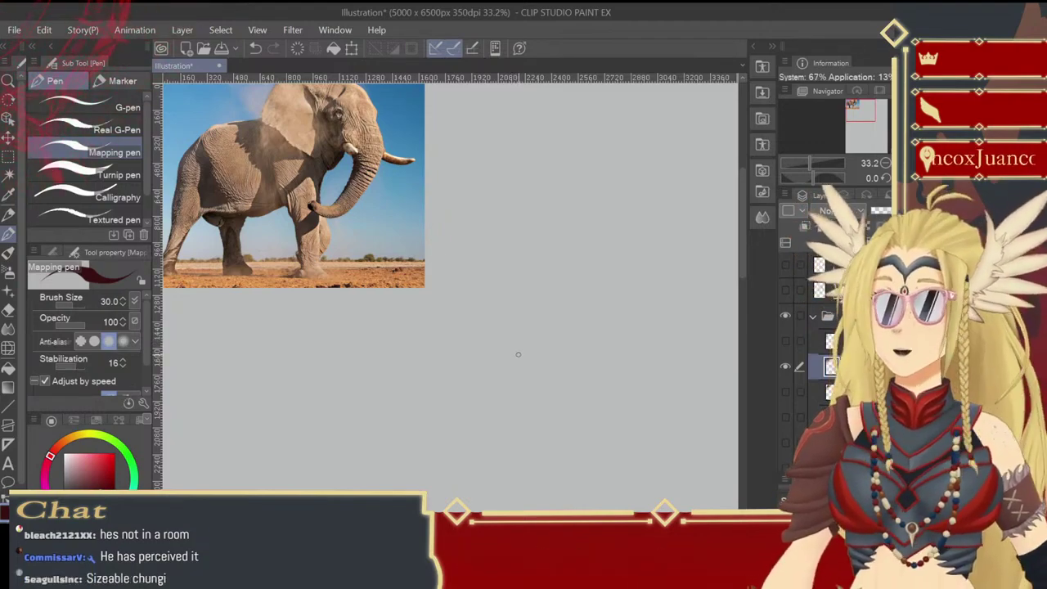
{"action": "key", "text": "ctrl+t"}
{"action": "left_click_drag", "start_coordinate": [514, 346], "coordinate": [531, 369]}
{"action": "key", "text": "Return"}
{"action": "key", "text": "ctrl+z"}
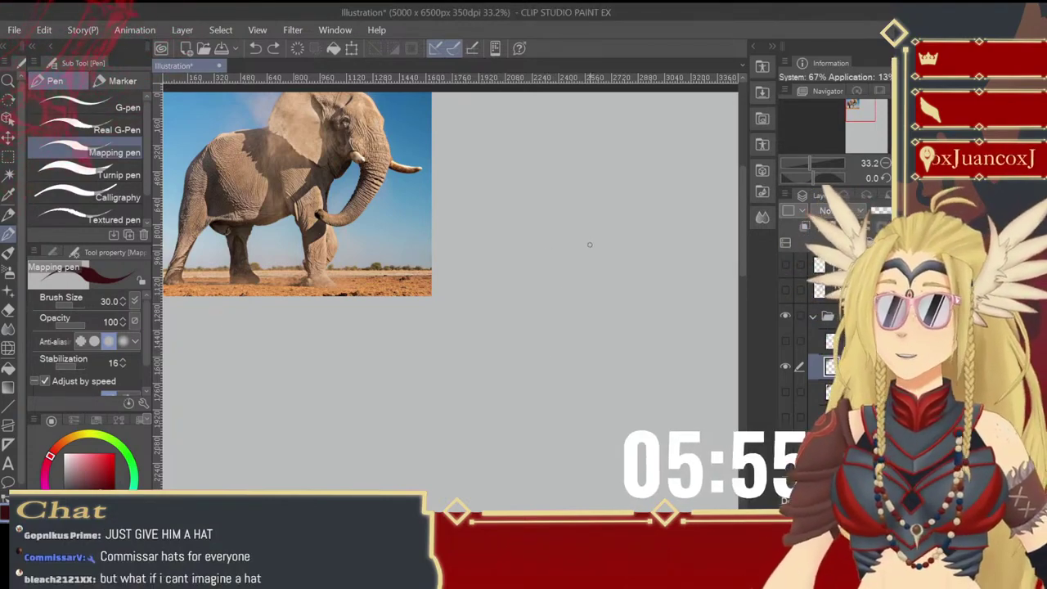
- Add a new layer at the top of the stack and sketch the elephant's body as a rounded box with a narrow side face
{"action": "mouse_move", "coordinate": [589, 262]}
{"action": "left_mouse_down"}
{"action": "mouse_move", "coordinate": [605, 261]}
{"action": "mouse_move", "coordinate": [594, 253]}
{"action": "left_mouse_up"}
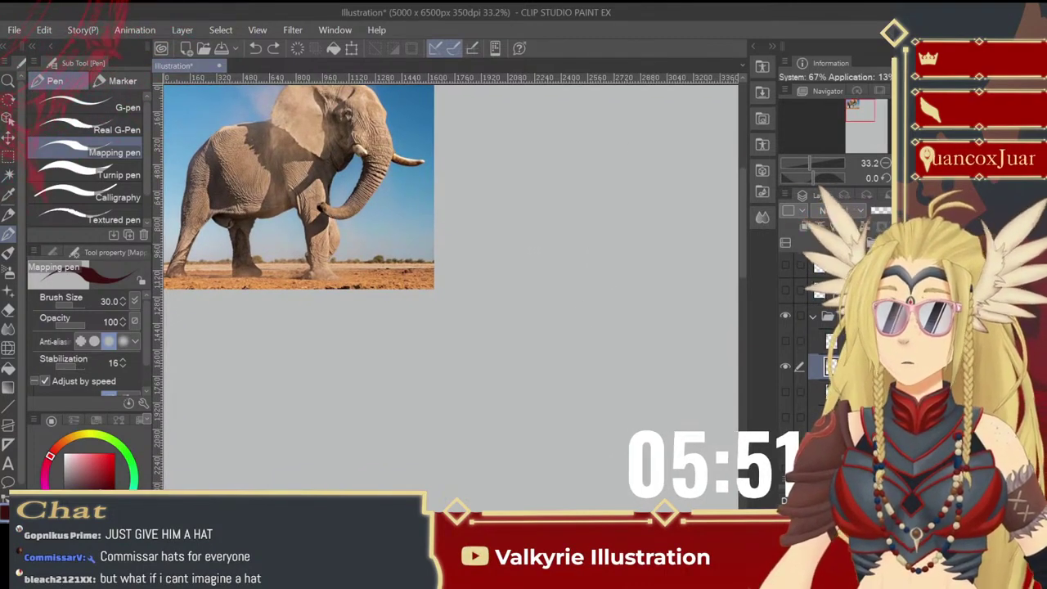
{"action": "left_click", "coordinate": [538, 323]}
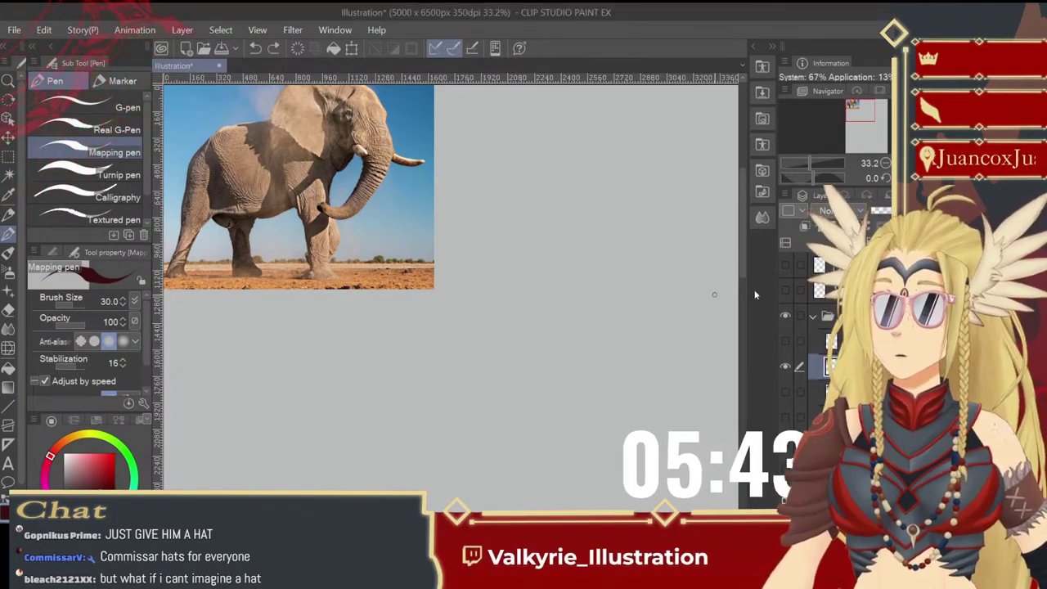
{"action": "left_click", "coordinate": [842, 243]}
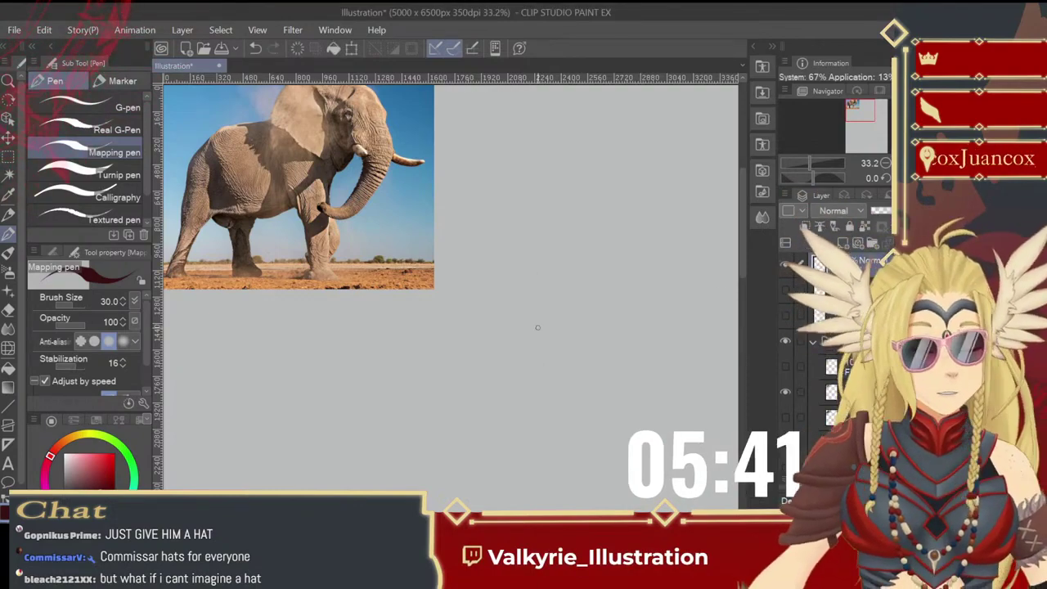
{"action": "left_click_drag", "start_coordinate": [568, 304], "coordinate": [502, 321]}
{"action": "mouse_move", "coordinate": [497, 379]}
{"action": "left_mouse_down"}
{"action": "mouse_move", "coordinate": [496, 397]}
{"action": "mouse_move", "coordinate": [582, 395]}
{"action": "mouse_move", "coordinate": [615, 383]}
{"action": "left_mouse_up"}
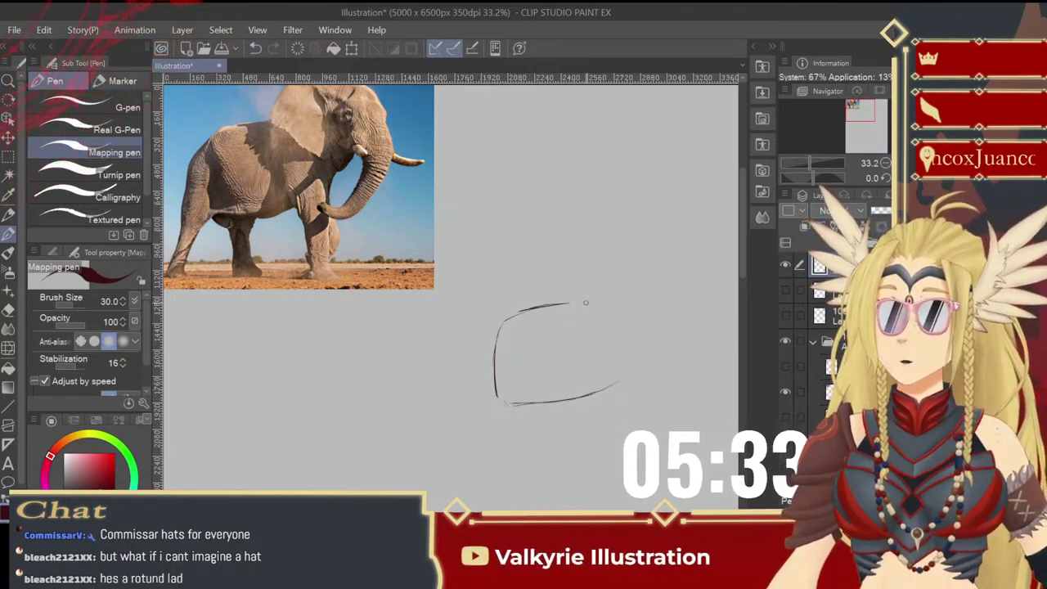
{"action": "left_click_drag", "start_coordinate": [609, 300], "coordinate": [606, 396]}
{"action": "mouse_move", "coordinate": [610, 300]}
{"action": "left_mouse_down"}
{"action": "mouse_move", "coordinate": [623, 294]}
{"action": "mouse_move", "coordinate": [633, 372]}
{"action": "left_mouse_up"}
{"action": "mouse_move", "coordinate": [523, 301]}
{"action": "left_mouse_down"}
{"action": "mouse_move", "coordinate": [500, 321]}
{"action": "mouse_move", "coordinate": [610, 293]}
{"action": "left_mouse_up"}
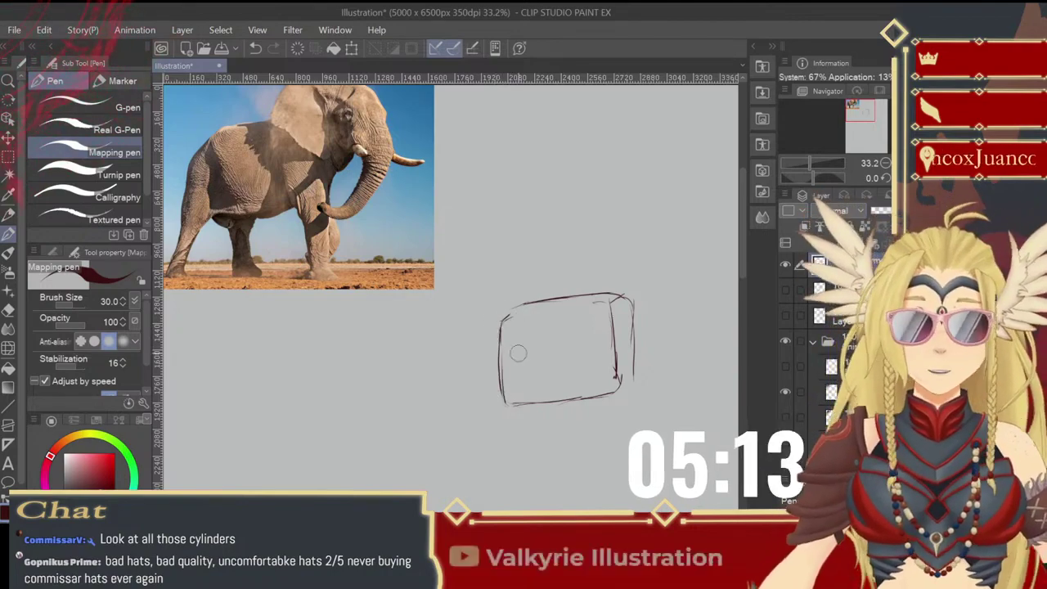
- Refine the body box by cleaning up its bottom edge, closing the side face's lower corner and adding the top plane's inner edge
{"action": "mouse_move", "coordinate": [546, 413]}
{"action": "left_mouse_down"}
{"action": "mouse_move", "coordinate": [520, 389]}
{"action": "mouse_move", "coordinate": [506, 394]}
{"action": "mouse_move", "coordinate": [578, 399]}
{"action": "left_mouse_up"}
{"action": "left_click_drag", "start_coordinate": [525, 404], "coordinate": [565, 403]}
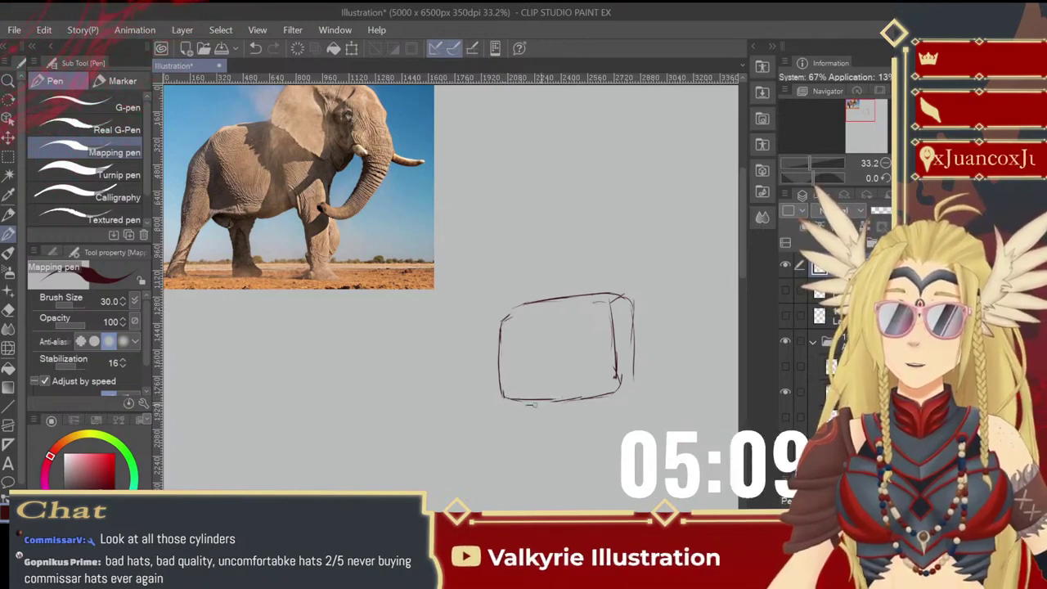
{"action": "left_click_drag", "start_coordinate": [634, 371], "coordinate": [620, 387]}
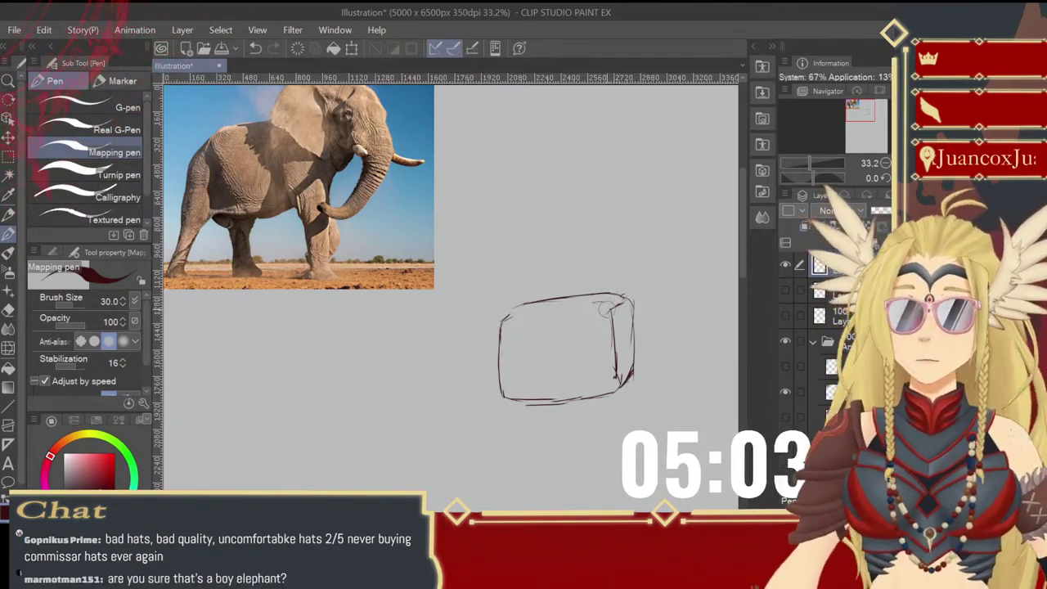
{"action": "left_click_drag", "start_coordinate": [617, 391], "coordinate": [635, 375]}
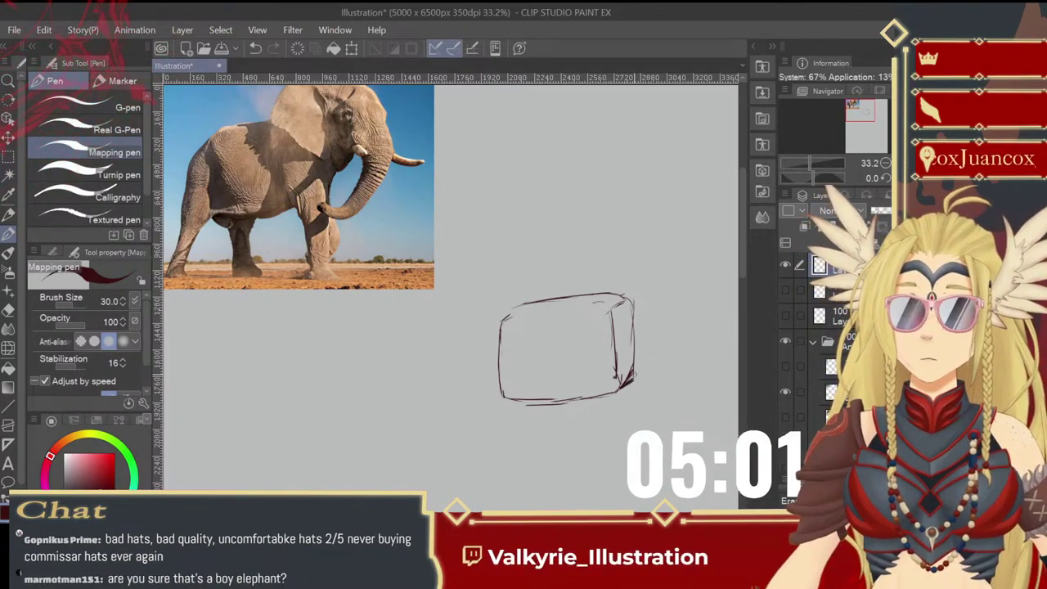
{"action": "key", "text": "ctrl+z"}
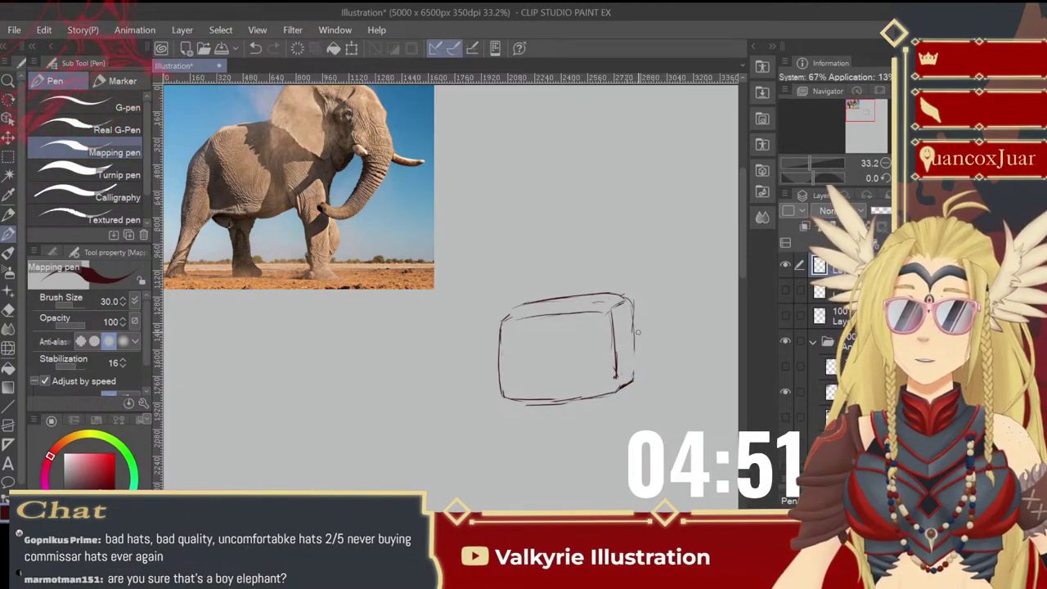
{"action": "mouse_move", "coordinate": [634, 377]}
{"action": "left_mouse_down"}
{"action": "mouse_move", "coordinate": [627, 368]}
{"action": "mouse_move", "coordinate": [645, 360]}
{"action": "left_mouse_up"}
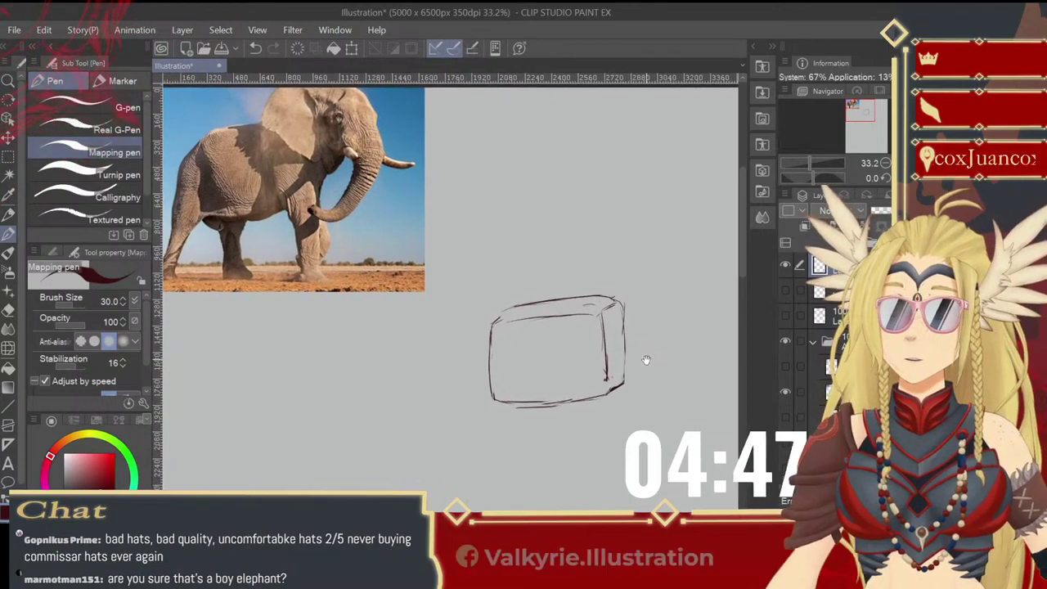
- Sketch the head as a smaller box overlapping the body box's upper right corner, with top and side planes for depth
{"action": "mouse_move", "coordinate": [624, 260]}
{"action": "left_mouse_down"}
{"action": "mouse_move", "coordinate": [621, 283]}
{"action": "mouse_move", "coordinate": [624, 248]}
{"action": "mouse_move", "coordinate": [612, 255]}
{"action": "left_mouse_up"}
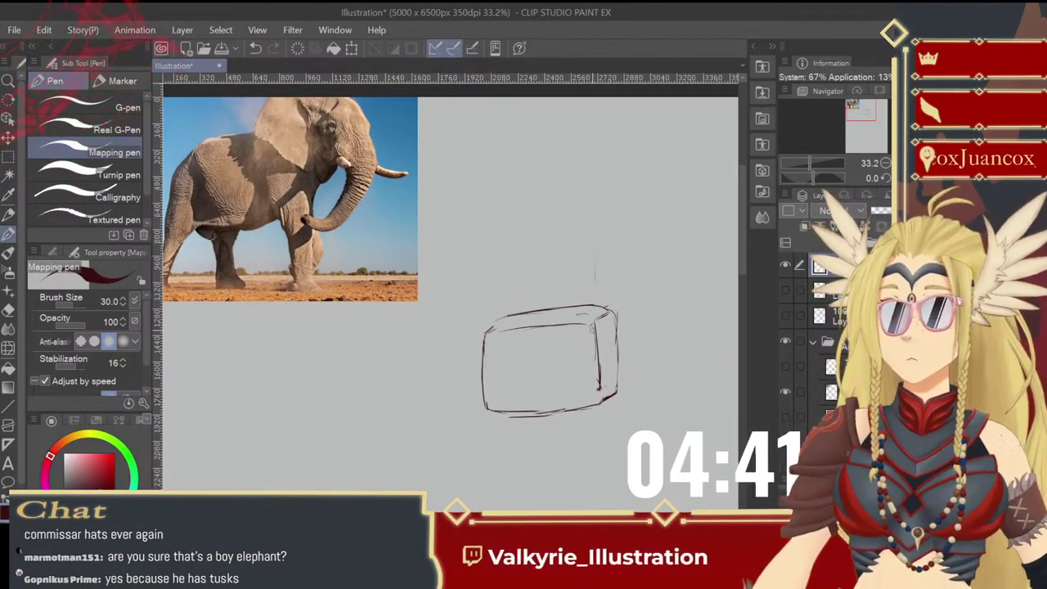
{"action": "mouse_move", "coordinate": [593, 288]}
{"action": "left_mouse_down"}
{"action": "mouse_move", "coordinate": [600, 343]}
{"action": "mouse_move", "coordinate": [612, 258]}
{"action": "mouse_move", "coordinate": [633, 256]}
{"action": "mouse_move", "coordinate": [609, 262]}
{"action": "mouse_move", "coordinate": [682, 255]}
{"action": "mouse_move", "coordinate": [663, 331]}
{"action": "left_mouse_up"}
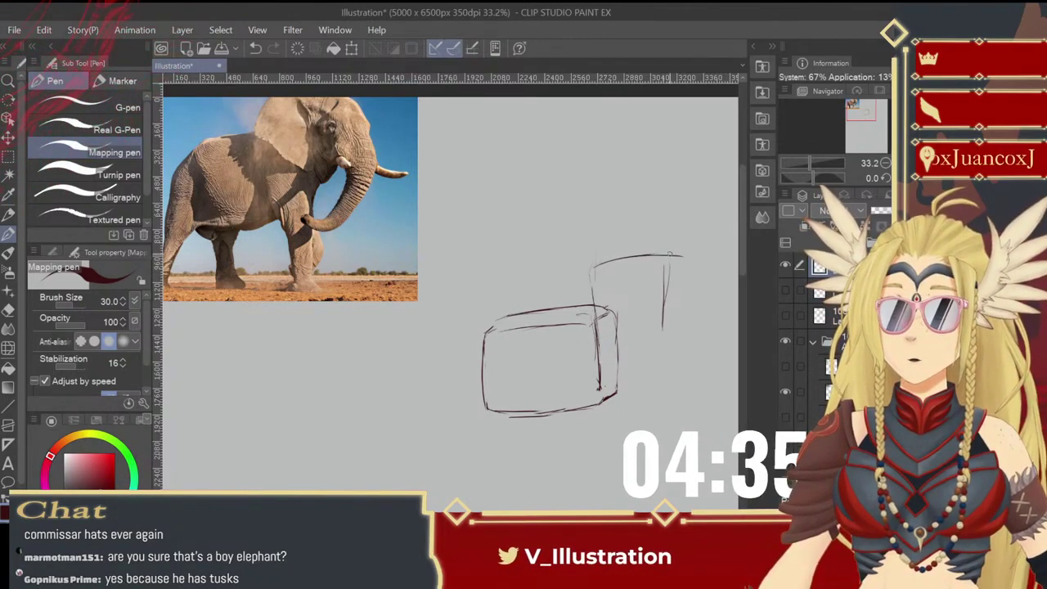
{"action": "mouse_move", "coordinate": [602, 343]}
{"action": "left_mouse_down"}
{"action": "mouse_move", "coordinate": [686, 337]}
{"action": "mouse_move", "coordinate": [687, 264]}
{"action": "mouse_move", "coordinate": [685, 337]}
{"action": "left_mouse_up"}
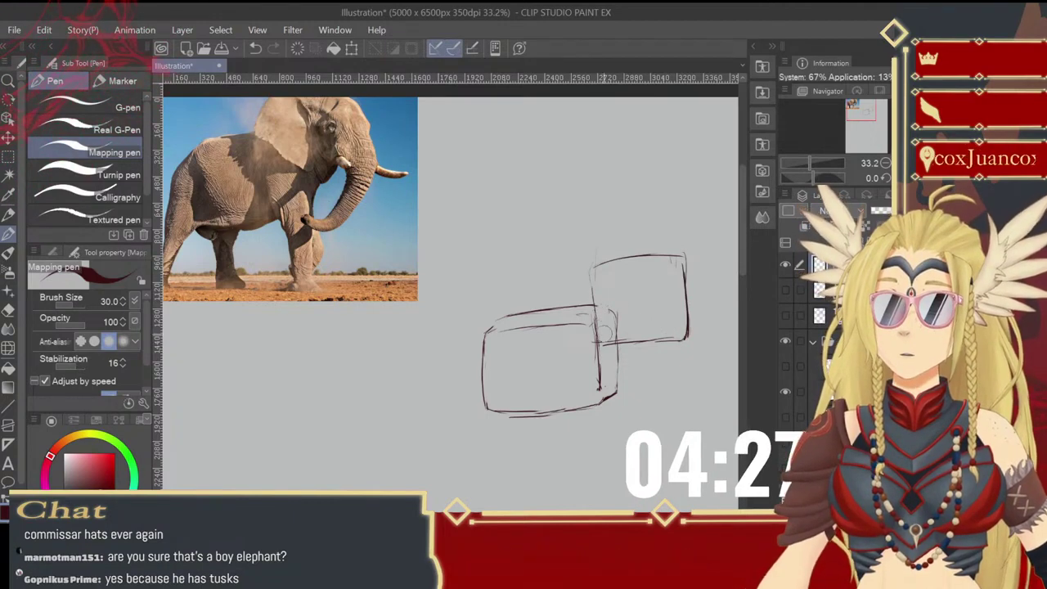
{"action": "left_click_drag", "start_coordinate": [591, 267], "coordinate": [615, 249]}
{"action": "left_click_drag", "start_coordinate": [691, 248], "coordinate": [699, 242]}
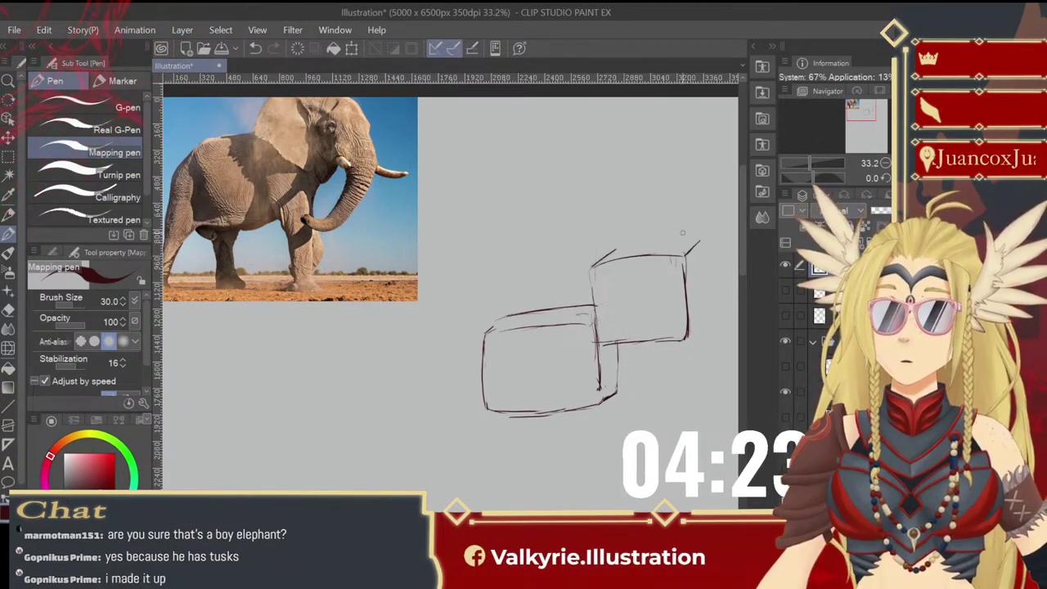
{"action": "left_click_drag", "start_coordinate": [612, 246], "coordinate": [699, 241]}
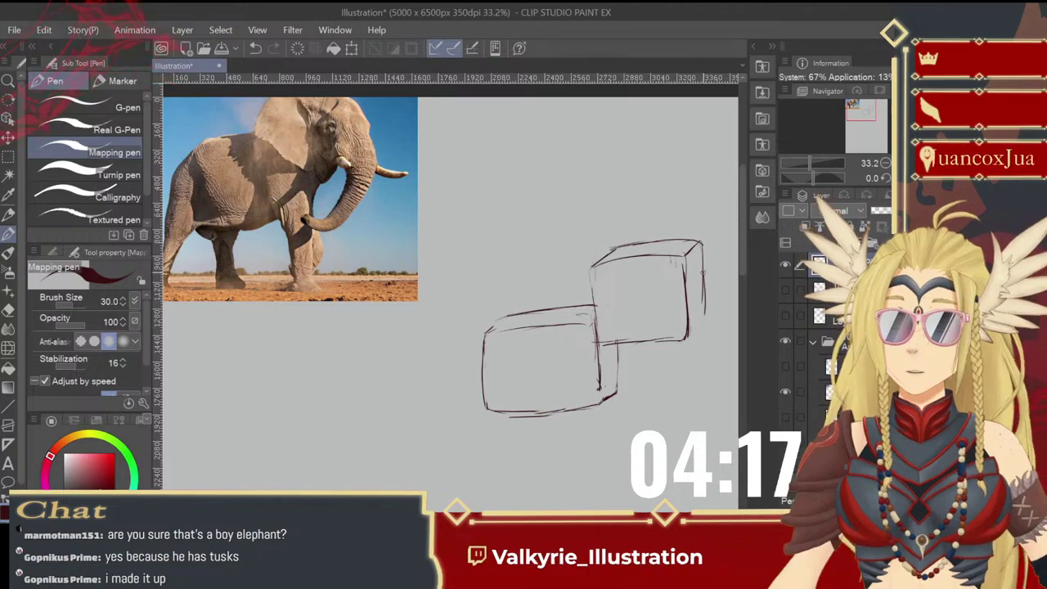
{"action": "left_click_drag", "start_coordinate": [701, 297], "coordinate": [703, 331]}
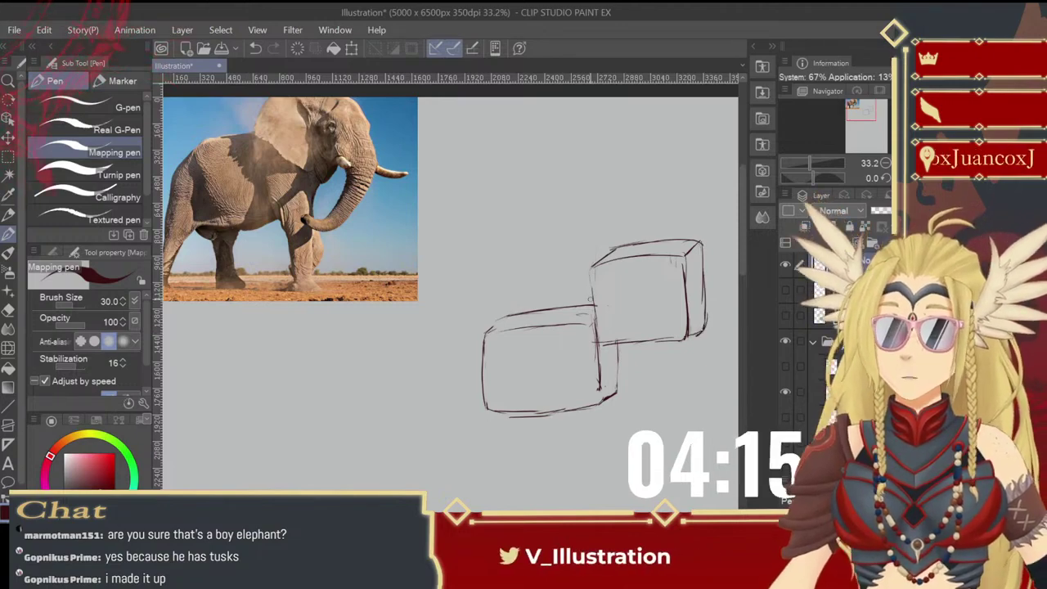
- Move the sketch down and left, and draw a rounded wedge for the face against the head box's right side
{"action": "key", "text": "k"}
{"action": "mouse_move", "coordinate": [582, 368]}
{"action": "left_mouse_down"}
{"action": "mouse_move", "coordinate": [462, 405]}
{"action": "mouse_move", "coordinate": [462, 415]}
{"action": "left_mouse_up"}
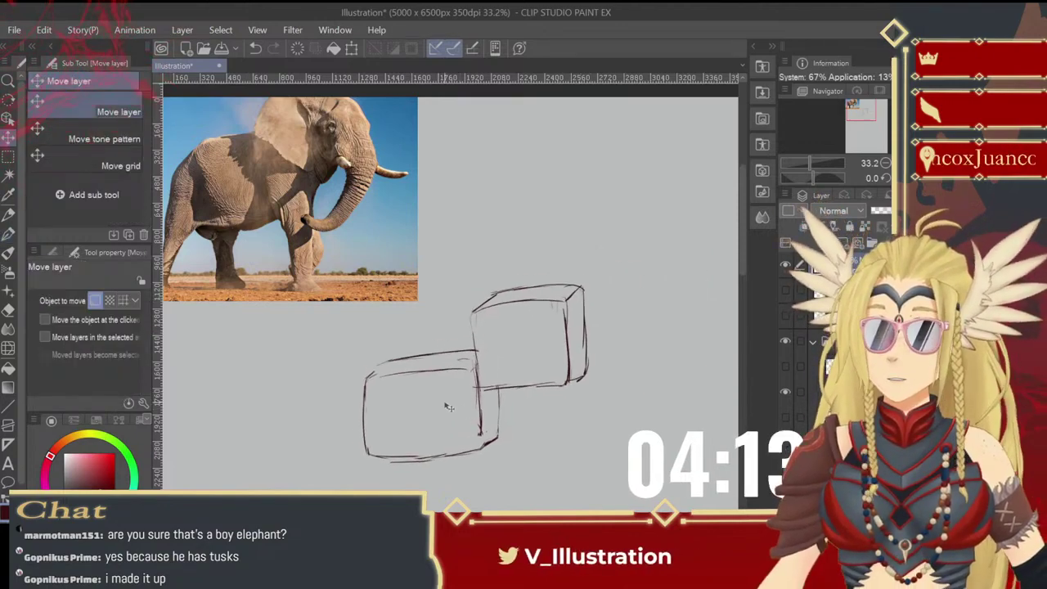
{"action": "left_click", "coordinate": [8, 233]}
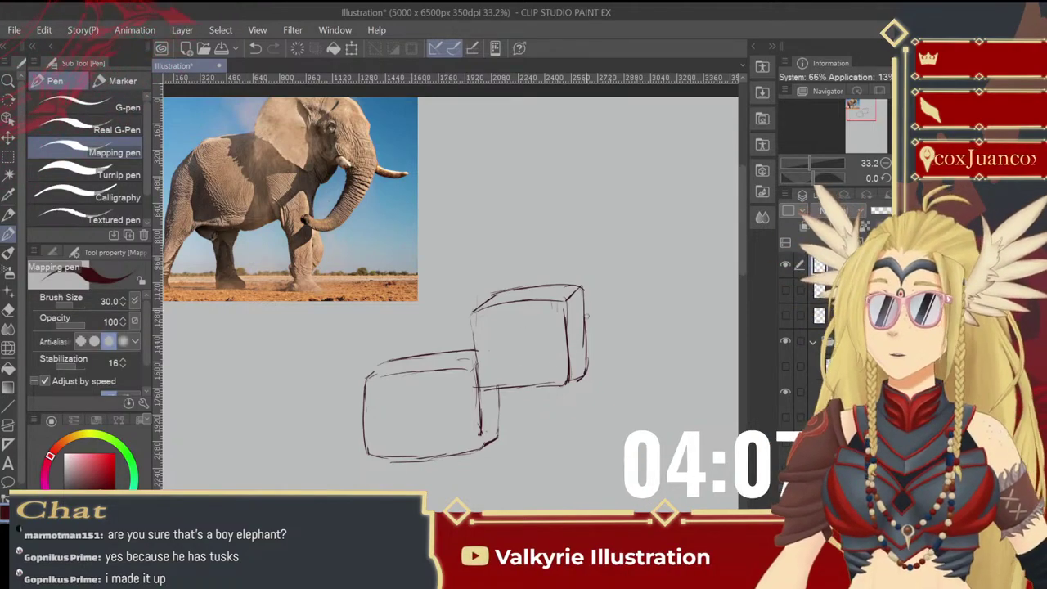
{"action": "mouse_move", "coordinate": [615, 331]}
{"action": "left_mouse_down"}
{"action": "mouse_move", "coordinate": [632, 355]}
{"action": "mouse_move", "coordinate": [623, 376]}
{"action": "left_mouse_up"}
{"action": "left_click_drag", "start_coordinate": [585, 309], "coordinate": [583, 373]}
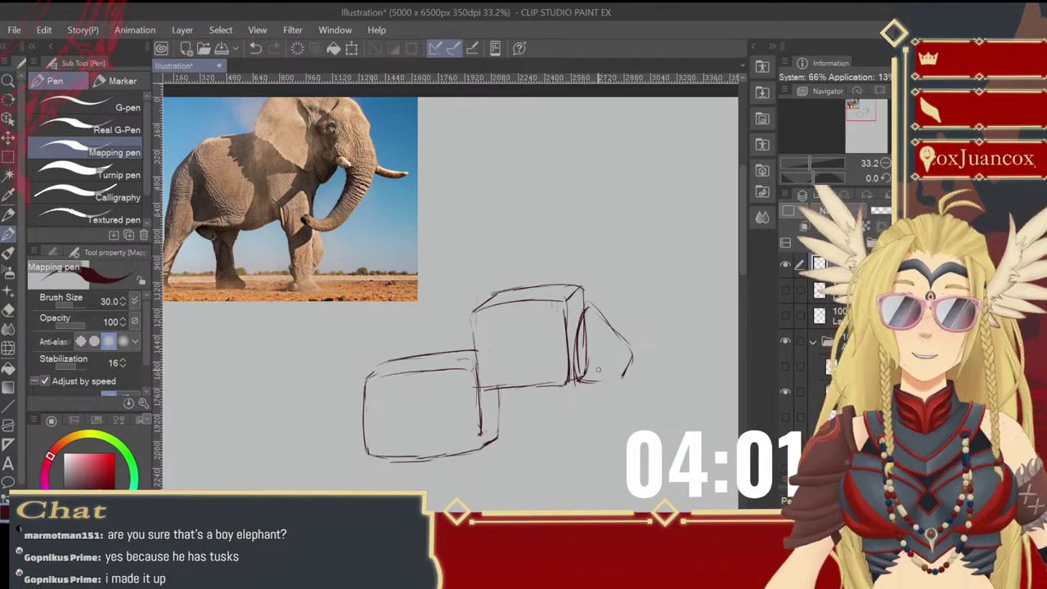
{"action": "left_click_drag", "start_coordinate": [592, 379], "coordinate": [620, 379]}
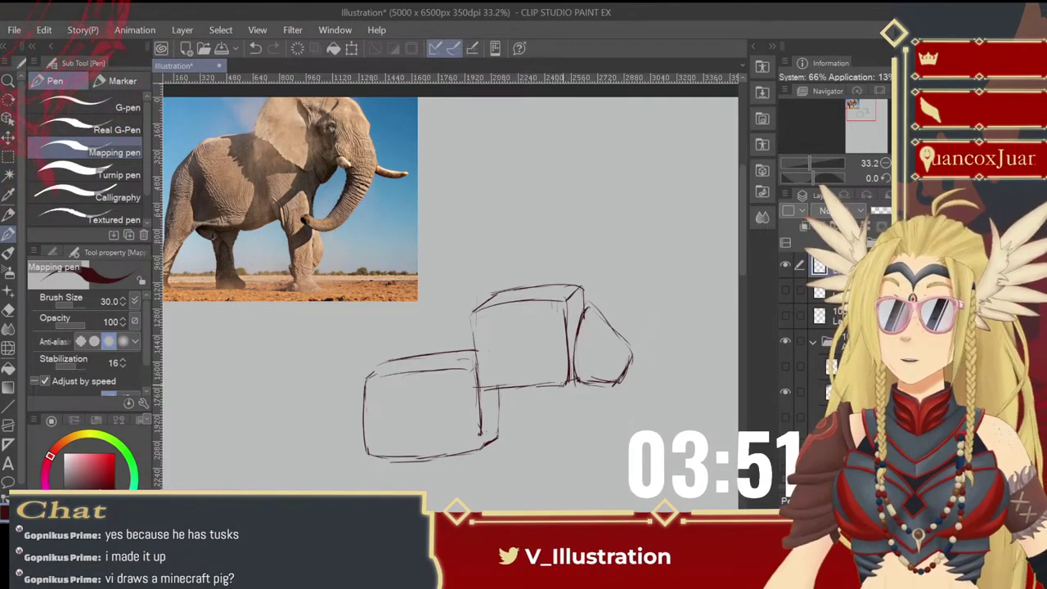
- Move the sketch up and draw the near front leg as a cylinder descending from the body box's lower right corner
{"action": "left_click", "coordinate": [8, 138]}
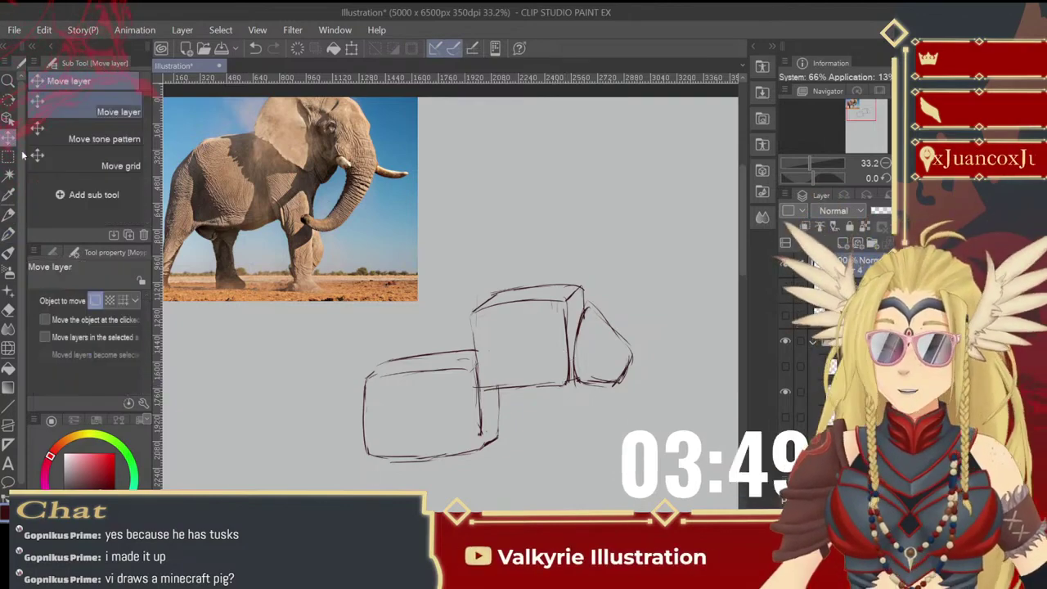
{"action": "mouse_move", "coordinate": [514, 365]}
{"action": "left_mouse_down"}
{"action": "mouse_move", "coordinate": [532, 318]}
{"action": "mouse_move", "coordinate": [518, 317]}
{"action": "left_mouse_up"}
{"action": "left_click", "coordinate": [7, 233]}
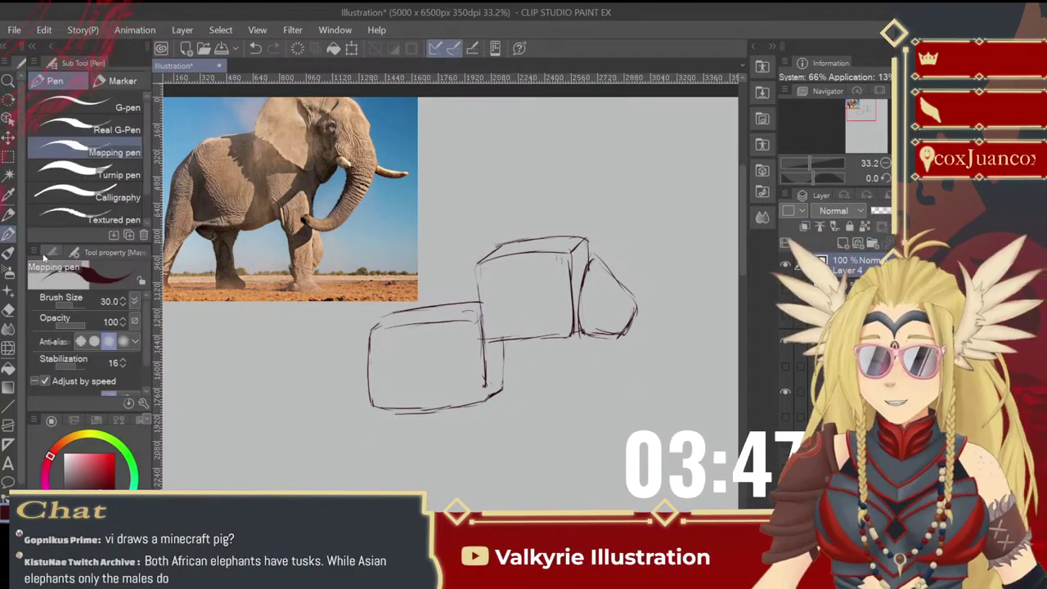
{"action": "mouse_move", "coordinate": [462, 378]}
{"action": "left_mouse_down"}
{"action": "mouse_move", "coordinate": [467, 448]}
{"action": "mouse_move", "coordinate": [491, 476]}
{"action": "left_mouse_up"}
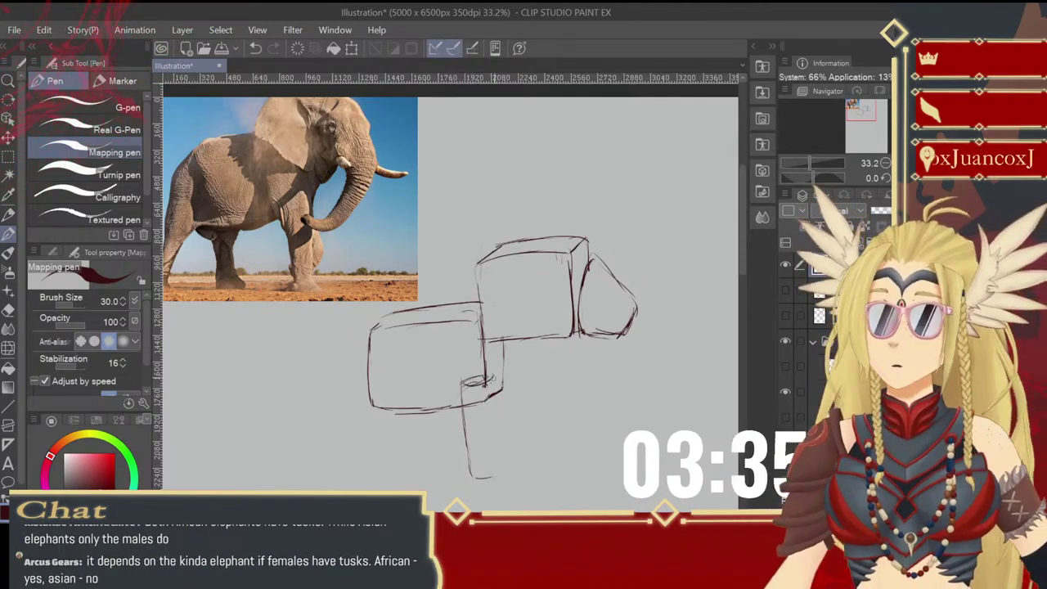
{"action": "left_click_drag", "start_coordinate": [496, 410], "coordinate": [501, 468]}
{"action": "left_click_drag", "start_coordinate": [495, 383], "coordinate": [502, 468]}
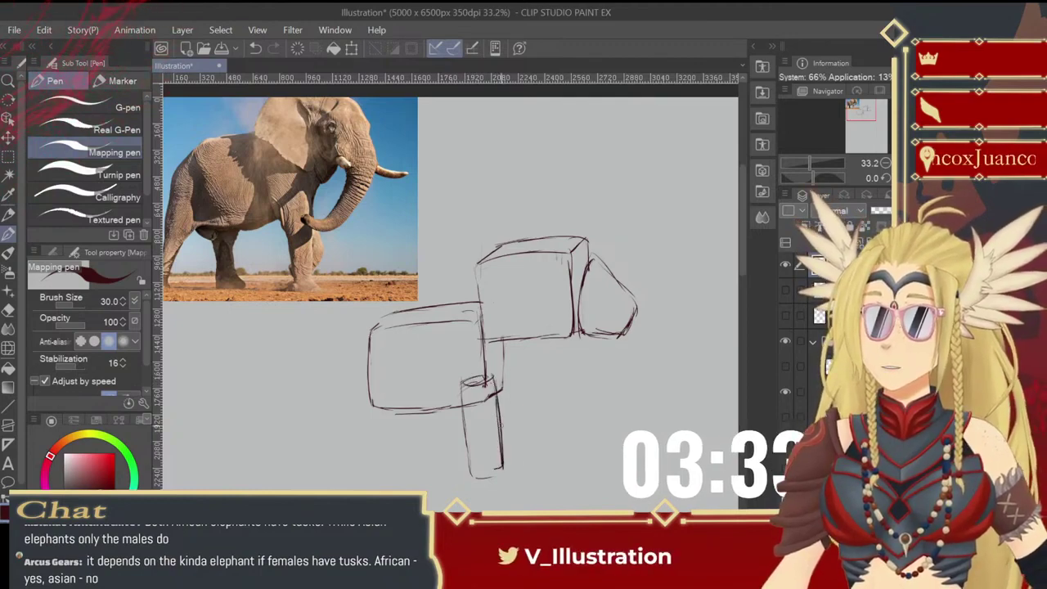
- Draw the far front leg as short bent segments behind the near front leg, with a foot angled back at the knee
{"action": "left_click_drag", "start_coordinate": [522, 430], "coordinate": [502, 439]}
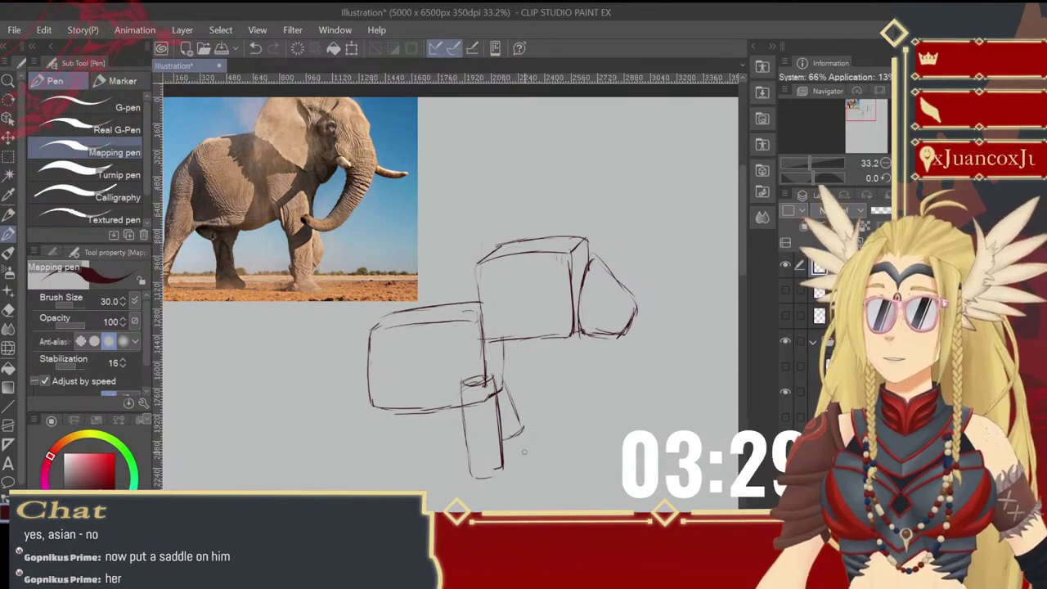
{"action": "left_click_drag", "start_coordinate": [521, 446], "coordinate": [512, 473]}
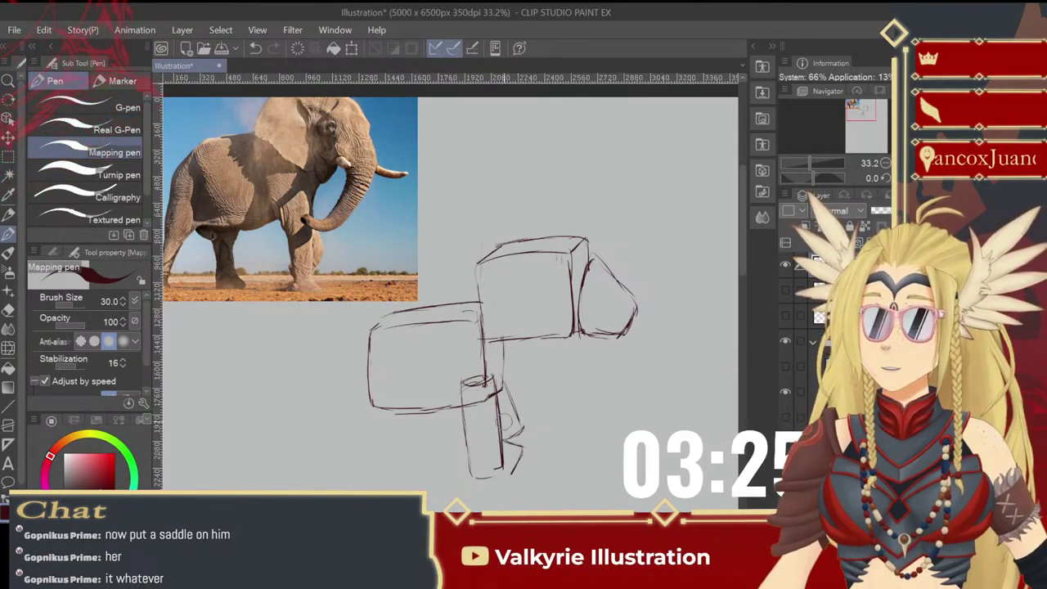
{"action": "mouse_move", "coordinate": [504, 418]}
{"action": "left_mouse_down"}
{"action": "mouse_move", "coordinate": [520, 471]}
{"action": "mouse_move", "coordinate": [516, 441]}
{"action": "left_mouse_up"}
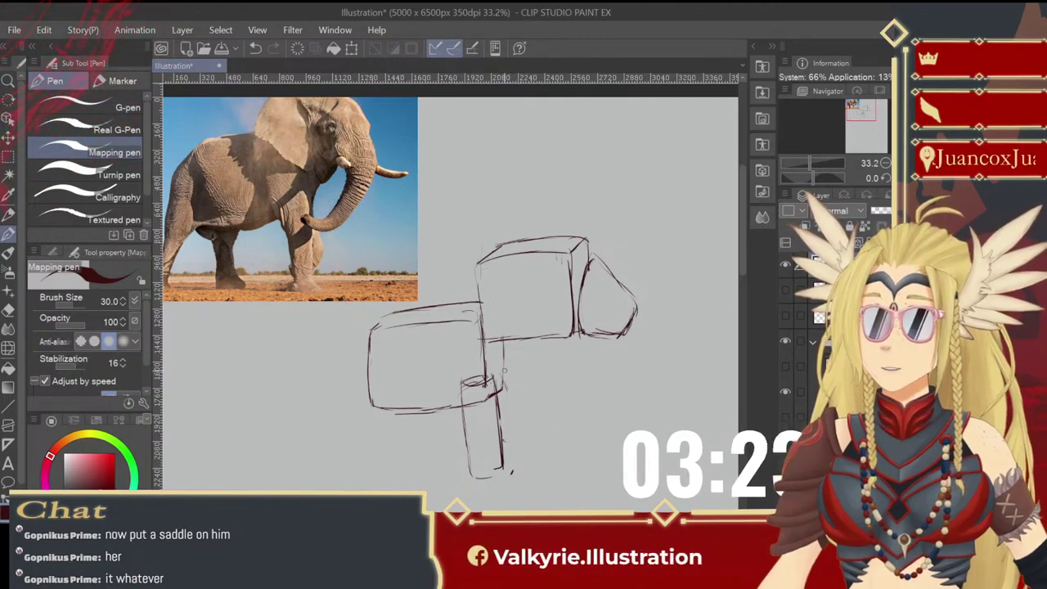
{"action": "mouse_move", "coordinate": [503, 368]}
{"action": "left_mouse_down"}
{"action": "mouse_move", "coordinate": [518, 422]}
{"action": "mouse_move", "coordinate": [505, 435]}
{"action": "mouse_move", "coordinate": [524, 452]}
{"action": "mouse_move", "coordinate": [515, 462]}
{"action": "mouse_move", "coordinate": [523, 414]}
{"action": "mouse_move", "coordinate": [511, 456]}
{"action": "left_mouse_up"}
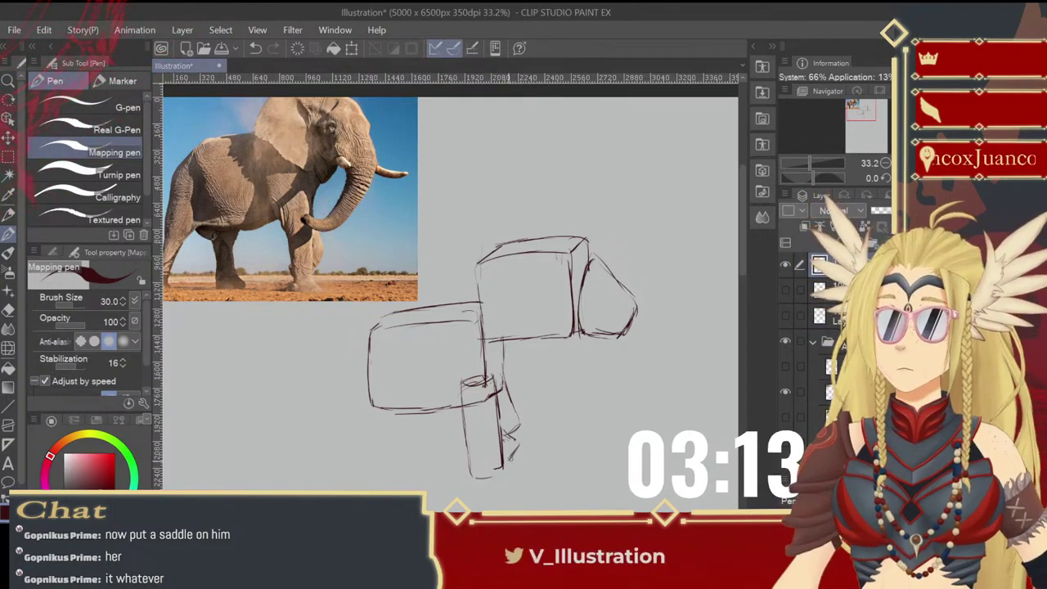
- Draw the near hind leg as a backward-slanting cylinder with a rounded top overlapping the body box's lower rear corner
{"action": "left_click_drag", "start_coordinate": [422, 423], "coordinate": [507, 407]}
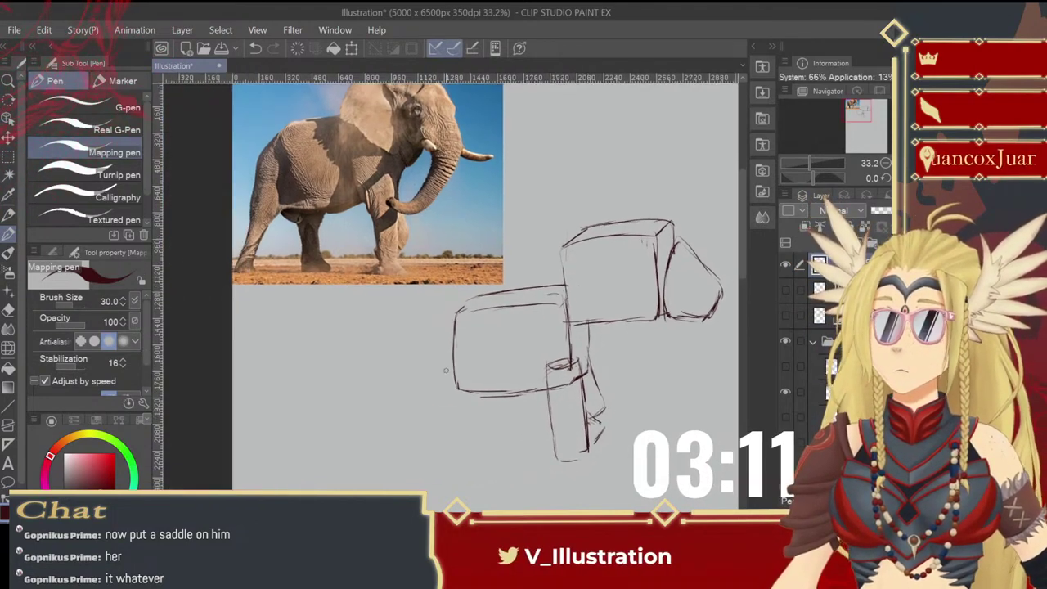
{"action": "mouse_move", "coordinate": [433, 407]}
{"action": "left_mouse_down"}
{"action": "mouse_move", "coordinate": [420, 444]}
{"action": "mouse_move", "coordinate": [451, 461]}
{"action": "mouse_move", "coordinate": [476, 385]}
{"action": "left_mouse_up"}
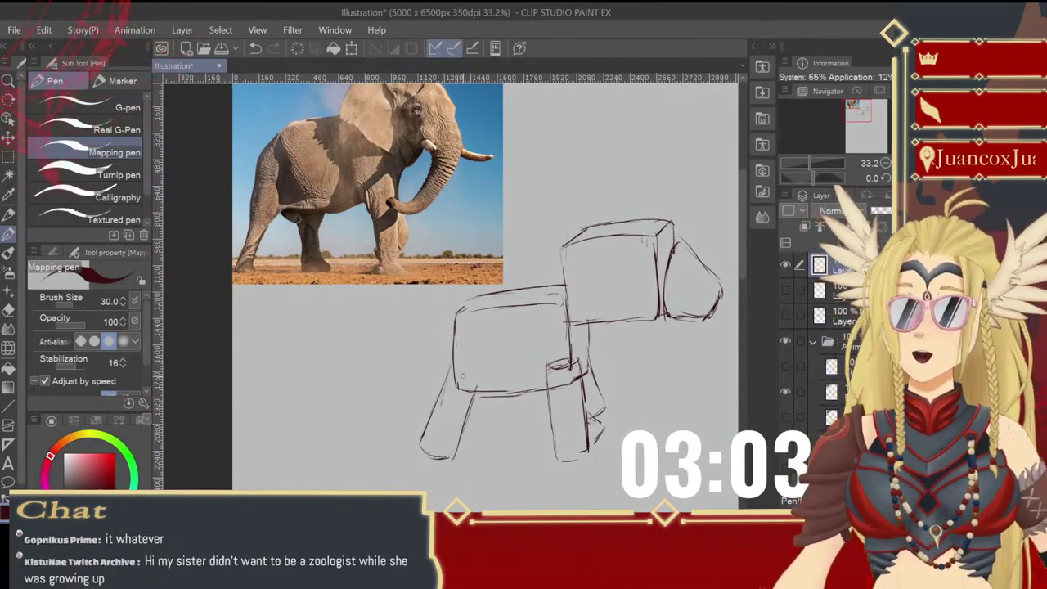
{"action": "left_click_drag", "start_coordinate": [455, 369], "coordinate": [476, 402]}
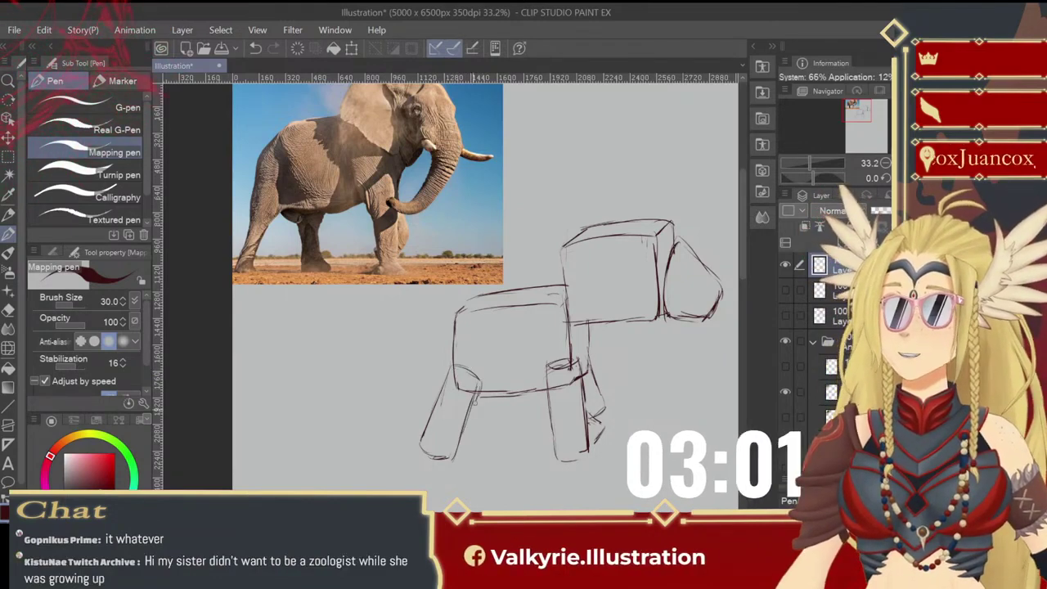
- Draw the far hind leg as a short upright cylinder under the belly and darken its sides
{"action": "left_click_drag", "start_coordinate": [492, 451], "coordinate": [515, 451]}
{"action": "left_click_drag", "start_coordinate": [517, 397], "coordinate": [519, 450]}
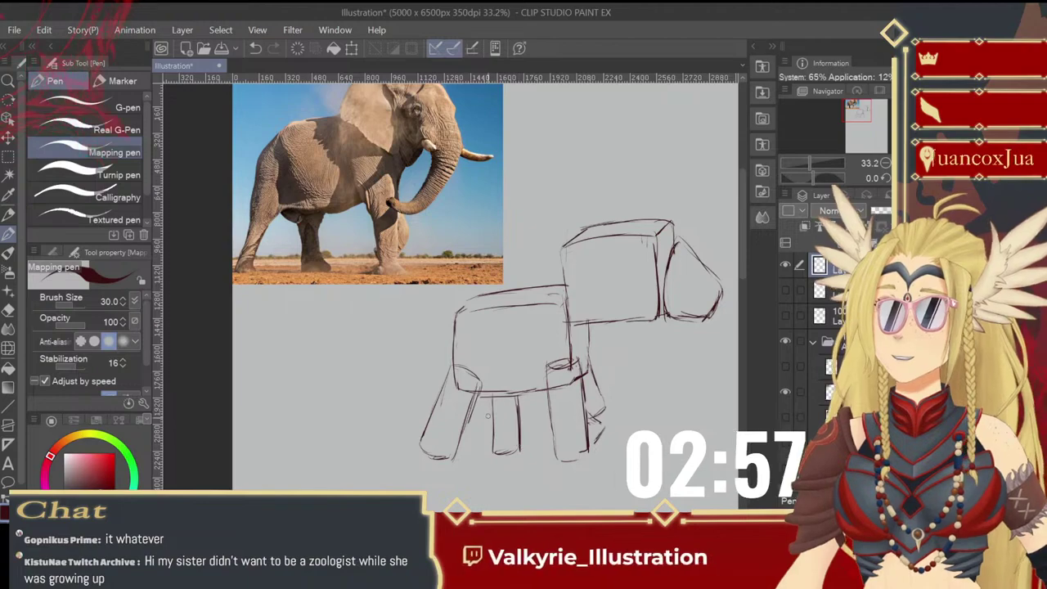
{"action": "left_click_drag", "start_coordinate": [490, 397], "coordinate": [495, 451]}
{"action": "left_click_drag", "start_coordinate": [518, 401], "coordinate": [519, 441]}
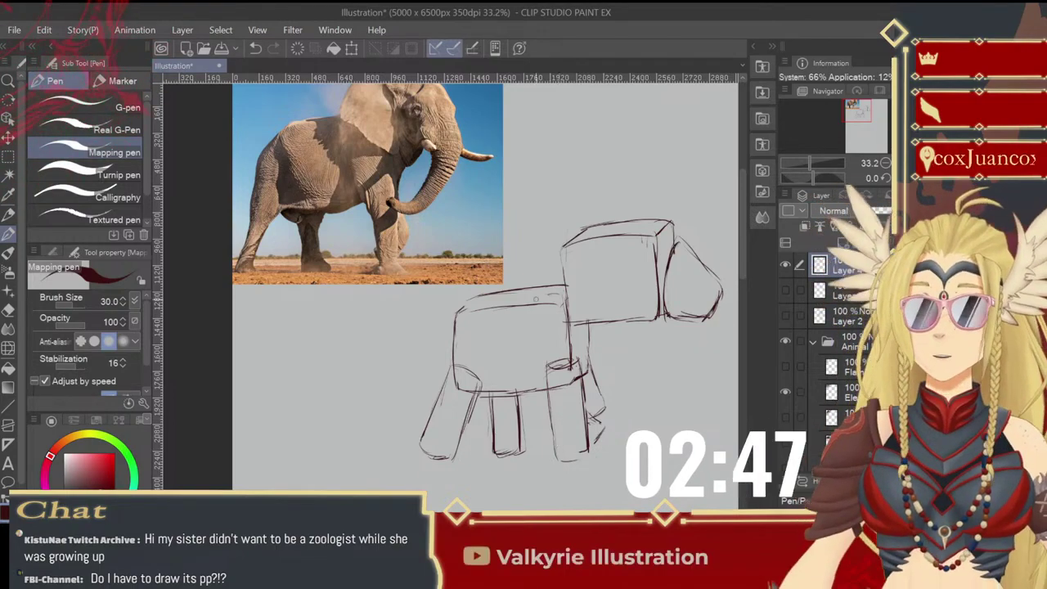
- Draw the upper trunk as a short tilted cylinder hanging from the face wedge's lower tip, replacing the overly long first version
{"action": "left_click_drag", "start_coordinate": [577, 367], "coordinate": [530, 366]}
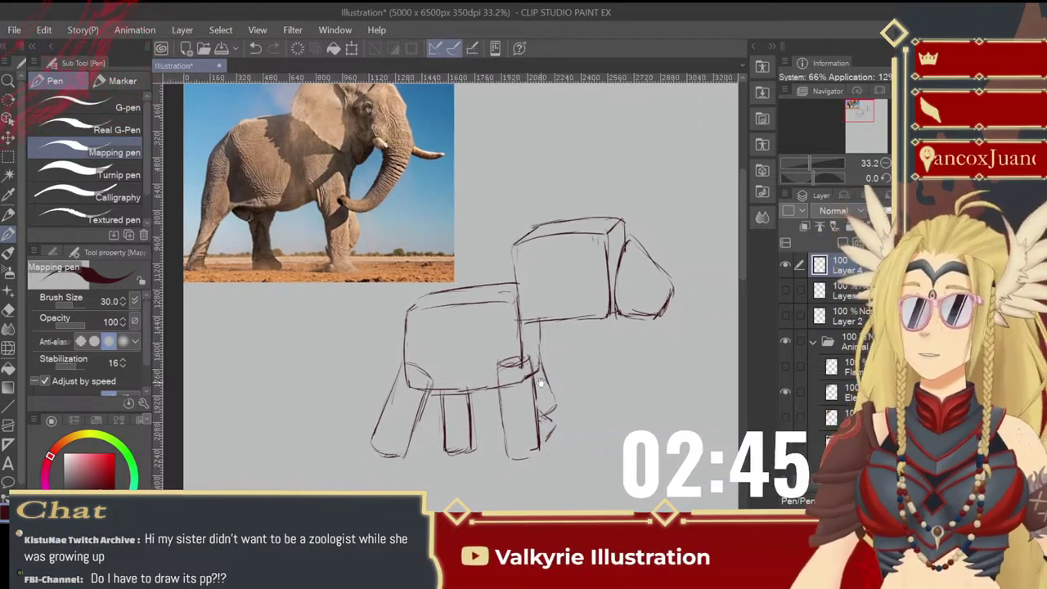
{"action": "left_click_drag", "start_coordinate": [583, 311], "coordinate": [517, 333]}
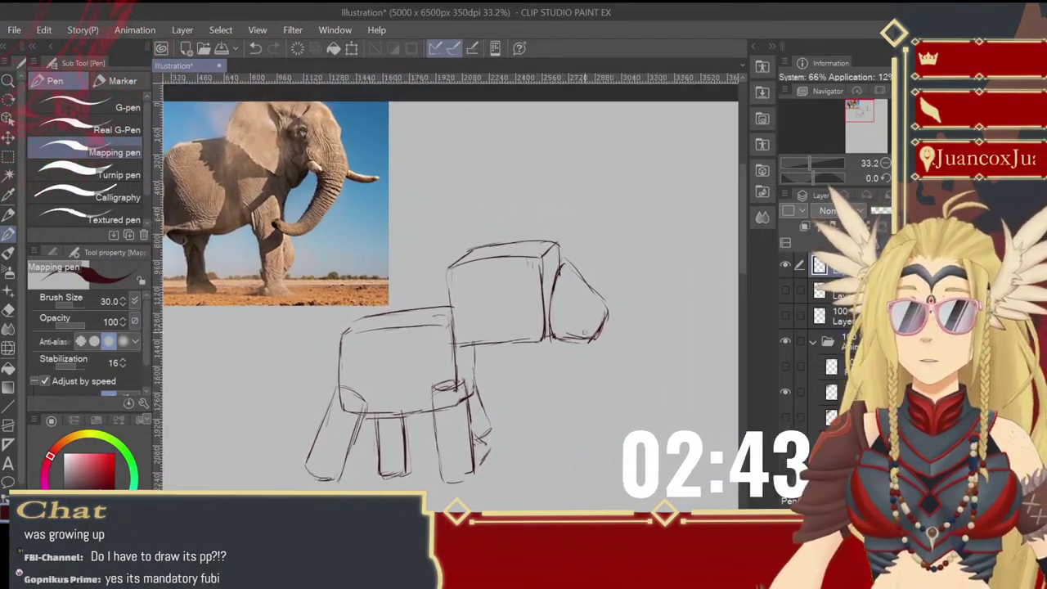
{"action": "mouse_move", "coordinate": [597, 340]}
{"action": "left_mouse_down"}
{"action": "mouse_move", "coordinate": [625, 361]}
{"action": "mouse_move", "coordinate": [603, 408]}
{"action": "left_mouse_up"}
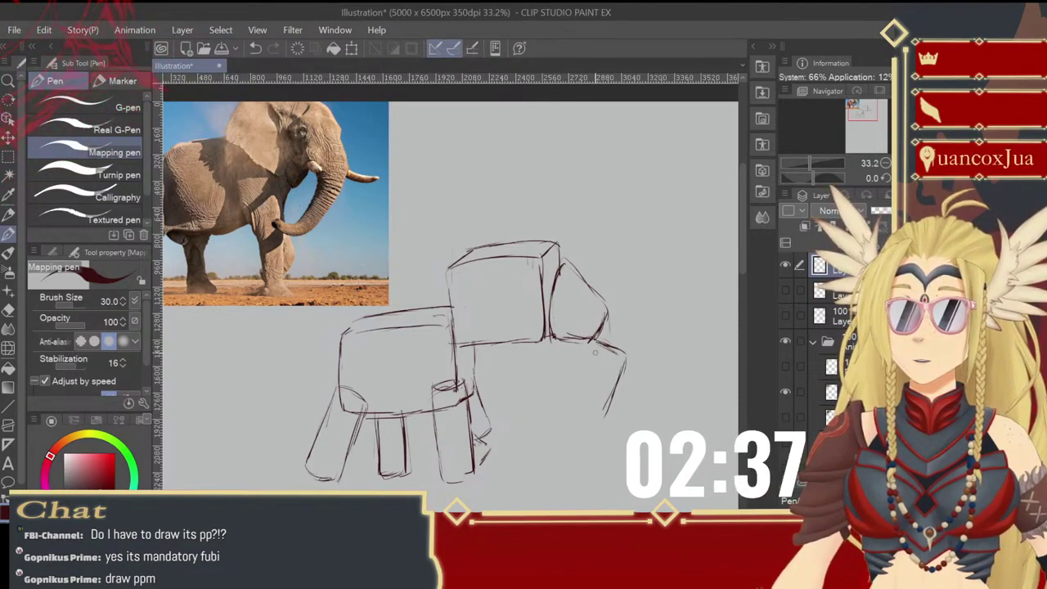
{"action": "left_click_drag", "start_coordinate": [597, 340], "coordinate": [577, 400]}
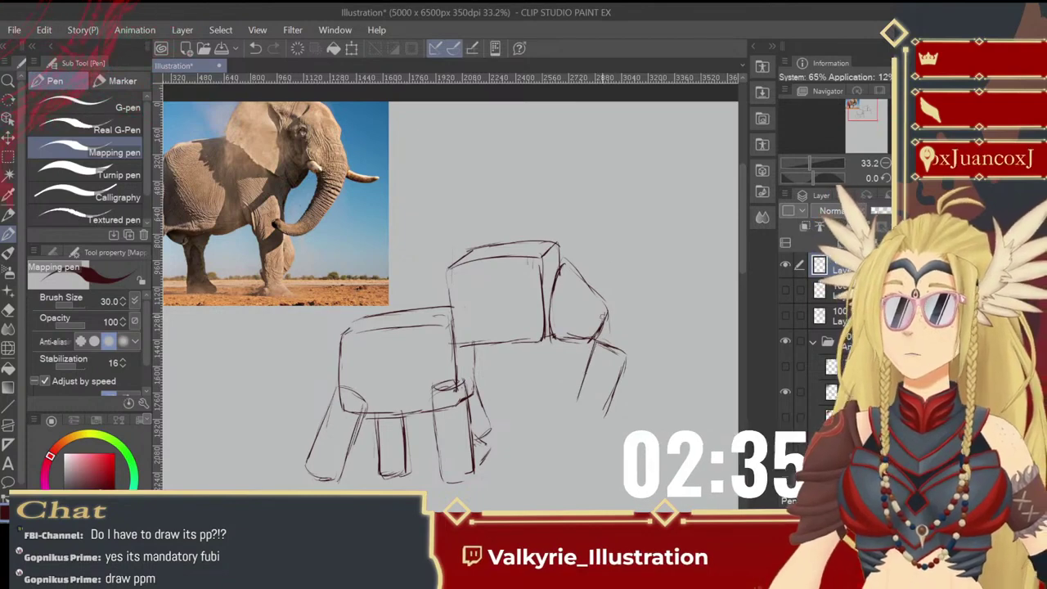
{"action": "key", "text": "ctrl+z"}
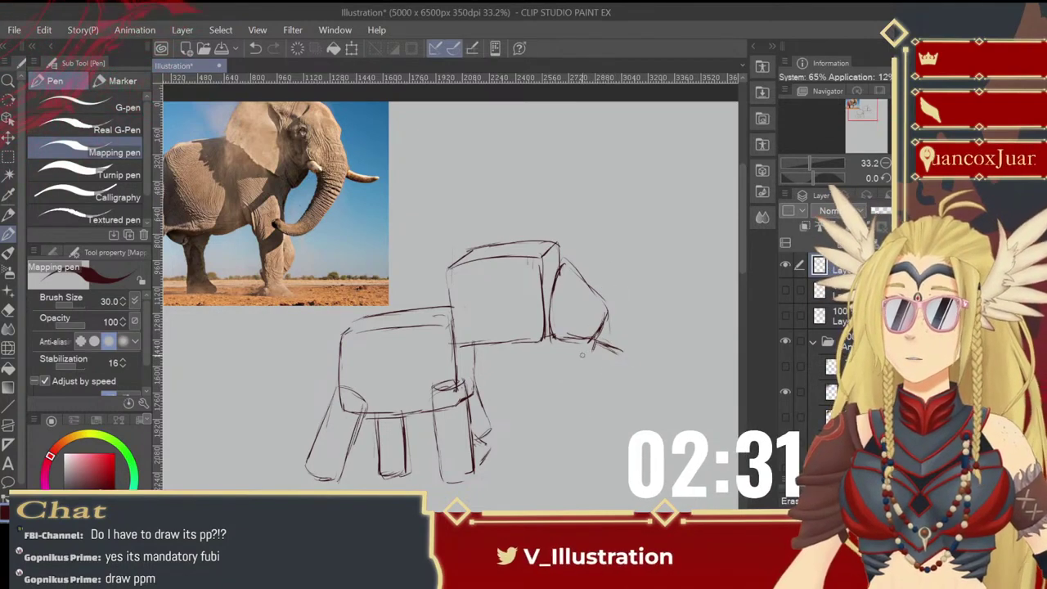
{"action": "mouse_move", "coordinate": [597, 340]}
{"action": "left_mouse_down"}
{"action": "mouse_move", "coordinate": [577, 391]}
{"action": "mouse_move", "coordinate": [594, 399]}
{"action": "left_mouse_up"}
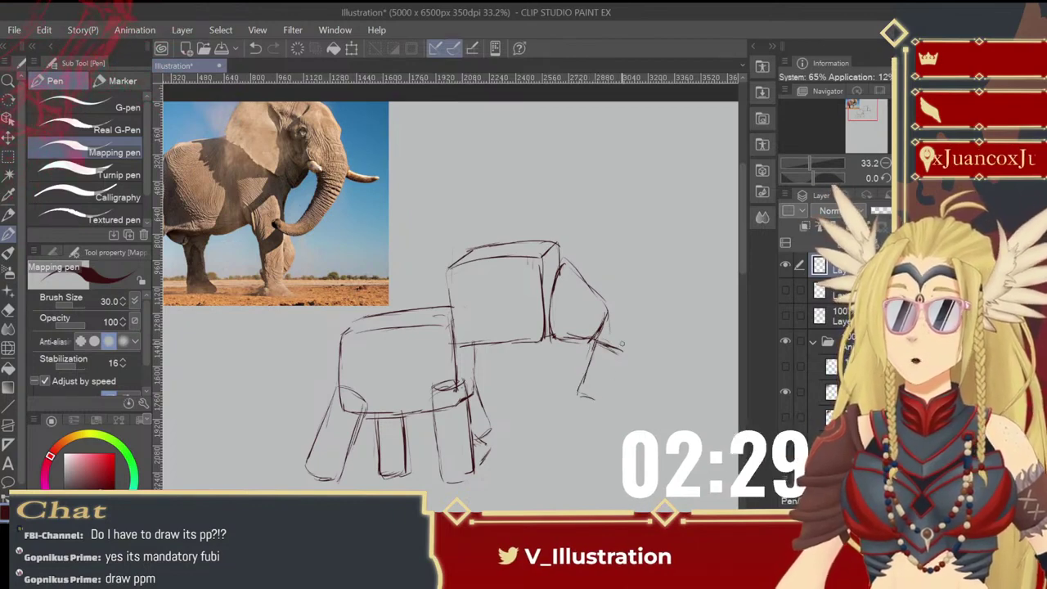
{"action": "left_click_drag", "start_coordinate": [618, 359], "coordinate": [601, 399]}
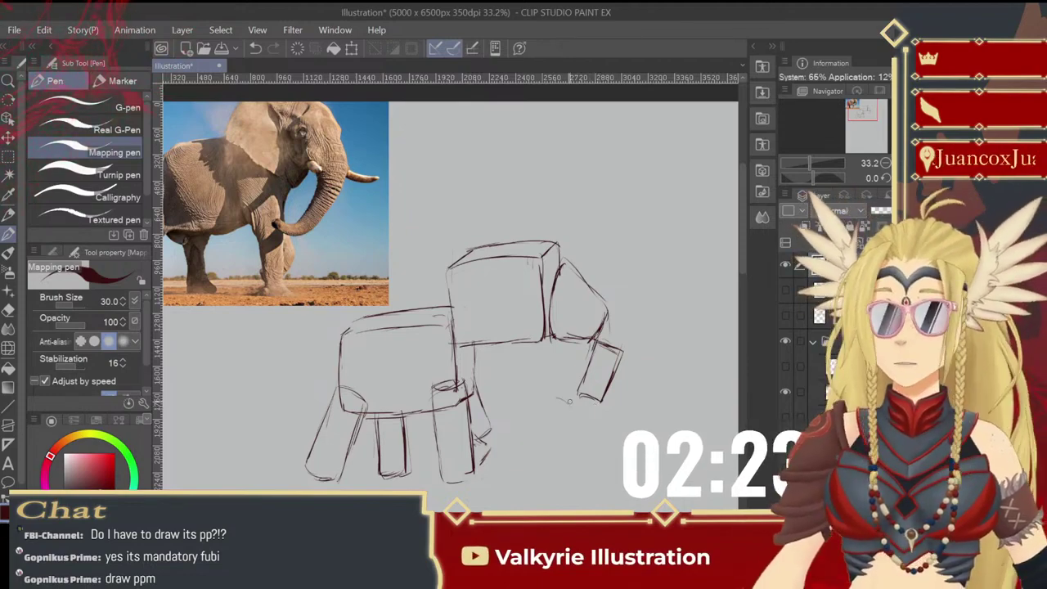
- Draw the trunk's end as a small horizontal cylinder pointing back toward the legs, reworking its circular opening into a single clean ellipse
{"action": "mouse_move", "coordinate": [575, 393]}
{"action": "left_mouse_down"}
{"action": "mouse_move", "coordinate": [543, 392]}
{"action": "mouse_move", "coordinate": [548, 408]}
{"action": "left_mouse_up"}
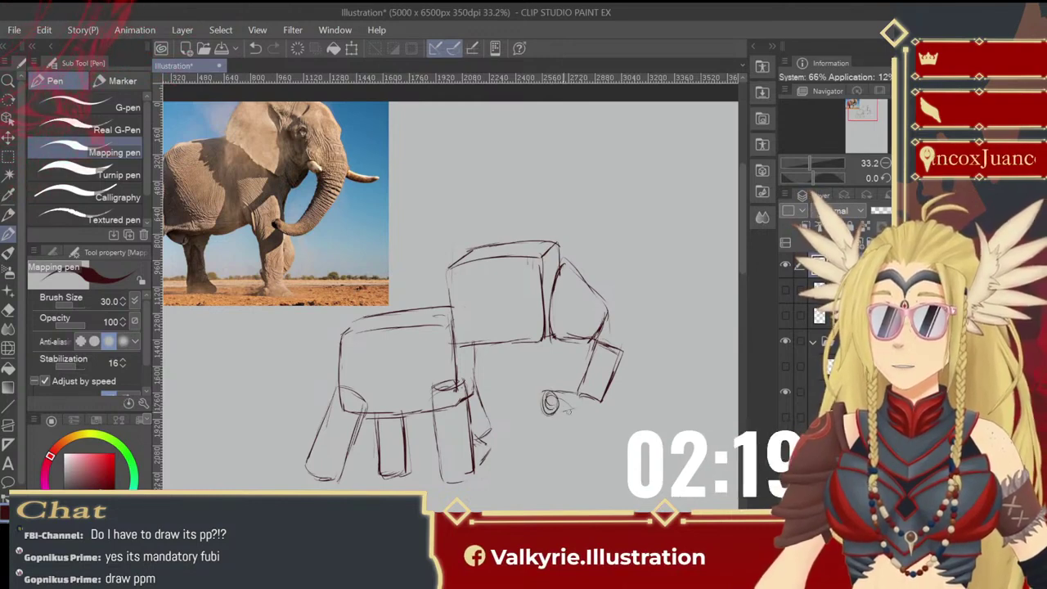
{"action": "left_click_drag", "start_coordinate": [577, 393], "coordinate": [585, 415]}
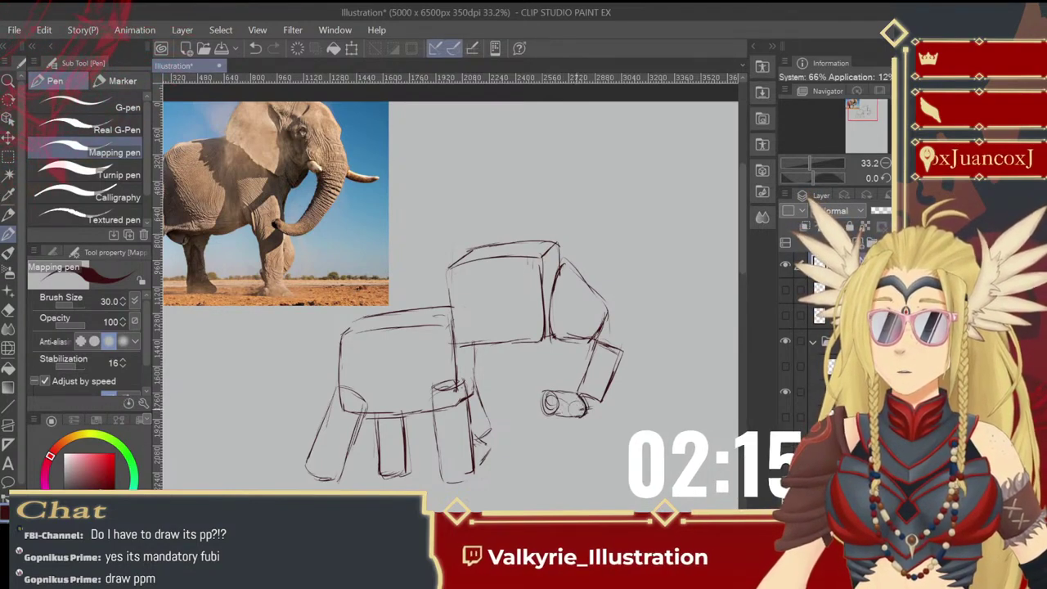
{"action": "key", "text": "ctrl+z"}
{"action": "key", "text": "ctrl+z"}
{"action": "key", "text": "ctrl+z"}
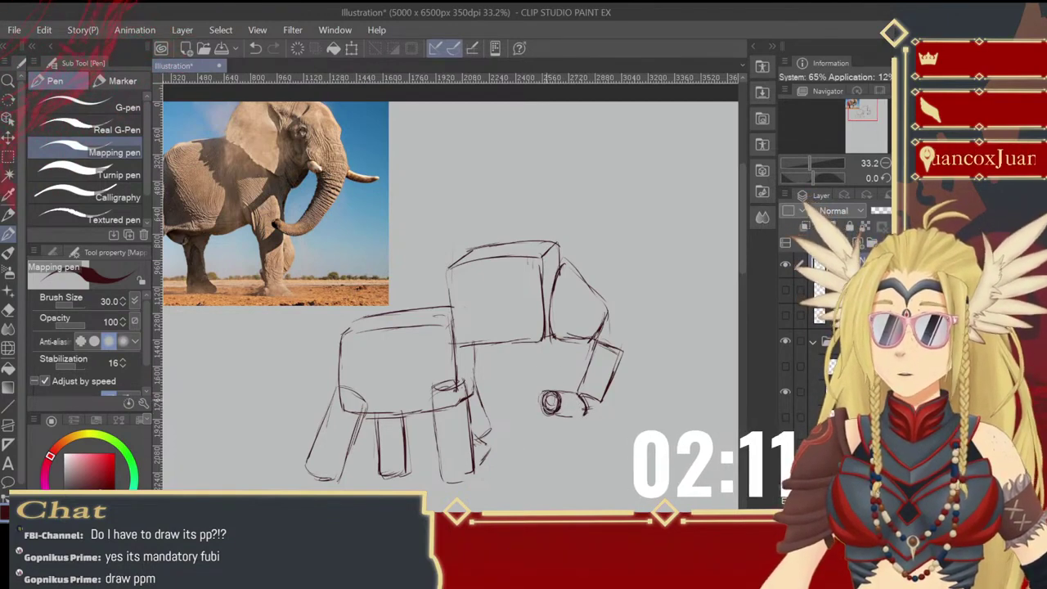
{"action": "key", "text": "ctrl+z"}
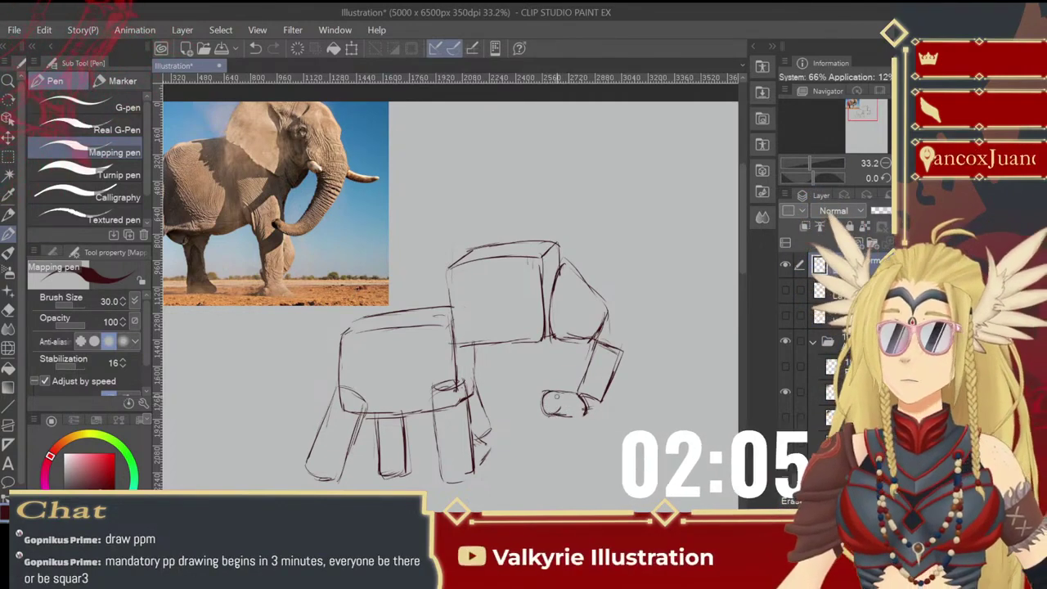
{"action": "mouse_move", "coordinate": [556, 393]}
{"action": "left_mouse_down"}
{"action": "mouse_move", "coordinate": [553, 413]}
{"action": "mouse_move", "coordinate": [653, 404]}
{"action": "mouse_move", "coordinate": [592, 416]}
{"action": "mouse_move", "coordinate": [584, 386]}
{"action": "left_mouse_up"}
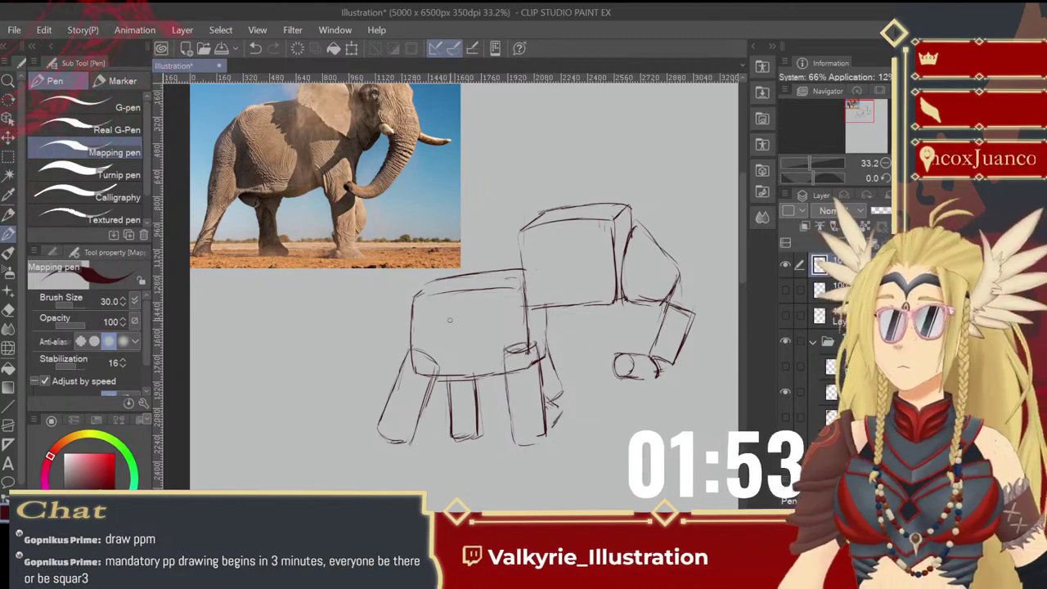
- Draw the ear as a large rounded flap overlapping the back of the head box and the body box's front upper corner
{"action": "left_click_drag", "start_coordinate": [564, 284], "coordinate": [564, 340]}
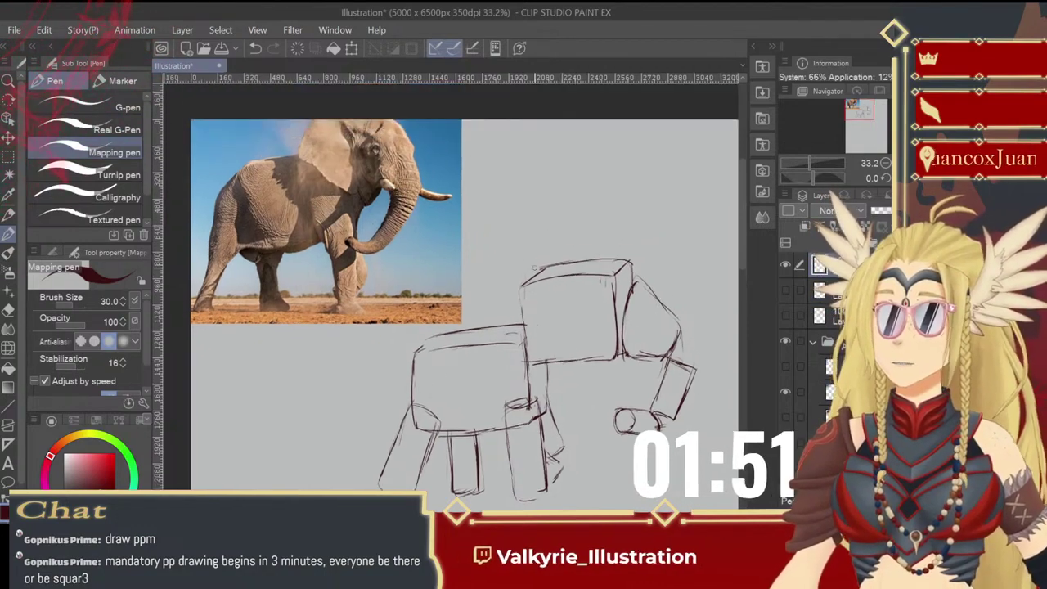
{"action": "left_click_drag", "start_coordinate": [574, 280], "coordinate": [528, 265]}
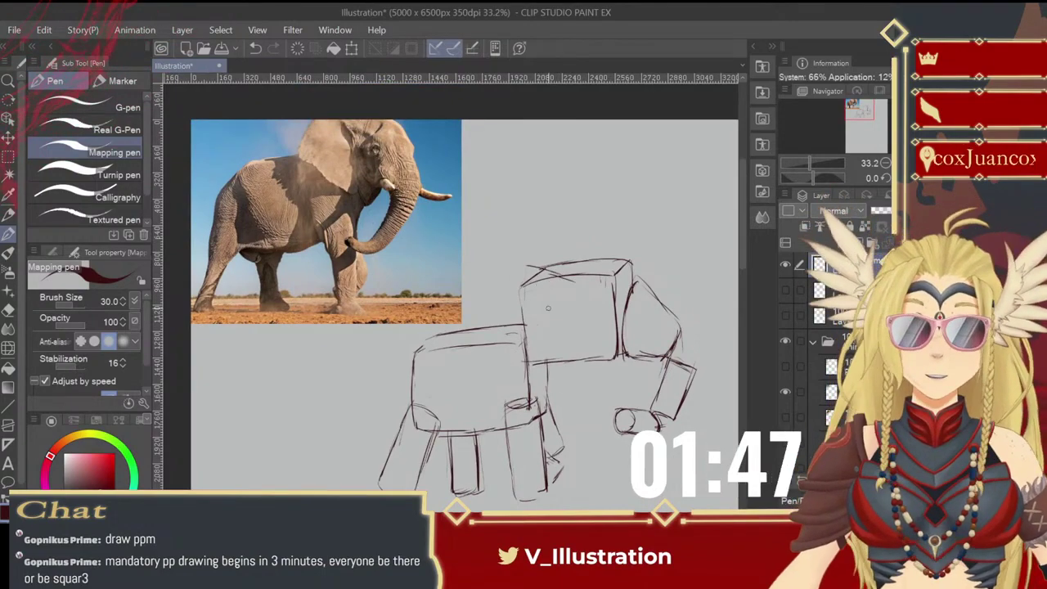
{"action": "mouse_move", "coordinate": [517, 269]}
{"action": "left_mouse_down"}
{"action": "mouse_move", "coordinate": [487, 311]}
{"action": "mouse_move", "coordinate": [489, 329]}
{"action": "left_mouse_up"}
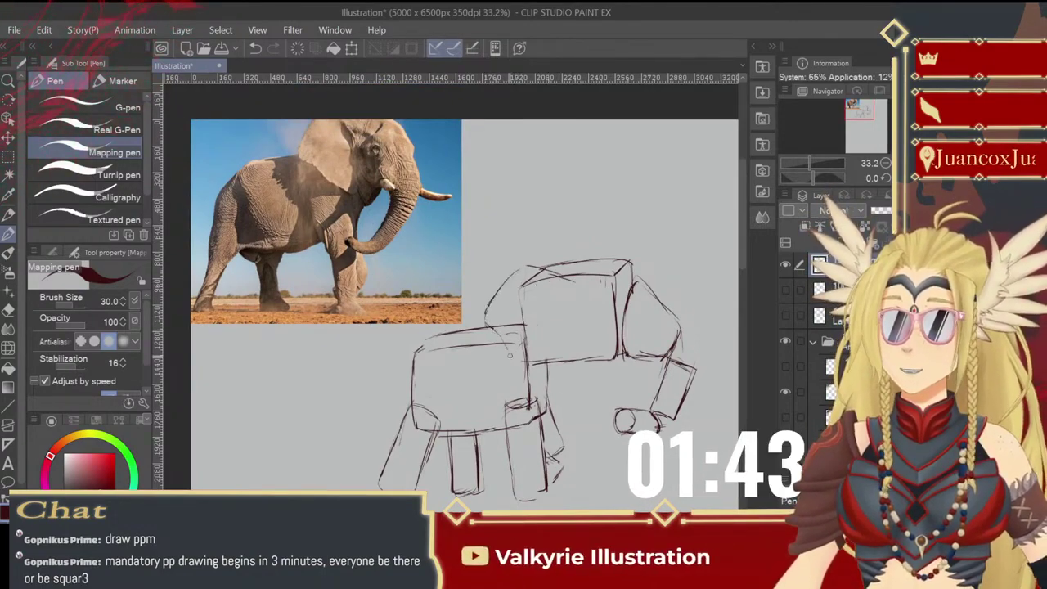
{"action": "left_click_drag", "start_coordinate": [523, 365], "coordinate": [557, 371]}
{"action": "left_click_drag", "start_coordinate": [572, 301], "coordinate": [564, 355]}
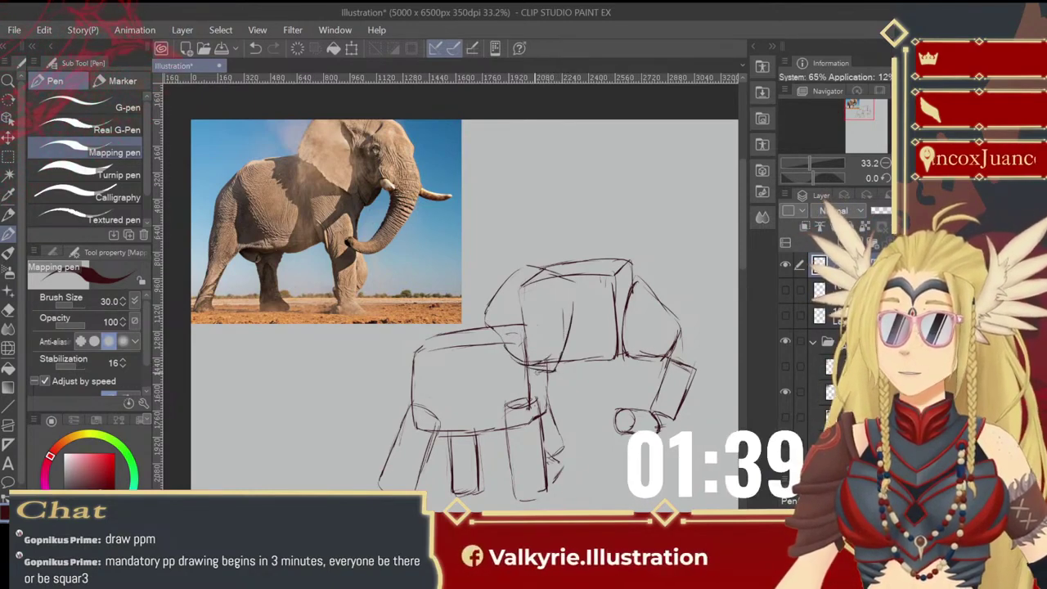
{"action": "mouse_move", "coordinate": [518, 343]}
{"action": "left_mouse_down"}
{"action": "mouse_move", "coordinate": [505, 324]}
{"action": "mouse_move", "coordinate": [524, 333]}
{"action": "mouse_move", "coordinate": [524, 355]}
{"action": "mouse_move", "coordinate": [524, 300]}
{"action": "left_mouse_up"}
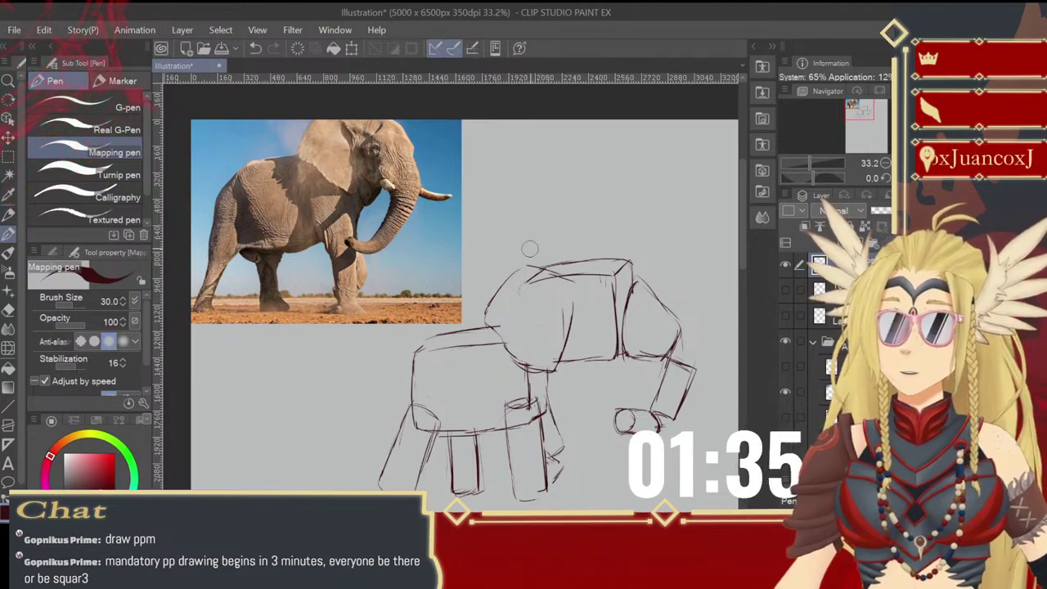
{"action": "key", "text": "ctrl+z"}
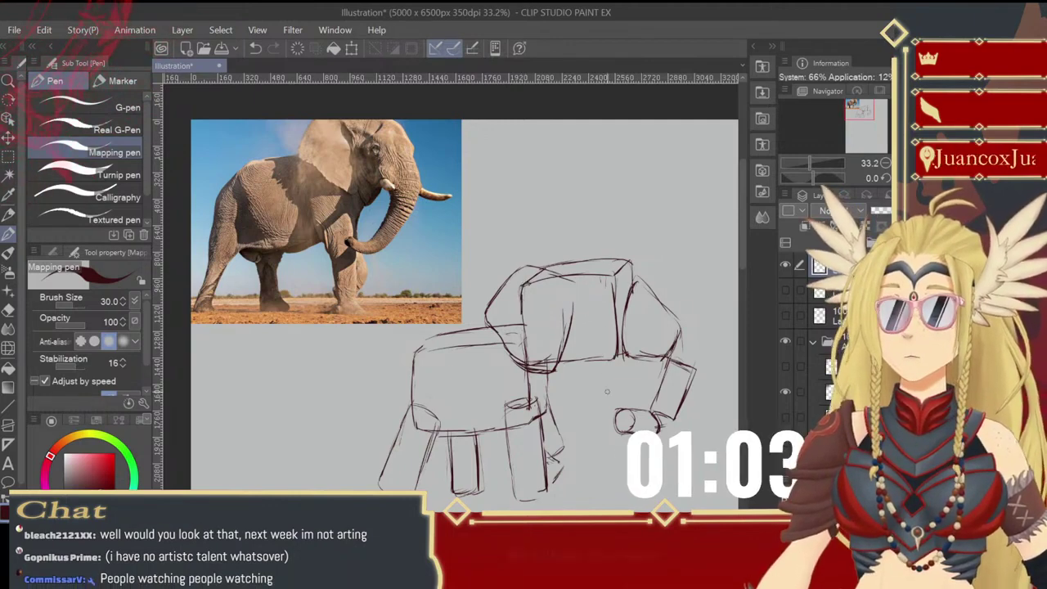
- Divide the near hind leg at the knee with an ellipse and redraw the lower leg as a narrower cylinder
{"action": "mouse_move", "coordinate": [657, 363]}
{"action": "left_mouse_down"}
{"action": "mouse_move", "coordinate": [654, 383]}
{"action": "mouse_move", "coordinate": [637, 357]}
{"action": "left_mouse_up"}
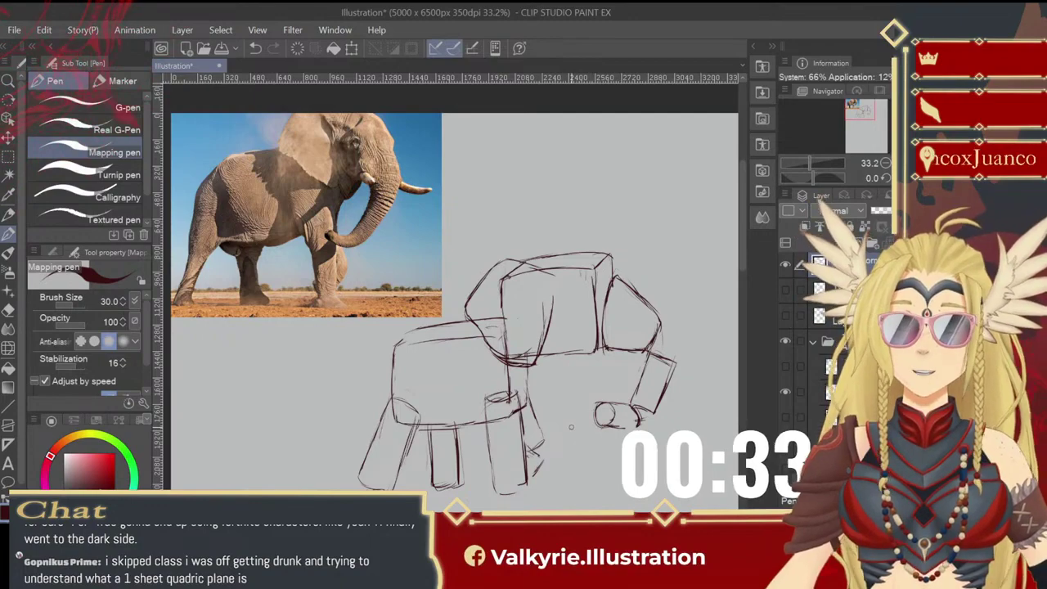
{"action": "scroll", "coordinate": [603, 318], "scroll_direction": "down", "scroll_amount": 2}
{"action": "mouse_move", "coordinate": [603, 318]}
{"action": "left_mouse_down"}
{"action": "mouse_move", "coordinate": [625, 328]}
{"action": "mouse_move", "coordinate": [631, 300]}
{"action": "left_mouse_up"}
{"action": "left_click_drag", "start_coordinate": [417, 379], "coordinate": [431, 372]}
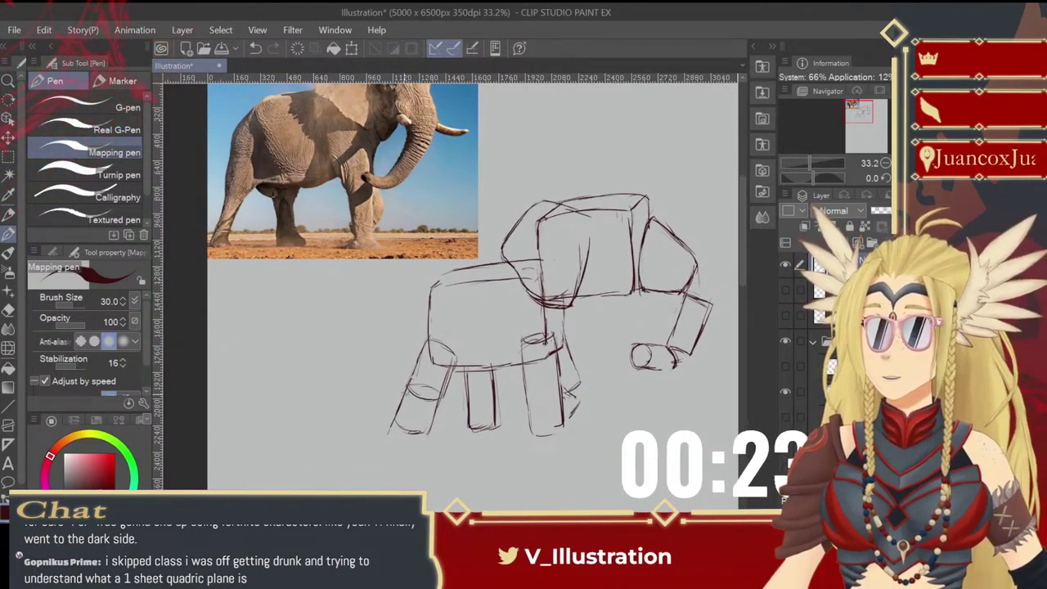
{"action": "mouse_move", "coordinate": [406, 395]}
{"action": "left_mouse_down"}
{"action": "mouse_move", "coordinate": [393, 431]}
{"action": "mouse_move", "coordinate": [434, 433]}
{"action": "mouse_move", "coordinate": [398, 406]}
{"action": "mouse_move", "coordinate": [412, 442]}
{"action": "left_mouse_up"}
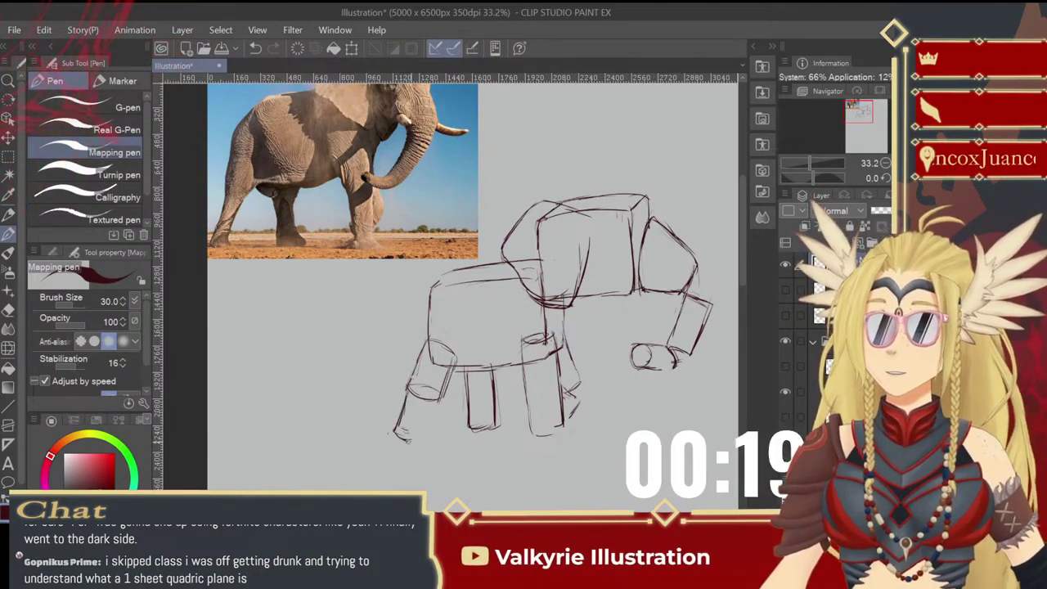
{"action": "left_click_drag", "start_coordinate": [432, 404], "coordinate": [422, 422]}
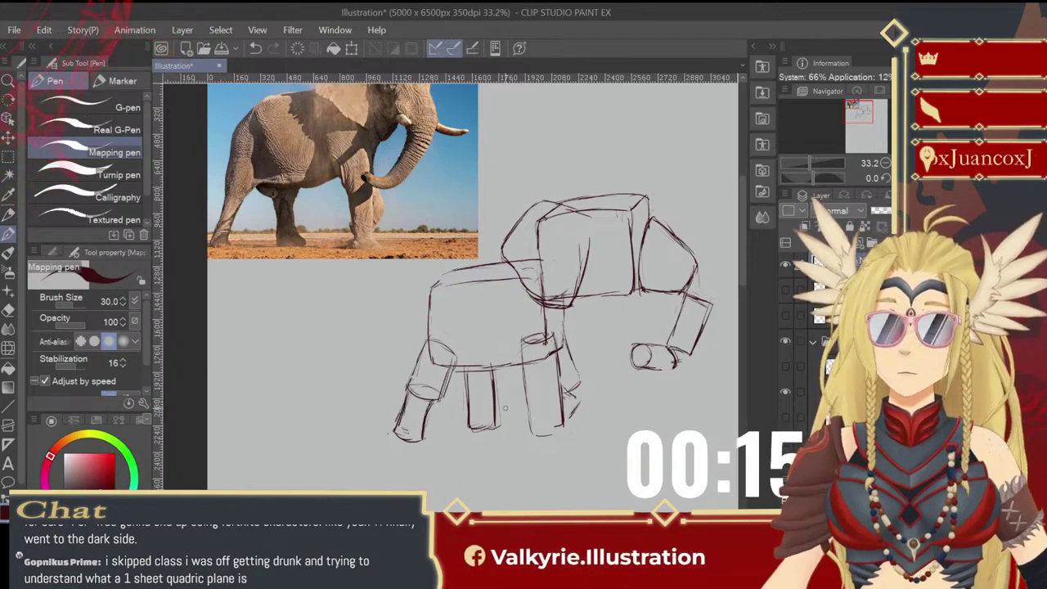
{"action": "mouse_move", "coordinate": [498, 390]}
{"action": "left_mouse_down"}
{"action": "mouse_move", "coordinate": [513, 362]}
{"action": "mouse_move", "coordinate": [519, 408]}
{"action": "left_mouse_up"}
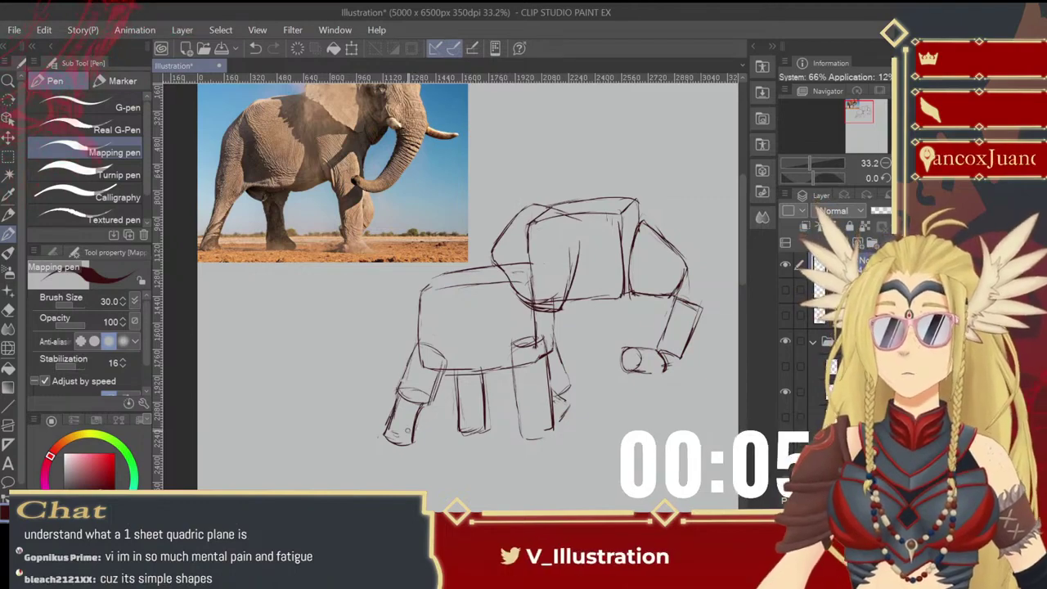
{"action": "left_click_drag", "start_coordinate": [410, 411], "coordinate": [387, 448]}
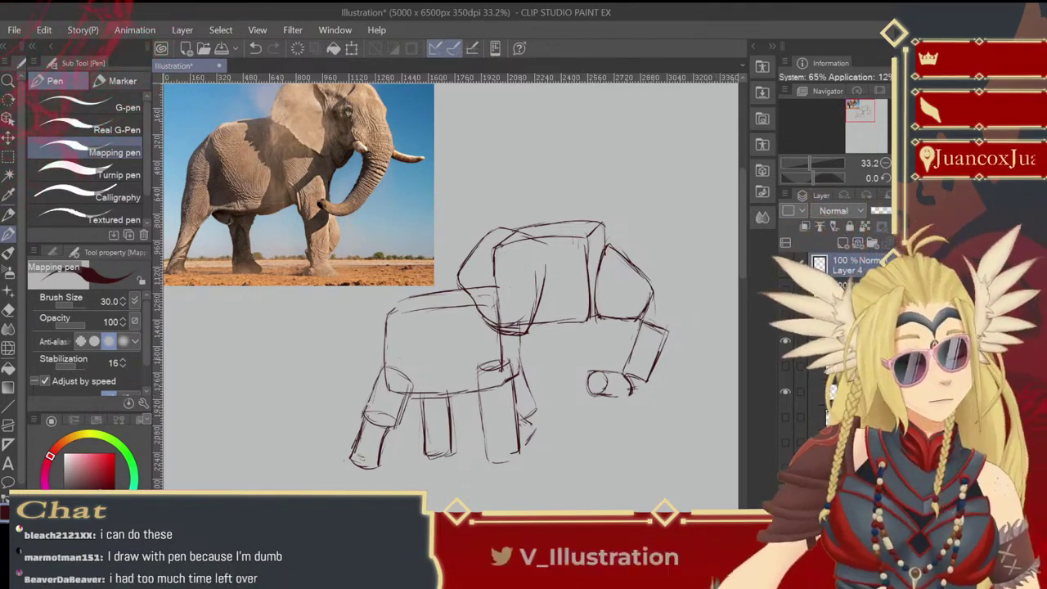
- Hide the elephant reference photo and the elephant sketch on Layer 4
{"action": "left_click", "coordinate": [786, 393]}
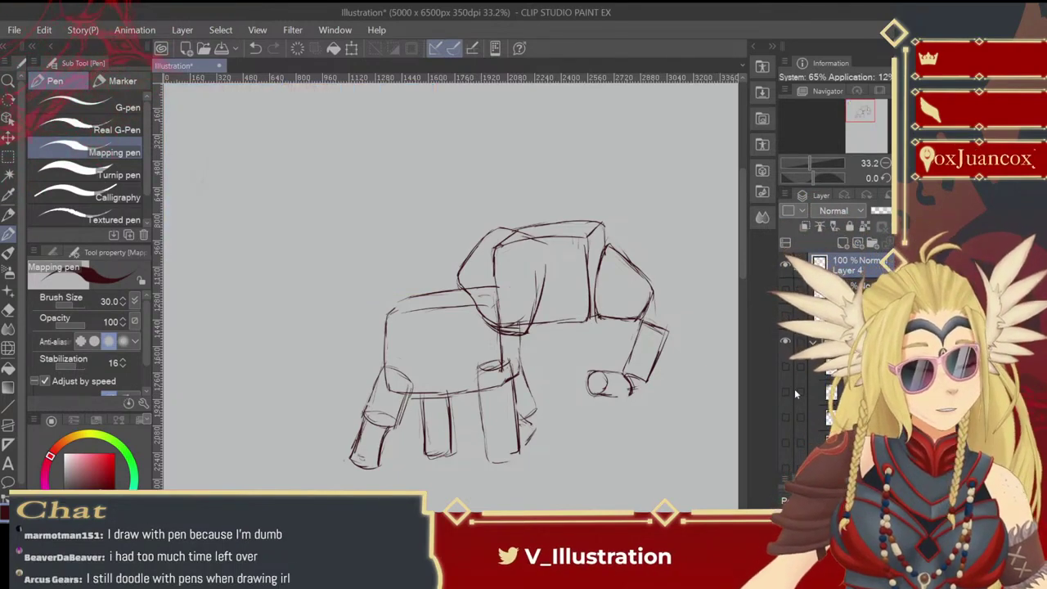
{"action": "left_click", "coordinate": [785, 264]}
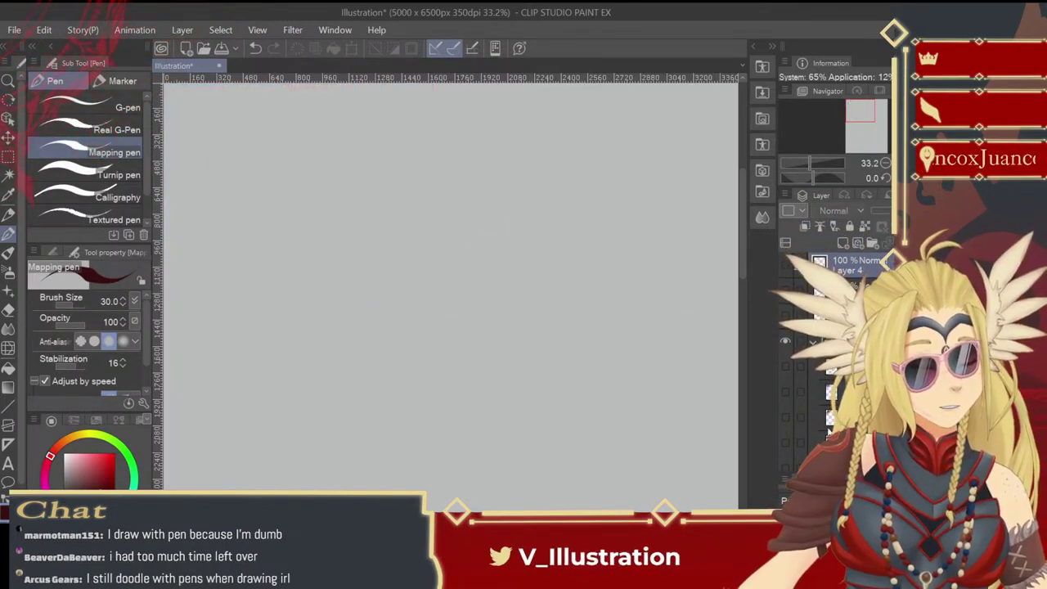
- Show the puppy reference photo and make its layer the active one
{"action": "left_click", "coordinate": [784, 442]}
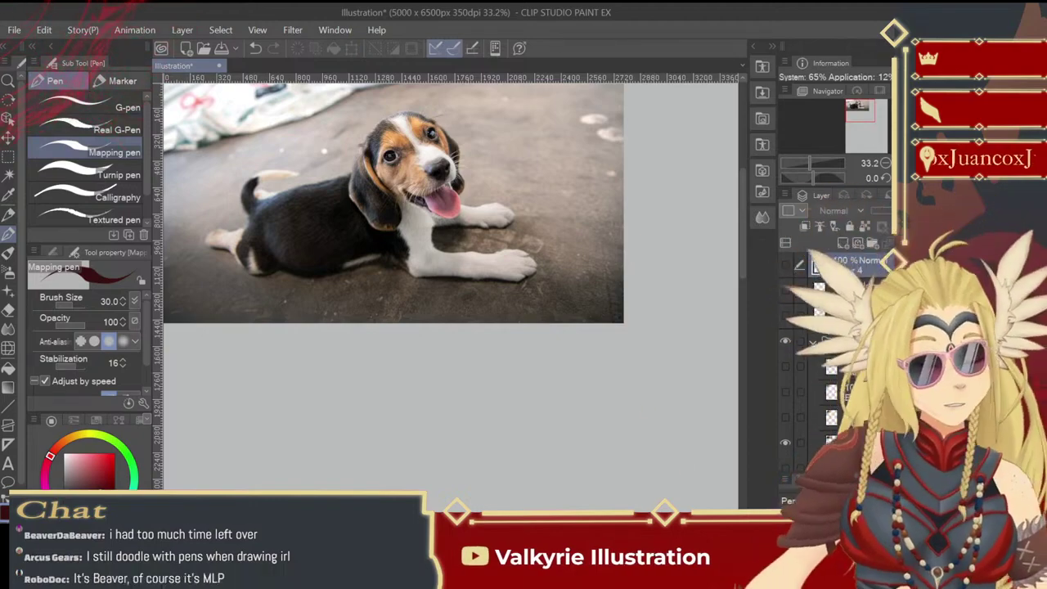
{"action": "left_click", "coordinate": [854, 442]}
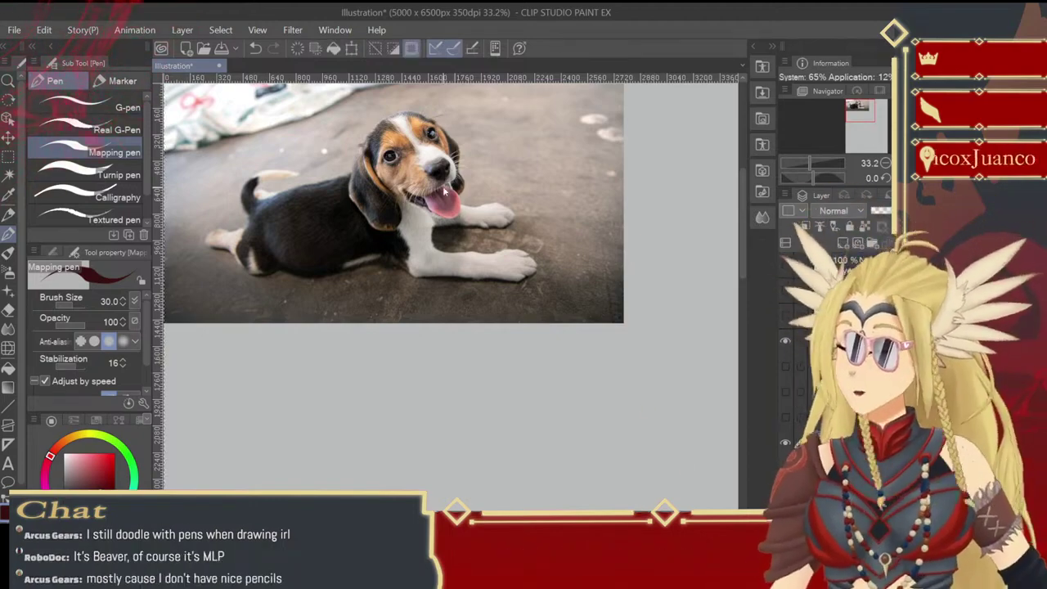
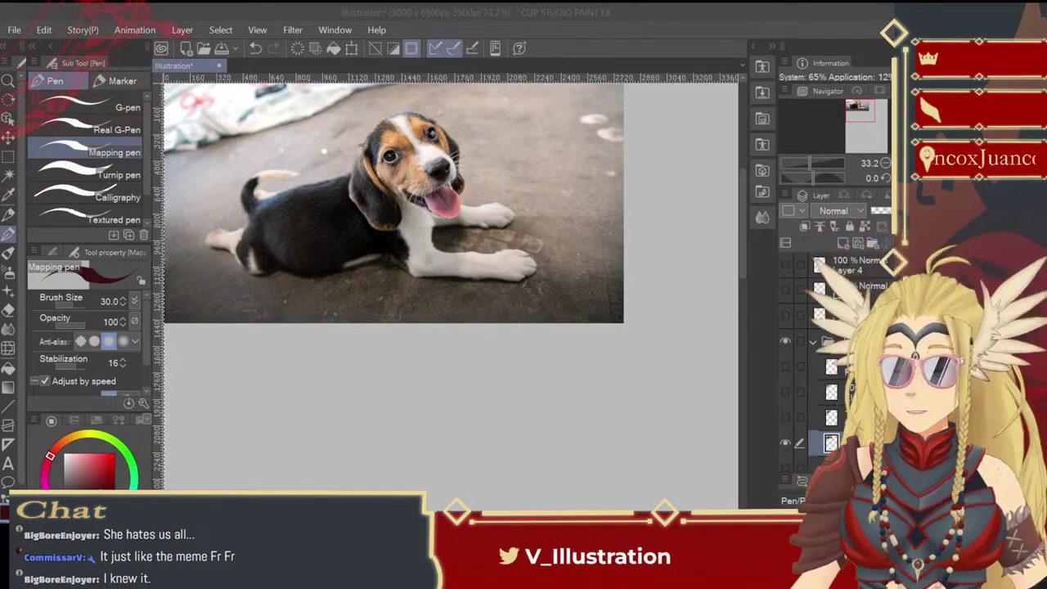
{"action": "left_click", "coordinate": [7, 137]}
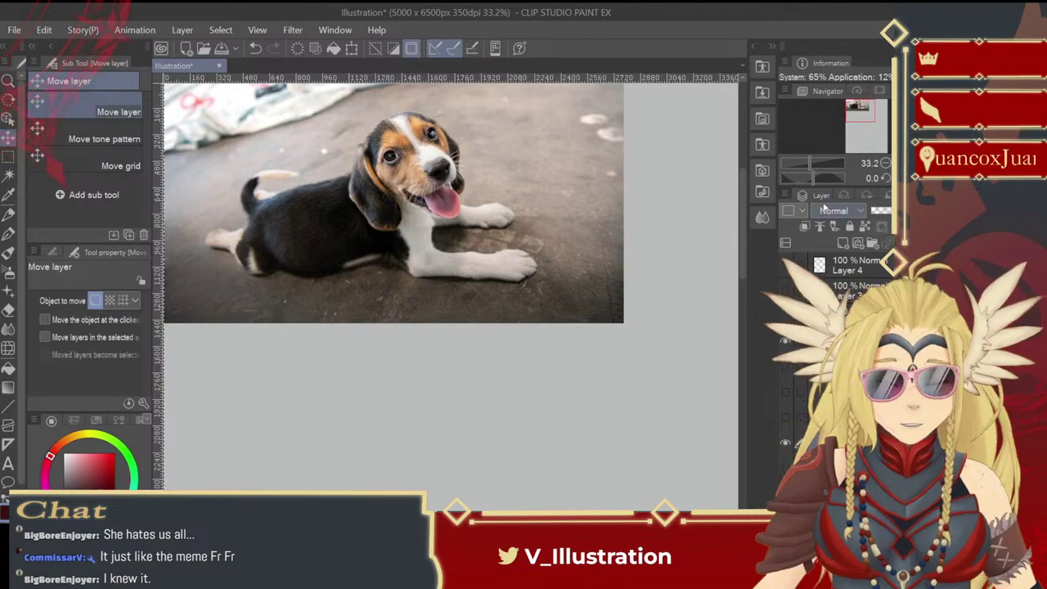
{"action": "left_click", "coordinate": [885, 163]}
{"action": "left_click_drag", "start_coordinate": [508, 275], "coordinate": [481, 255]}
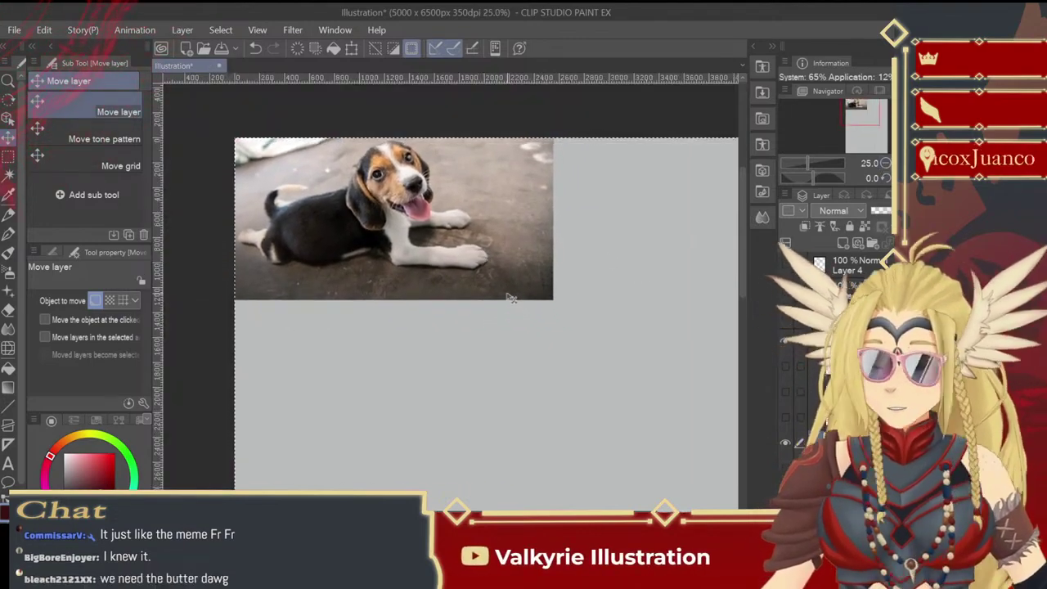
- Crop the puppy photo by deleting the strip of floor beyond the front paws and the strip below the body
{"action": "key", "text": "m"}
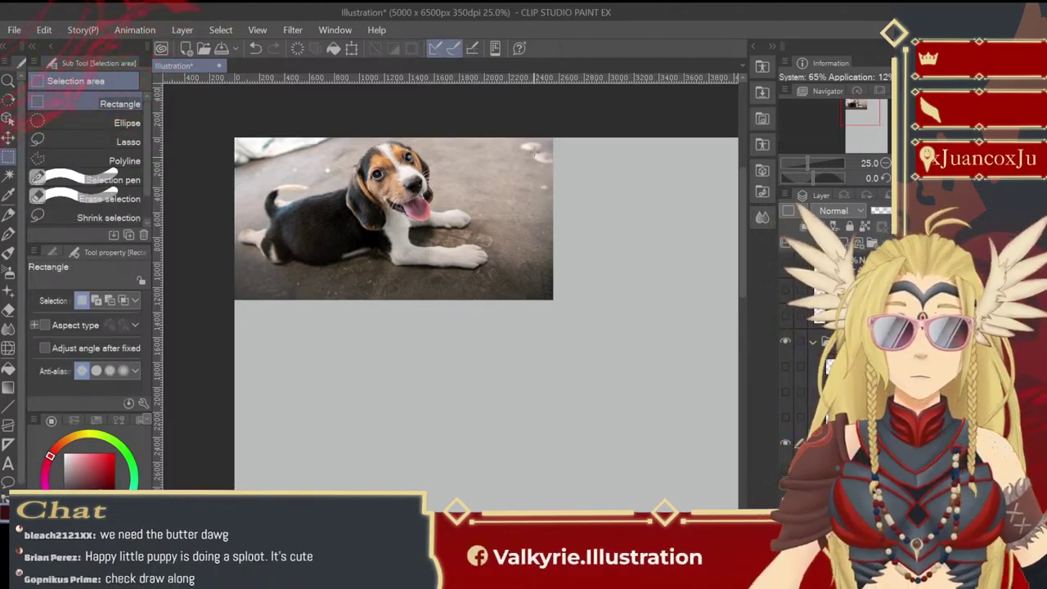
{"action": "left_click_drag", "start_coordinate": [490, 125], "coordinate": [584, 338]}
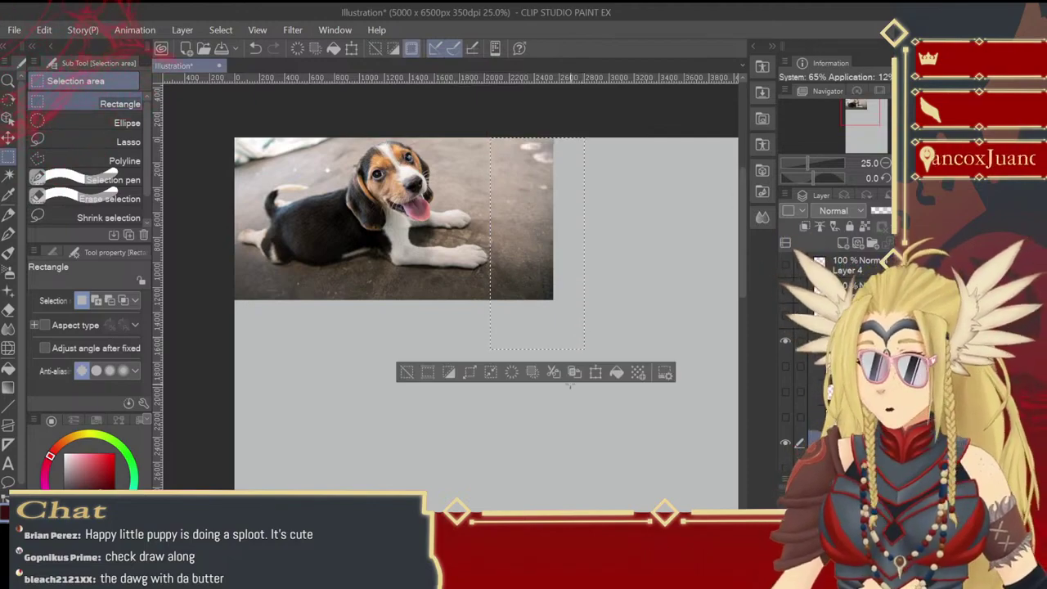
{"action": "key", "text": "Delete"}
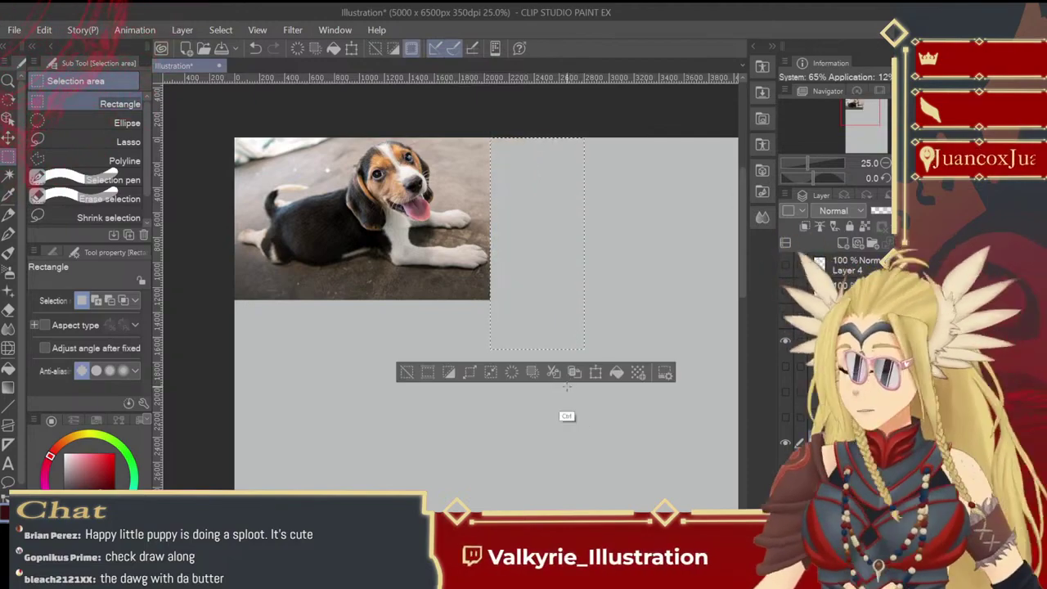
{"action": "key", "text": "ctrl+d"}
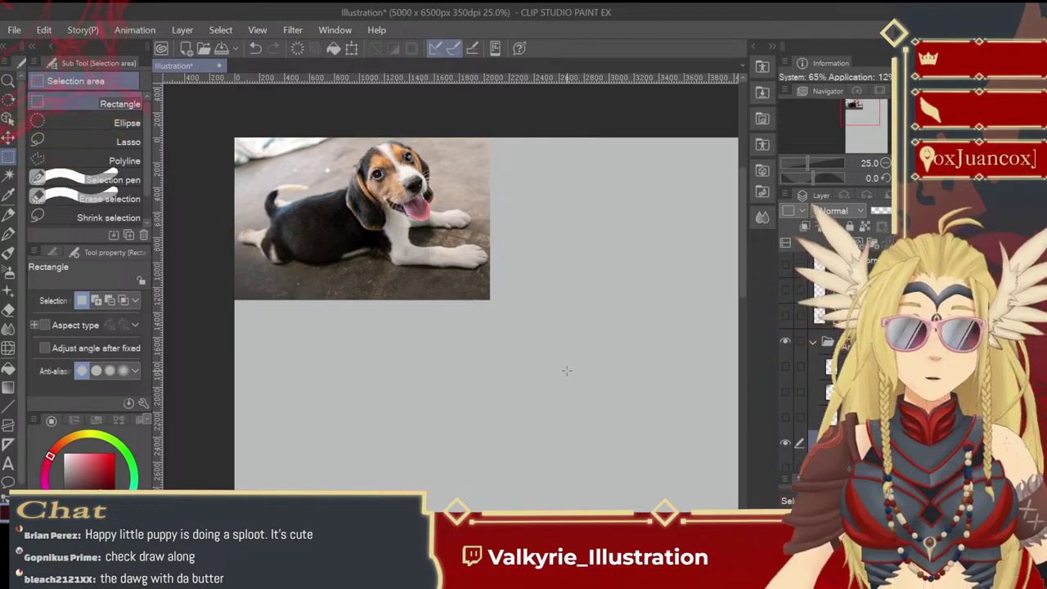
{"action": "left_click_drag", "start_coordinate": [211, 280], "coordinate": [559, 356]}
{"action": "key", "text": "Delete"}
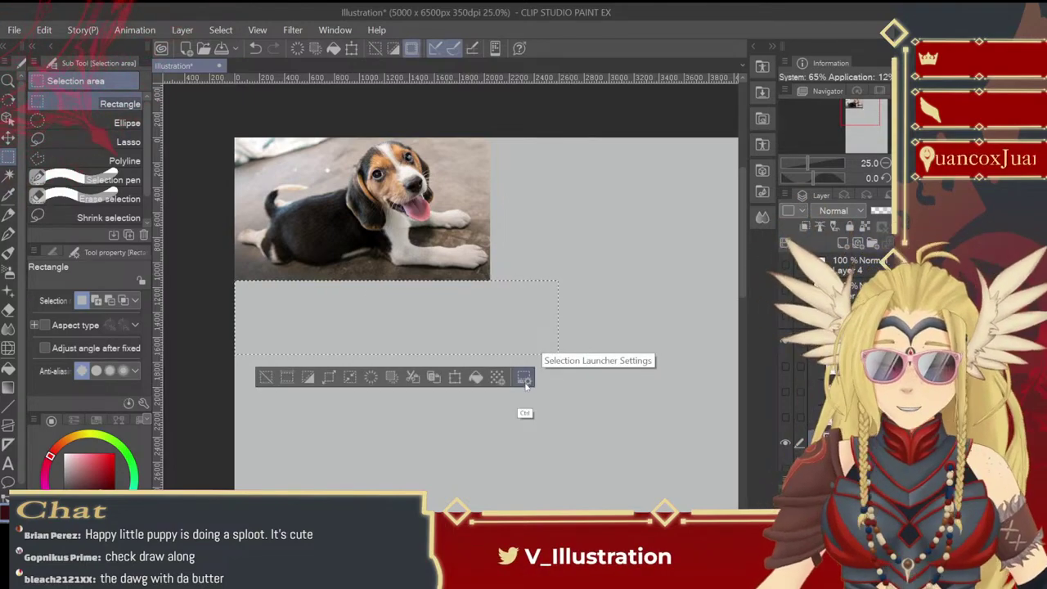
{"action": "key", "text": "ctrl+d"}
{"action": "left_click_drag", "start_coordinate": [512, 414], "coordinate": [481, 402]}
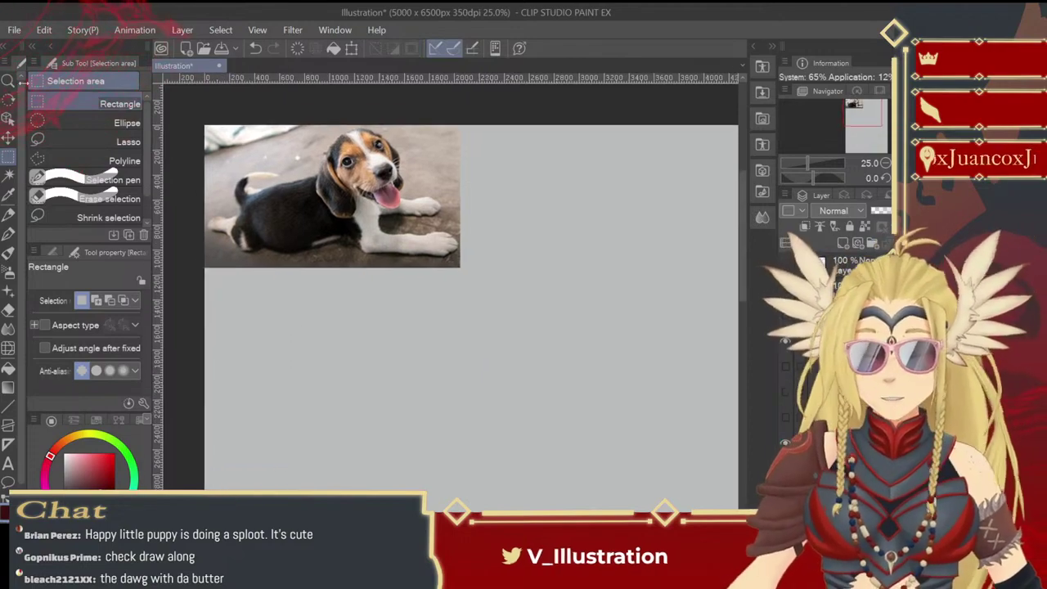
- Add a new raster layer above Layer 4 for the puppy sketch and switch to the Mapping pen
{"action": "left_click", "coordinate": [8, 81]}
{"action": "left_click", "coordinate": [505, 305]}
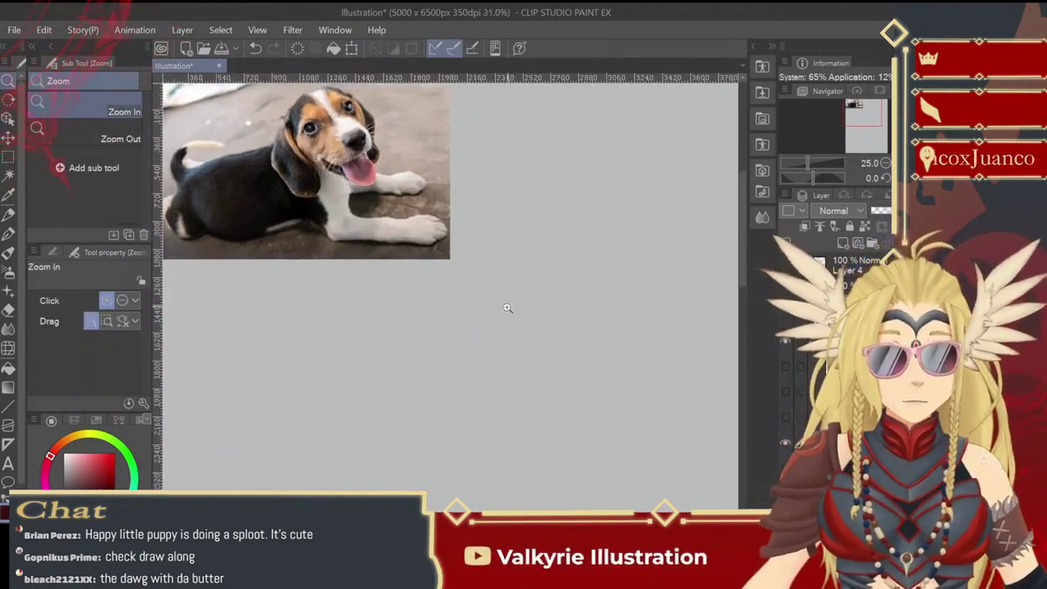
{"action": "left_click_drag", "start_coordinate": [548, 332], "coordinate": [532, 321]}
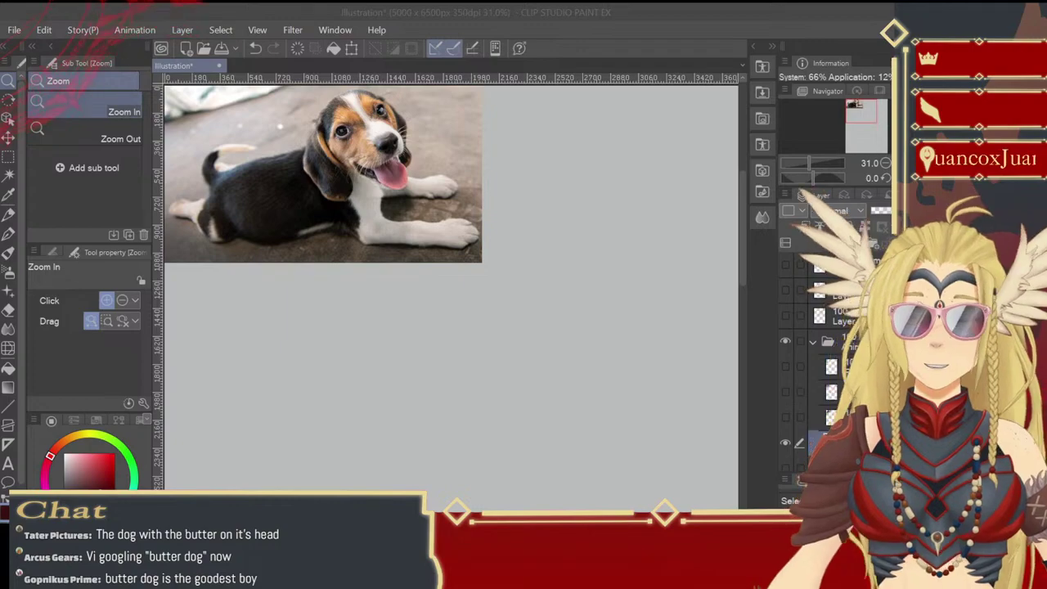
{"action": "key", "text": "p"}
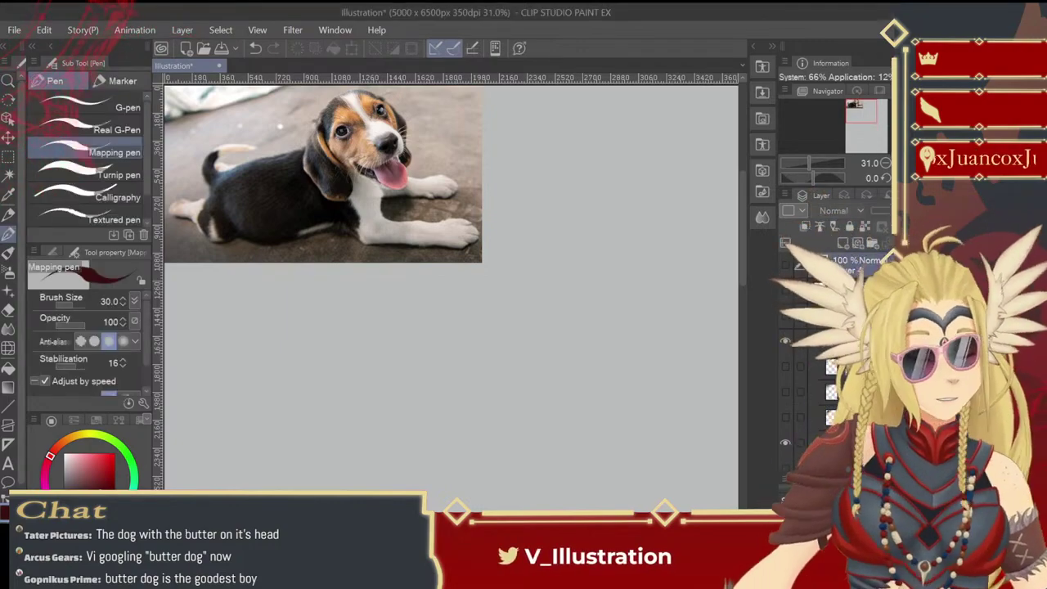
{"action": "left_click", "coordinate": [844, 244]}
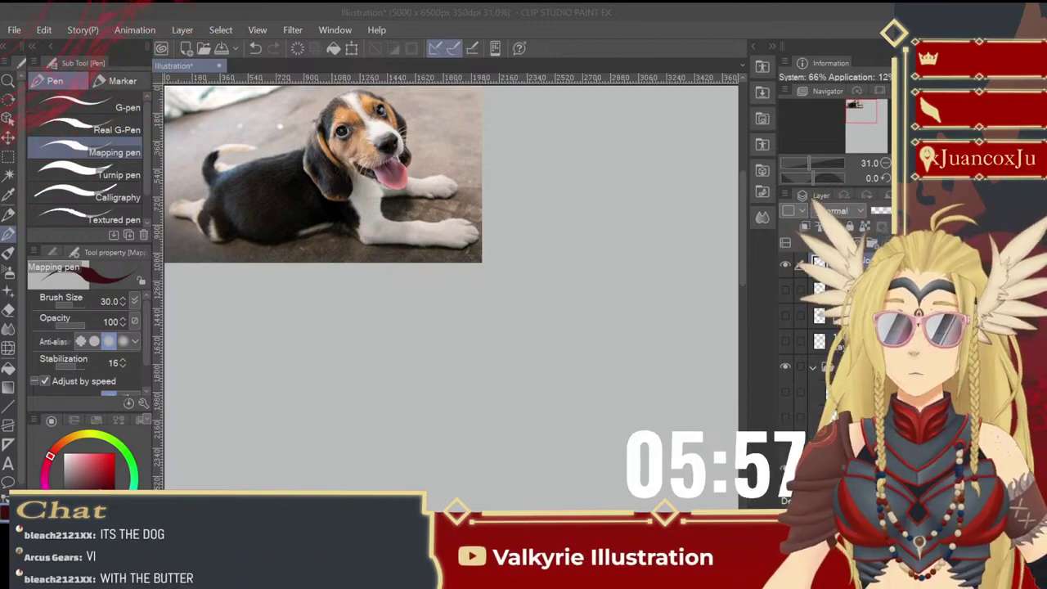
- Draw a wide rounded ellipse below the puppy photo as the body, closing and reinforcing its outline
{"action": "left_click", "coordinate": [520, 327]}
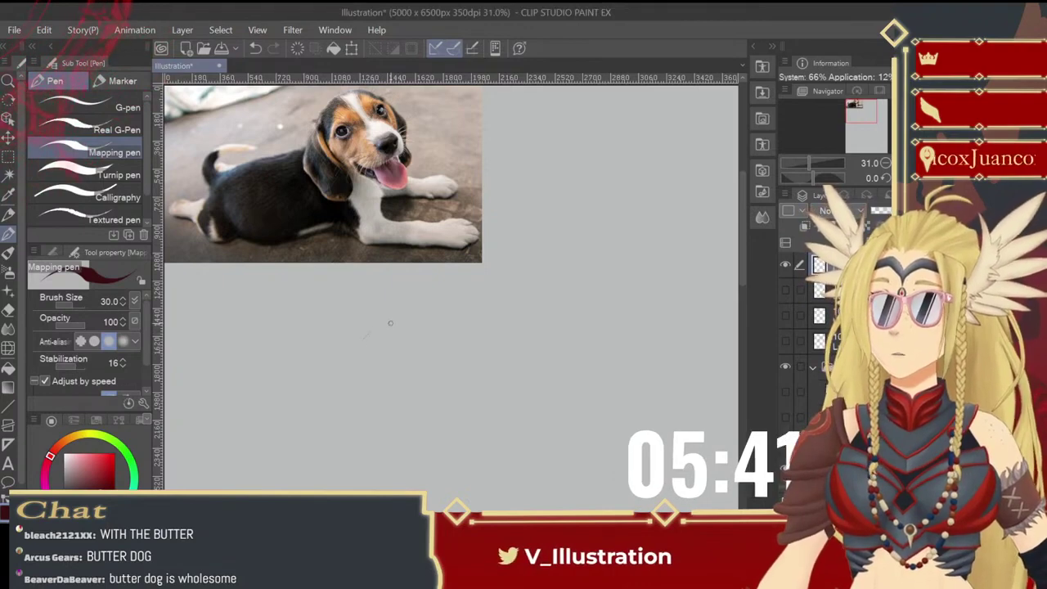
{"action": "mouse_move", "coordinate": [365, 335]}
{"action": "left_mouse_down"}
{"action": "mouse_move", "coordinate": [420, 318]}
{"action": "mouse_move", "coordinate": [357, 370]}
{"action": "mouse_move", "coordinate": [375, 395]}
{"action": "mouse_move", "coordinate": [498, 399]}
{"action": "mouse_move", "coordinate": [524, 366]}
{"action": "mouse_move", "coordinate": [466, 325]}
{"action": "left_mouse_up"}
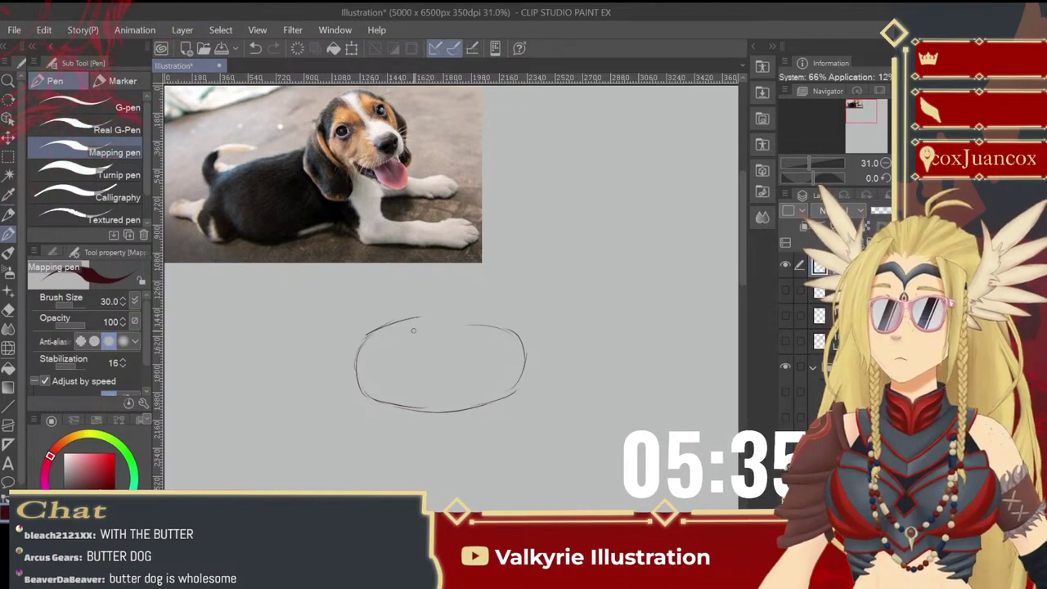
{"action": "left_click_drag", "start_coordinate": [401, 323], "coordinate": [485, 324]}
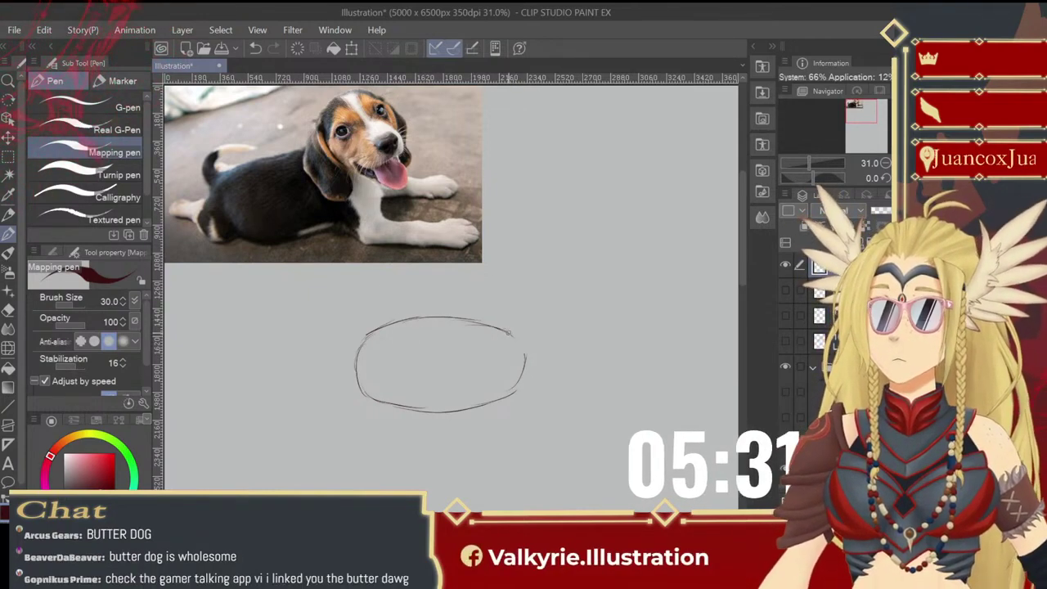
{"action": "mouse_move", "coordinate": [489, 325]}
{"action": "left_mouse_down"}
{"action": "mouse_move", "coordinate": [525, 358]}
{"action": "mouse_move", "coordinate": [519, 344]}
{"action": "mouse_move", "coordinate": [507, 398]}
{"action": "left_mouse_up"}
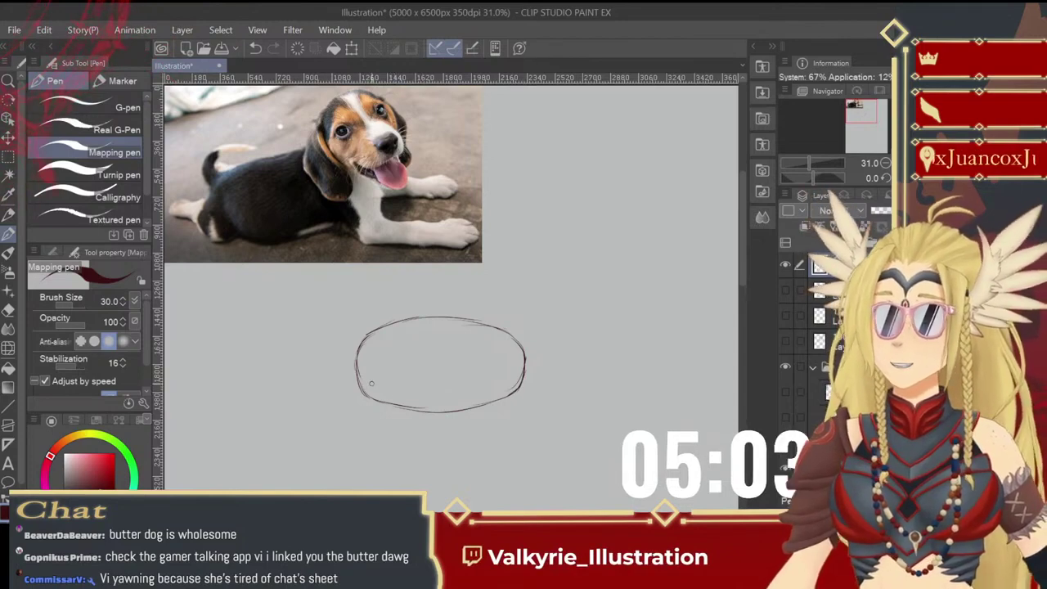
- Draw the hind leg as a small tapered oval overlapping the body's lower rear, with a rounder ellipse at its thick end
{"action": "mouse_move", "coordinate": [373, 381]}
{"action": "left_mouse_down"}
{"action": "mouse_move", "coordinate": [402, 402]}
{"action": "mouse_move", "coordinate": [393, 423]}
{"action": "mouse_move", "coordinate": [325, 408]}
{"action": "left_mouse_up"}
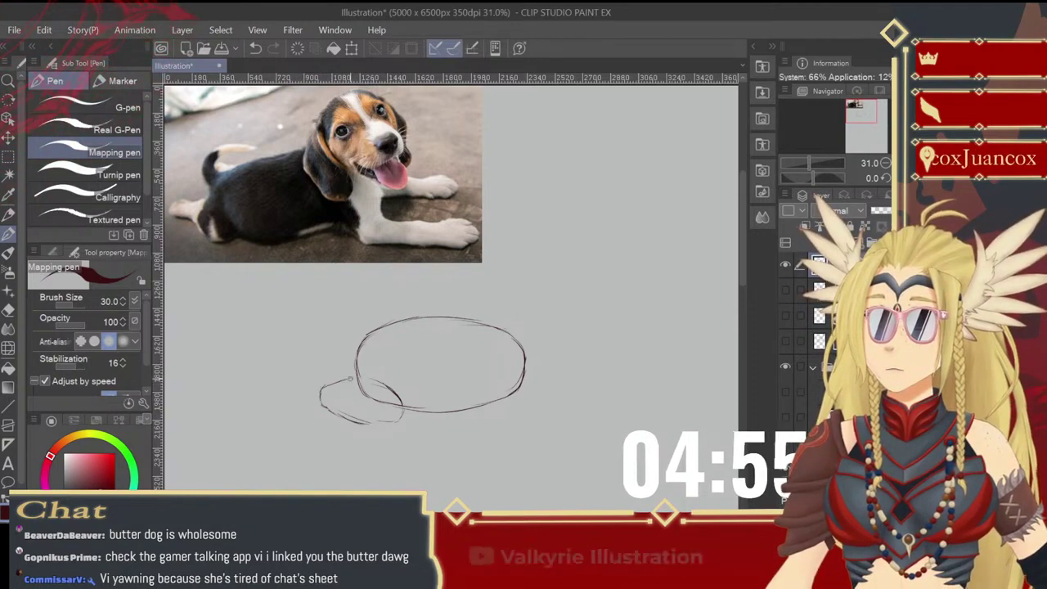
{"action": "mouse_move", "coordinate": [321, 389]}
{"action": "left_mouse_down"}
{"action": "mouse_move", "coordinate": [375, 376]}
{"action": "mouse_move", "coordinate": [401, 412]}
{"action": "mouse_move", "coordinate": [363, 425]}
{"action": "left_mouse_up"}
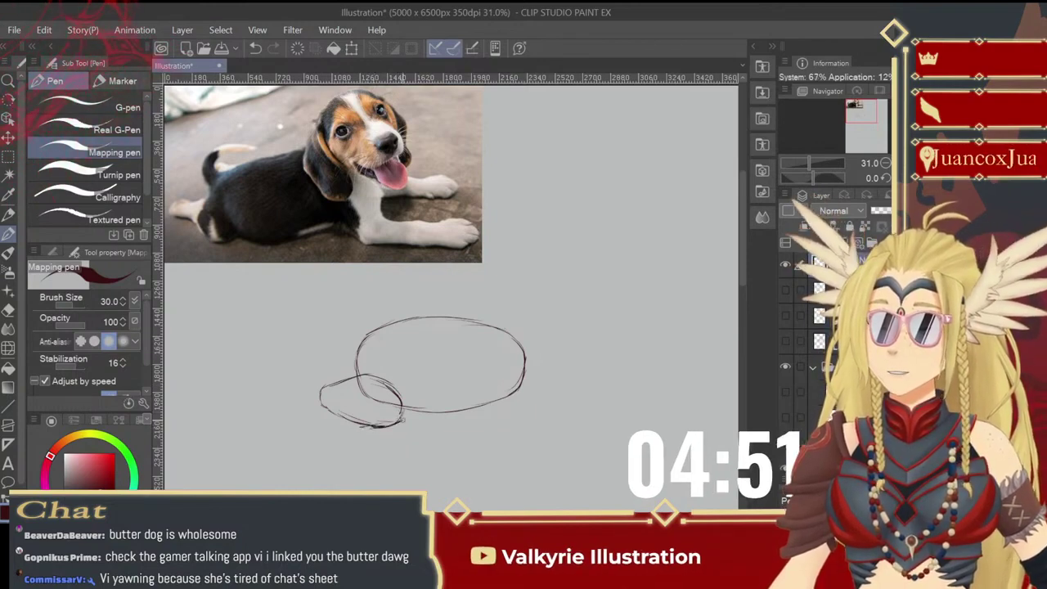
{"action": "left_click_drag", "start_coordinate": [346, 387], "coordinate": [348, 415]}
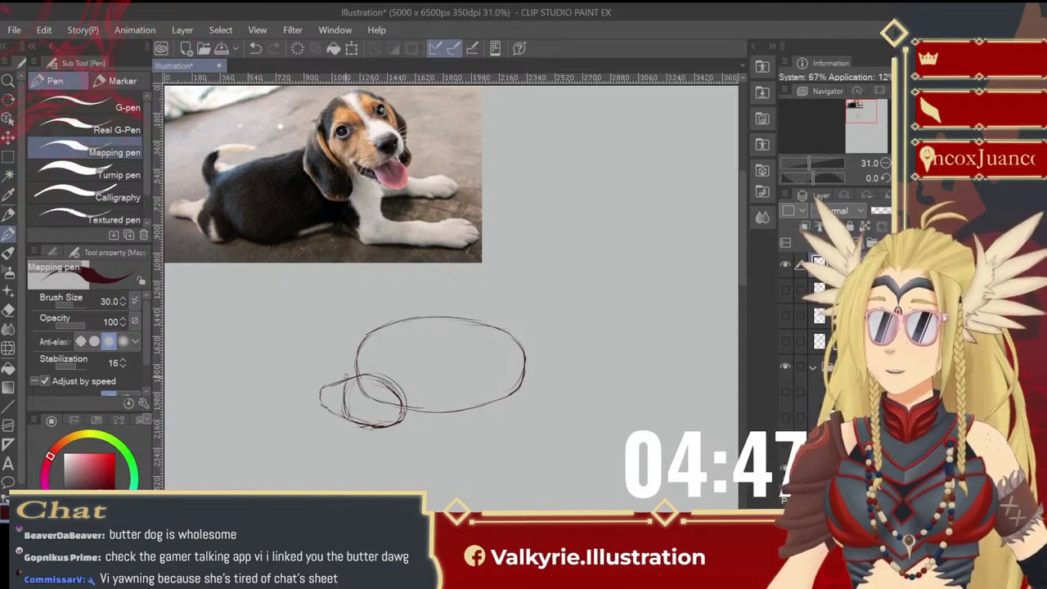
- Sketch the puppy's hind leg behind the thigh circle, refining the tapered joint and adding a narrow lower leg with a rounded paw
{"action": "left_click_drag", "start_coordinate": [349, 382], "coordinate": [350, 417]}
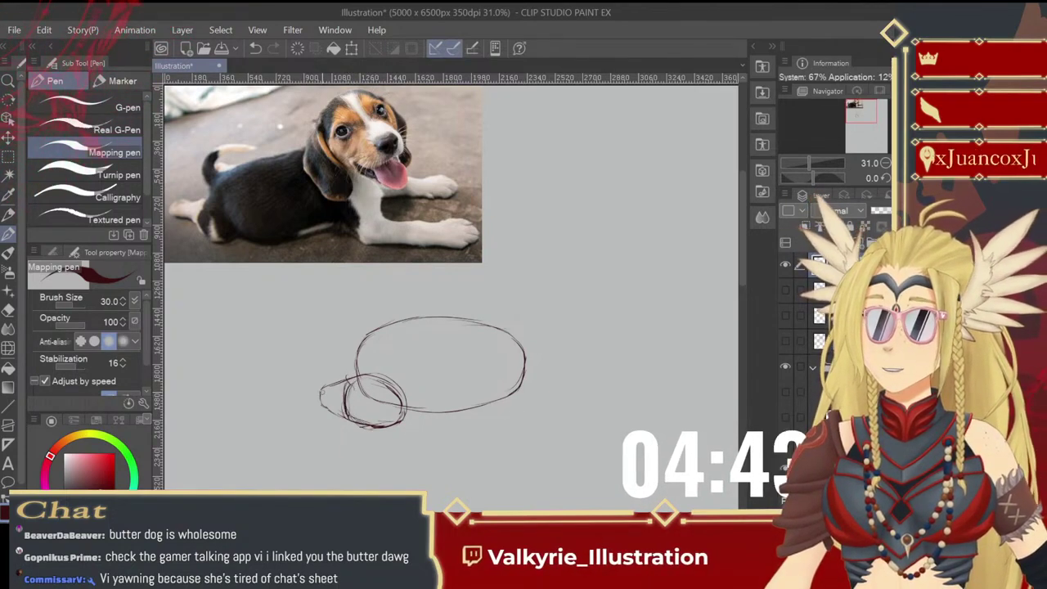
{"action": "mouse_move", "coordinate": [376, 379]}
{"action": "left_mouse_down"}
{"action": "mouse_move", "coordinate": [425, 376]}
{"action": "mouse_move", "coordinate": [377, 399]}
{"action": "left_mouse_up"}
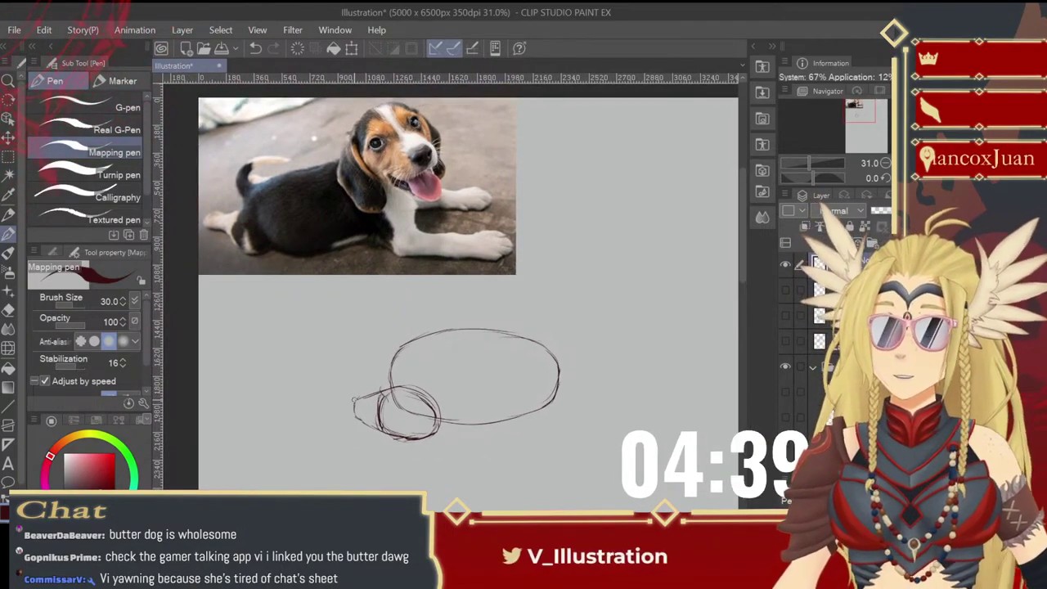
{"action": "mouse_move", "coordinate": [351, 397]}
{"action": "left_mouse_down"}
{"action": "mouse_move", "coordinate": [310, 400]}
{"action": "mouse_move", "coordinate": [307, 420]}
{"action": "mouse_move", "coordinate": [340, 419]}
{"action": "left_mouse_up"}
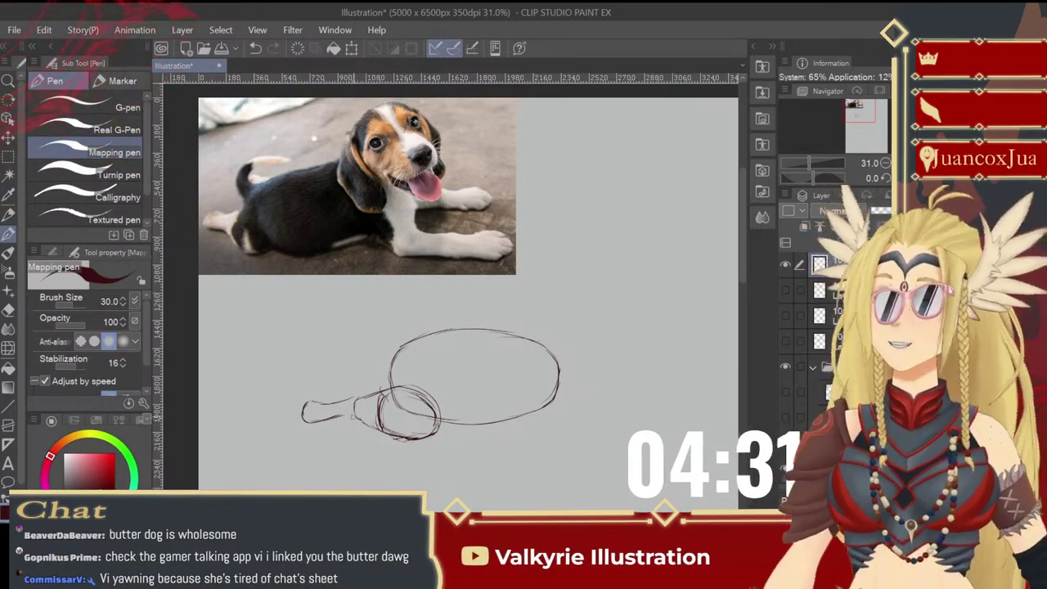
{"action": "left_click_drag", "start_coordinate": [348, 413], "coordinate": [347, 417]}
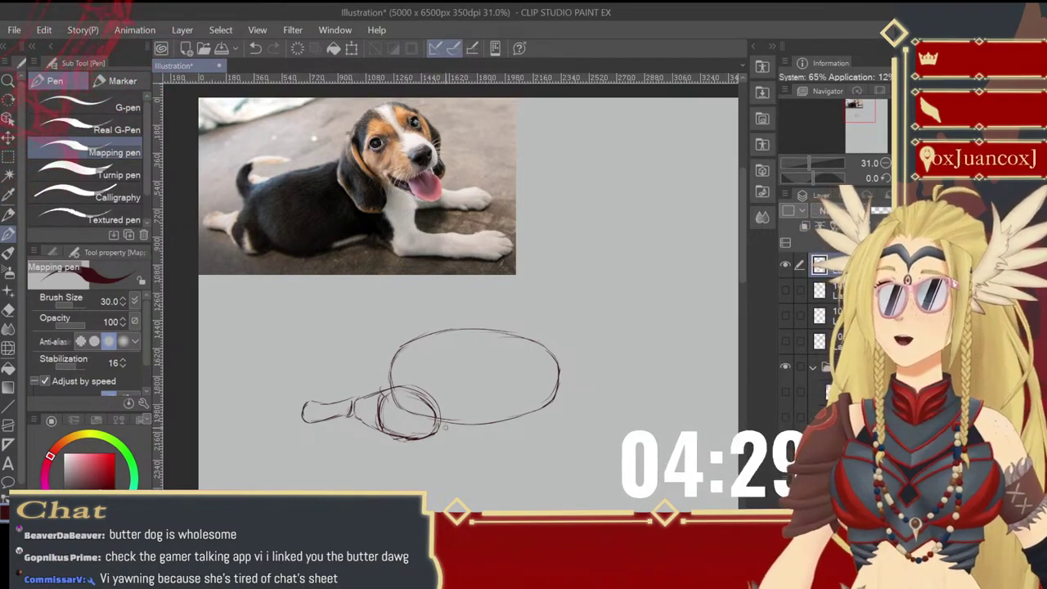
{"action": "mouse_move", "coordinate": [466, 444]}
{"action": "left_mouse_down"}
{"action": "mouse_move", "coordinate": [448, 452]}
{"action": "mouse_move", "coordinate": [458, 449]}
{"action": "left_mouse_up"}
- Sketch the tail's base segment at the upper rear of the body oval, with the Mapping pen's brush size at 40
{"action": "mouse_move", "coordinate": [393, 370]}
{"action": "left_mouse_down"}
{"action": "mouse_move", "coordinate": [403, 398]}
{"action": "mouse_move", "coordinate": [375, 396]}
{"action": "mouse_move", "coordinate": [394, 383]}
{"action": "left_mouse_up"}
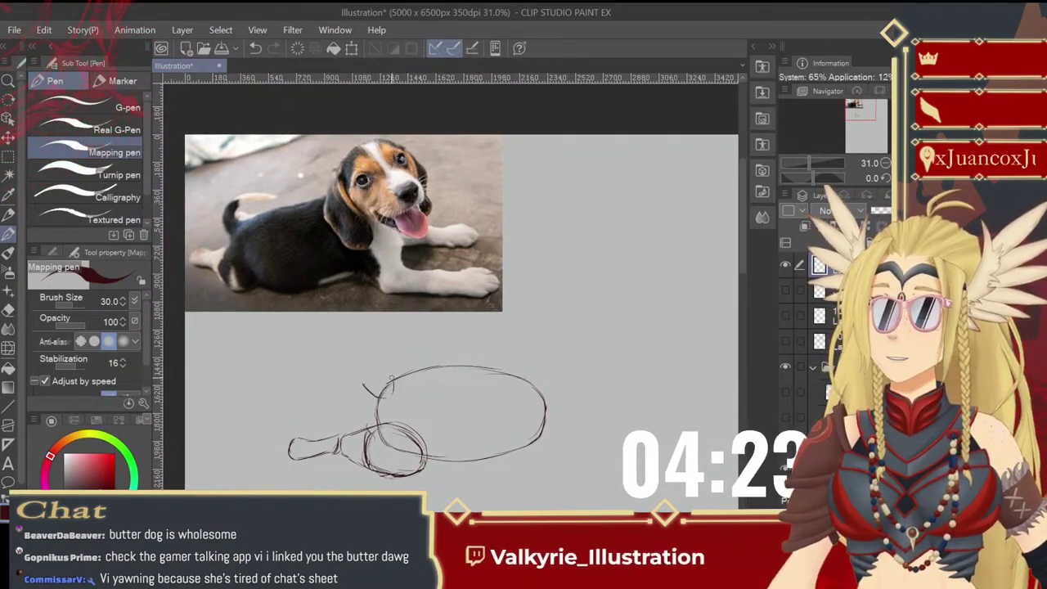
{"action": "key", "text": "bracketright"}
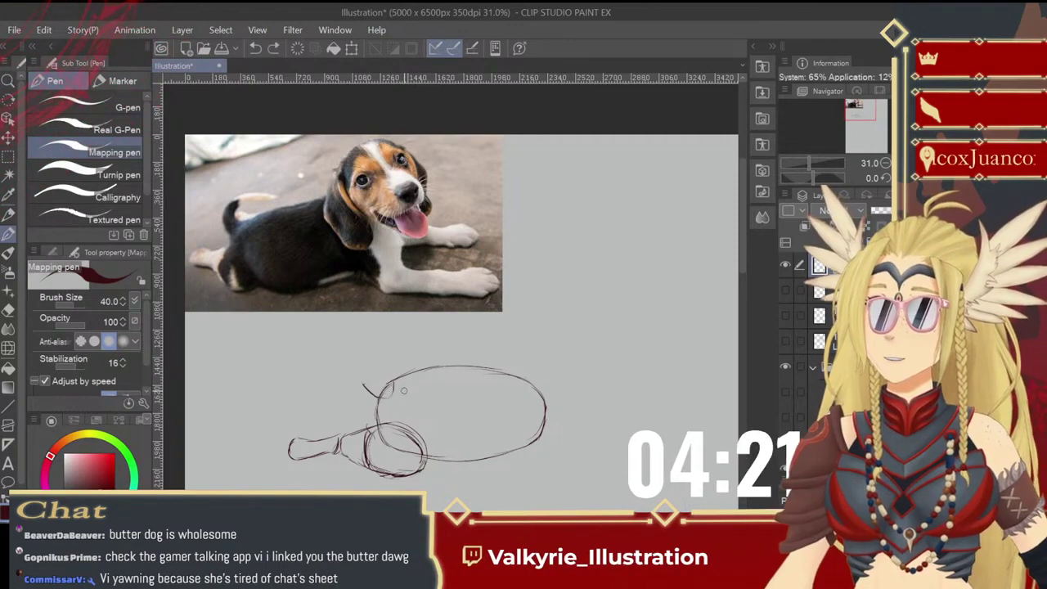
{"action": "mouse_move", "coordinate": [376, 396]}
{"action": "left_mouse_down"}
{"action": "mouse_move", "coordinate": [391, 375]}
{"action": "mouse_move", "coordinate": [364, 383]}
{"action": "mouse_move", "coordinate": [369, 371]}
{"action": "mouse_move", "coordinate": [351, 349]}
{"action": "left_mouse_up"}
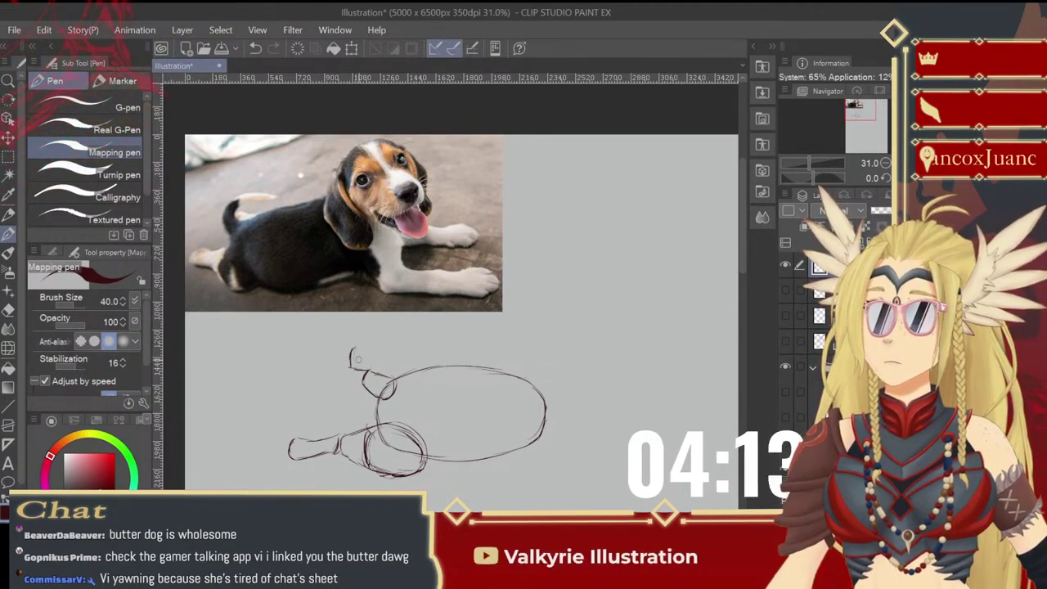
{"action": "key", "text": "ctrl+z"}
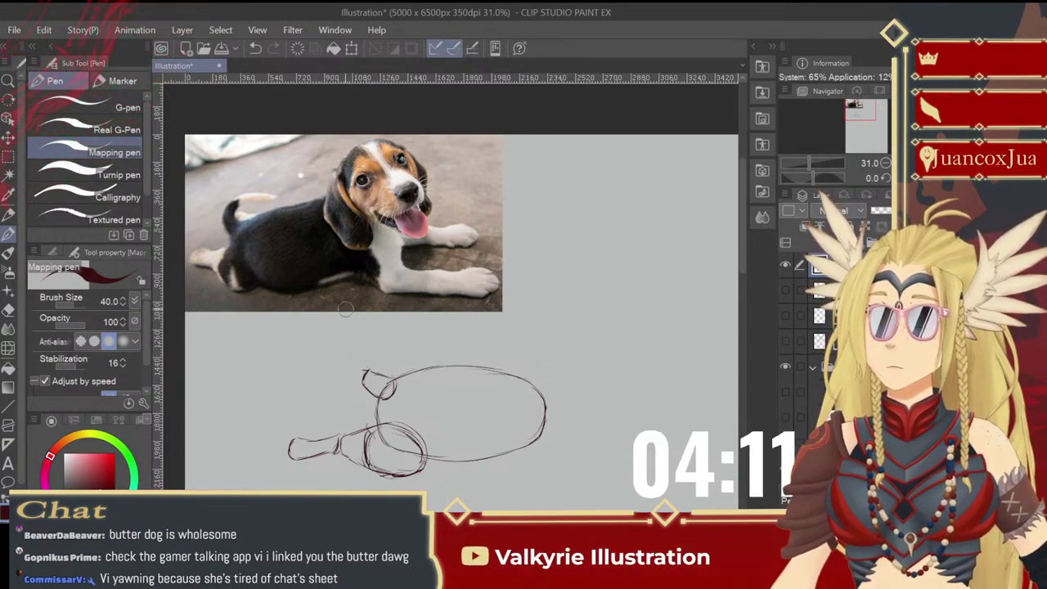
{"action": "mouse_move", "coordinate": [365, 373]}
{"action": "left_mouse_down"}
{"action": "mouse_move", "coordinate": [353, 362]}
{"action": "mouse_move", "coordinate": [362, 344]}
{"action": "left_mouse_up"}
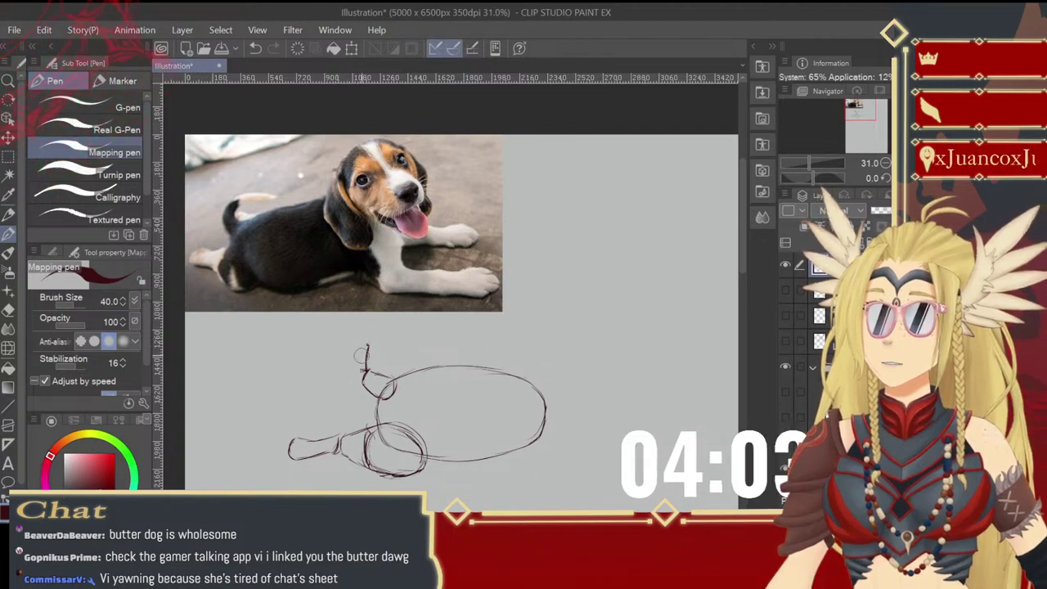
{"action": "key", "text": "ctrl+z"}
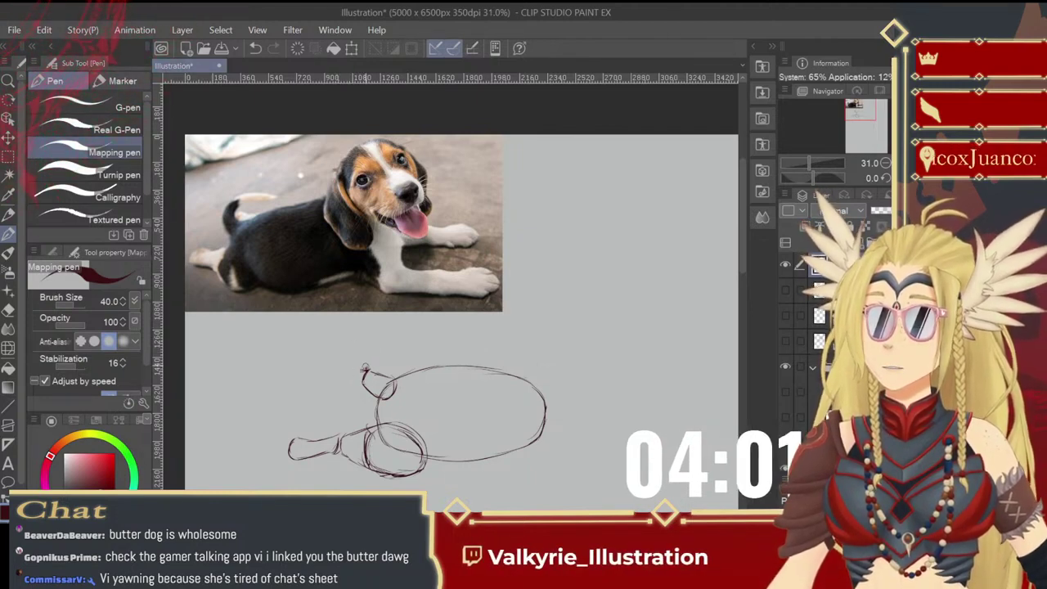
- Sketch the tail's middle segment and curved tip above its base, arching forward toward the body
{"action": "left_click_drag", "start_coordinate": [357, 360], "coordinate": [378, 351]}
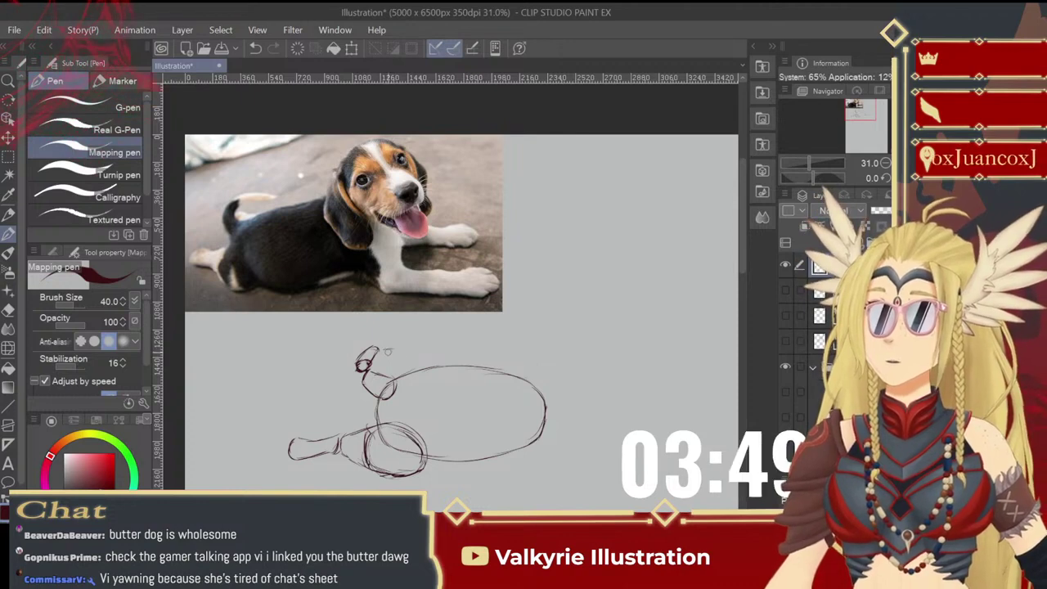
{"action": "mouse_move", "coordinate": [381, 349]}
{"action": "left_mouse_down"}
{"action": "mouse_move", "coordinate": [405, 359]}
{"action": "mouse_move", "coordinate": [383, 346]}
{"action": "left_mouse_up"}
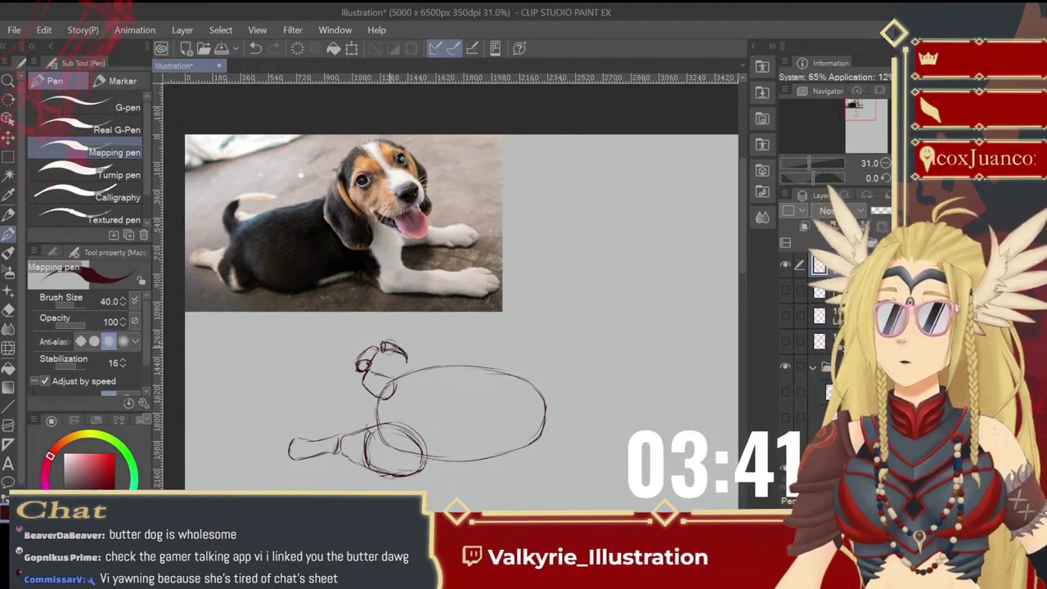
{"action": "left_click_drag", "start_coordinate": [399, 345], "coordinate": [406, 354]}
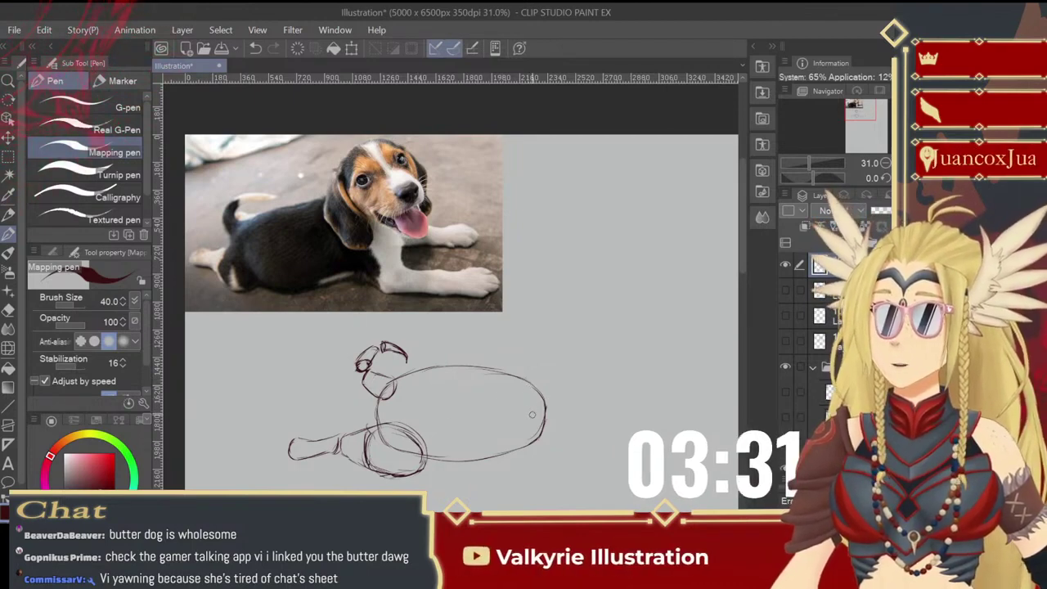
- Block in the near front leg with a wedge-shaped upper leg at the chest and a long horizontal forearm cylinder
{"action": "mouse_move", "coordinate": [531, 419]}
{"action": "left_mouse_down"}
{"action": "mouse_move", "coordinate": [513, 438]}
{"action": "mouse_move", "coordinate": [528, 417]}
{"action": "mouse_move", "coordinate": [516, 439]}
{"action": "mouse_move", "coordinate": [556, 463]}
{"action": "left_mouse_up"}
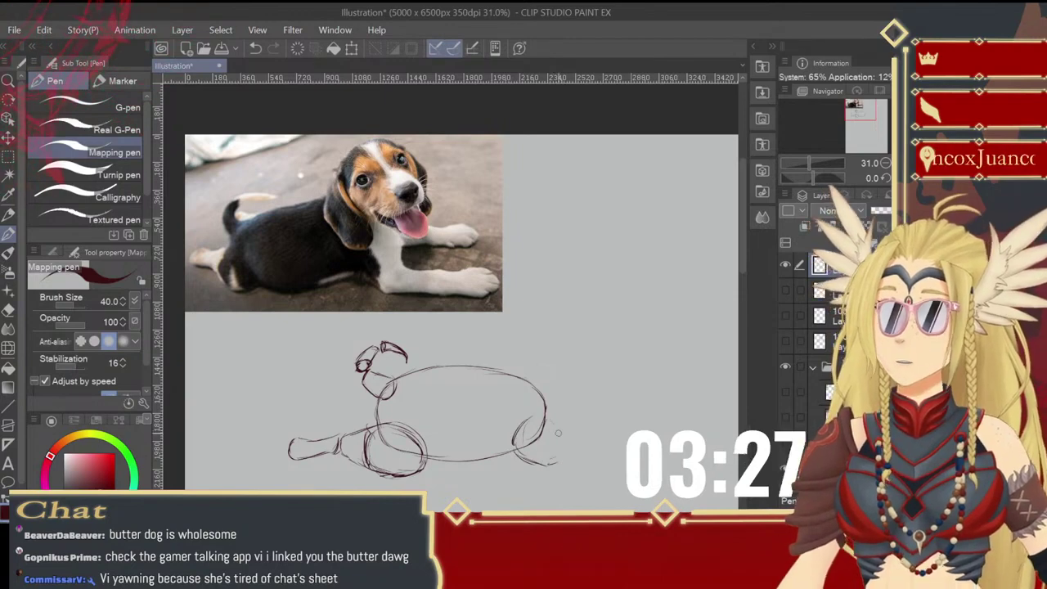
{"action": "mouse_move", "coordinate": [548, 413]}
{"action": "left_mouse_down"}
{"action": "mouse_move", "coordinate": [556, 461]}
{"action": "mouse_move", "coordinate": [480, 397]}
{"action": "mouse_move", "coordinate": [484, 418]}
{"action": "mouse_move", "coordinate": [500, 415]}
{"action": "left_mouse_up"}
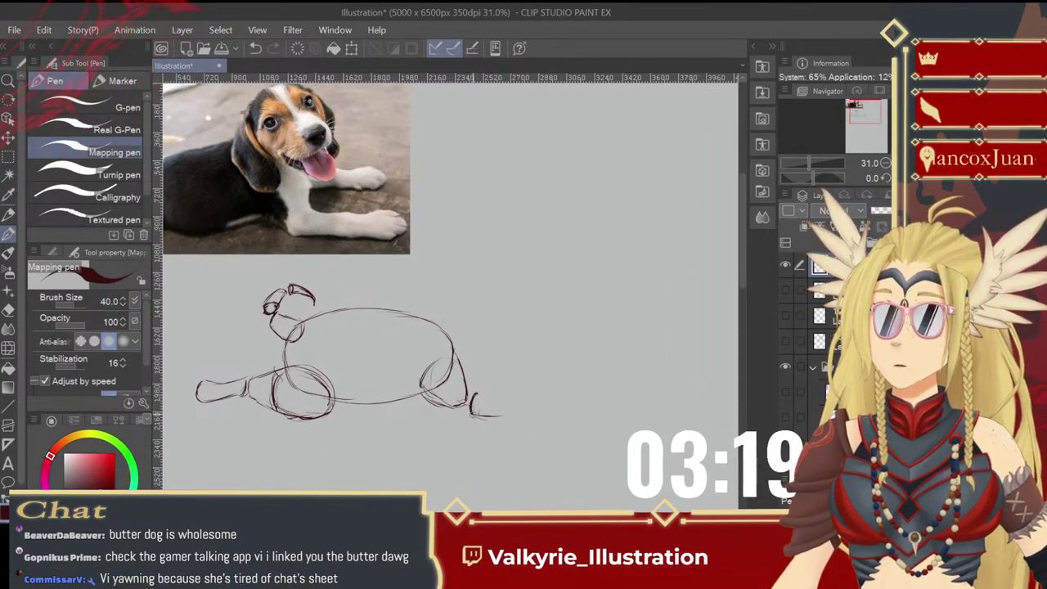
{"action": "left_click_drag", "start_coordinate": [472, 414], "coordinate": [523, 415]}
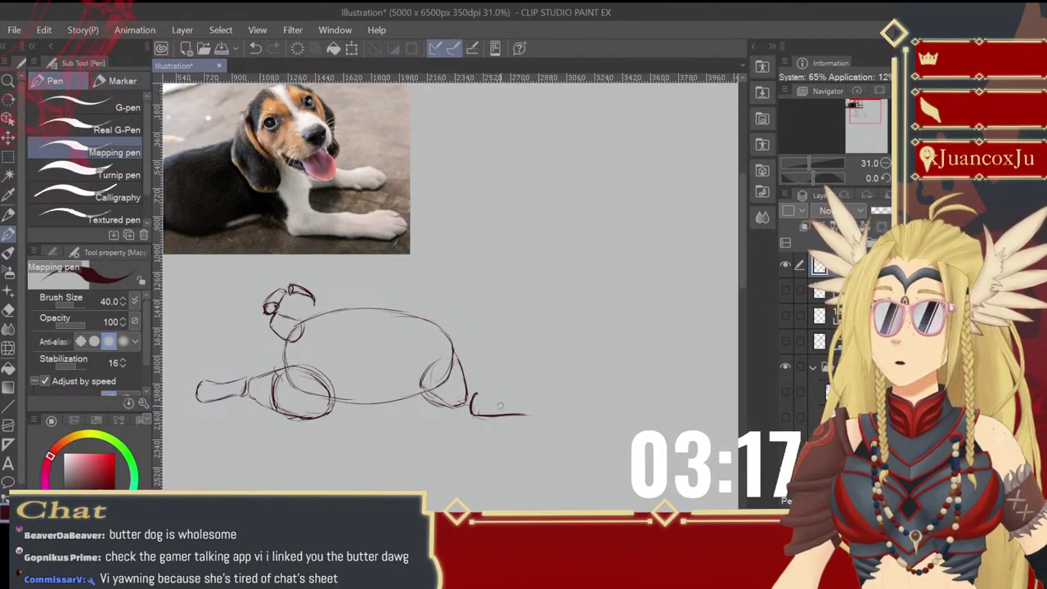
{"action": "left_click_drag", "start_coordinate": [477, 394], "coordinate": [508, 395]}
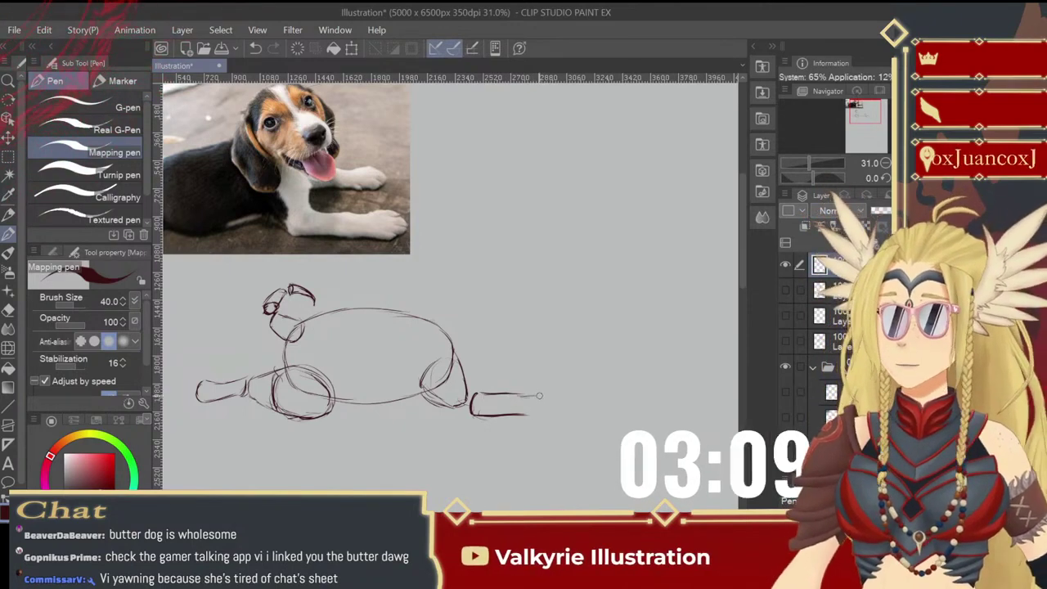
{"action": "left_click_drag", "start_coordinate": [531, 397], "coordinate": [533, 412]}
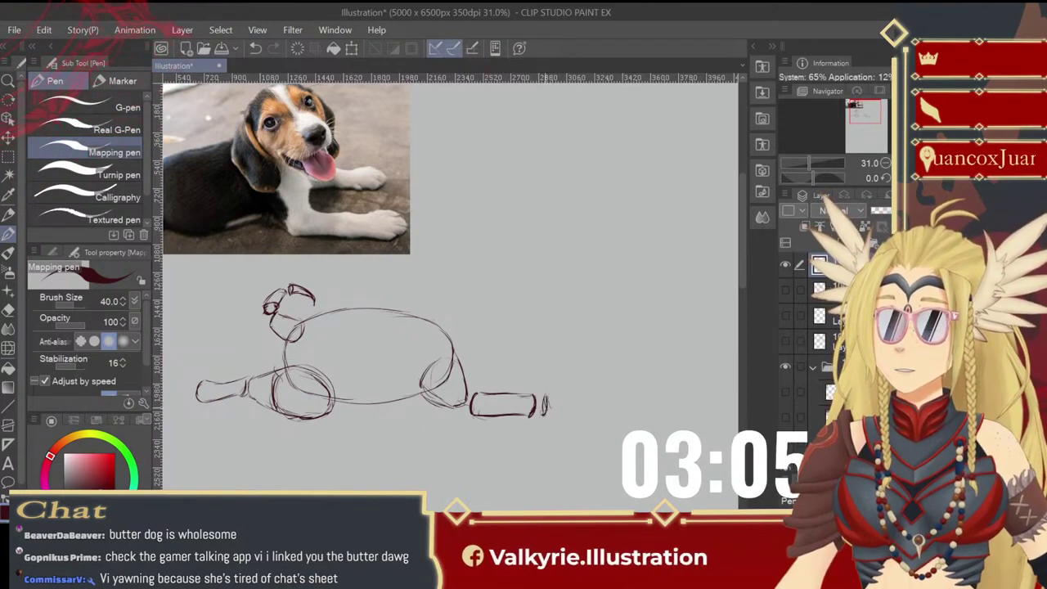
- Sketch the near front paw as a flared block beyond the forearm and clean up the shapes' ends
{"action": "left_click_drag", "start_coordinate": [543, 397], "coordinate": [588, 418]}
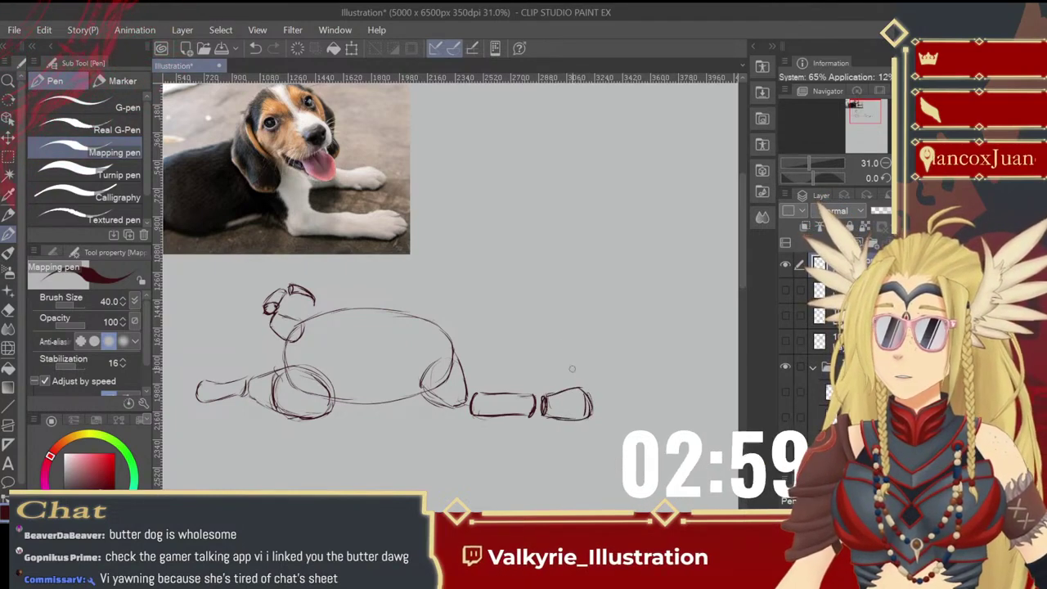
{"action": "key", "text": "ctrl+z"}
{"action": "left_click_drag", "start_coordinate": [586, 393], "coordinate": [587, 413]}
{"action": "left_click_drag", "start_coordinate": [532, 434], "coordinate": [571, 465]}
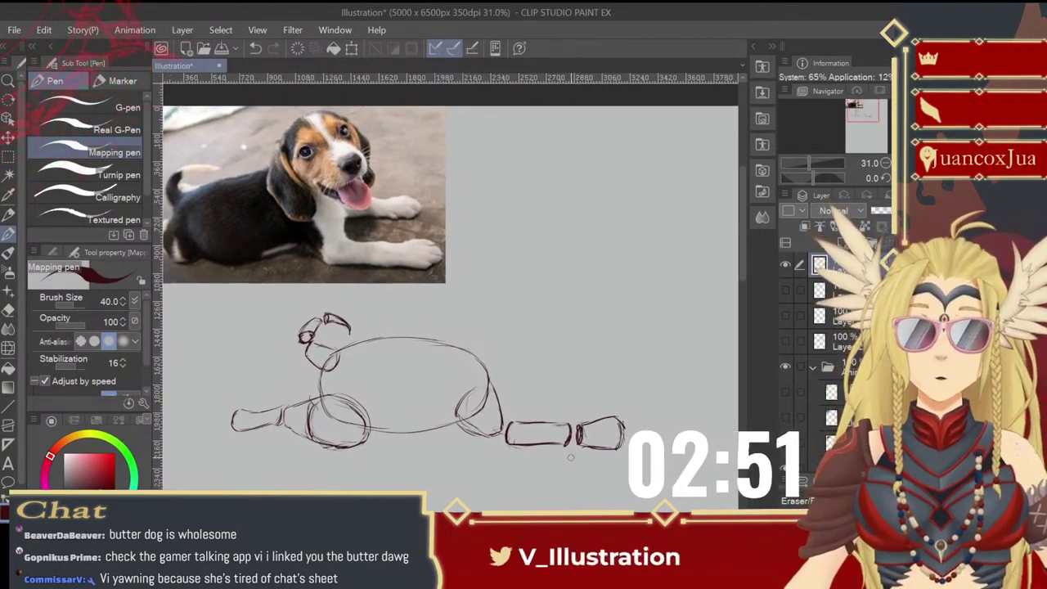
{"action": "left_click_drag", "start_coordinate": [567, 435], "coordinate": [564, 445]}
- Sketch a large round construction circle for the head above the front end of the body
{"action": "mouse_move", "coordinate": [546, 388]}
{"action": "left_mouse_down"}
{"action": "mouse_move", "coordinate": [560, 398]}
{"action": "mouse_move", "coordinate": [545, 376]}
{"action": "mouse_move", "coordinate": [524, 377]}
{"action": "left_mouse_up"}
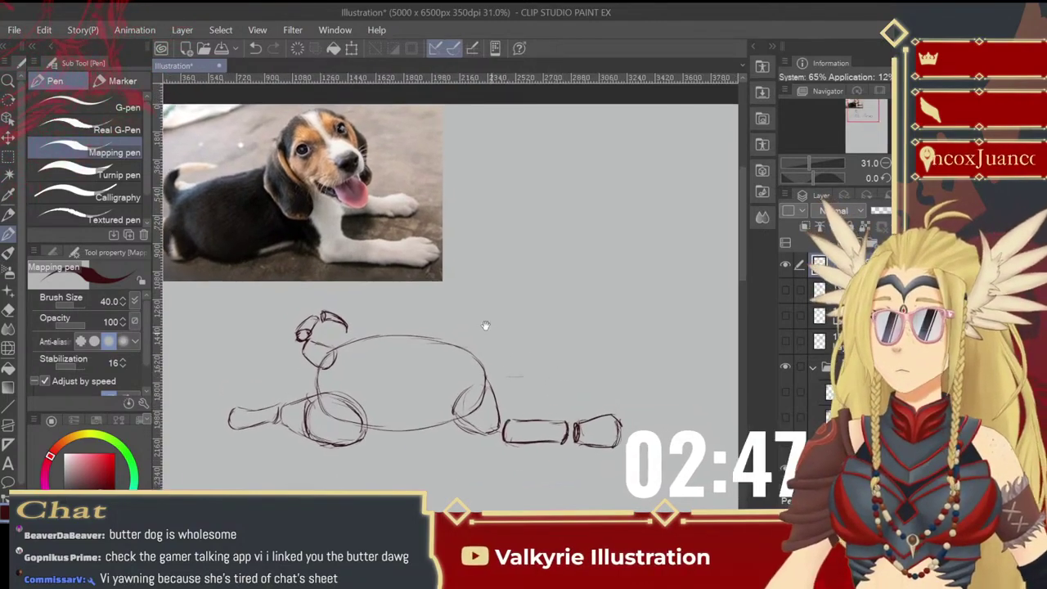
{"action": "left_click_drag", "start_coordinate": [486, 325], "coordinate": [525, 339]}
{"action": "mouse_move", "coordinate": [476, 301]}
{"action": "left_mouse_down"}
{"action": "mouse_move", "coordinate": [523, 260]}
{"action": "mouse_move", "coordinate": [515, 331]}
{"action": "left_mouse_up"}
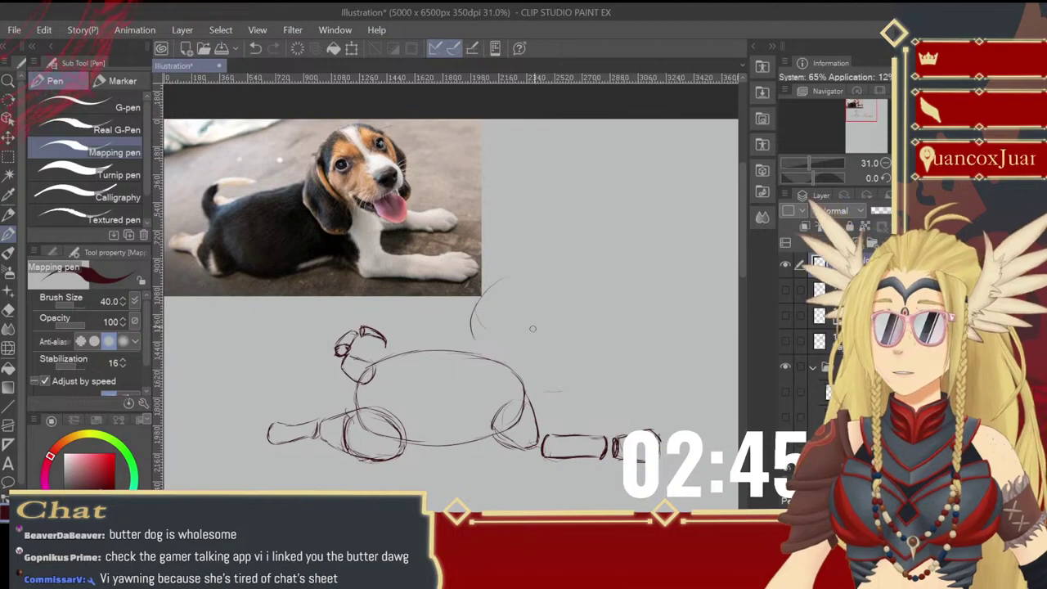
{"action": "mouse_move", "coordinate": [500, 276]}
{"action": "left_mouse_down"}
{"action": "mouse_move", "coordinate": [499, 352]}
{"action": "mouse_move", "coordinate": [483, 312]}
{"action": "mouse_move", "coordinate": [516, 319]}
{"action": "mouse_move", "coordinate": [495, 361]}
{"action": "left_mouse_up"}
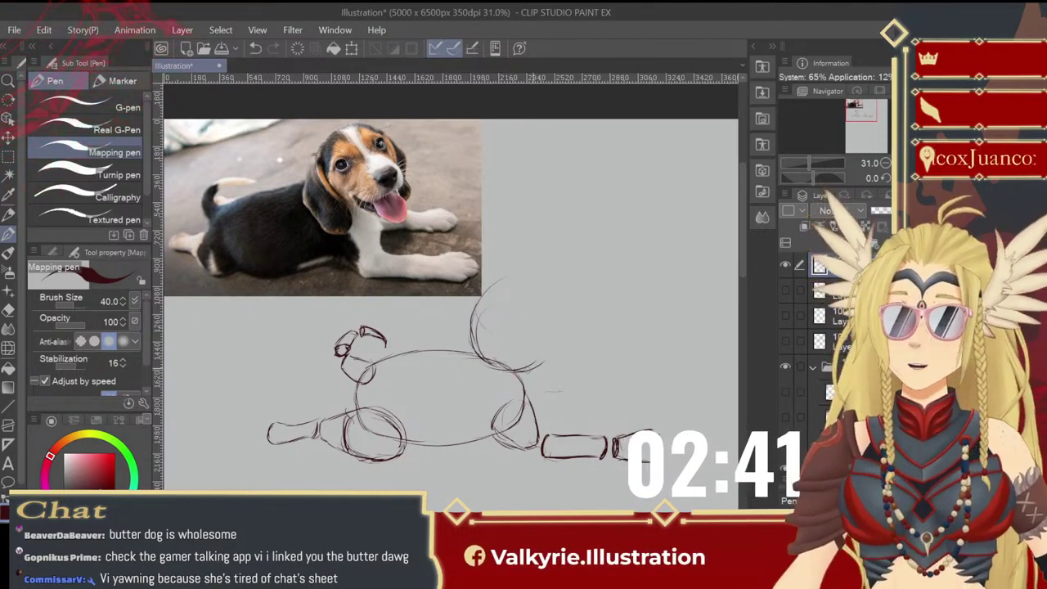
{"action": "left_click_drag", "start_coordinate": [513, 276], "coordinate": [556, 330]}
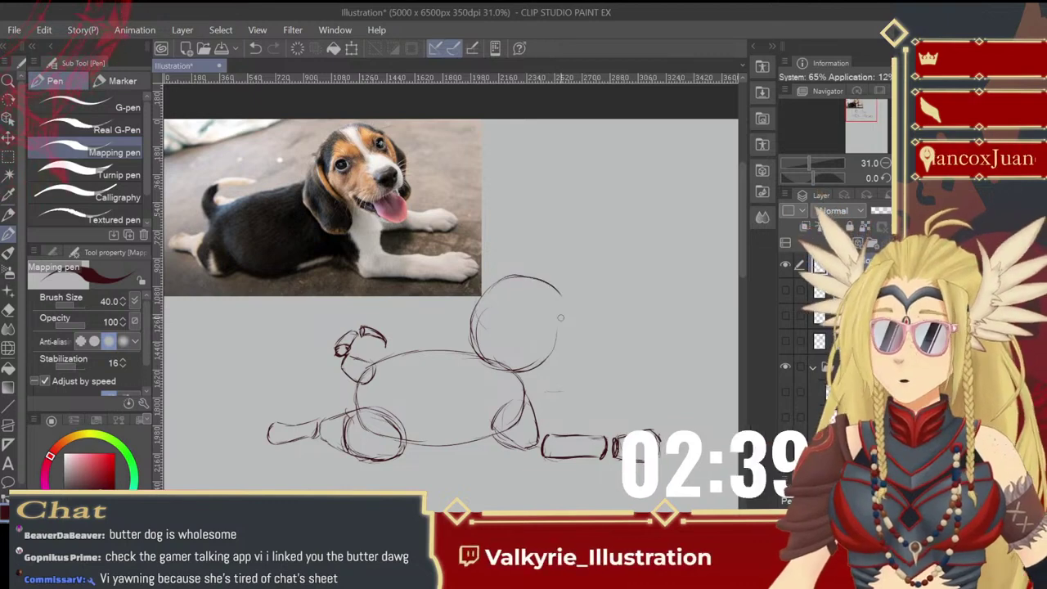
{"action": "left_click_drag", "start_coordinate": [543, 288], "coordinate": [546, 360]}
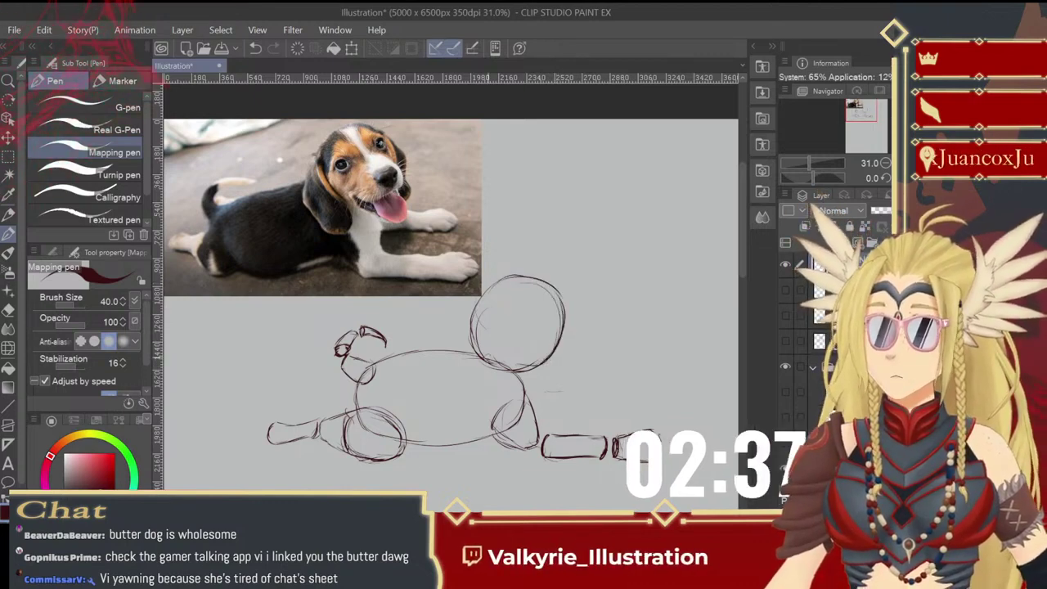
{"action": "left_click_drag", "start_coordinate": [440, 365], "coordinate": [419, 368]}
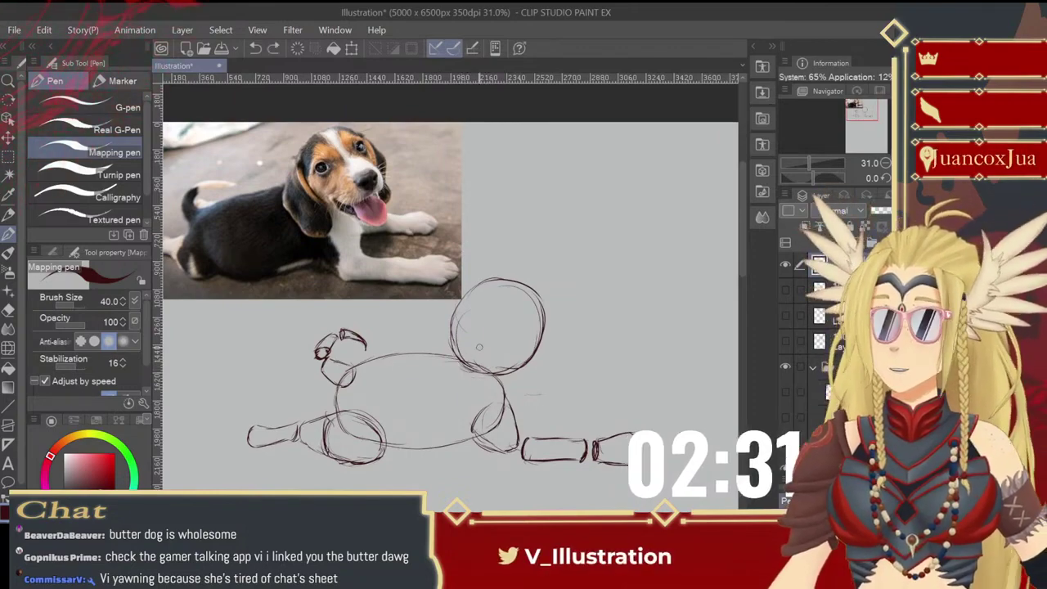
- Lasso the head circle, move it slightly lower so it overlaps the body, and clear the selection
{"action": "key", "text": "m"}
{"action": "left_click", "coordinate": [92, 142]}
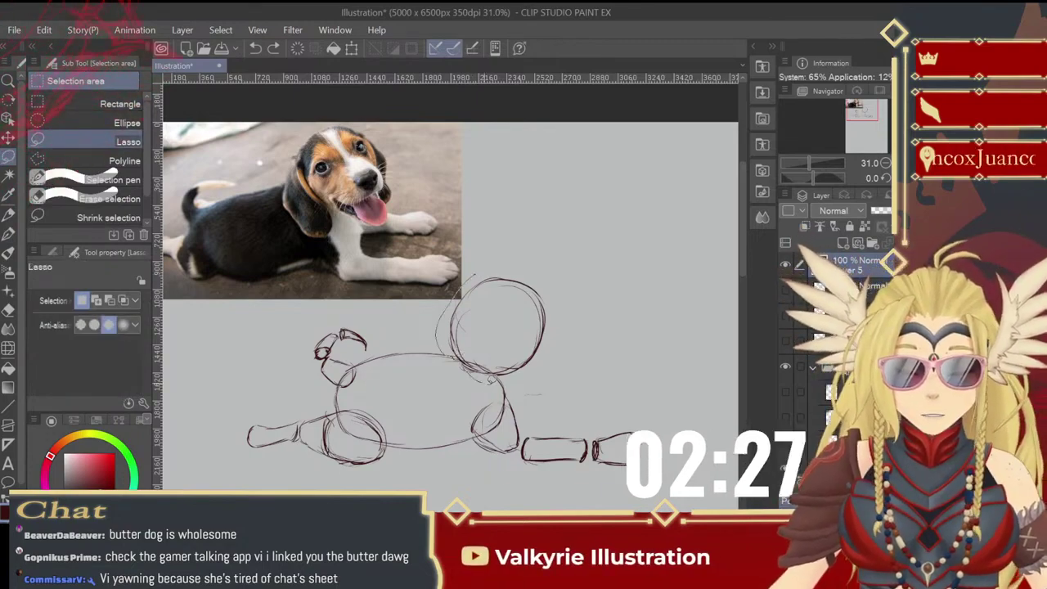
{"action": "mouse_move", "coordinate": [494, 380]}
{"action": "left_mouse_down"}
{"action": "mouse_move", "coordinate": [555, 278]}
{"action": "mouse_move", "coordinate": [483, 270]}
{"action": "left_mouse_up"}
{"action": "left_click", "coordinate": [8, 137]}
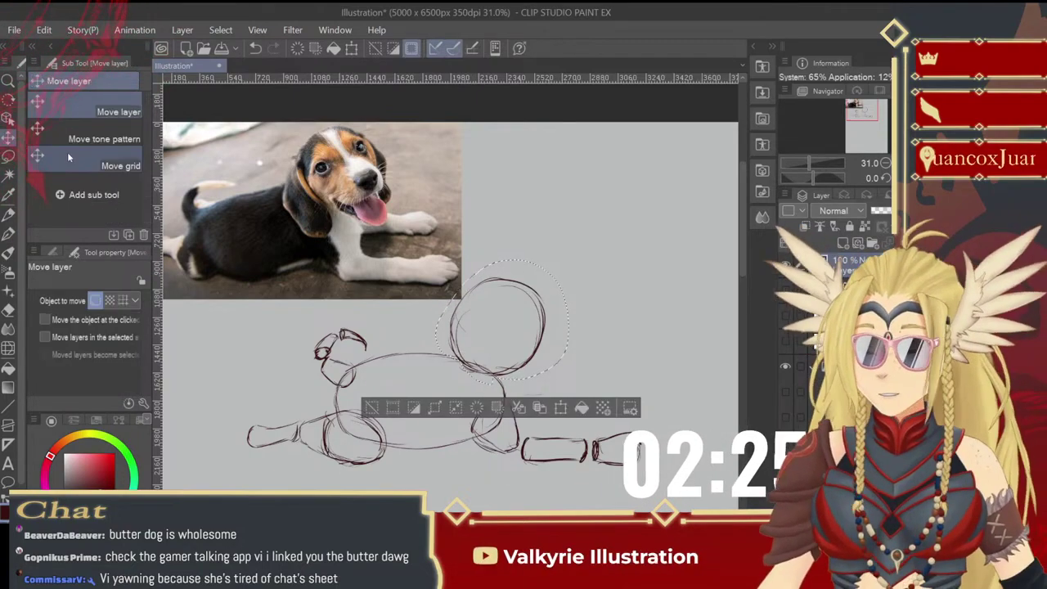
{"action": "left_click_drag", "start_coordinate": [508, 357], "coordinate": [500, 374]}
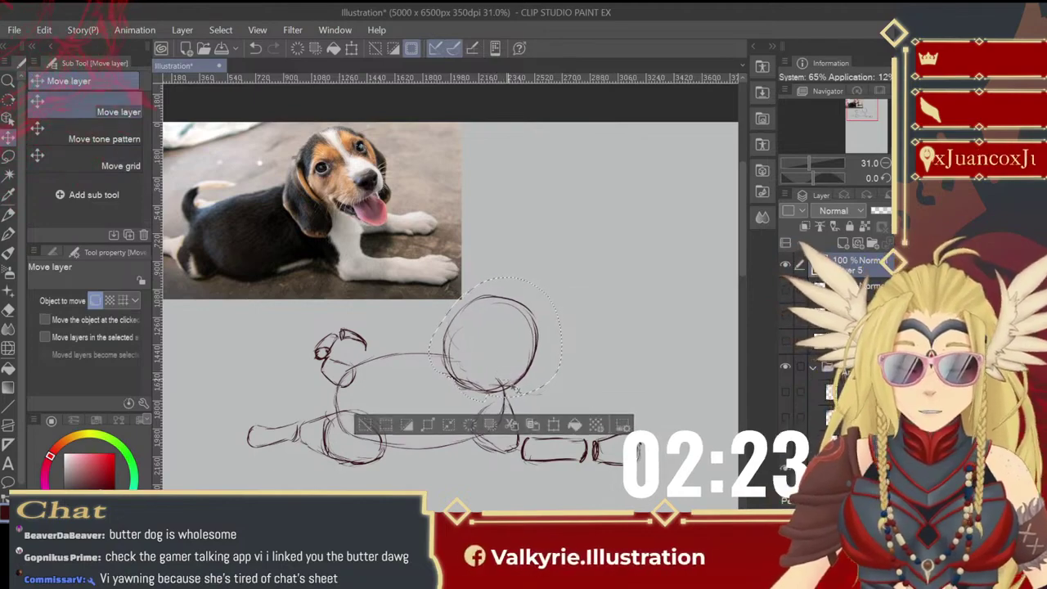
{"action": "key", "text": "ctrl+d"}
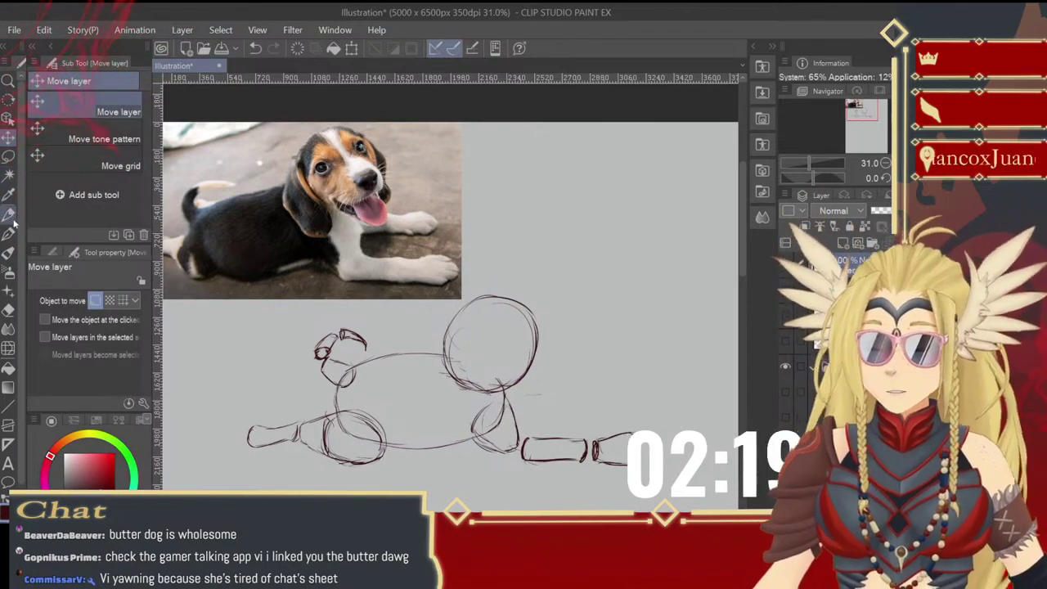
- Draw the muzzle with the Mapping pen as a smaller circle inside the head's lower front, adding the nose and open mouth
{"action": "left_click", "coordinate": [8, 234]}
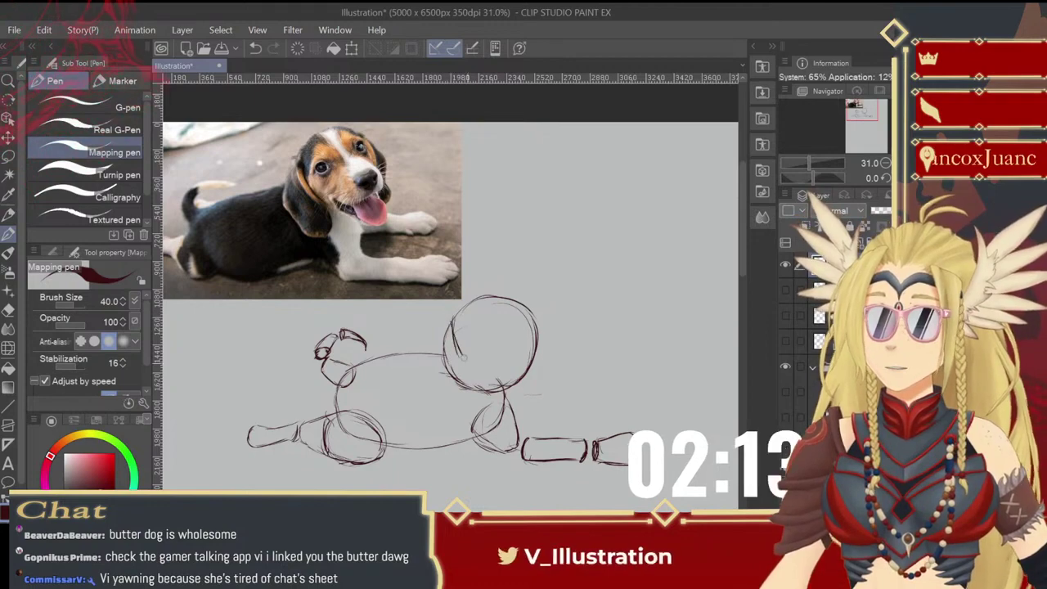
{"action": "left_click_drag", "start_coordinate": [446, 323], "coordinate": [432, 357]}
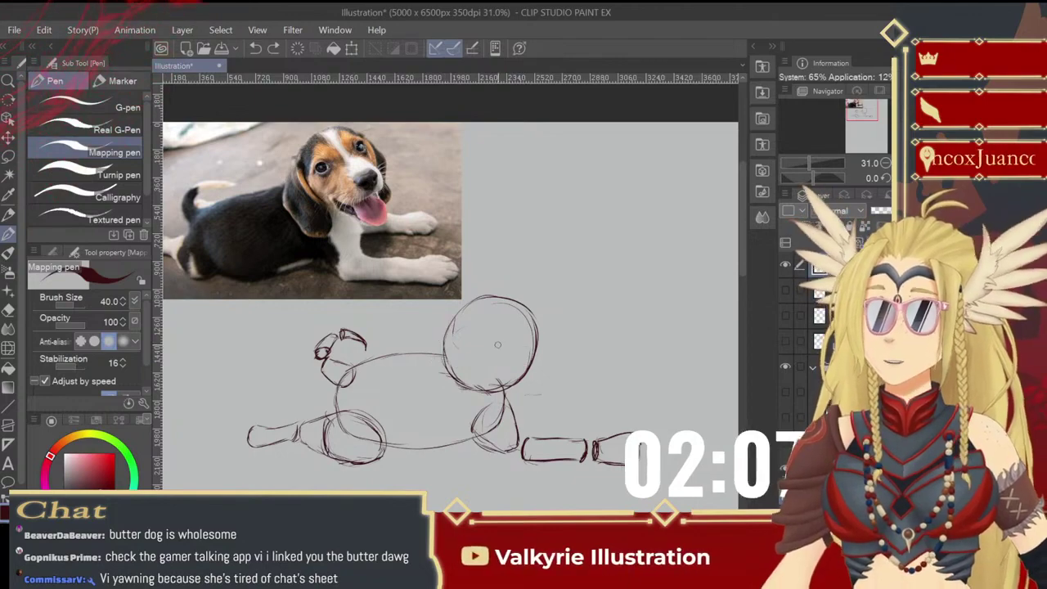
{"action": "left_click_drag", "start_coordinate": [491, 346], "coordinate": [512, 335]}
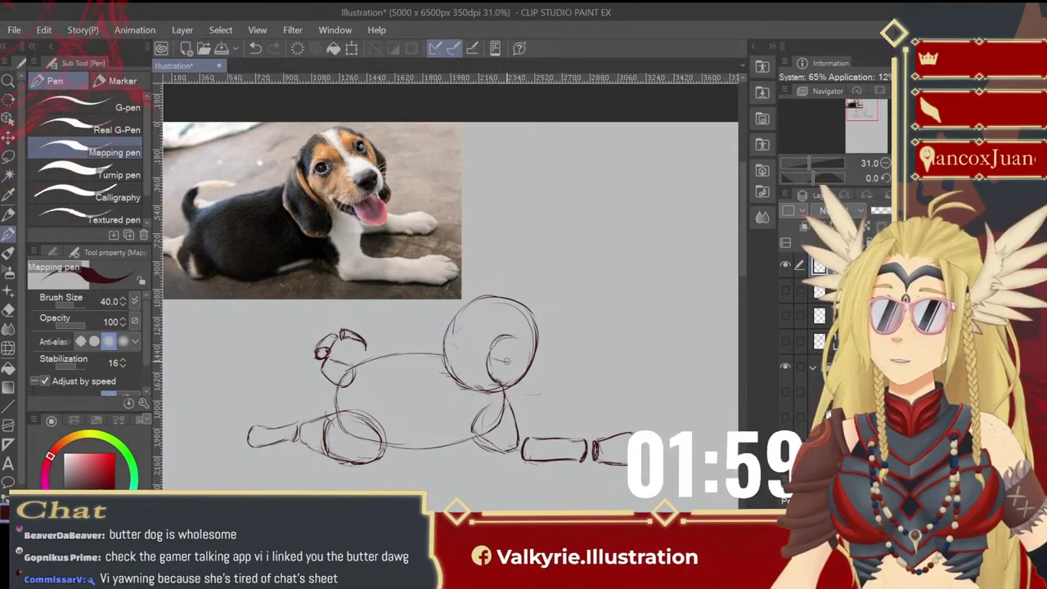
{"action": "left_click_drag", "start_coordinate": [490, 359], "coordinate": [513, 365]}
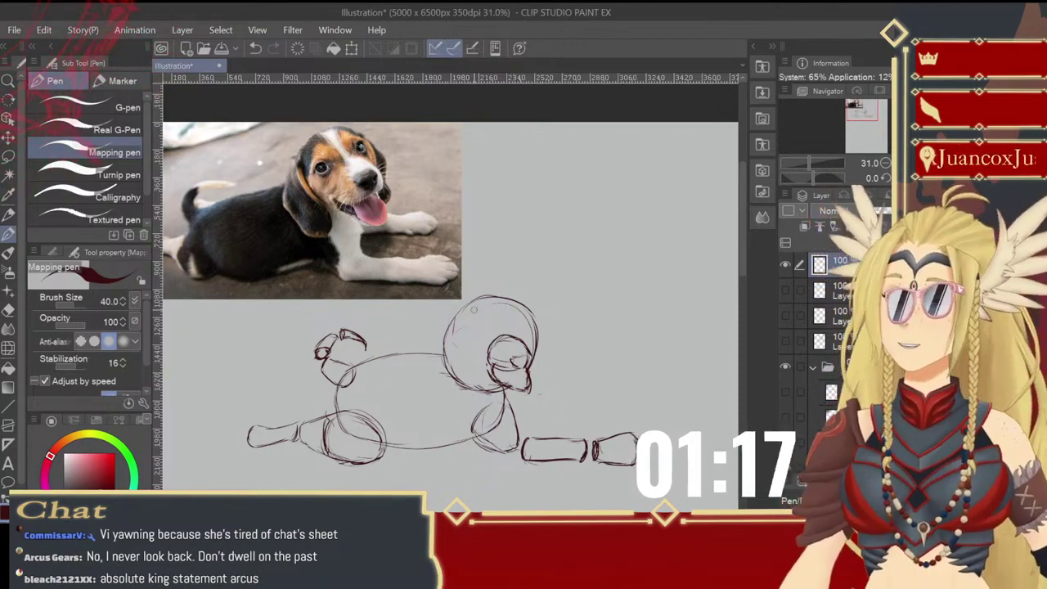
- Sketch the puppy's far front leg with upper-leg lines below the muzzle, an elbow ellipse and a rounded forearm block
{"action": "mouse_move", "coordinate": [512, 346]}
{"action": "left_mouse_down"}
{"action": "mouse_move", "coordinate": [519, 367]}
{"action": "mouse_move", "coordinate": [545, 340]}
{"action": "left_mouse_up"}
{"action": "mouse_move", "coordinate": [546, 386]}
{"action": "left_mouse_down"}
{"action": "mouse_move", "coordinate": [505, 396]}
{"action": "mouse_move", "coordinate": [513, 360]}
{"action": "mouse_move", "coordinate": [504, 374]}
{"action": "mouse_move", "coordinate": [525, 360]}
{"action": "left_mouse_up"}
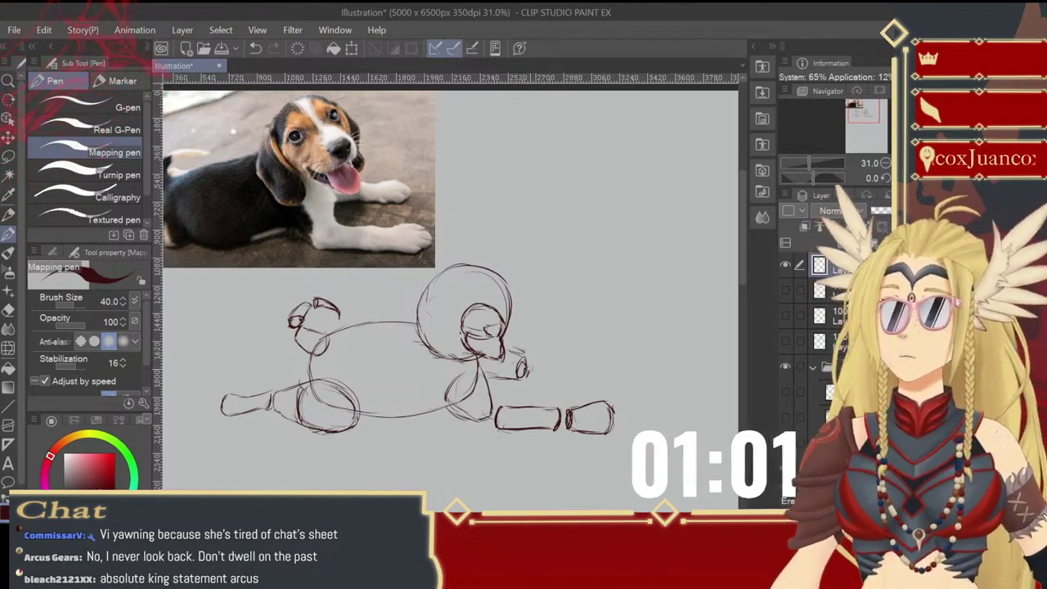
{"action": "mouse_move", "coordinate": [527, 358]}
{"action": "left_mouse_down"}
{"action": "mouse_move", "coordinate": [571, 362]}
{"action": "mouse_move", "coordinate": [541, 376]}
{"action": "mouse_move", "coordinate": [574, 370]}
{"action": "mouse_move", "coordinate": [546, 375]}
{"action": "mouse_move", "coordinate": [577, 391]}
{"action": "left_mouse_up"}
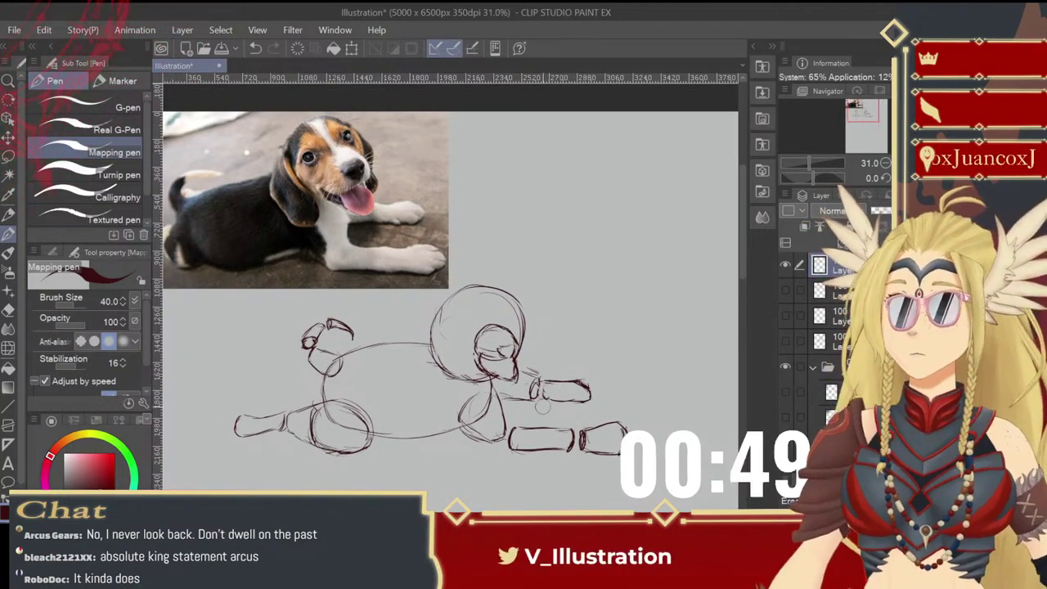
- Sketch the near ear as a long drooping flap behind the head circle and the far ear as a narrow flap in front
{"action": "left_click_drag", "start_coordinate": [443, 413], "coordinate": [546, 395]}
{"action": "mouse_move", "coordinate": [550, 402]}
{"action": "left_mouse_down"}
{"action": "mouse_move", "coordinate": [556, 379]}
{"action": "mouse_move", "coordinate": [522, 379]}
{"action": "mouse_move", "coordinate": [531, 375]}
{"action": "left_mouse_up"}
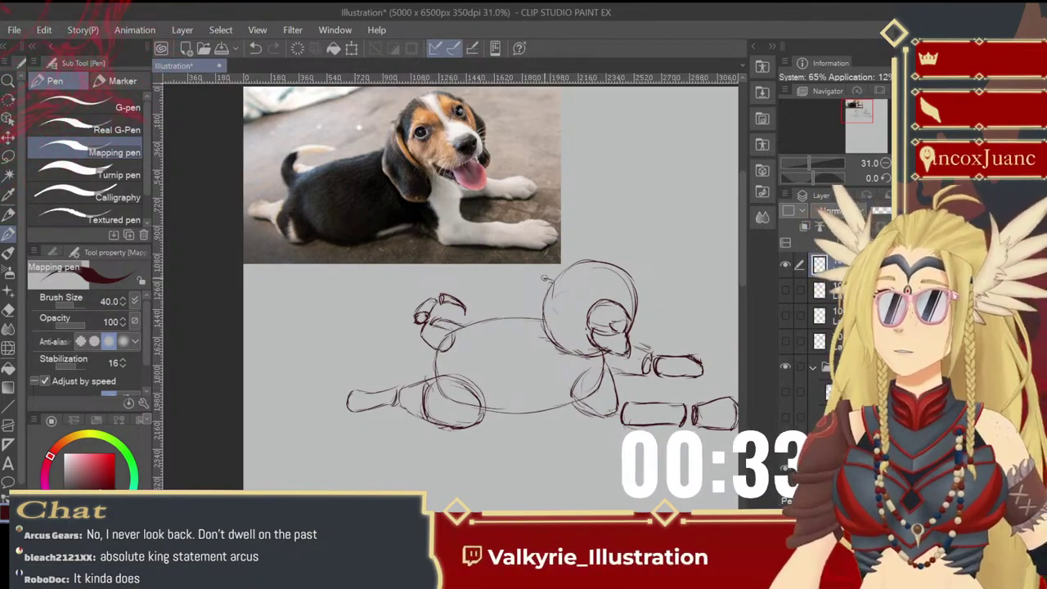
{"action": "left_click_drag", "start_coordinate": [549, 280], "coordinate": [529, 318]}
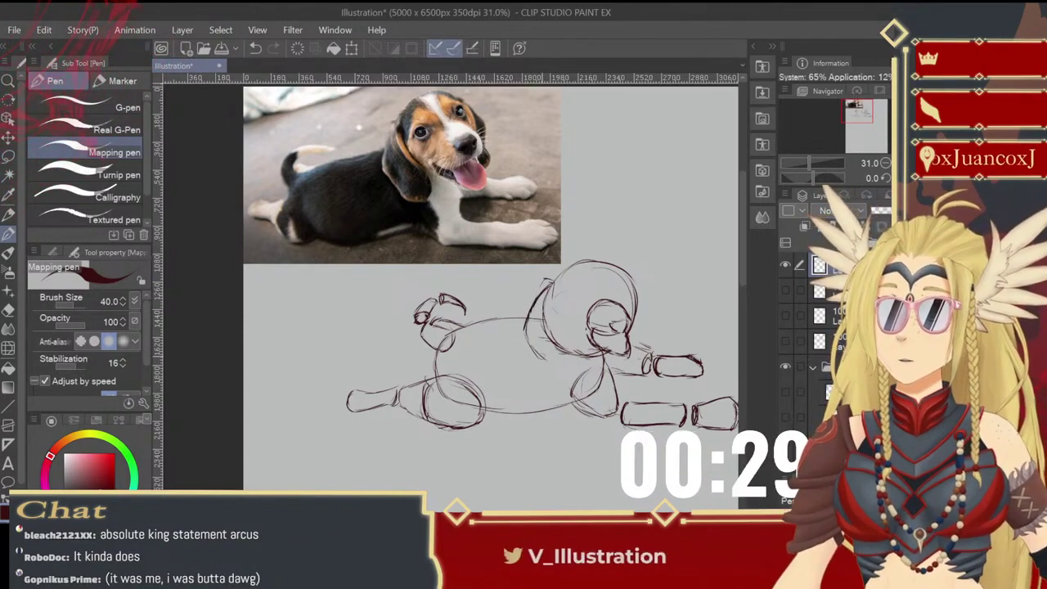
{"action": "left_click_drag", "start_coordinate": [528, 323], "coordinate": [562, 381]}
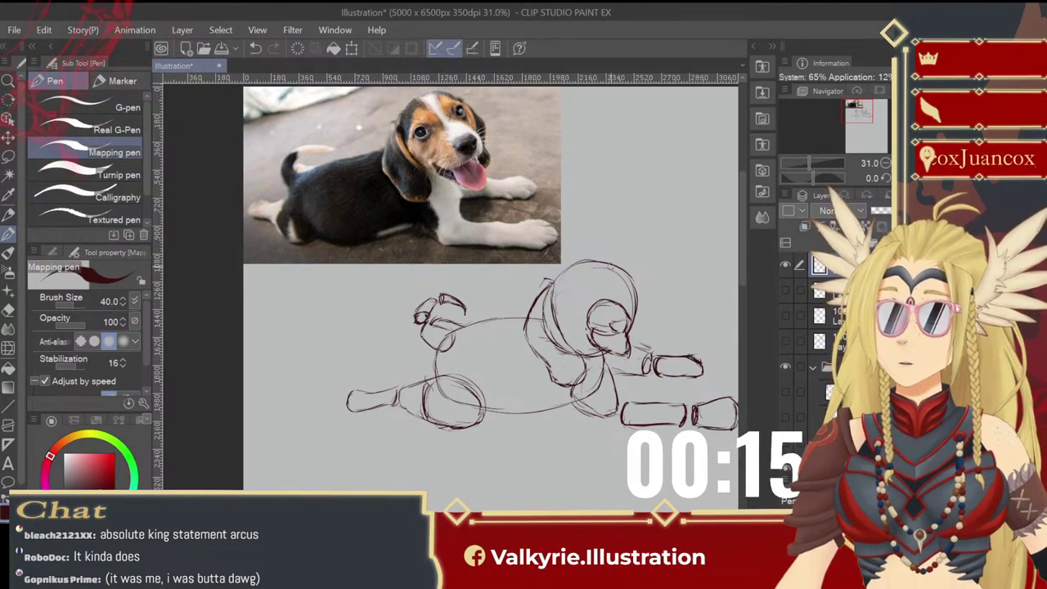
{"action": "left_click_drag", "start_coordinate": [634, 281], "coordinate": [649, 314]}
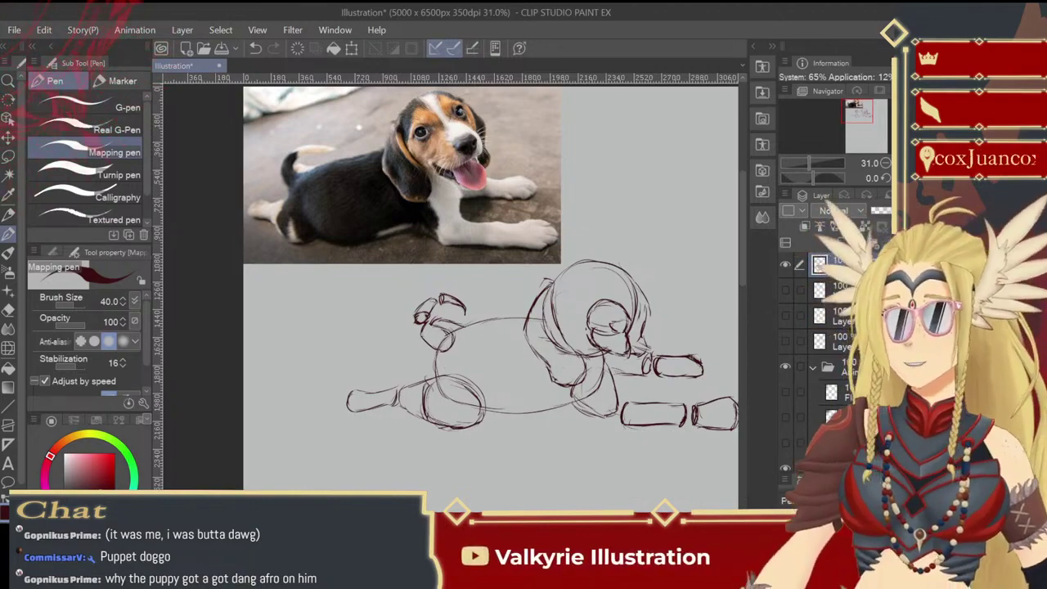
- Hide the puppy sketch layer and switch the visible reference photo from the puppy to the panda
{"action": "left_click", "coordinate": [785, 265]}
{"action": "scroll", "coordinate": [816, 391], "scroll_direction": "down", "scroll_amount": 3}
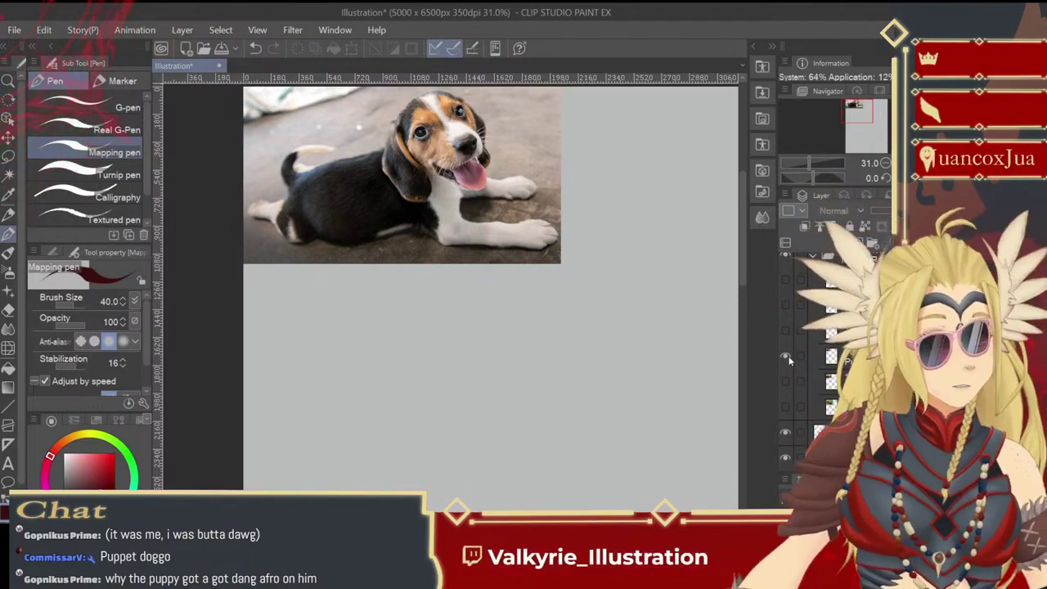
{"action": "left_click", "coordinate": [788, 384]}
{"action": "left_click", "coordinate": [786, 382]}
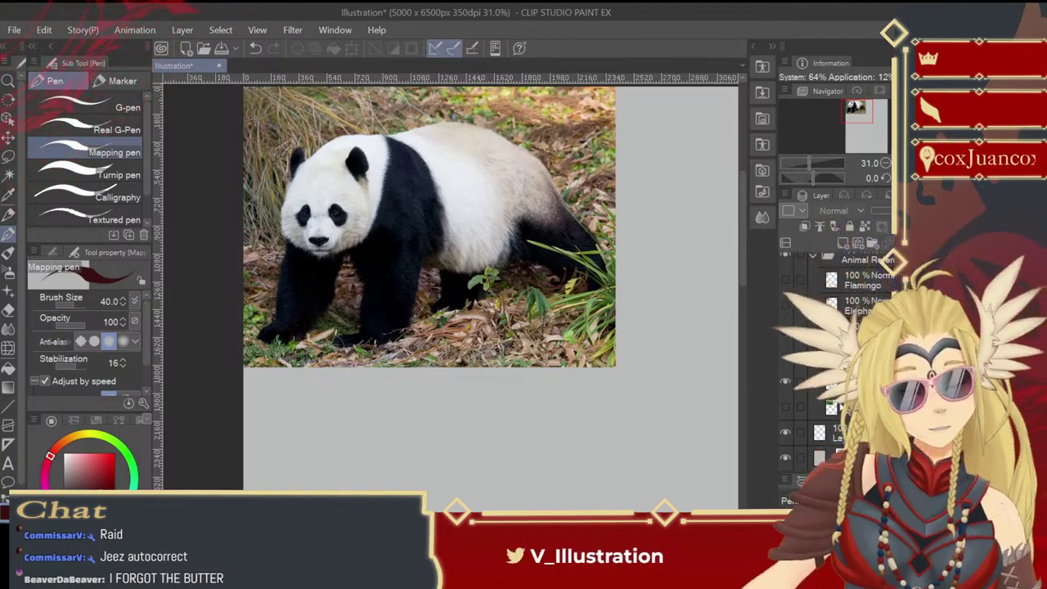
- Scale the Panda reference photo down proportionally to about three quarters of its size, keeping it in the canvas's upper corner
{"action": "left_click", "coordinate": [856, 383]}
{"action": "key", "text": "ctrl+a"}
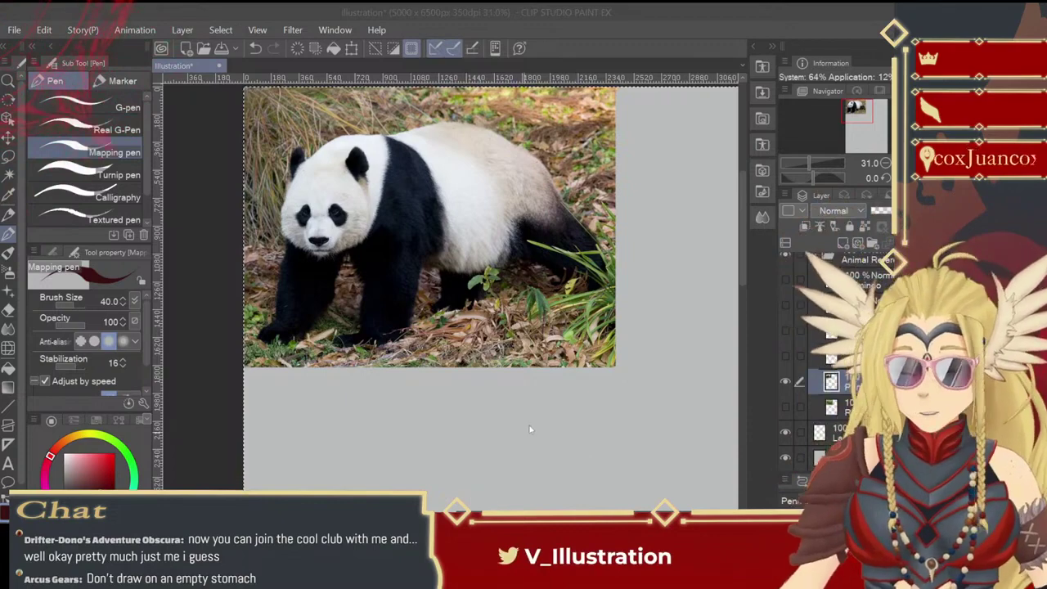
{"action": "left_click", "coordinate": [832, 49]}
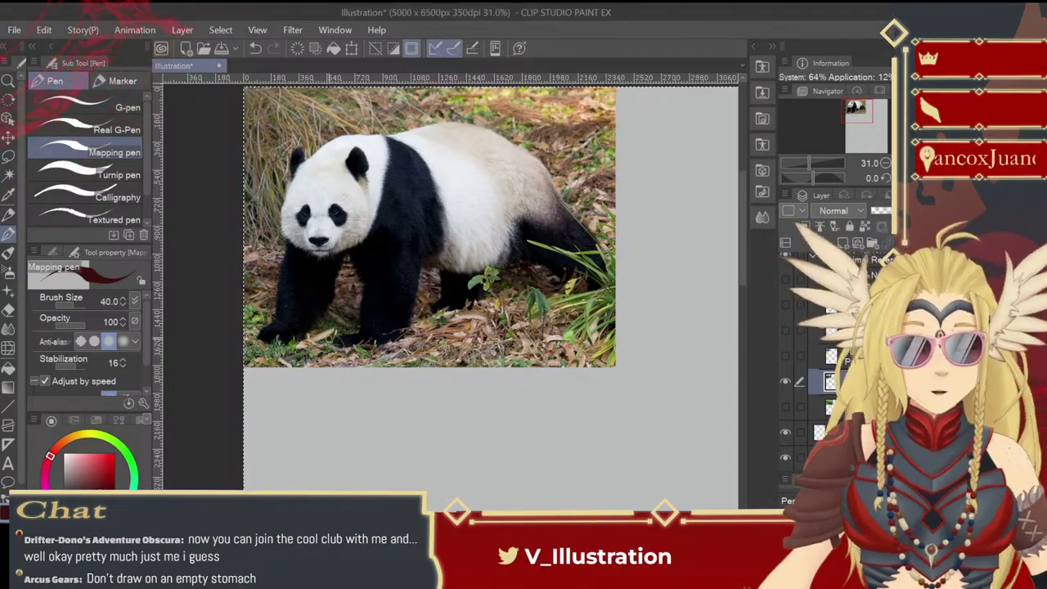
{"action": "key", "text": "ctrl"}
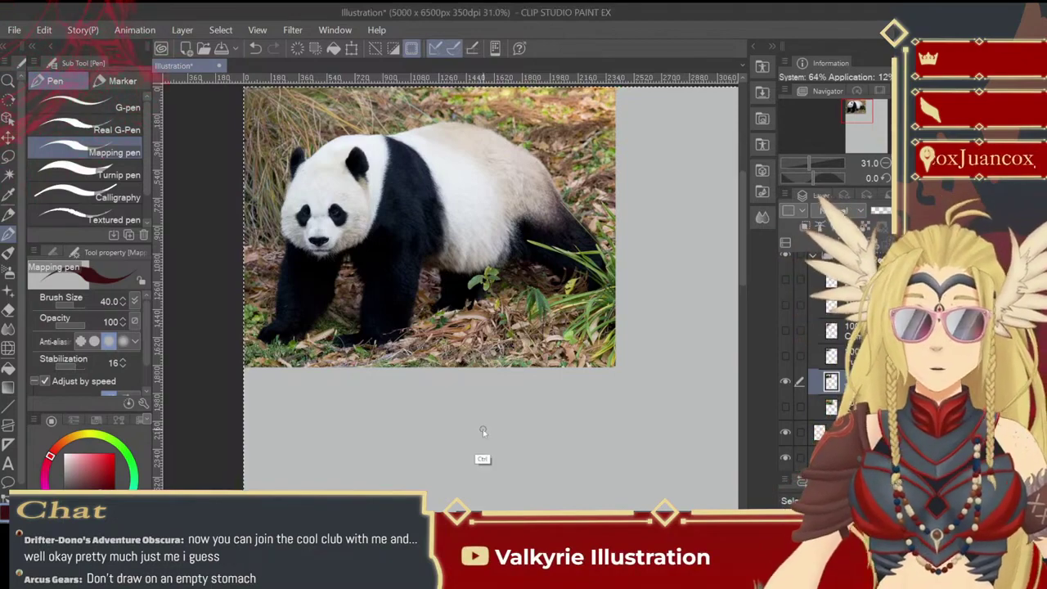
{"action": "key", "text": "ctrl+t"}
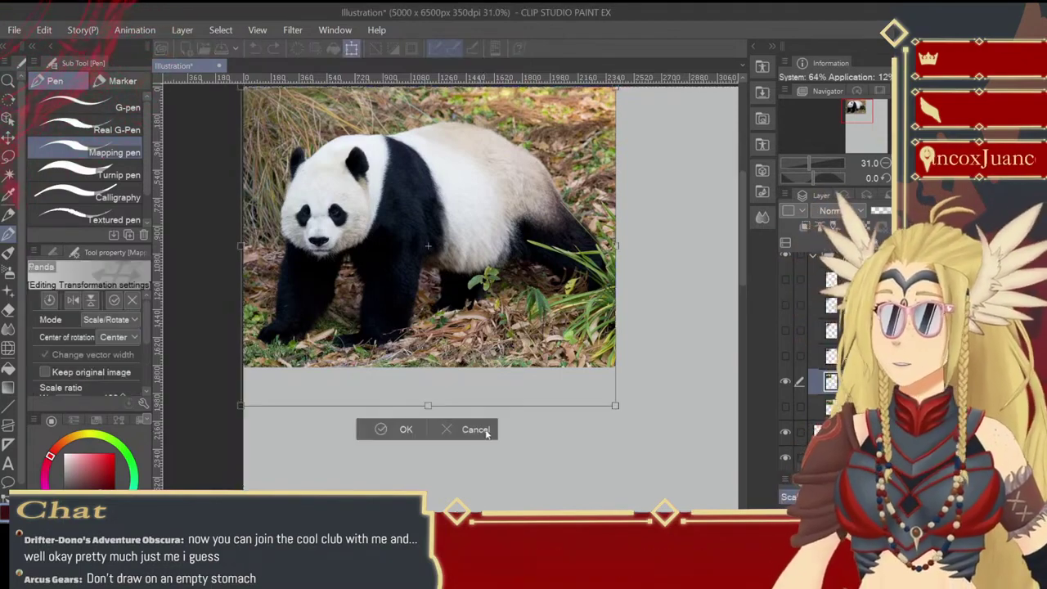
{"action": "left_click_drag", "start_coordinate": [615, 405], "coordinate": [523, 329]}
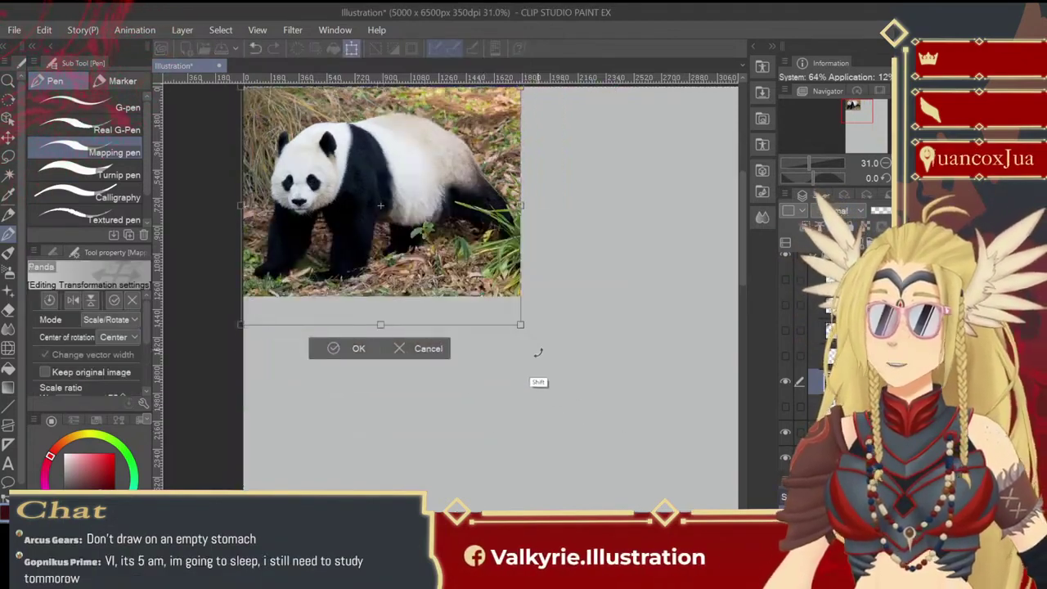
{"action": "key", "text": "Return"}
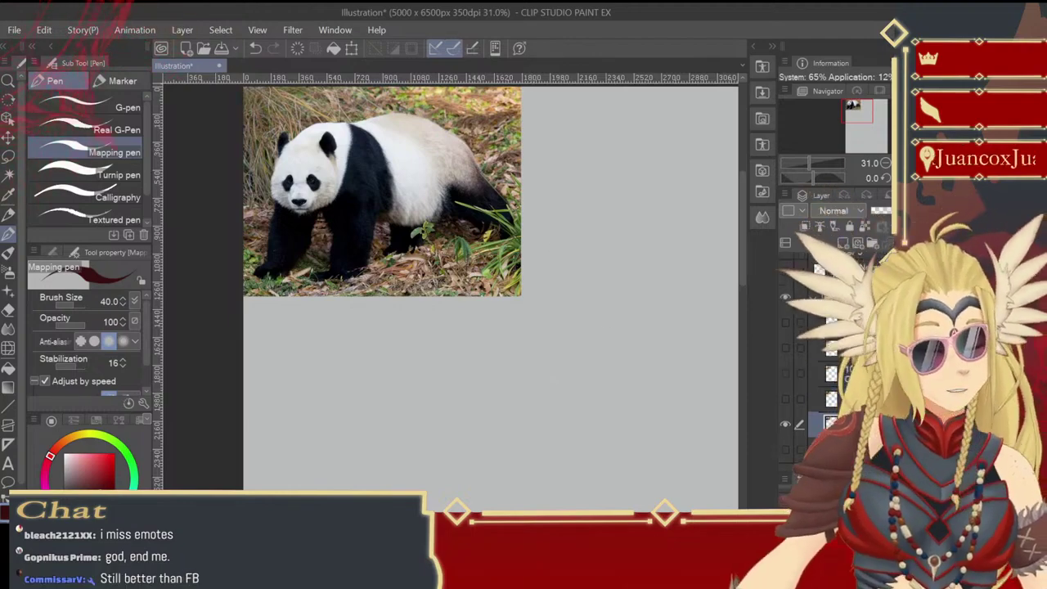
- Collapse the animal reference folder and add a new layer above the existing sketch layers for the panda drawing
{"action": "left_click", "coordinate": [813, 297]}
{"action": "left_click", "coordinate": [855, 262]}
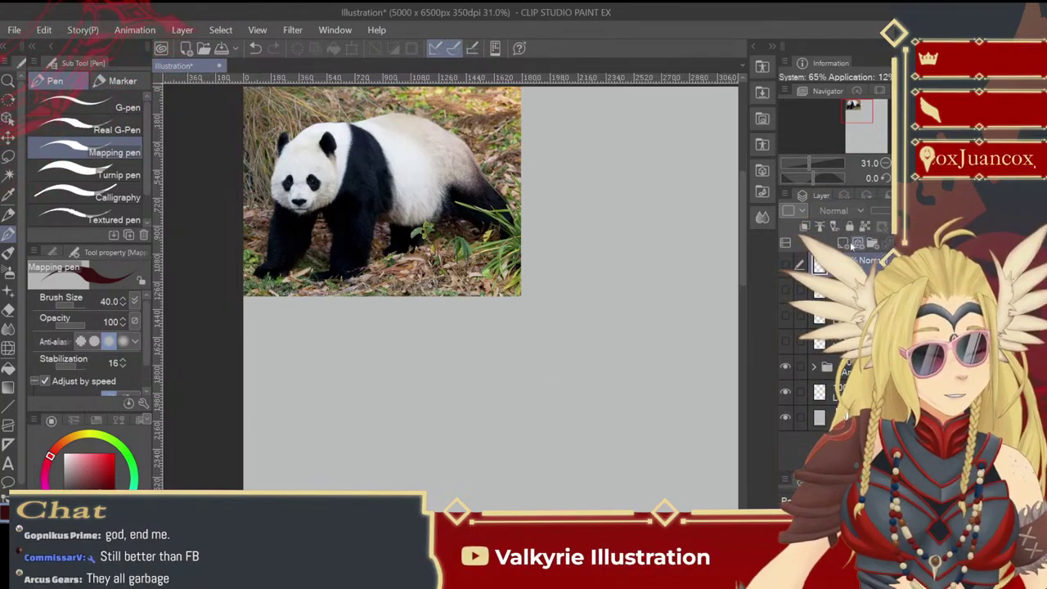
{"action": "left_click", "coordinate": [851, 243]}
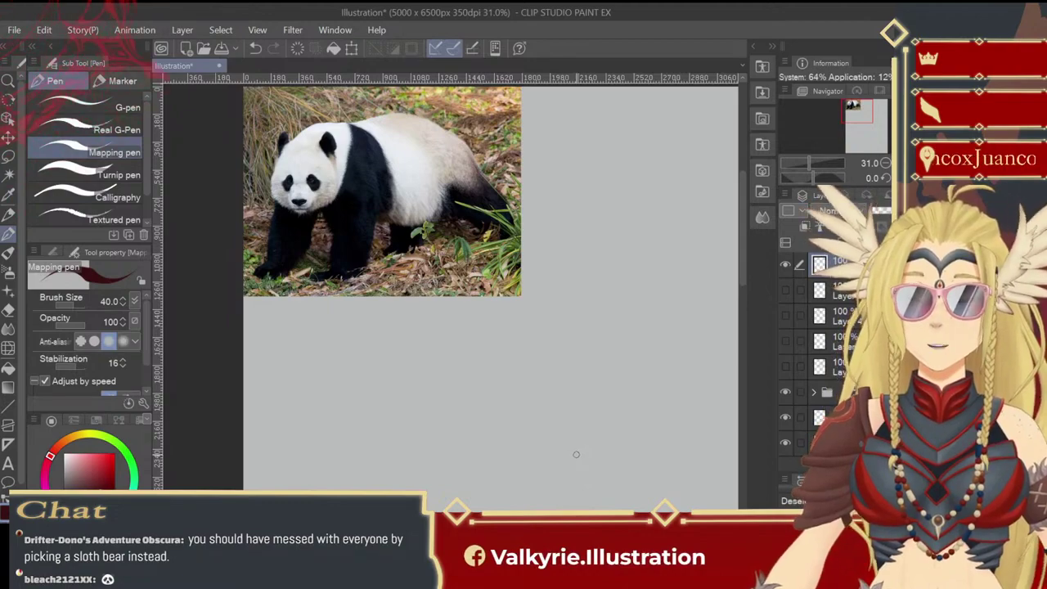
{"action": "left_click_drag", "start_coordinate": [575, 398], "coordinate": [488, 379]}
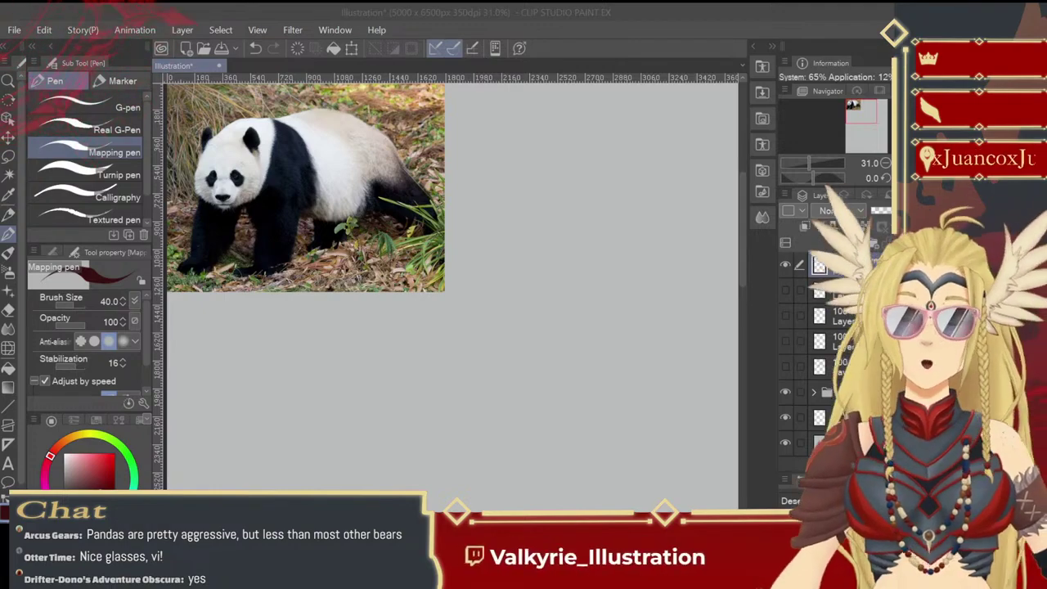
{"action": "left_click", "coordinate": [546, 283]}
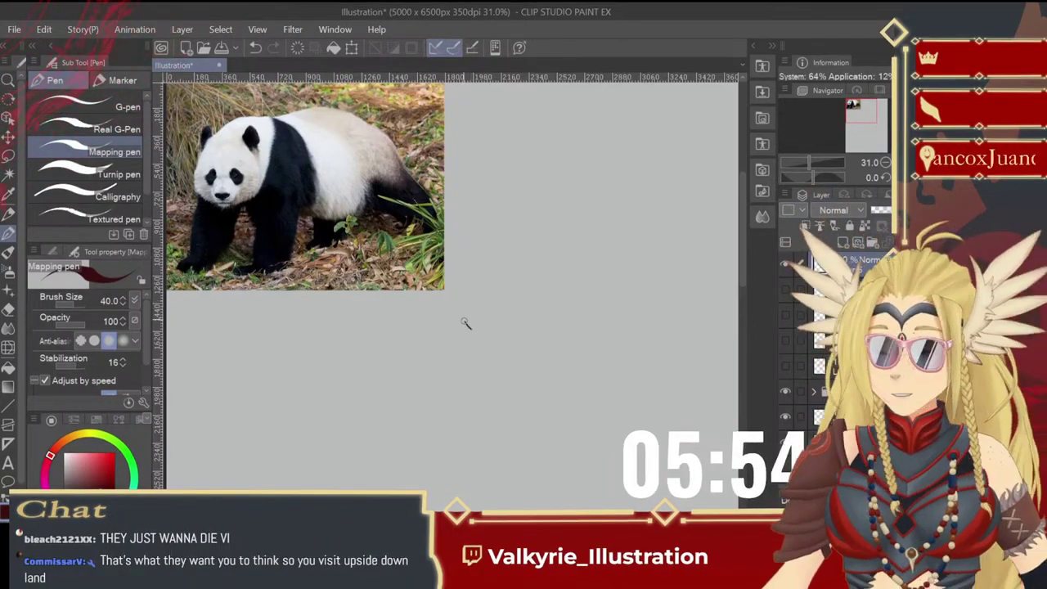
{"action": "left_click_drag", "start_coordinate": [474, 304], "coordinate": [470, 294]}
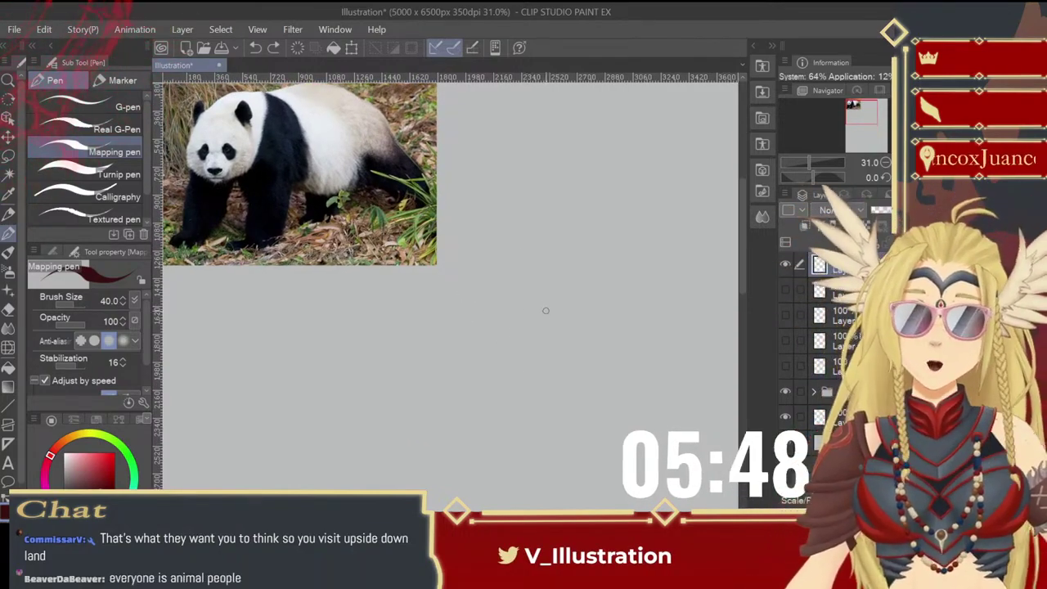
{"action": "mouse_move", "coordinate": [540, 311]}
{"action": "left_mouse_down"}
{"action": "mouse_move", "coordinate": [502, 355]}
{"action": "mouse_move", "coordinate": [514, 408]}
{"action": "mouse_move", "coordinate": [565, 419]}
{"action": "mouse_move", "coordinate": [605, 362]}
{"action": "left_mouse_up"}
{"action": "left_click_drag", "start_coordinate": [591, 411], "coordinate": [612, 352]}
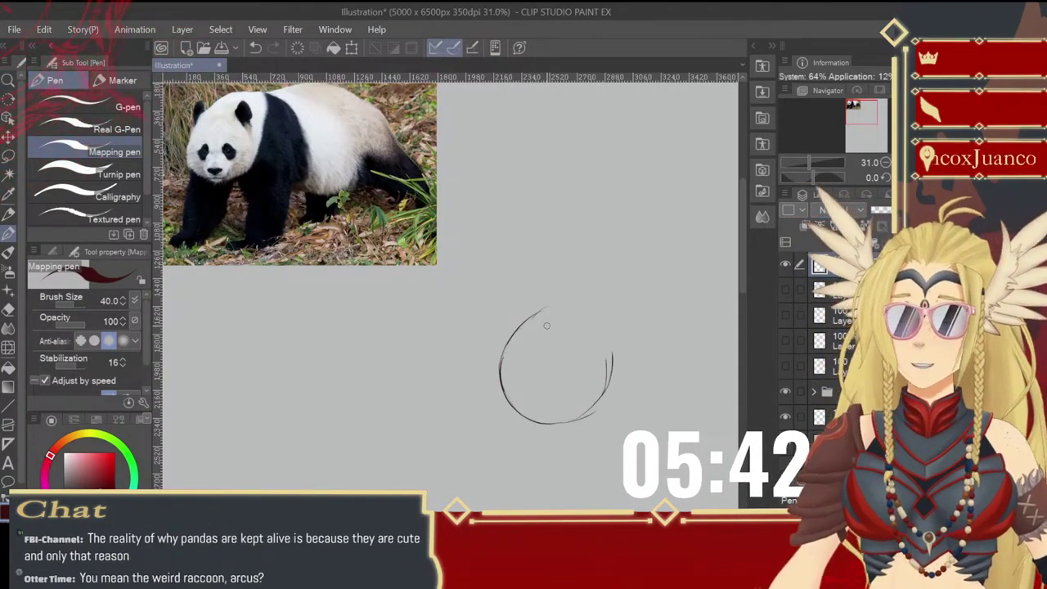
{"action": "mouse_move", "coordinate": [515, 331]}
{"action": "left_mouse_down"}
{"action": "mouse_move", "coordinate": [562, 309]}
{"action": "mouse_move", "coordinate": [590, 320]}
{"action": "mouse_move", "coordinate": [613, 372]}
{"action": "left_mouse_up"}
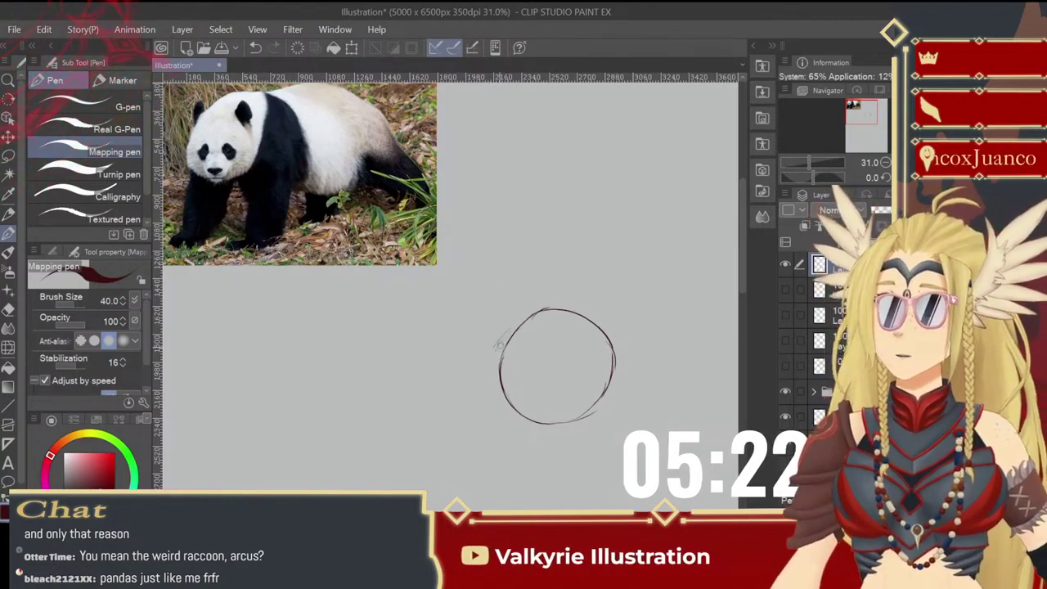
{"action": "left_click_drag", "start_coordinate": [501, 329], "coordinate": [483, 402]}
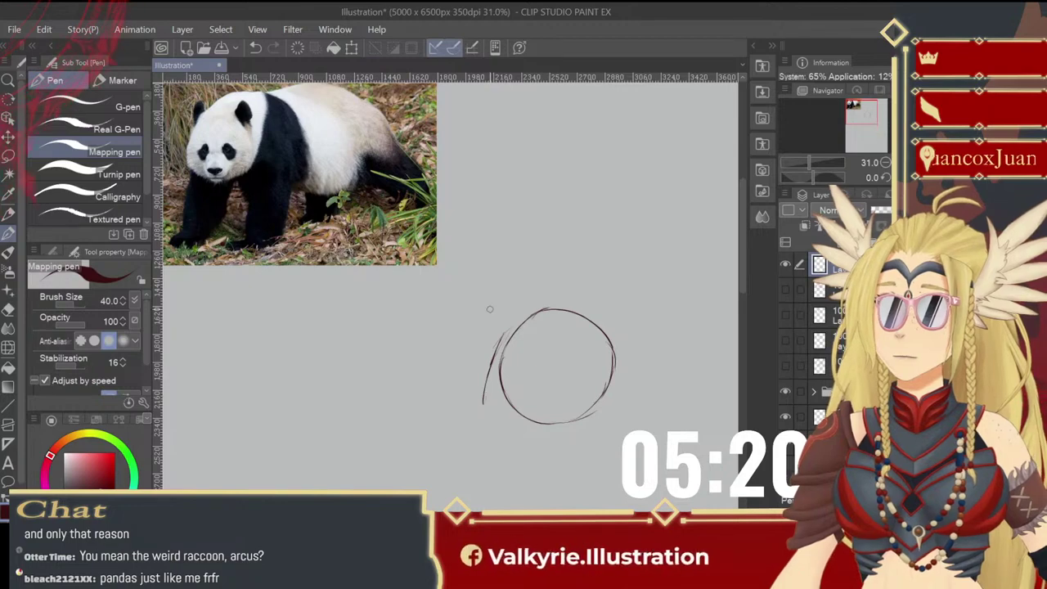
{"action": "key", "text": "ctrl+z"}
{"action": "key", "text": "ctrl+z"}
{"action": "key", "text": "ctrl+z"}
{"action": "key", "text": "ctrl+z"}
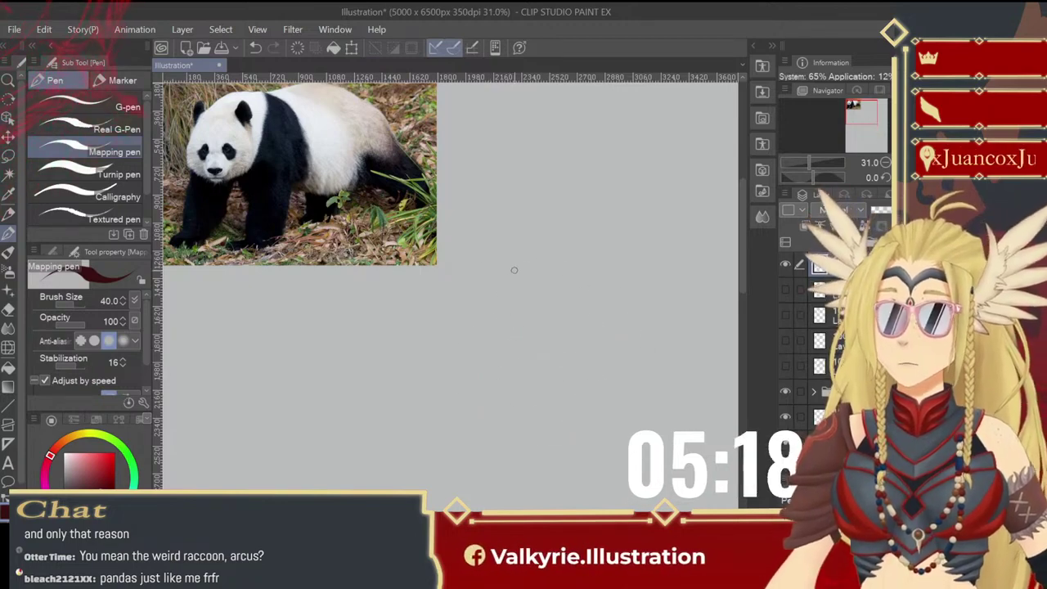
{"action": "mouse_move", "coordinate": [554, 312]}
{"action": "left_mouse_down"}
{"action": "mouse_move", "coordinate": [514, 320]}
{"action": "mouse_move", "coordinate": [509, 375]}
{"action": "mouse_move", "coordinate": [524, 400]}
{"action": "mouse_move", "coordinate": [509, 391]}
{"action": "mouse_move", "coordinate": [580, 411]}
{"action": "mouse_move", "coordinate": [632, 364]}
{"action": "mouse_move", "coordinate": [613, 325]}
{"action": "mouse_move", "coordinate": [584, 313]}
{"action": "mouse_move", "coordinate": [537, 318]}
{"action": "mouse_move", "coordinate": [636, 336]}
{"action": "mouse_move", "coordinate": [619, 390]}
{"action": "left_mouse_up"}
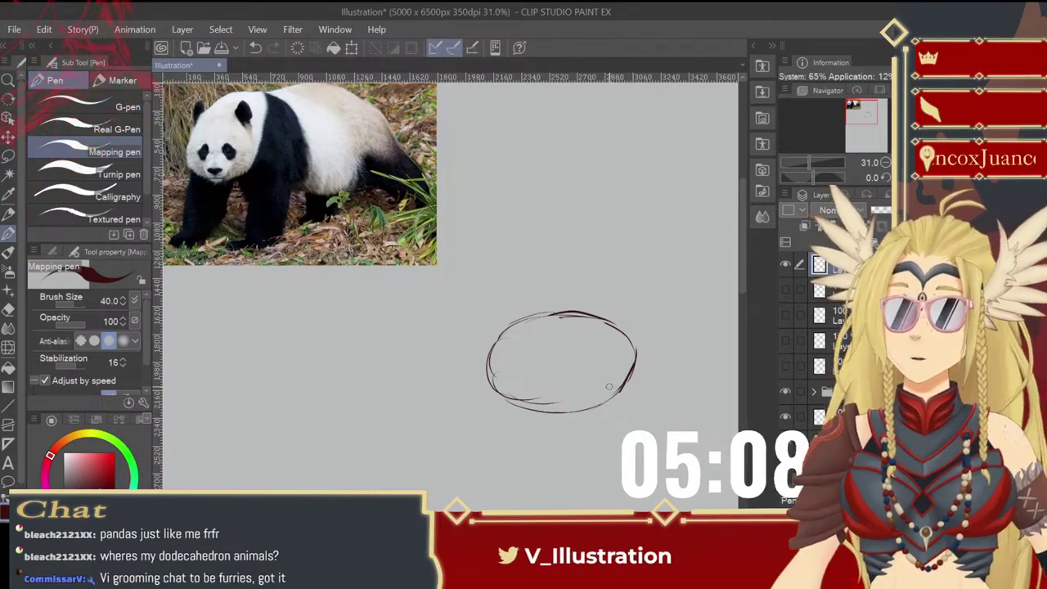
{"action": "mouse_move", "coordinate": [607, 360]}
{"action": "left_mouse_down"}
{"action": "mouse_move", "coordinate": [632, 357]}
{"action": "mouse_move", "coordinate": [610, 350]}
{"action": "left_mouse_up"}
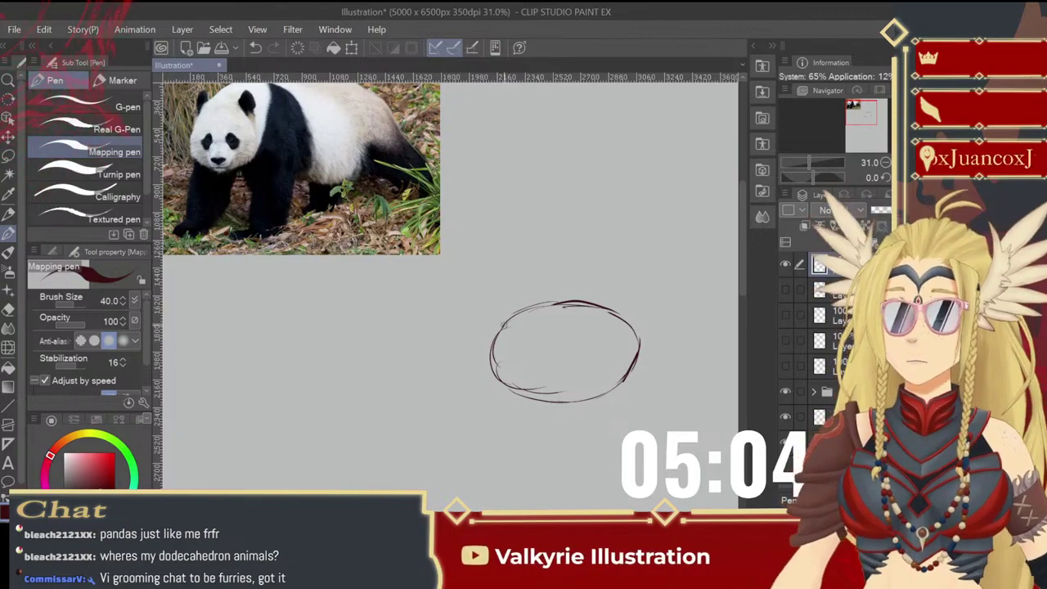
{"action": "mouse_move", "coordinate": [498, 333]}
{"action": "left_mouse_down"}
{"action": "mouse_move", "coordinate": [542, 409]}
{"action": "mouse_move", "coordinate": [538, 401]}
{"action": "mouse_move", "coordinate": [547, 439]}
{"action": "left_mouse_up"}
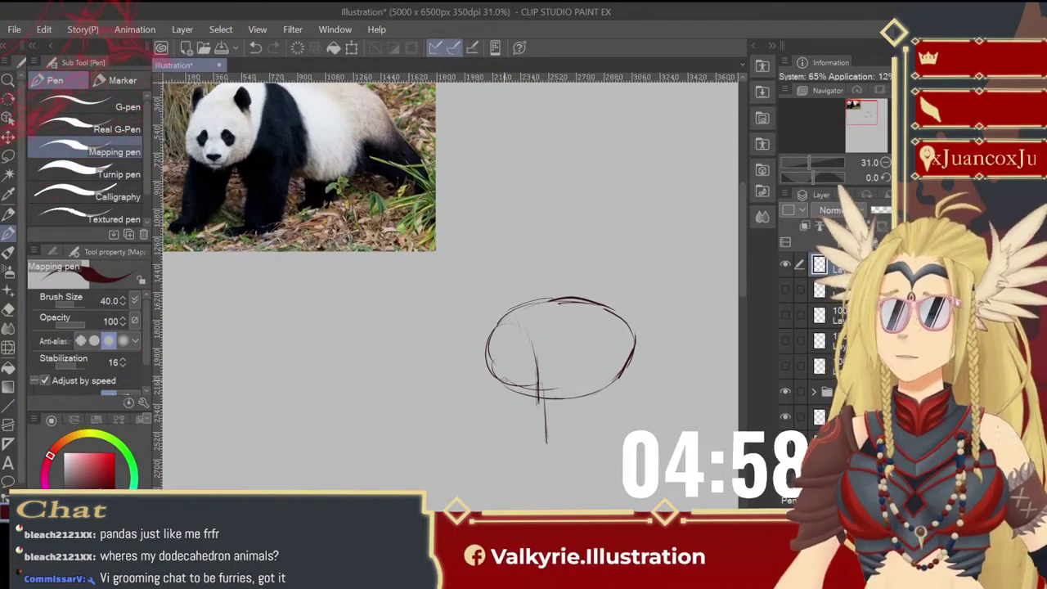
{"action": "left_click_drag", "start_coordinate": [506, 374], "coordinate": [505, 417]}
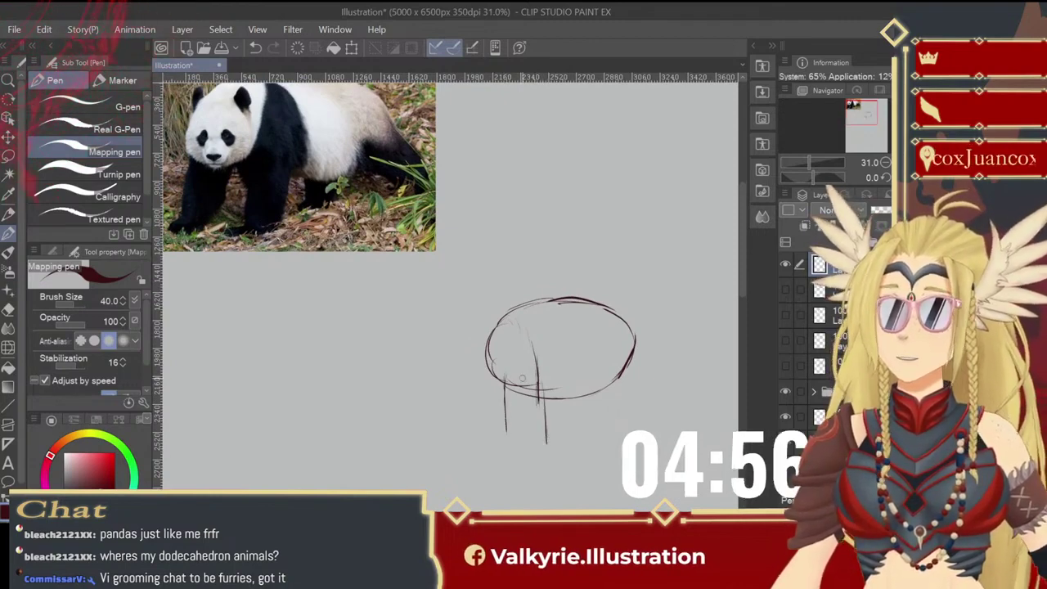
{"action": "left_click_drag", "start_coordinate": [513, 372], "coordinate": [551, 375]}
- Sketch the panda's body as a large horizontal oval in the empty area below and beside the reference photo
{"action": "mouse_move", "coordinate": [548, 329]}
{"action": "left_mouse_down"}
{"action": "mouse_move", "coordinate": [545, 382]}
{"action": "mouse_move", "coordinate": [534, 309]}
{"action": "mouse_move", "coordinate": [493, 316]}
{"action": "mouse_move", "coordinate": [472, 358]}
{"action": "left_mouse_up"}
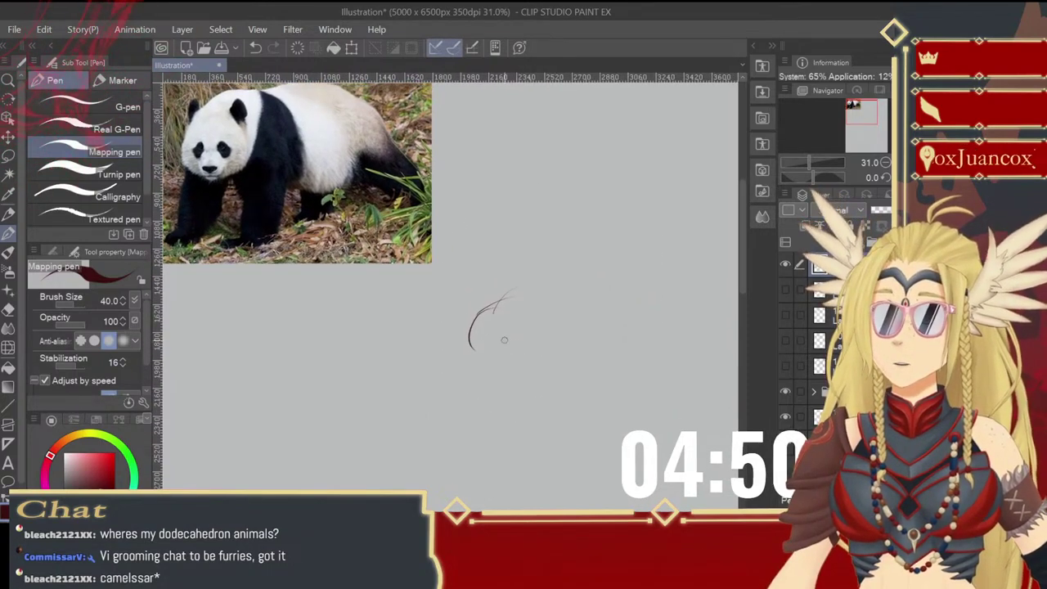
{"action": "mouse_move", "coordinate": [513, 292]}
{"action": "left_mouse_down"}
{"action": "mouse_move", "coordinate": [473, 343]}
{"action": "mouse_move", "coordinate": [478, 378]}
{"action": "mouse_move", "coordinate": [515, 400]}
{"action": "mouse_move", "coordinate": [597, 401]}
{"action": "mouse_move", "coordinate": [650, 372]}
{"action": "left_mouse_up"}
{"action": "mouse_move", "coordinate": [660, 329]}
{"action": "left_mouse_down"}
{"action": "mouse_move", "coordinate": [545, 283]}
{"action": "mouse_move", "coordinate": [576, 288]}
{"action": "mouse_move", "coordinate": [469, 327]}
{"action": "left_mouse_up"}
{"action": "left_click_drag", "start_coordinate": [532, 291], "coordinate": [605, 291]}
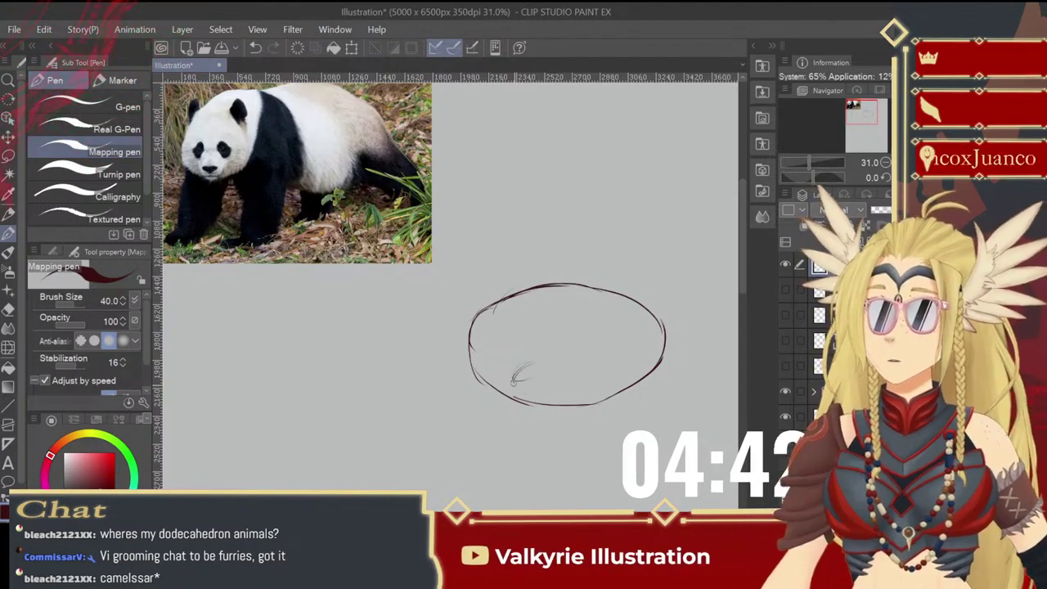
{"action": "left_click_drag", "start_coordinate": [523, 367], "coordinate": [510, 391]}
{"action": "key", "text": "e"}
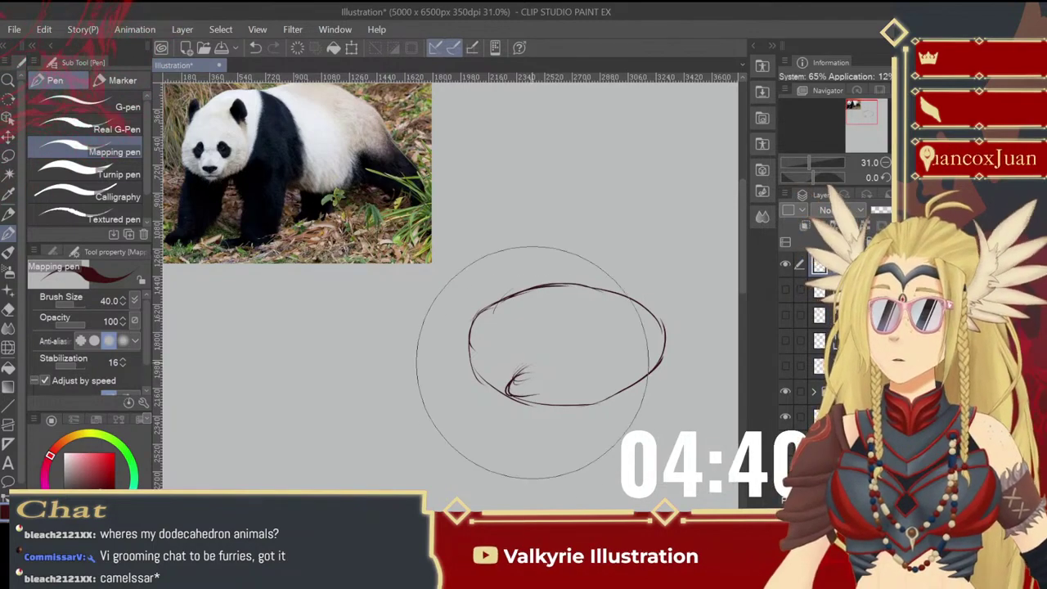
{"action": "left_click_drag", "start_coordinate": [531, 360], "coordinate": [531, 371]}
{"action": "key", "text": "ctrl+z"}
{"action": "key", "text": "["}
{"action": "key", "text": "["}
{"action": "key", "text": "["}
{"action": "key", "text": "["}
{"action": "key", "text": "ctrl+z"}
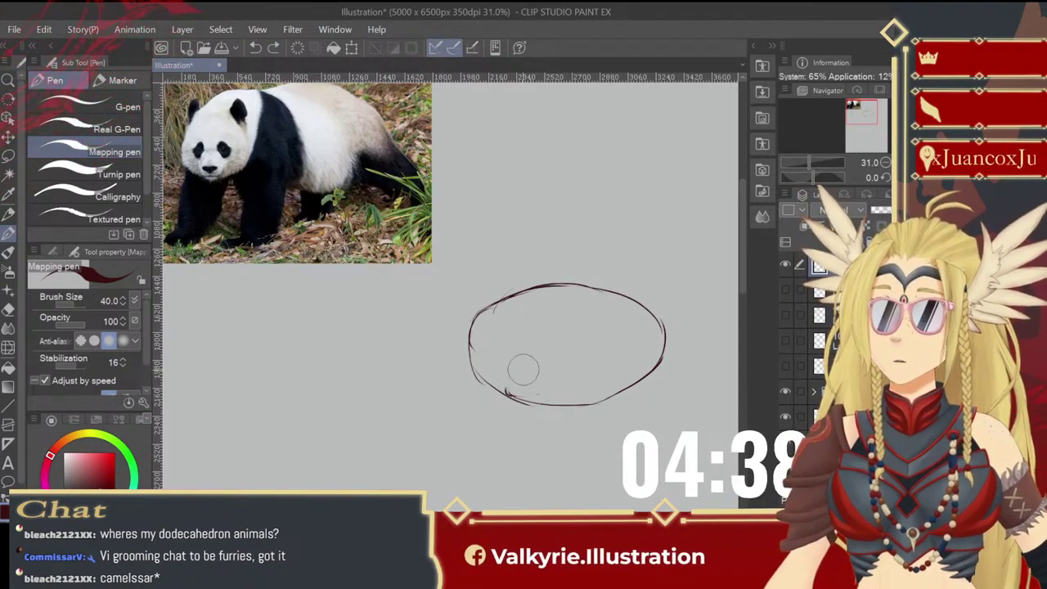
- Sketch the near front leg's upper segment as a short, round-topped block overlapping the lower front of the body oval
{"action": "mouse_move", "coordinate": [518, 372]}
{"action": "left_mouse_down"}
{"action": "mouse_move", "coordinate": [557, 378]}
{"action": "mouse_move", "coordinate": [538, 397]}
{"action": "mouse_move", "coordinate": [521, 384]}
{"action": "mouse_move", "coordinate": [552, 383]}
{"action": "mouse_move", "coordinate": [562, 435]}
{"action": "left_mouse_up"}
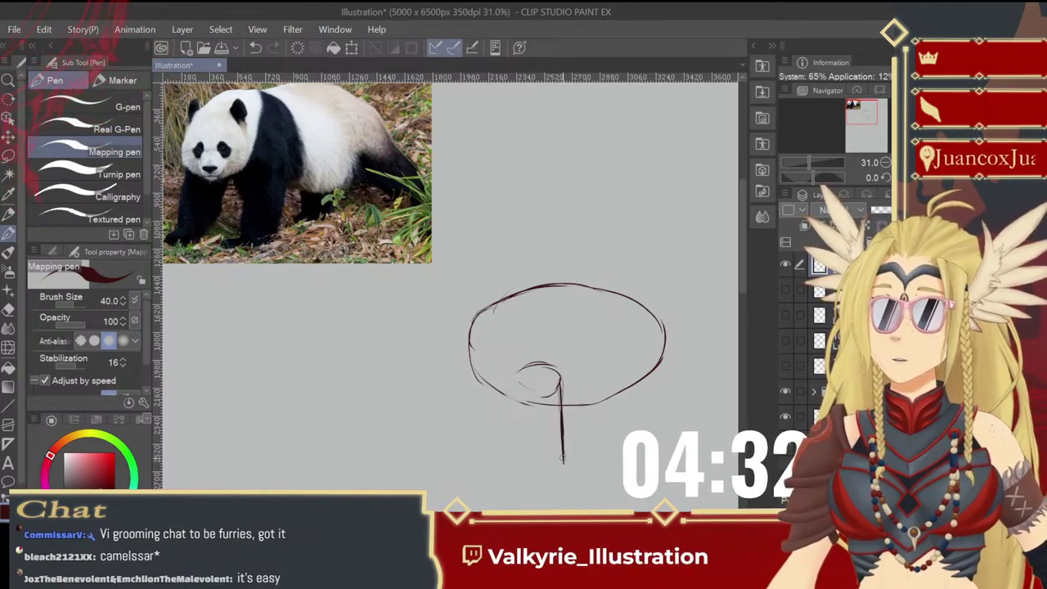
{"action": "key", "text": "ctrl+z"}
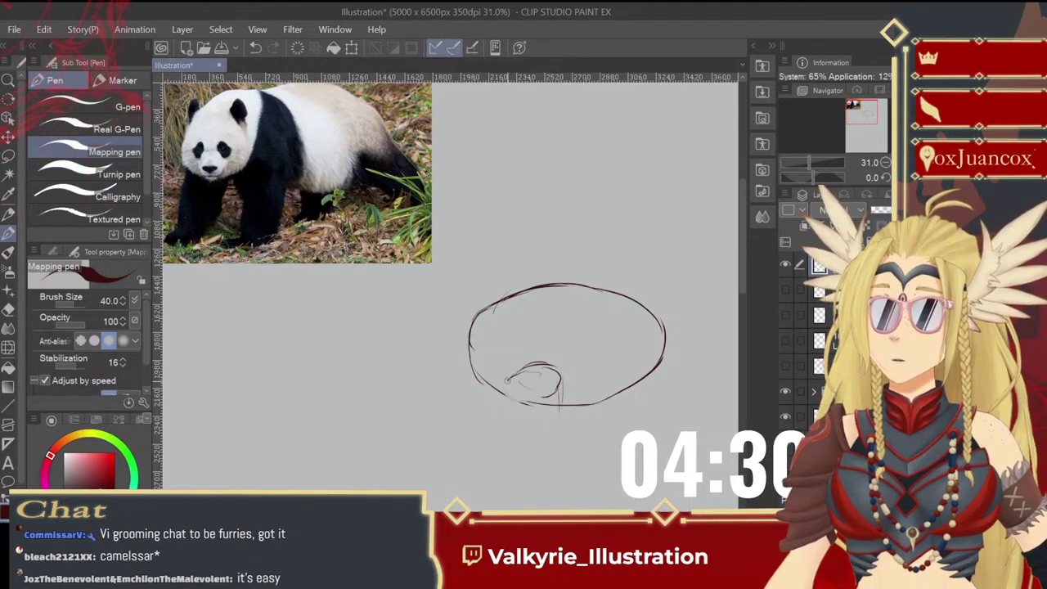
{"action": "mouse_move", "coordinate": [507, 381]}
{"action": "left_mouse_down"}
{"action": "mouse_move", "coordinate": [509, 414]}
{"action": "mouse_move", "coordinate": [556, 414]}
{"action": "left_mouse_up"}
{"action": "left_click_drag", "start_coordinate": [559, 378], "coordinate": [562, 416]}
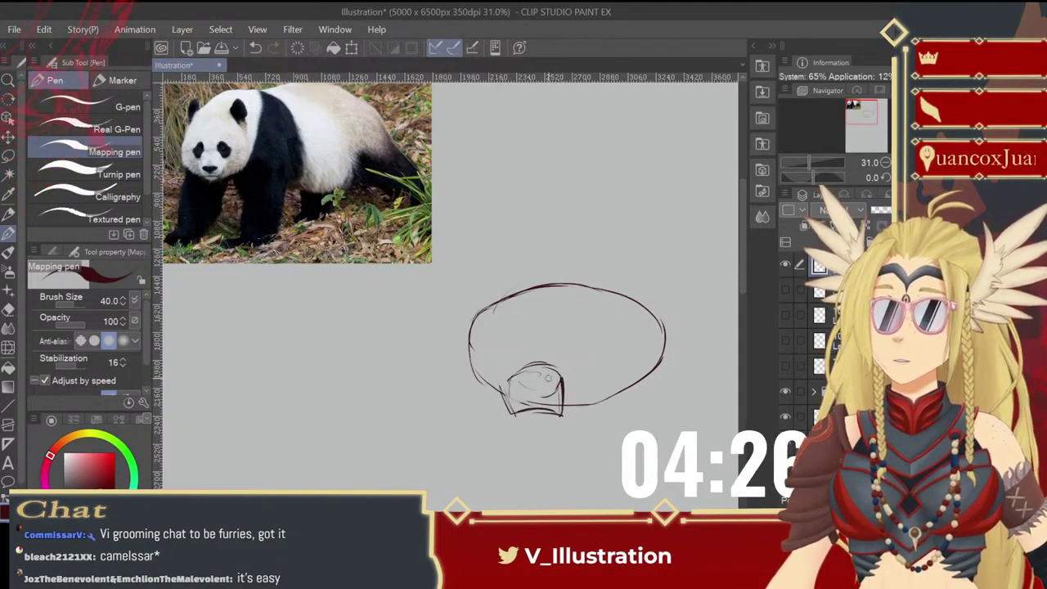
{"action": "left_click_drag", "start_coordinate": [504, 384], "coordinate": [563, 379]}
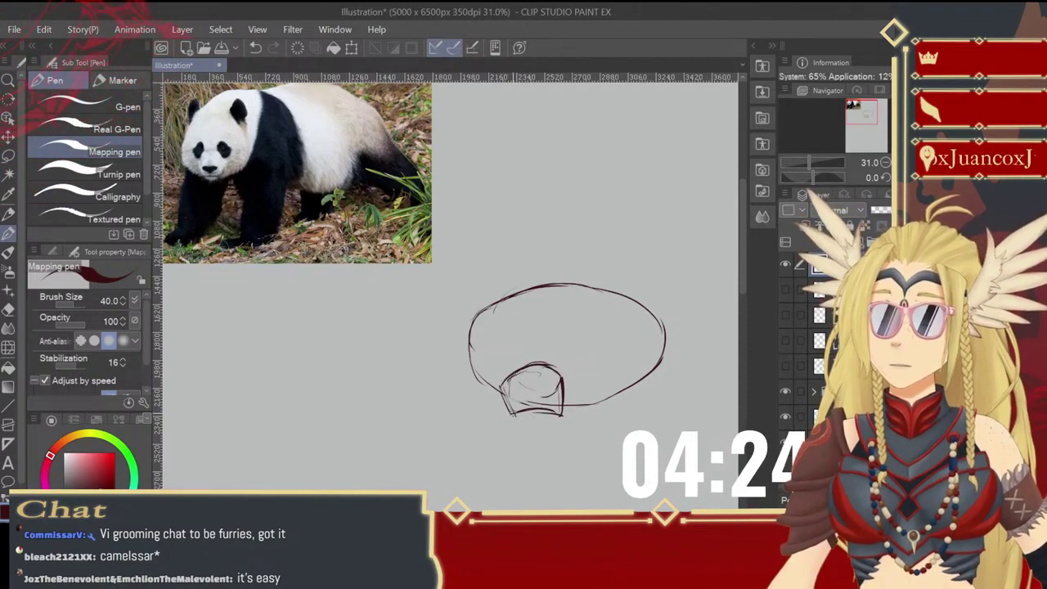
- Sketch the near front leg's lower segment as a straight-sided block directly beneath its upper segment
{"action": "mouse_move", "coordinate": [514, 416]}
{"action": "left_mouse_down"}
{"action": "mouse_move", "coordinate": [562, 417]}
{"action": "mouse_move", "coordinate": [510, 446]}
{"action": "mouse_move", "coordinate": [538, 465]}
{"action": "left_mouse_up"}
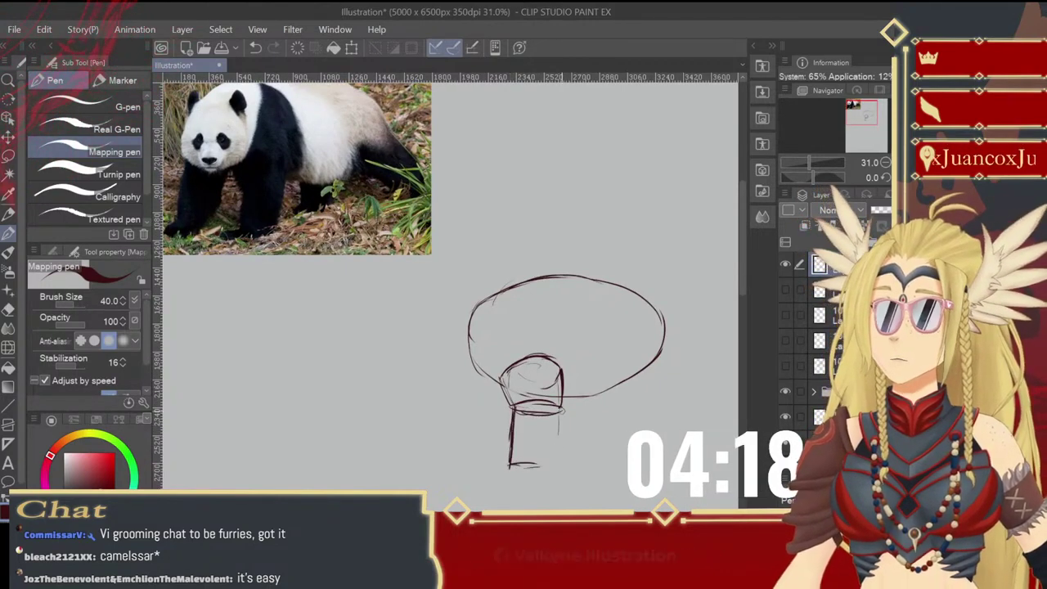
{"action": "mouse_move", "coordinate": [561, 411]}
{"action": "left_mouse_down"}
{"action": "mouse_move", "coordinate": [540, 466]}
{"action": "mouse_move", "coordinate": [555, 471]}
{"action": "mouse_move", "coordinate": [536, 471]}
{"action": "mouse_move", "coordinate": [555, 469]}
{"action": "left_mouse_up"}
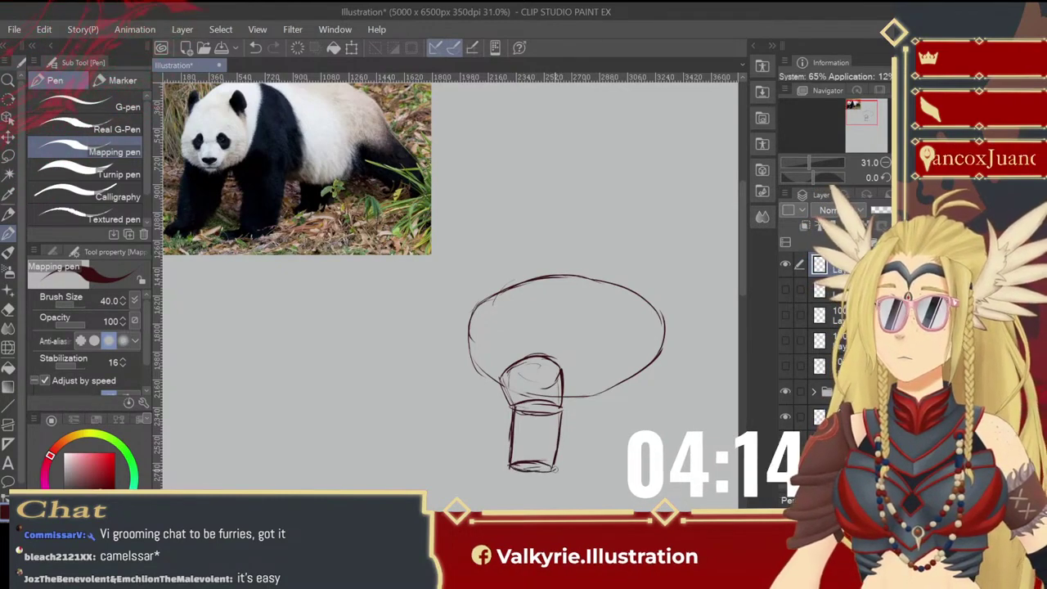
- Sketch the far front leg as two stacked, slightly slanted blocks reaching down from the front edge of the body oval
{"action": "left_click_drag", "start_coordinate": [492, 400], "coordinate": [503, 399]}
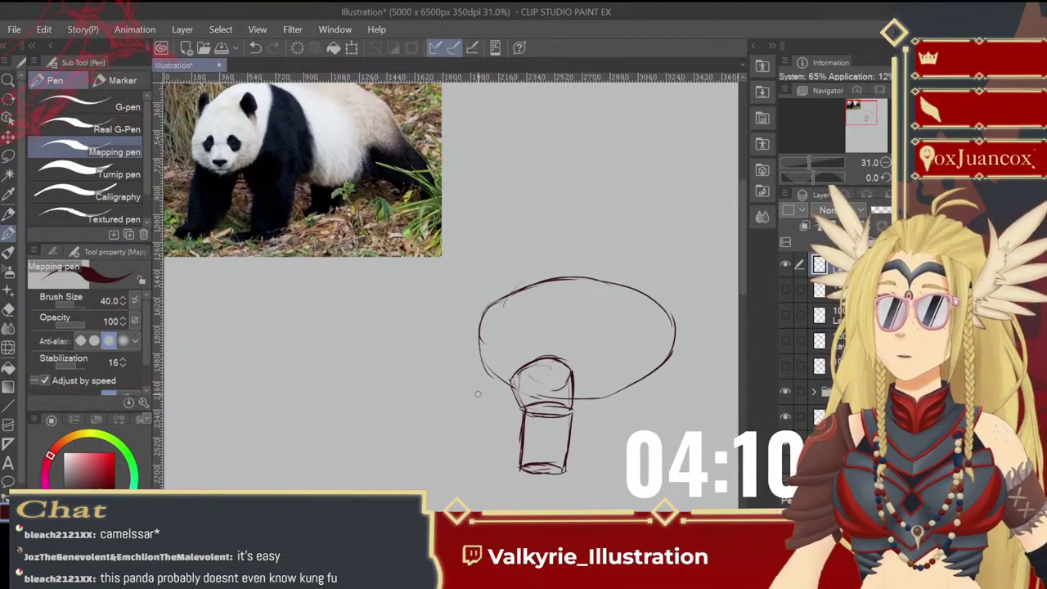
{"action": "mouse_move", "coordinate": [479, 364]}
{"action": "left_mouse_down"}
{"action": "mouse_move", "coordinate": [457, 429]}
{"action": "mouse_move", "coordinate": [493, 423]}
{"action": "left_mouse_up"}
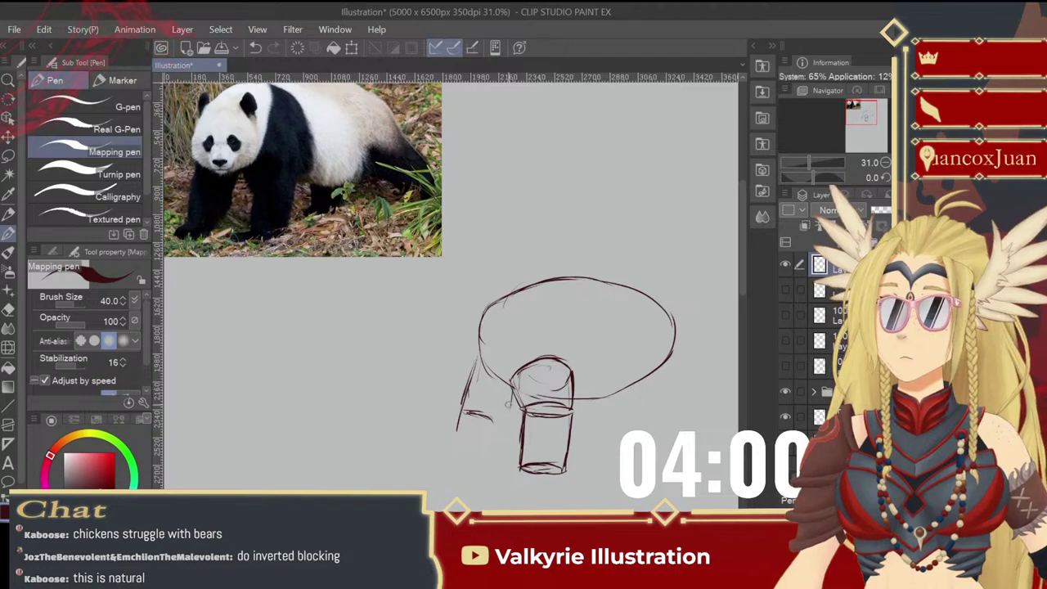
{"action": "left_click_drag", "start_coordinate": [508, 387], "coordinate": [494, 423]}
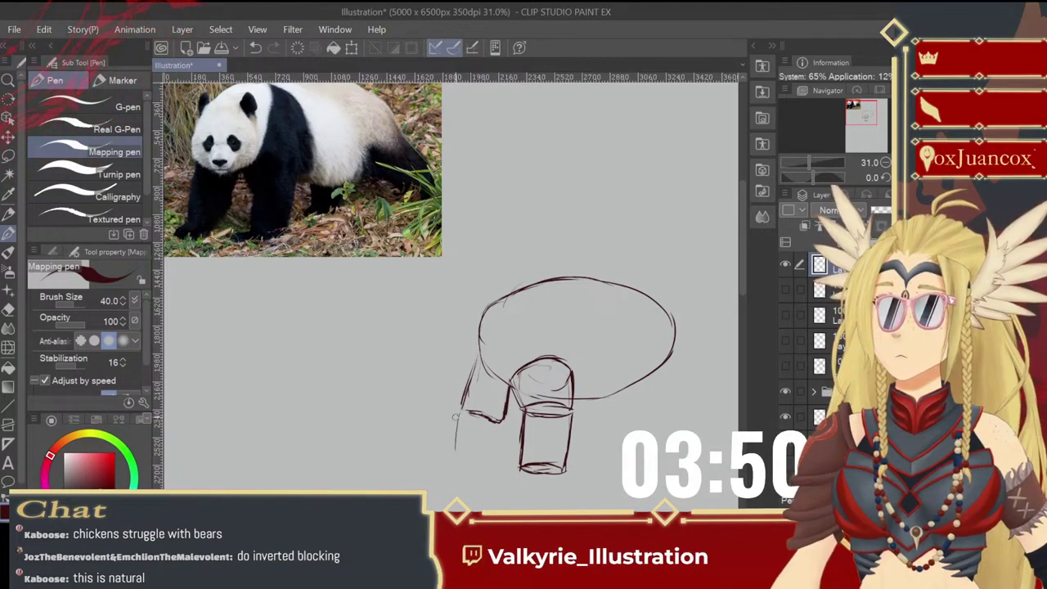
{"action": "left_click_drag", "start_coordinate": [455, 417], "coordinate": [455, 456]}
{"action": "mouse_move", "coordinate": [457, 412]}
{"action": "left_mouse_down"}
{"action": "mouse_move", "coordinate": [456, 428]}
{"action": "mouse_move", "coordinate": [502, 424]}
{"action": "mouse_move", "coordinate": [491, 463]}
{"action": "mouse_move", "coordinate": [505, 445]}
{"action": "left_mouse_up"}
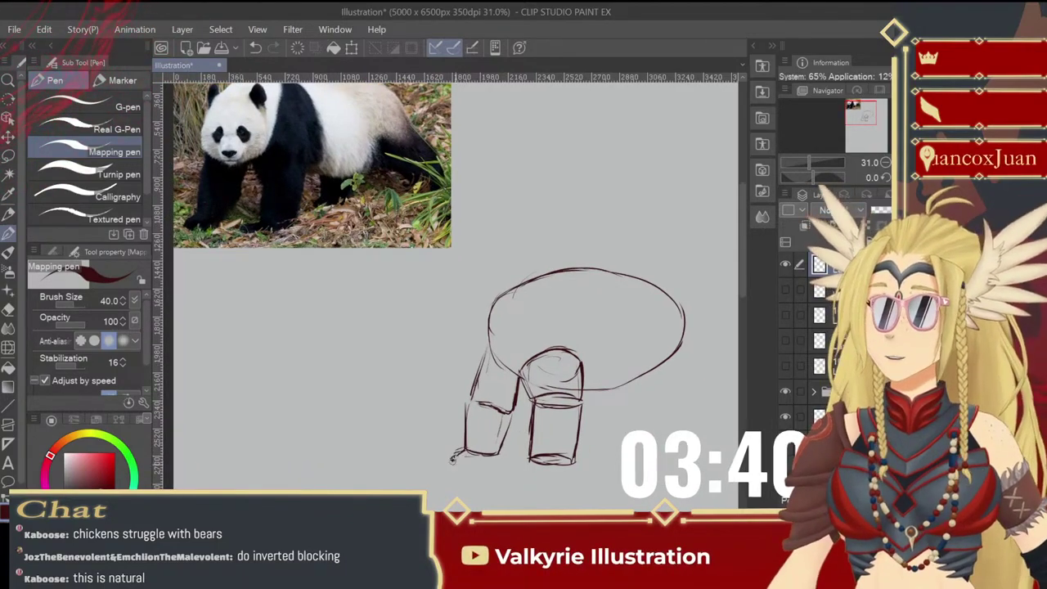
- Add a flat oval paw pointing forward at the end of the far front leg
{"action": "mouse_move", "coordinate": [451, 459]}
{"action": "left_mouse_down"}
{"action": "mouse_move", "coordinate": [492, 463]}
{"action": "mouse_move", "coordinate": [473, 442]}
{"action": "mouse_move", "coordinate": [486, 471]}
{"action": "left_mouse_up"}
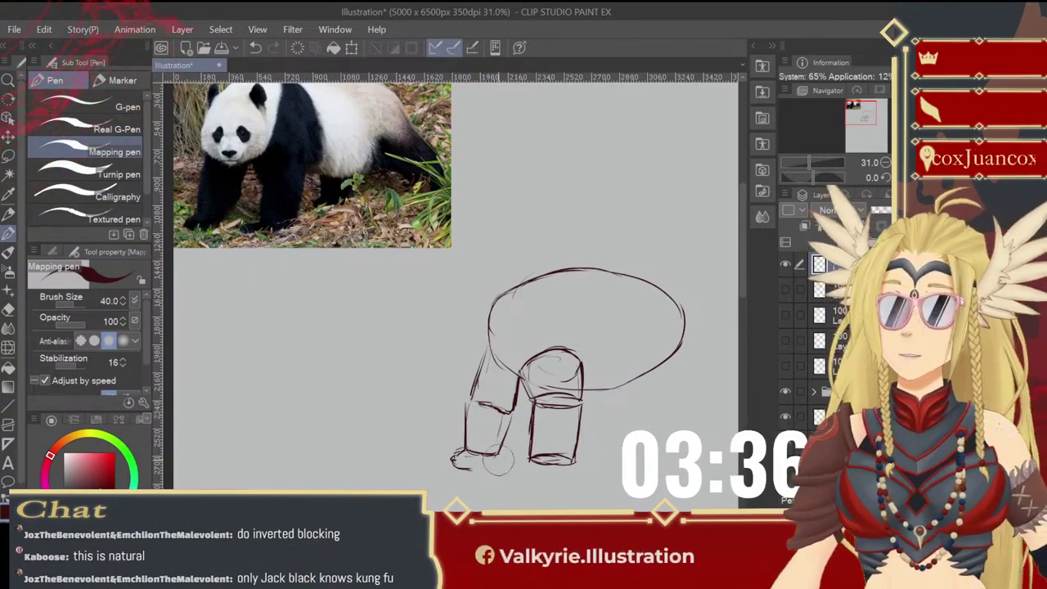
{"action": "mouse_move", "coordinate": [509, 416]}
{"action": "left_mouse_down"}
{"action": "mouse_move", "coordinate": [496, 420]}
{"action": "mouse_move", "coordinate": [506, 397]}
{"action": "left_mouse_up"}
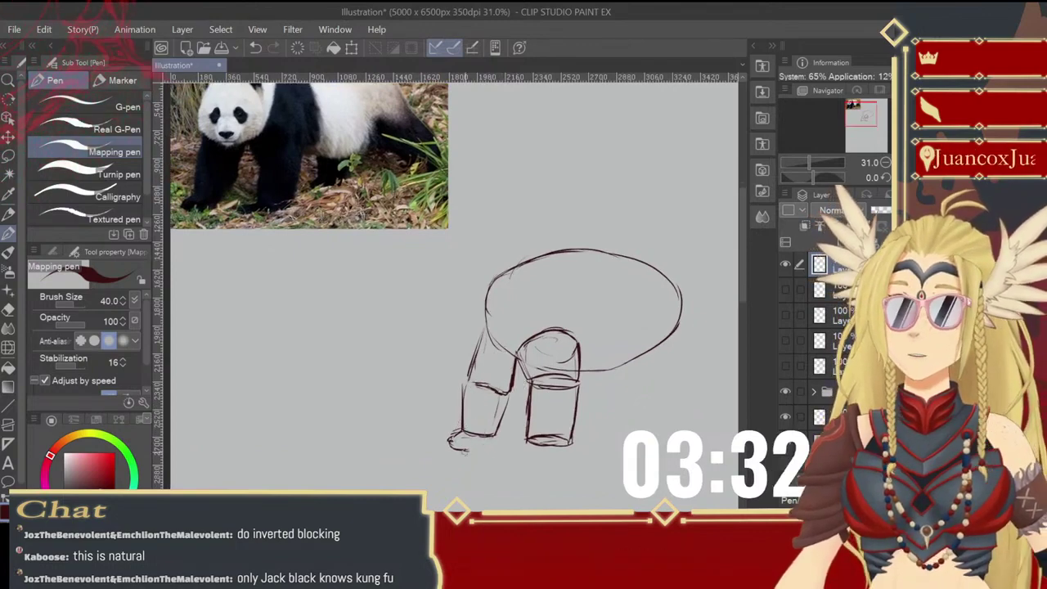
{"action": "left_click_drag", "start_coordinate": [454, 447], "coordinate": [493, 442]}
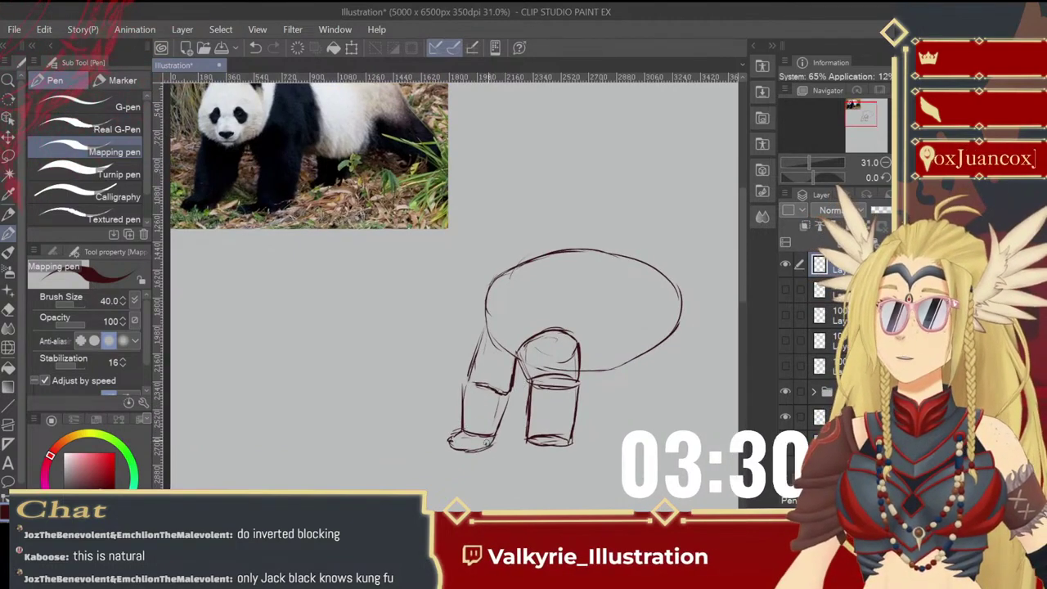
- Sketch the near hind leg's thigh as a curved shape extending behind the body oval, with the lower leg's outer line
{"action": "left_click_drag", "start_coordinate": [539, 382], "coordinate": [523, 399]}
{"action": "left_click_drag", "start_coordinate": [616, 396], "coordinate": [579, 385]}
{"action": "mouse_move", "coordinate": [598, 329]}
{"action": "left_mouse_down"}
{"action": "mouse_move", "coordinate": [605, 354]}
{"action": "mouse_move", "coordinate": [606, 343]}
{"action": "mouse_move", "coordinate": [651, 378]}
{"action": "mouse_move", "coordinate": [612, 375]}
{"action": "mouse_move", "coordinate": [611, 399]}
{"action": "left_mouse_up"}
{"action": "mouse_move", "coordinate": [615, 313]}
{"action": "left_mouse_down"}
{"action": "mouse_move", "coordinate": [637, 381]}
{"action": "mouse_move", "coordinate": [609, 397]}
{"action": "mouse_move", "coordinate": [631, 400]}
{"action": "mouse_move", "coordinate": [637, 384]}
{"action": "mouse_move", "coordinate": [651, 416]}
{"action": "left_mouse_up"}
{"action": "left_click_drag", "start_coordinate": [336, 248], "coordinate": [409, 279]}
- Shift the panda sketch layer left and slightly up on the canvas, and return to the Mapping pen
{"action": "key", "text": "k"}
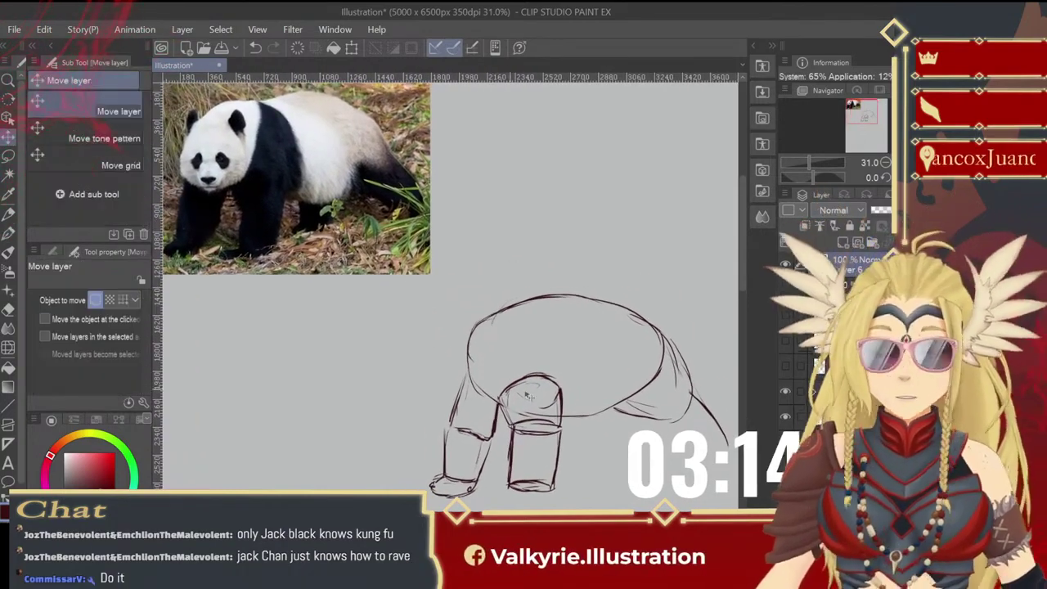
{"action": "left_click_drag", "start_coordinate": [446, 361], "coordinate": [380, 346]}
{"action": "key", "text": "p"}
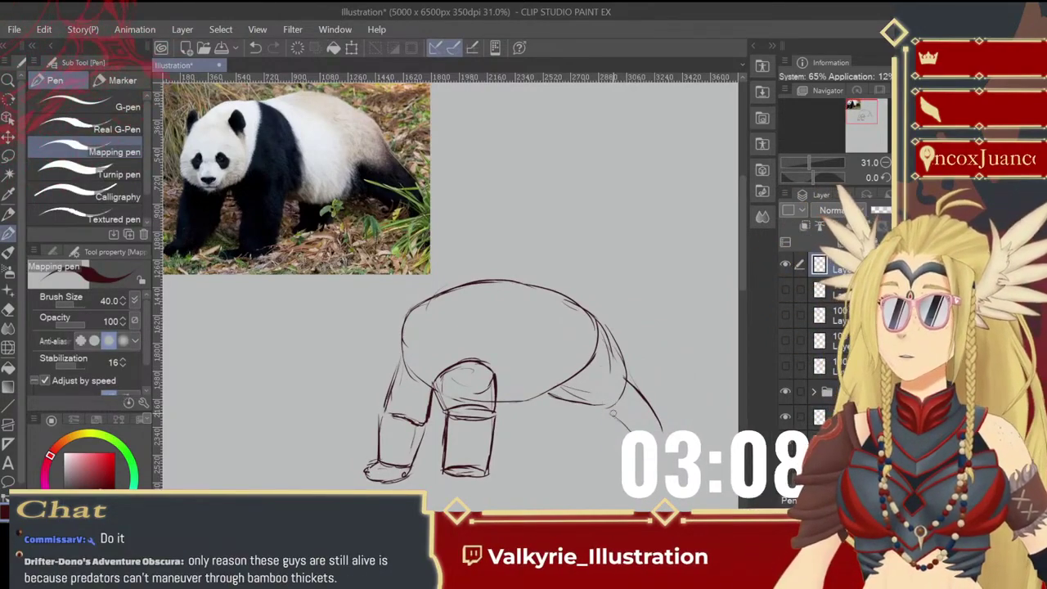
- Complete the near hind leg's lower segment as a slanted block and begin its small paw
{"action": "mouse_move", "coordinate": [612, 414]}
{"action": "left_mouse_down"}
{"action": "mouse_move", "coordinate": [635, 431]}
{"action": "mouse_move", "coordinate": [613, 388]}
{"action": "left_mouse_up"}
{"action": "left_click_drag", "start_coordinate": [636, 422], "coordinate": [652, 411]}
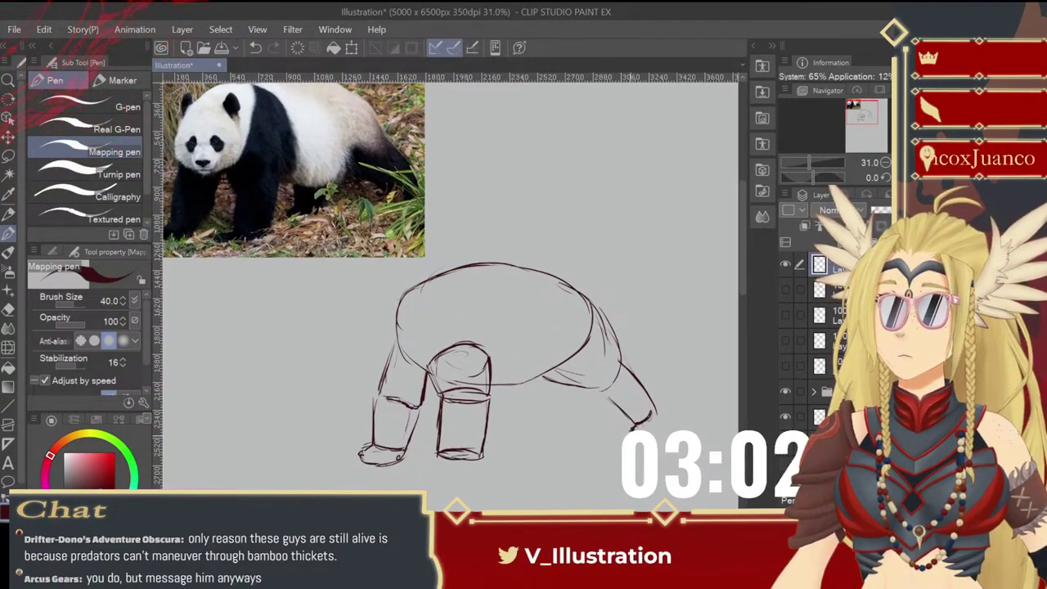
{"action": "left_click_drag", "start_coordinate": [636, 448], "coordinate": [658, 415]}
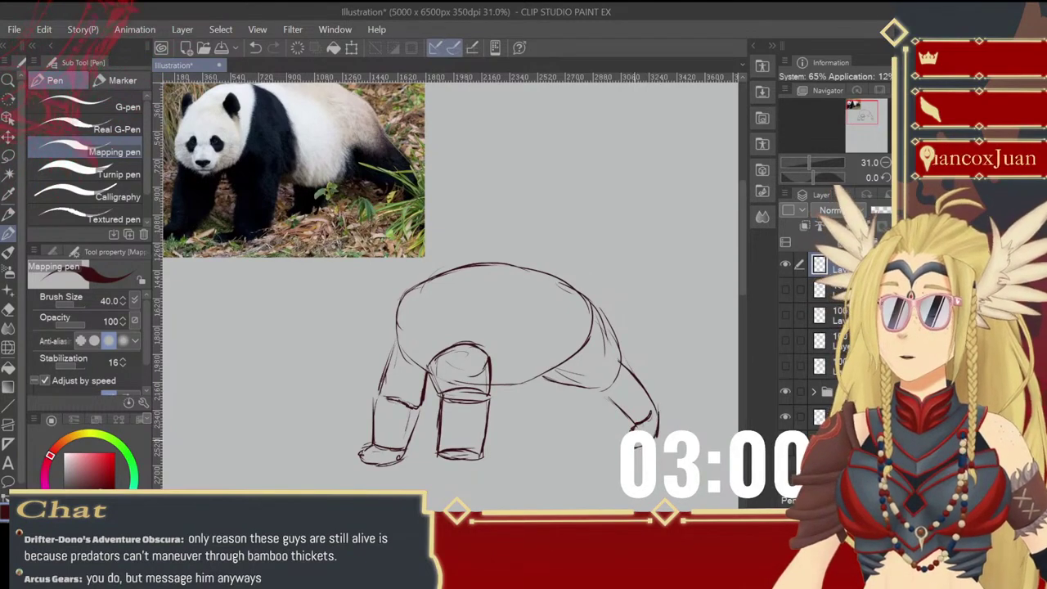
- Redraw the underside and rear curve of the body slightly lower for a fuller belly
{"action": "left_click_drag", "start_coordinate": [613, 357], "coordinate": [615, 365]}
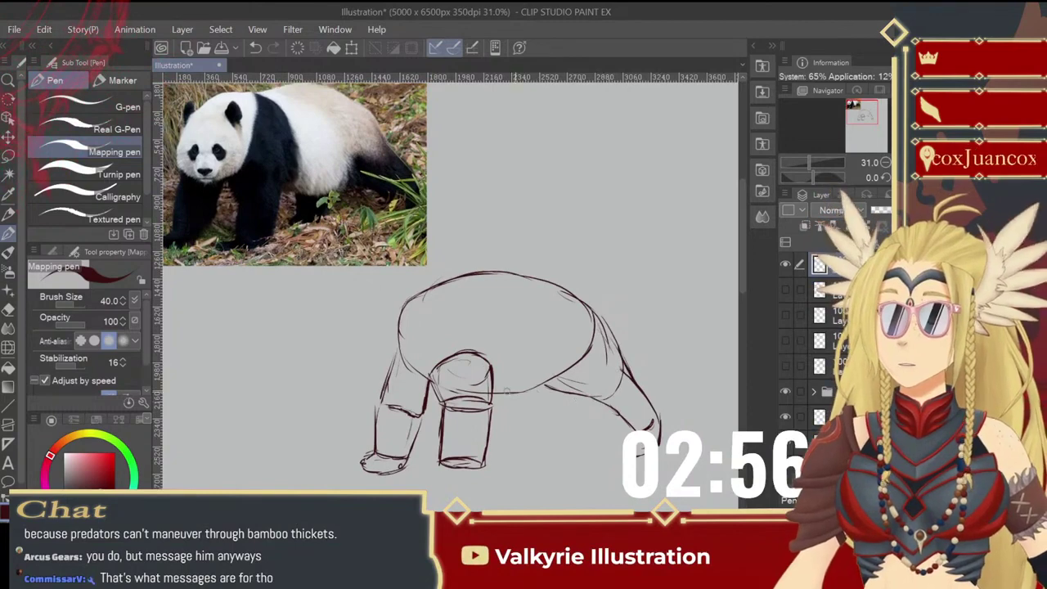
{"action": "left_click_drag", "start_coordinate": [564, 373], "coordinate": [595, 309]}
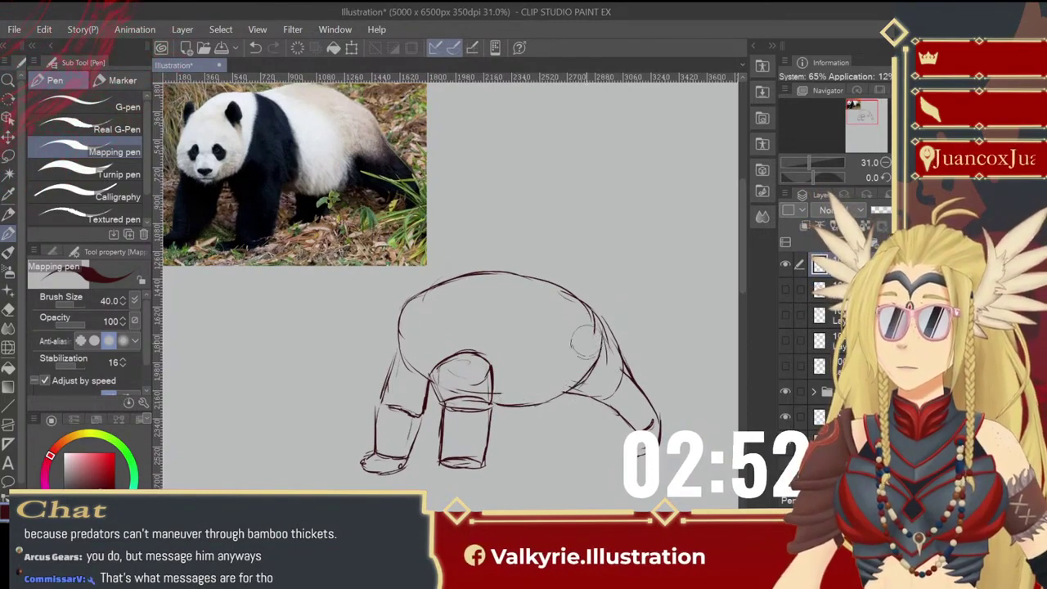
- Sketch the far hind leg as a short block with a rounded paw, and add an oval paw to the near front leg
{"action": "mouse_move", "coordinate": [537, 406]}
{"action": "left_mouse_down"}
{"action": "mouse_move", "coordinate": [525, 445]}
{"action": "mouse_move", "coordinate": [540, 446]}
{"action": "mouse_move", "coordinate": [553, 425]}
{"action": "mouse_move", "coordinate": [541, 446]}
{"action": "mouse_move", "coordinate": [530, 439]}
{"action": "mouse_move", "coordinate": [564, 420]}
{"action": "mouse_move", "coordinate": [576, 428]}
{"action": "mouse_move", "coordinate": [556, 419]}
{"action": "mouse_move", "coordinate": [567, 402]}
{"action": "mouse_move", "coordinate": [576, 426]}
{"action": "left_mouse_up"}
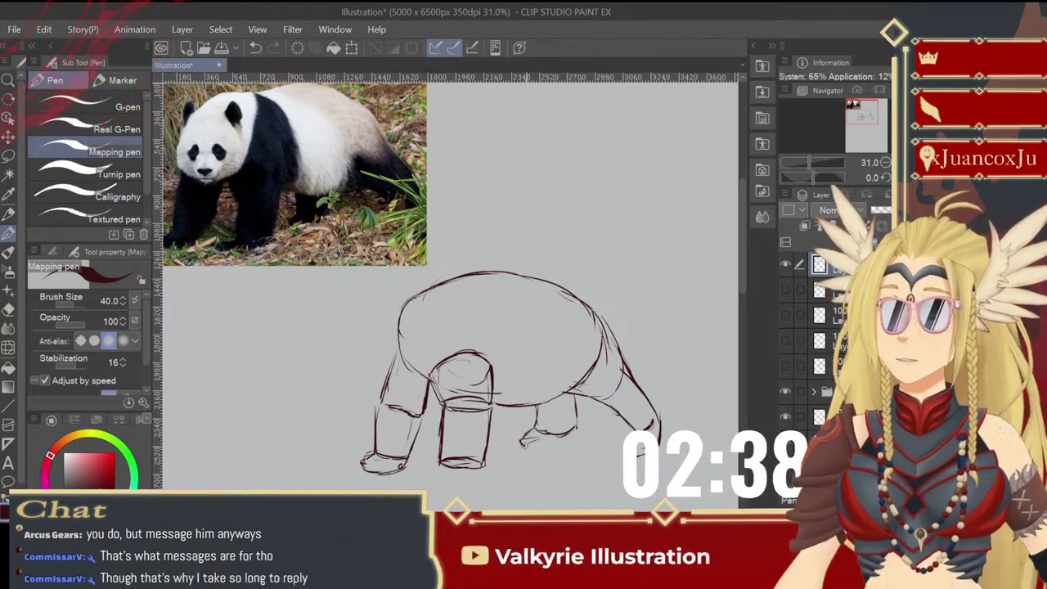
{"action": "mouse_move", "coordinate": [522, 445]}
{"action": "left_mouse_down"}
{"action": "mouse_move", "coordinate": [562, 451]}
{"action": "mouse_move", "coordinate": [549, 418]}
{"action": "mouse_move", "coordinate": [576, 394]}
{"action": "left_mouse_up"}
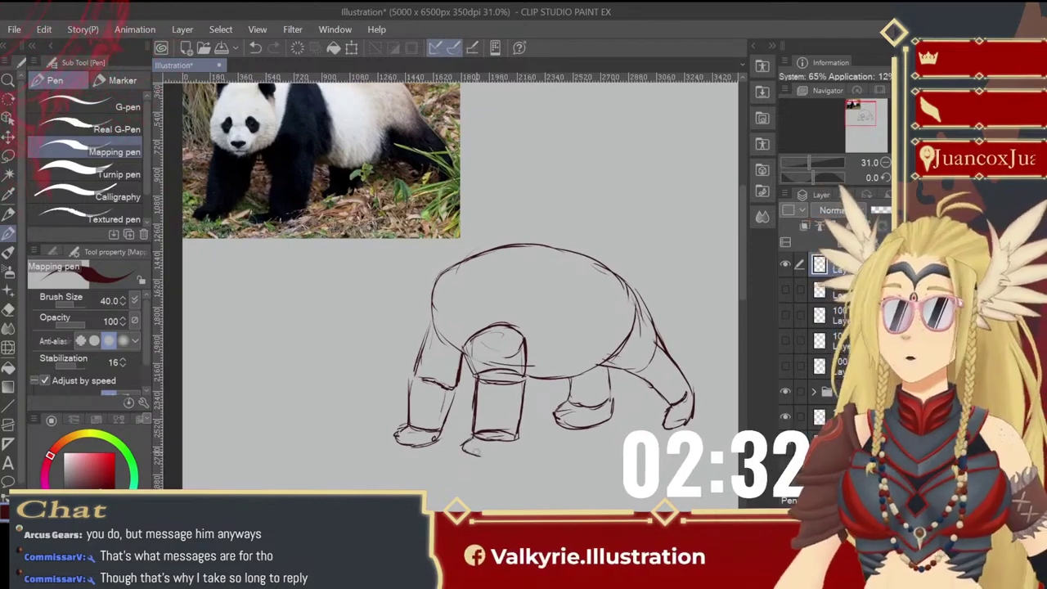
{"action": "mouse_move", "coordinate": [471, 450]}
{"action": "left_mouse_down"}
{"action": "mouse_move", "coordinate": [499, 455]}
{"action": "mouse_move", "coordinate": [517, 437]}
{"action": "left_mouse_up"}
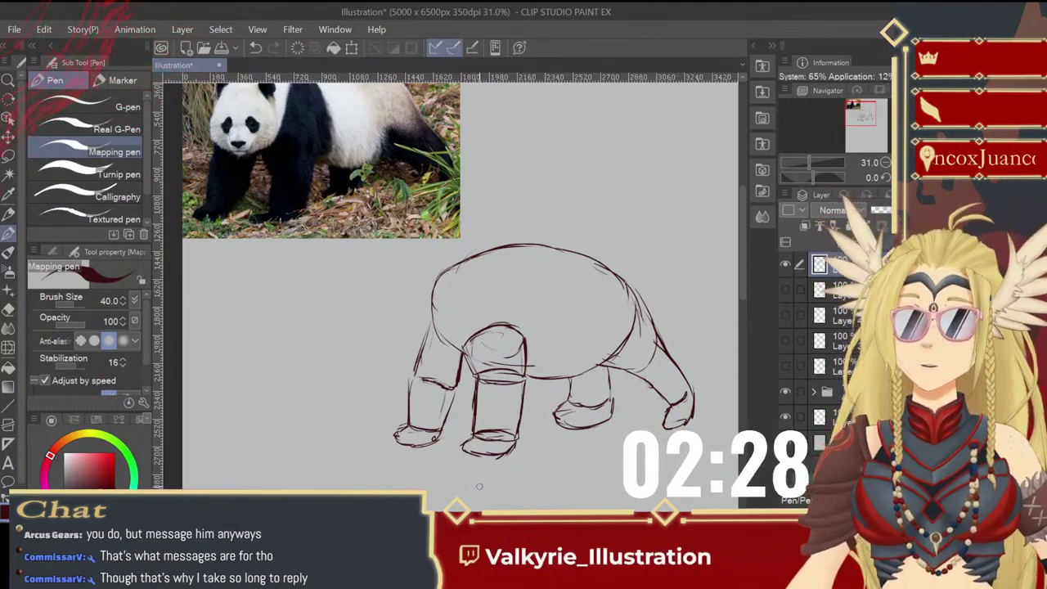
- Sketch the head as a large circle overlapping the front upper part of the body, above the front legs
{"action": "mouse_move", "coordinate": [512, 384]}
{"action": "left_mouse_down"}
{"action": "mouse_move", "coordinate": [532, 401]}
{"action": "mouse_move", "coordinate": [532, 455]}
{"action": "mouse_move", "coordinate": [550, 451]}
{"action": "left_mouse_up"}
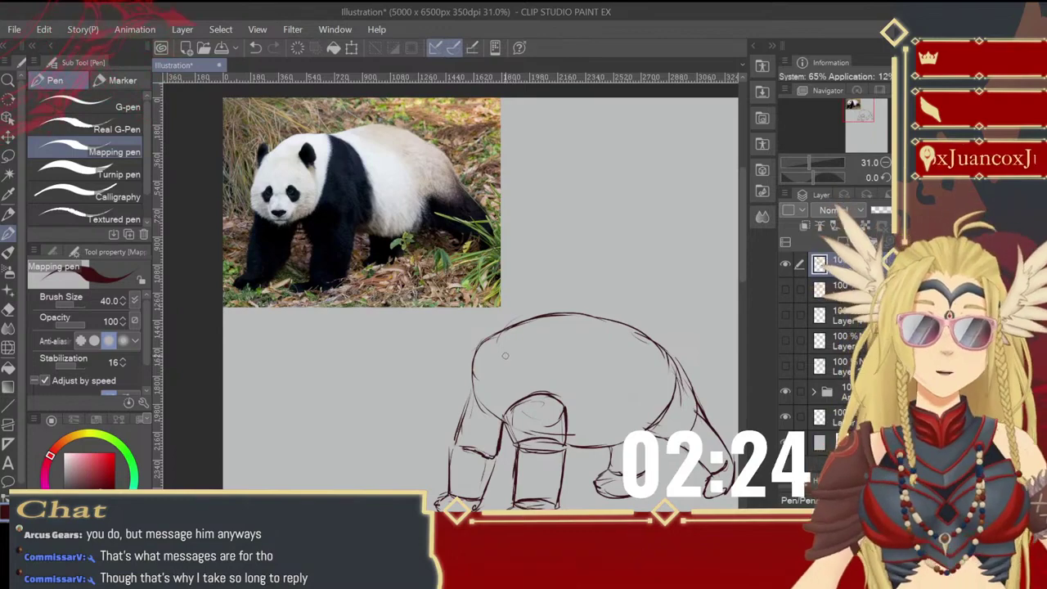
{"action": "left_click_drag", "start_coordinate": [474, 343], "coordinate": [489, 404]}
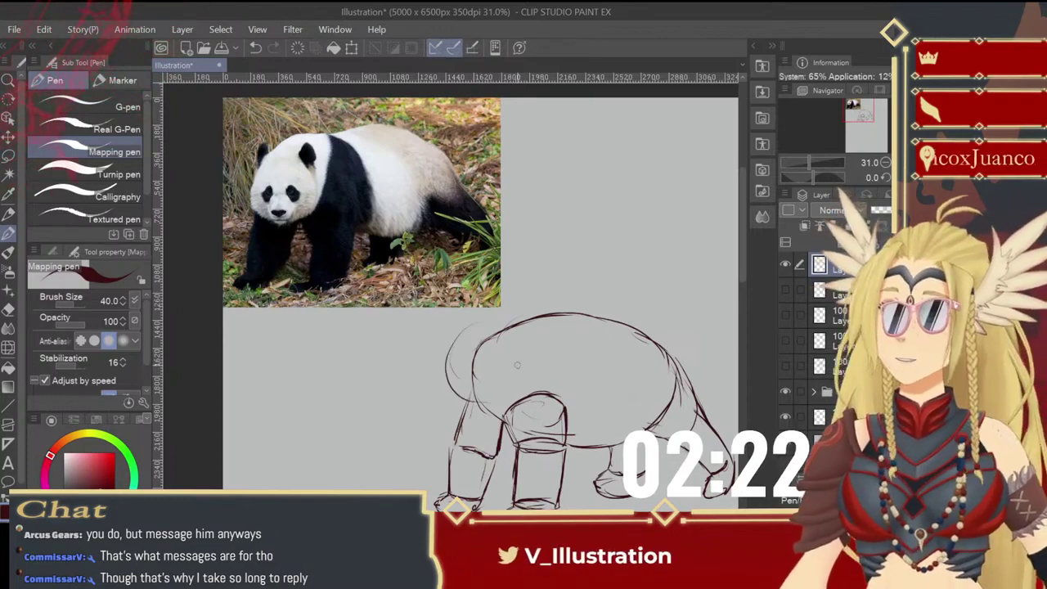
{"action": "left_click_drag", "start_coordinate": [524, 365], "coordinate": [507, 391]}
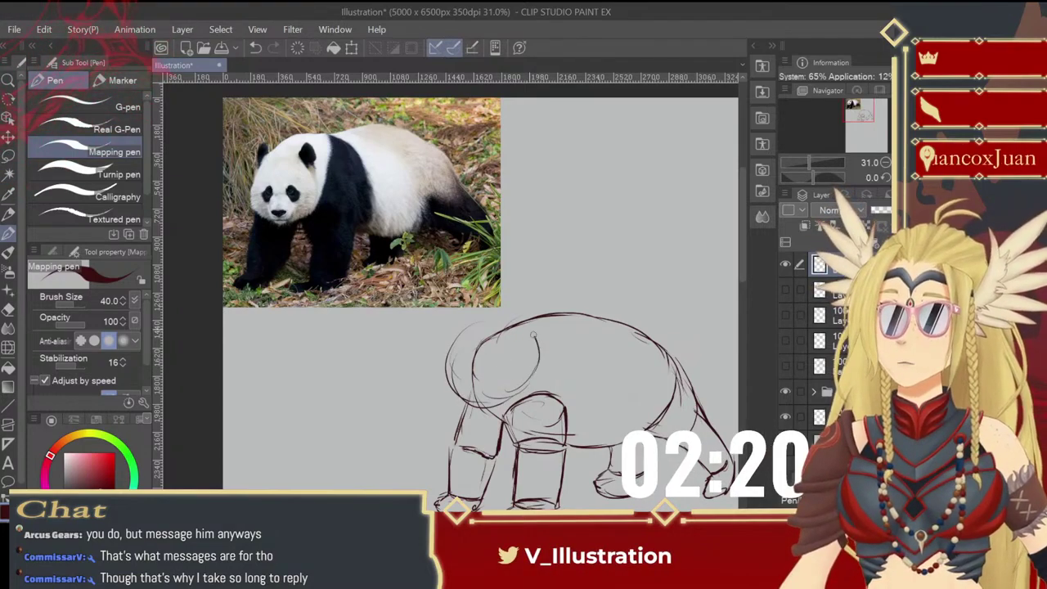
{"action": "mouse_move", "coordinate": [533, 335]}
{"action": "left_mouse_down"}
{"action": "mouse_move", "coordinate": [505, 319]}
{"action": "mouse_move", "coordinate": [447, 353]}
{"action": "mouse_move", "coordinate": [456, 398]}
{"action": "mouse_move", "coordinate": [519, 396]}
{"action": "left_mouse_up"}
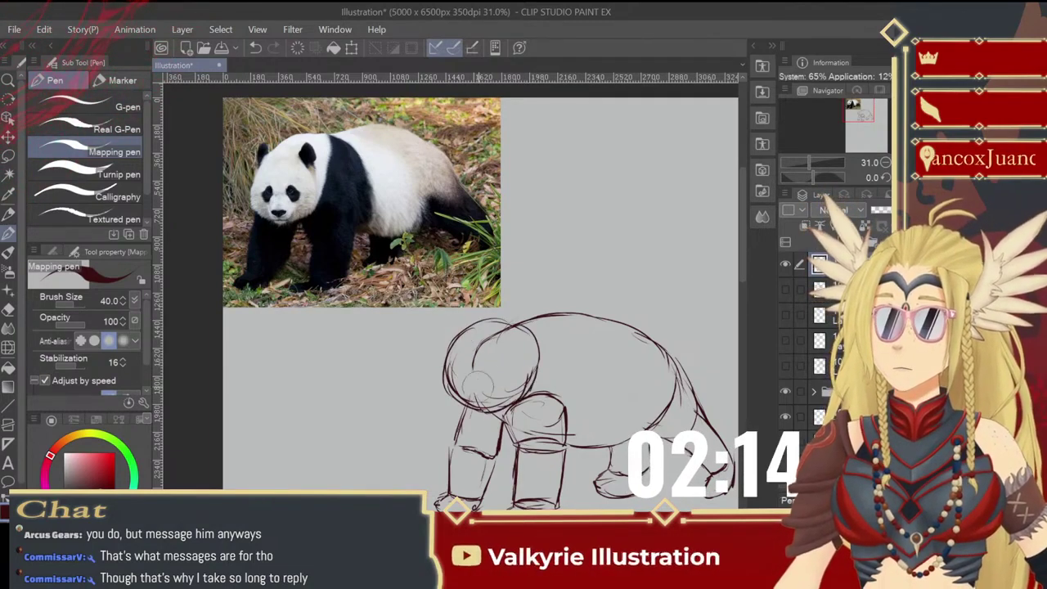
{"action": "key", "text": "ctrl+z"}
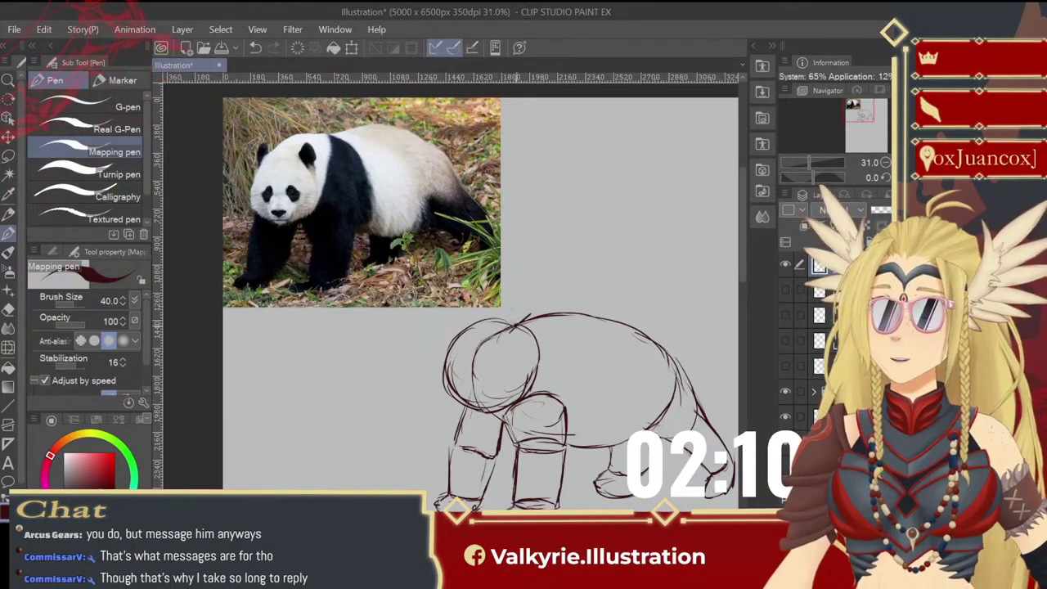
- Add two small rounded ears on top of the head and link the head to the back with a neck line
{"action": "mouse_move", "coordinate": [540, 323]}
{"action": "left_mouse_down"}
{"action": "mouse_move", "coordinate": [544, 338]}
{"action": "mouse_move", "coordinate": [516, 329]}
{"action": "left_mouse_up"}
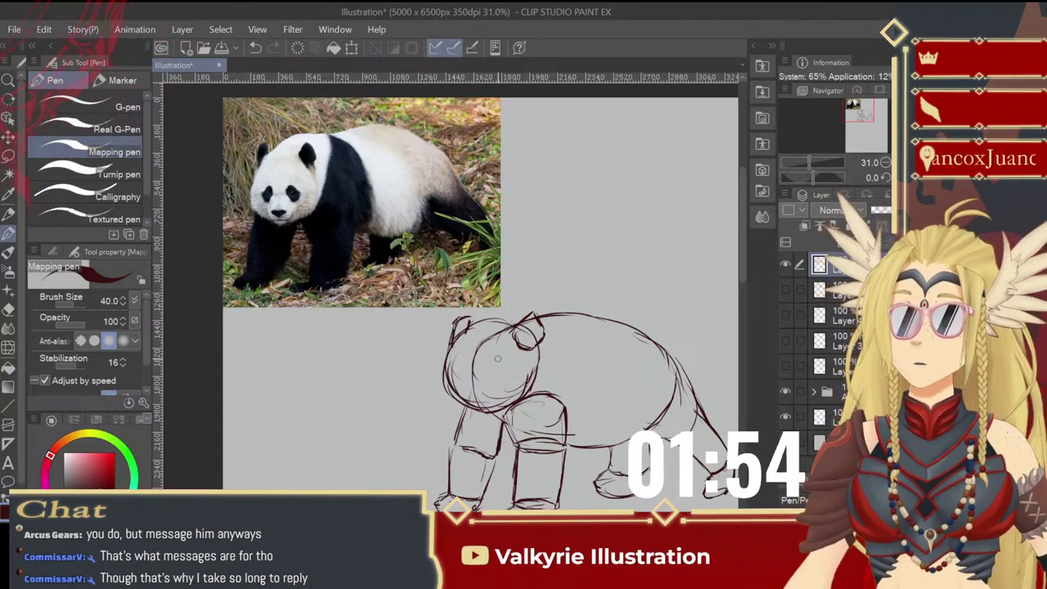
{"action": "mouse_move", "coordinate": [498, 358]}
{"action": "left_mouse_down"}
{"action": "mouse_move", "coordinate": [482, 314]}
{"action": "mouse_move", "coordinate": [486, 329]}
{"action": "left_mouse_up"}
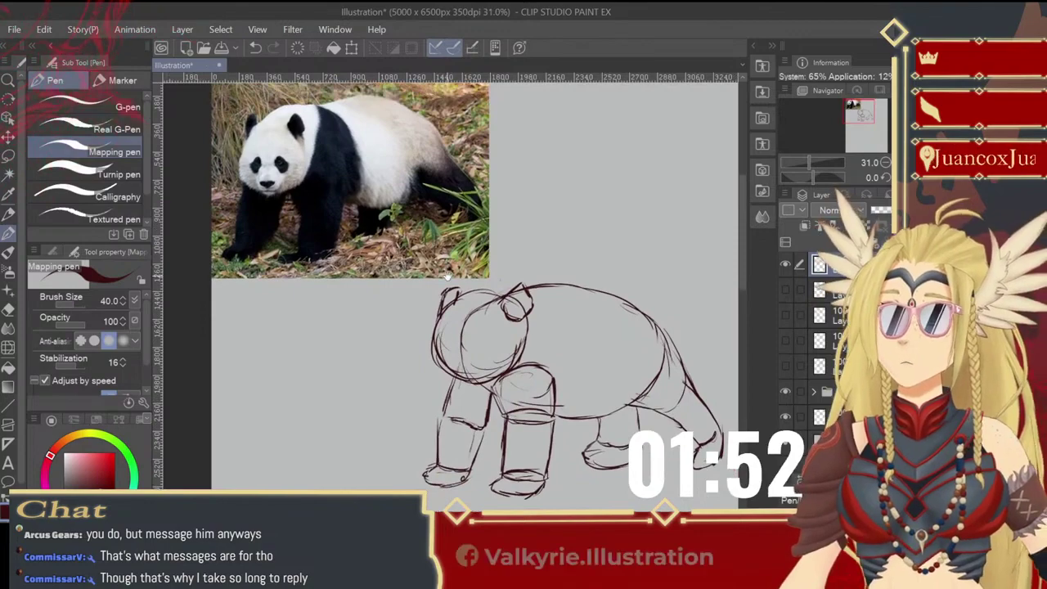
{"action": "left_click_drag", "start_coordinate": [447, 276], "coordinate": [456, 278]}
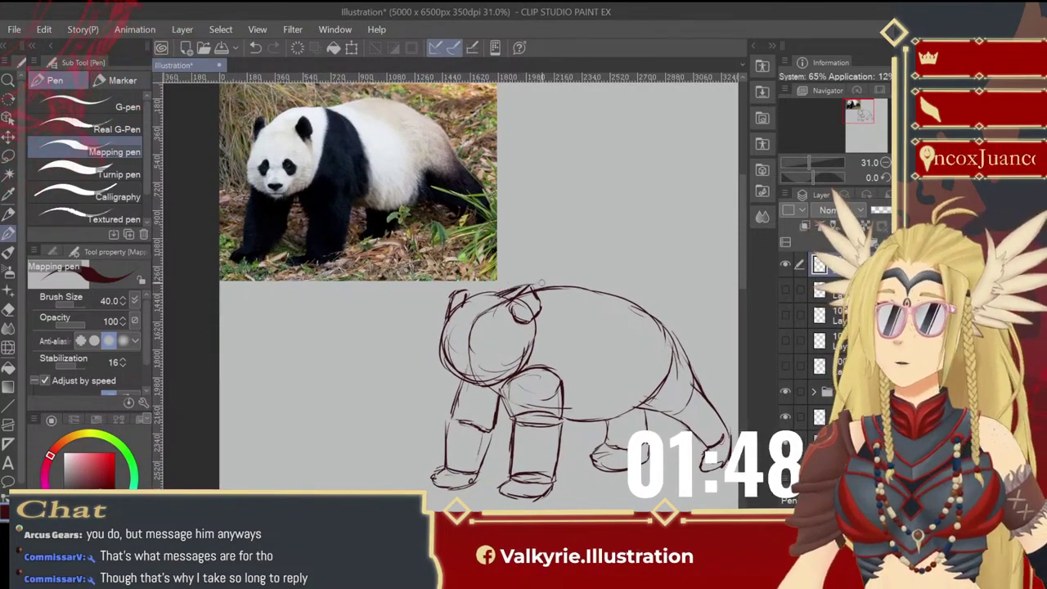
- Rework the belly line into a deeper curve between the near front leg and the hind legs
{"action": "left_click_drag", "start_coordinate": [604, 343], "coordinate": [629, 351]}
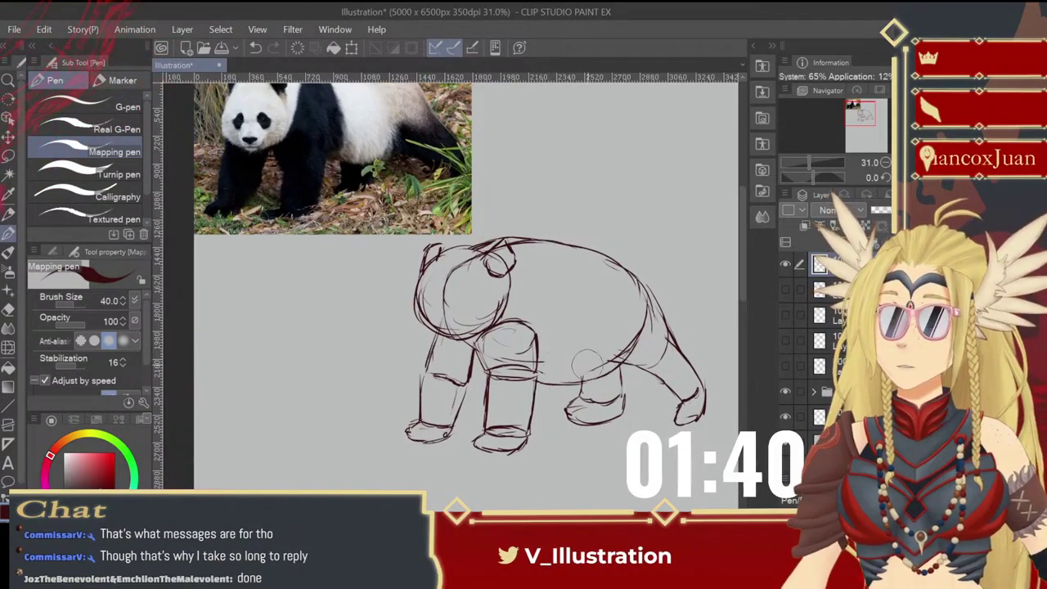
{"action": "mouse_move", "coordinate": [577, 331]}
{"action": "left_mouse_down"}
{"action": "mouse_move", "coordinate": [597, 355]}
{"action": "mouse_move", "coordinate": [597, 347]}
{"action": "mouse_move", "coordinate": [573, 357]}
{"action": "left_mouse_up"}
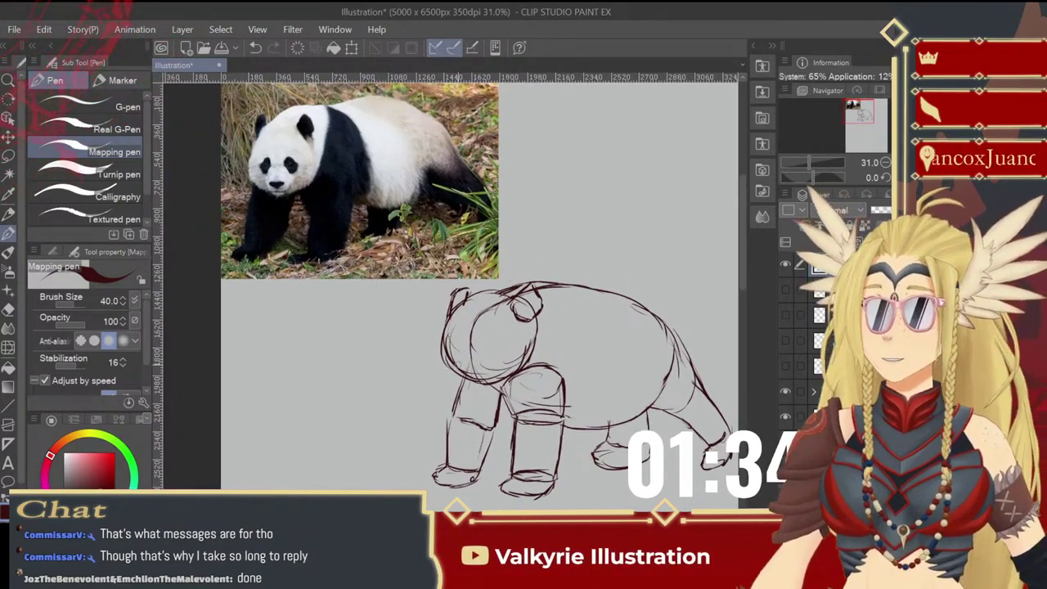
- Sketch the muzzle as a small circle low on the head with a small oval nose inside, redoing the first attempt
{"action": "left_click_drag", "start_coordinate": [467, 349], "coordinate": [474, 348]}
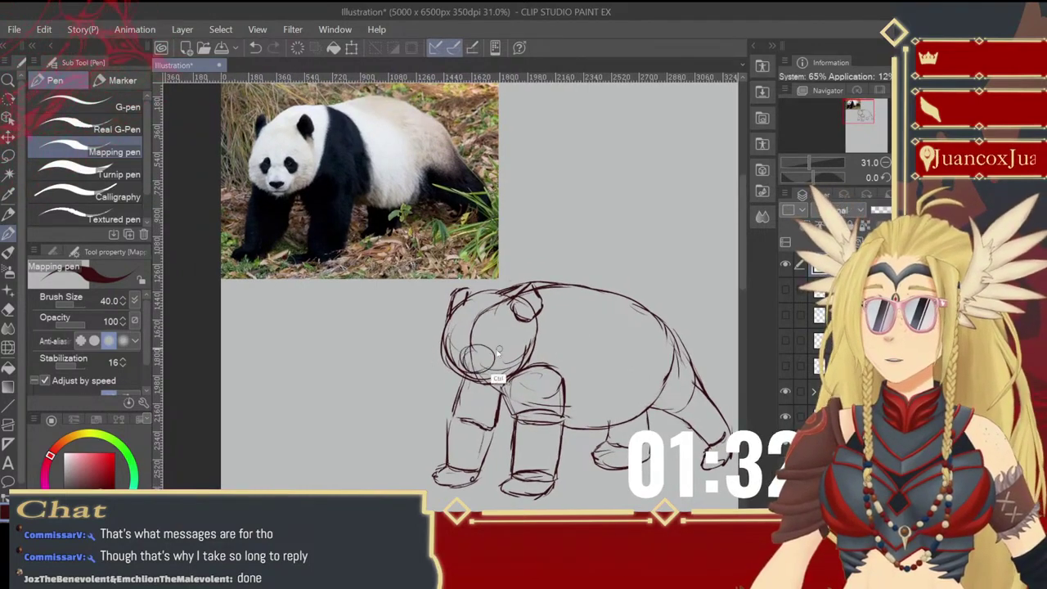
{"action": "key", "text": "ctrl+z"}
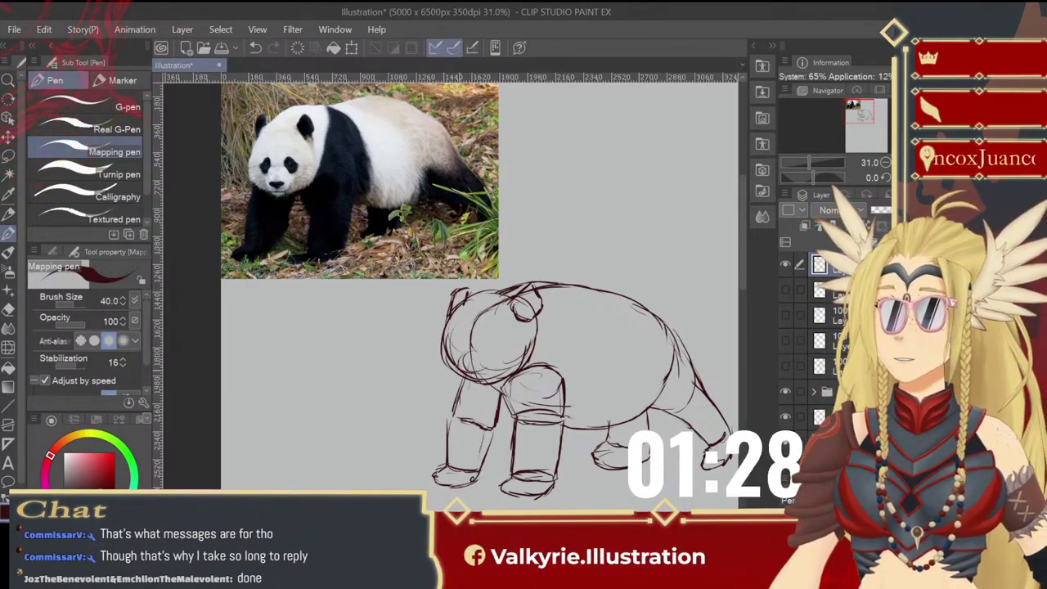
{"action": "mouse_move", "coordinate": [462, 360]}
{"action": "left_mouse_down"}
{"action": "mouse_move", "coordinate": [484, 374]}
{"action": "mouse_move", "coordinate": [464, 371]}
{"action": "left_mouse_up"}
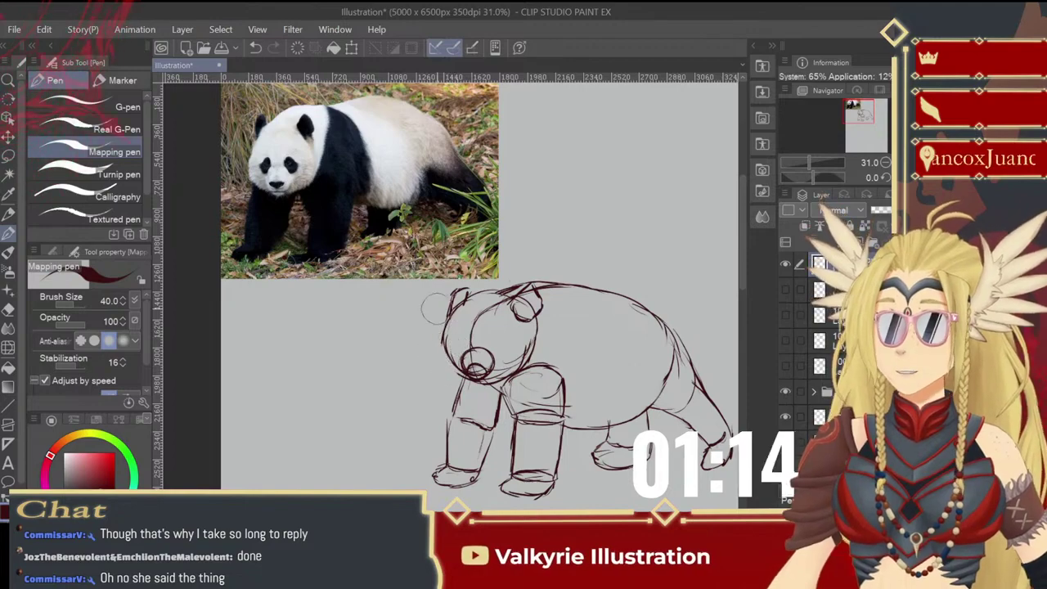
{"action": "key", "text": "ctrl+z"}
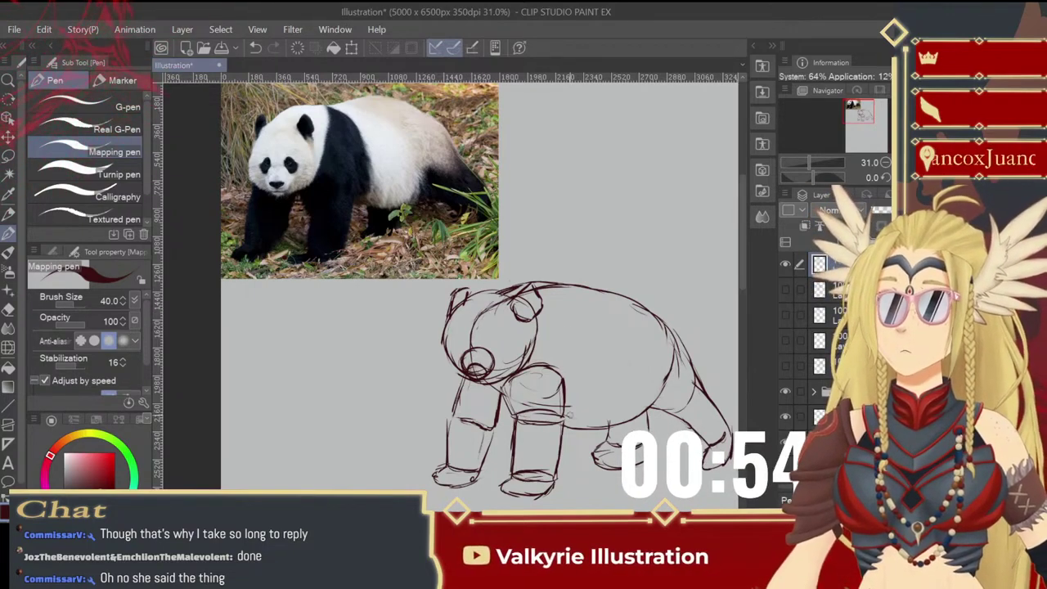
- Reinforce the belly line and the outline of the far front leg's lower segment
{"action": "mouse_move", "coordinate": [587, 428]}
{"action": "left_mouse_down"}
{"action": "mouse_move", "coordinate": [562, 418]}
{"action": "mouse_move", "coordinate": [612, 410]}
{"action": "left_mouse_up"}
{"action": "left_click_drag", "start_coordinate": [465, 408], "coordinate": [462, 452]}
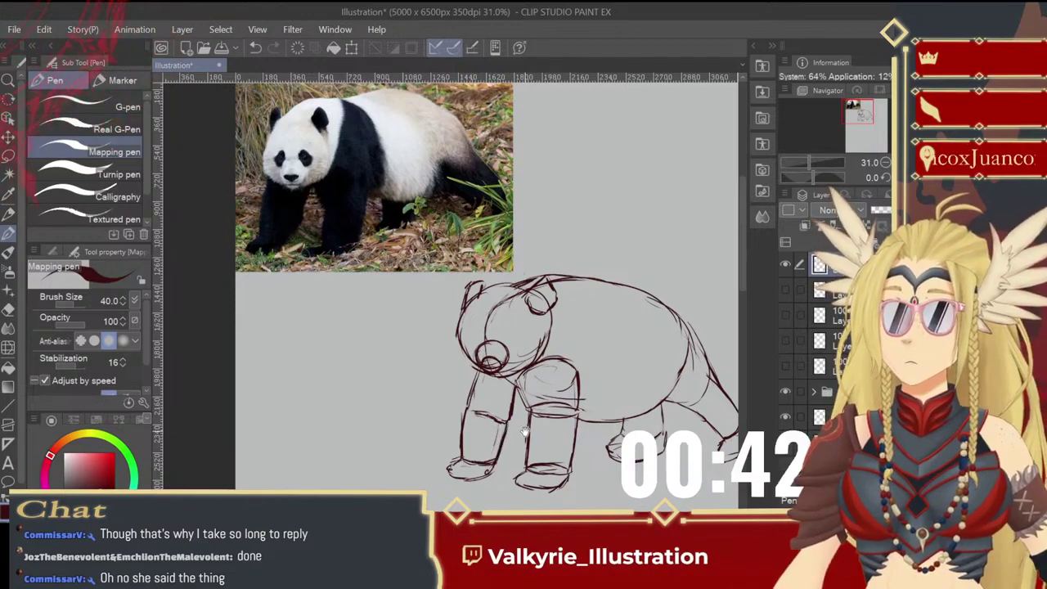
{"action": "left_click_drag", "start_coordinate": [525, 431], "coordinate": [489, 408]}
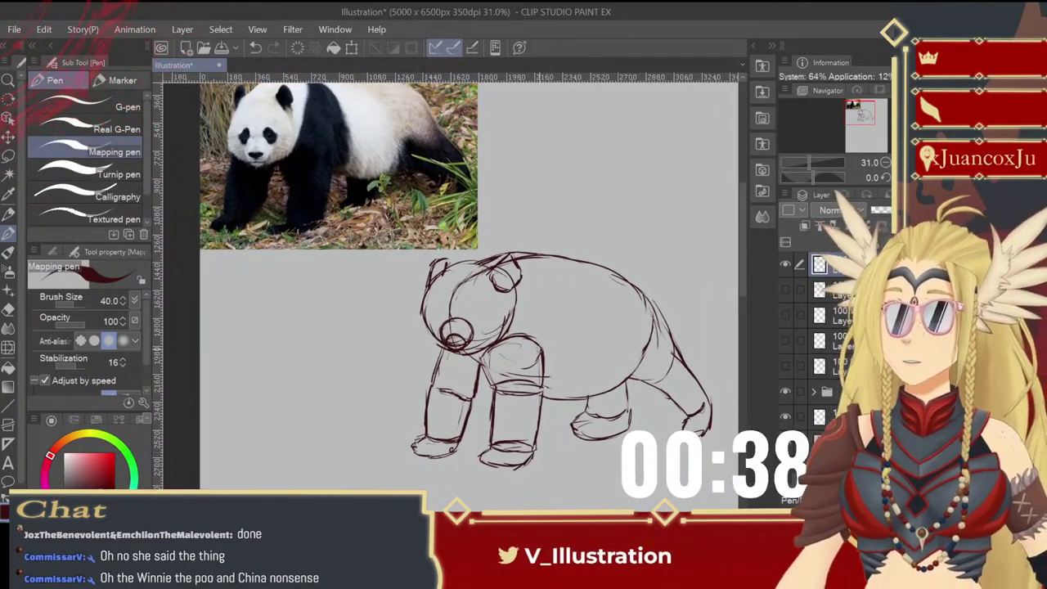
{"action": "left_click_drag", "start_coordinate": [544, 352], "coordinate": [560, 375]}
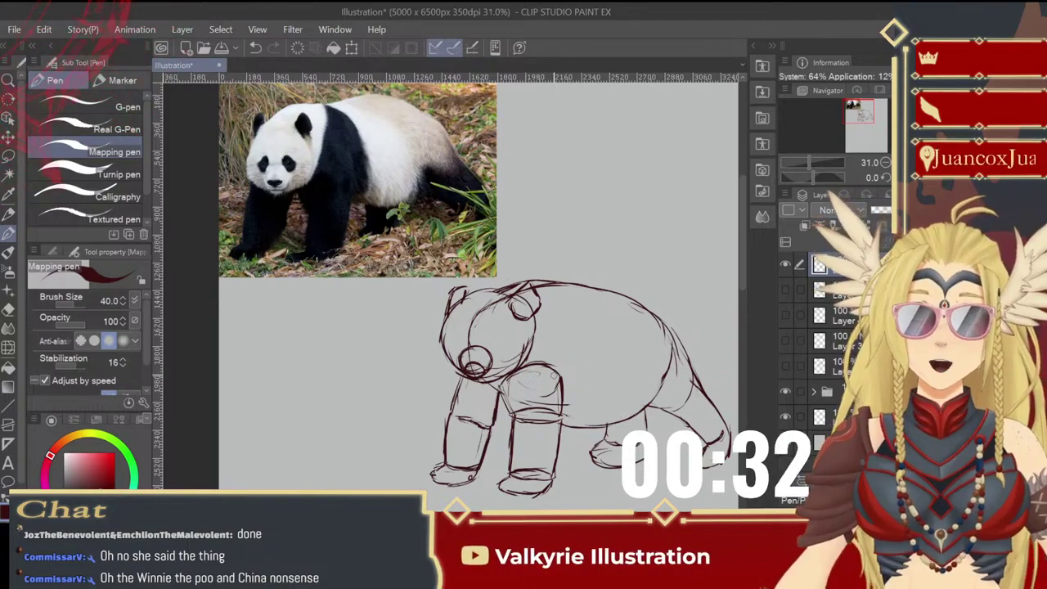
- Rework the panda's near front shoulder into a taller curve rising from the upper leg toward the neck
{"action": "left_click_drag", "start_coordinate": [554, 378], "coordinate": [547, 366]}
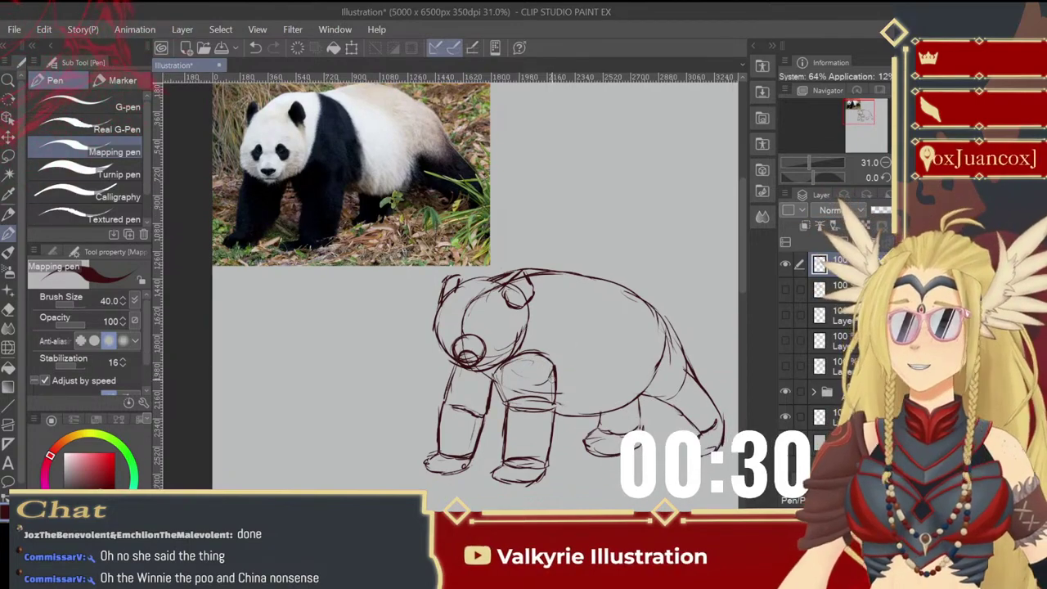
{"action": "left_click_drag", "start_coordinate": [521, 274], "coordinate": [533, 289]}
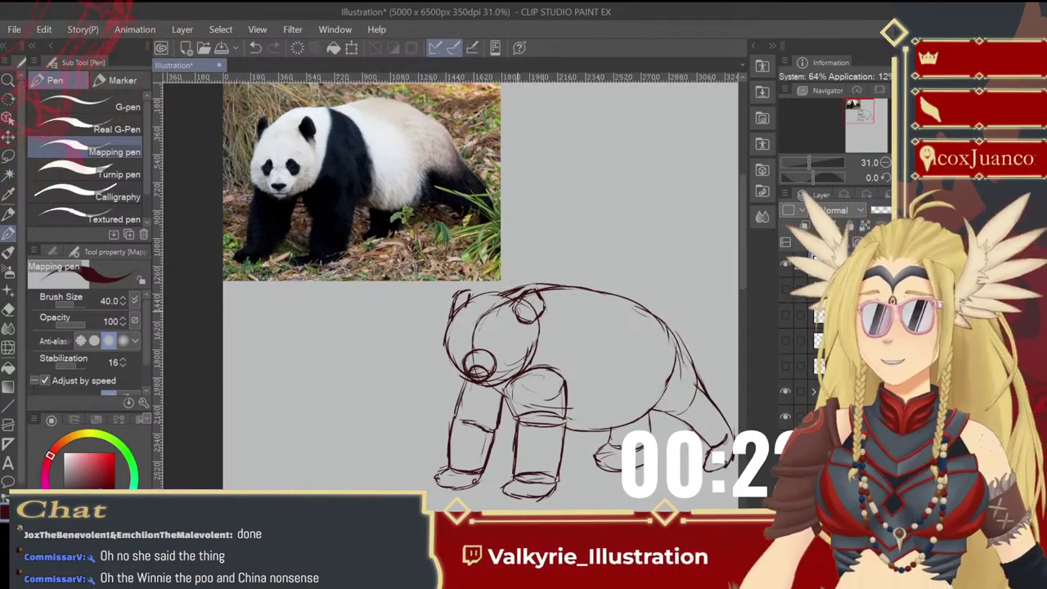
{"action": "left_click_drag", "start_coordinate": [543, 402], "coordinate": [539, 368]}
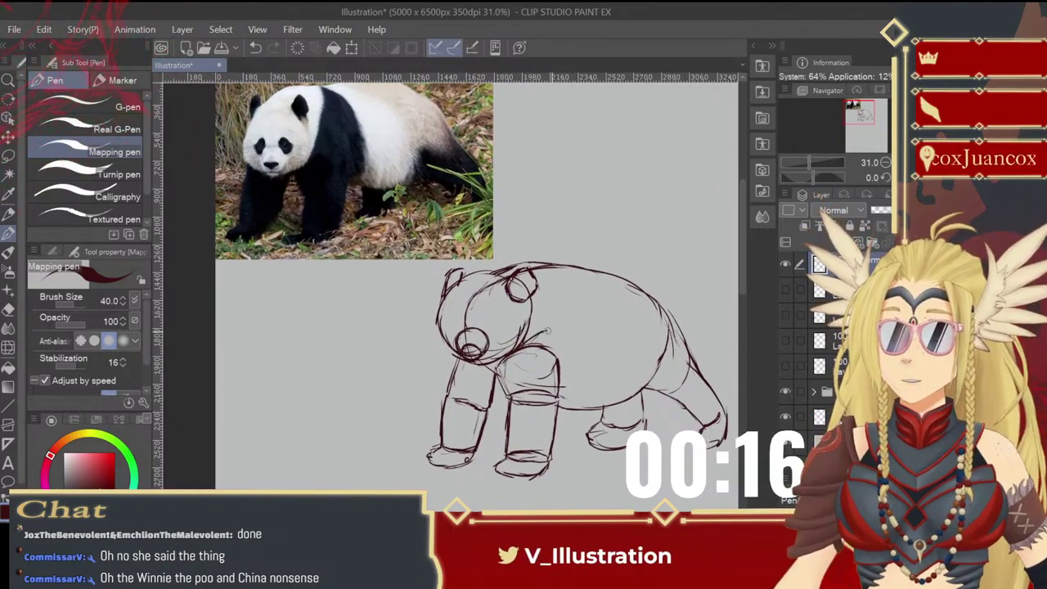
{"action": "mouse_move", "coordinate": [560, 353]}
{"action": "left_mouse_down"}
{"action": "mouse_move", "coordinate": [553, 376]}
{"action": "mouse_move", "coordinate": [542, 343]}
{"action": "mouse_move", "coordinate": [517, 366]}
{"action": "mouse_move", "coordinate": [529, 378]}
{"action": "mouse_move", "coordinate": [547, 366]}
{"action": "mouse_move", "coordinate": [549, 376]}
{"action": "left_mouse_up"}
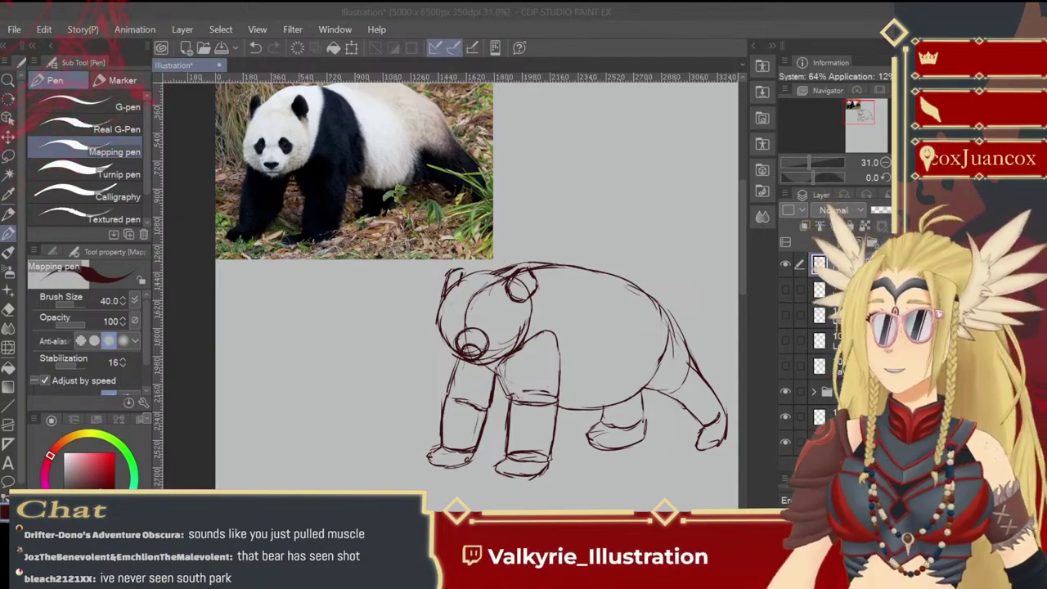
- Hide the panda sketch and the panda photo, and show and select the red panda reference photo
{"action": "left_click", "coordinate": [786, 281]}
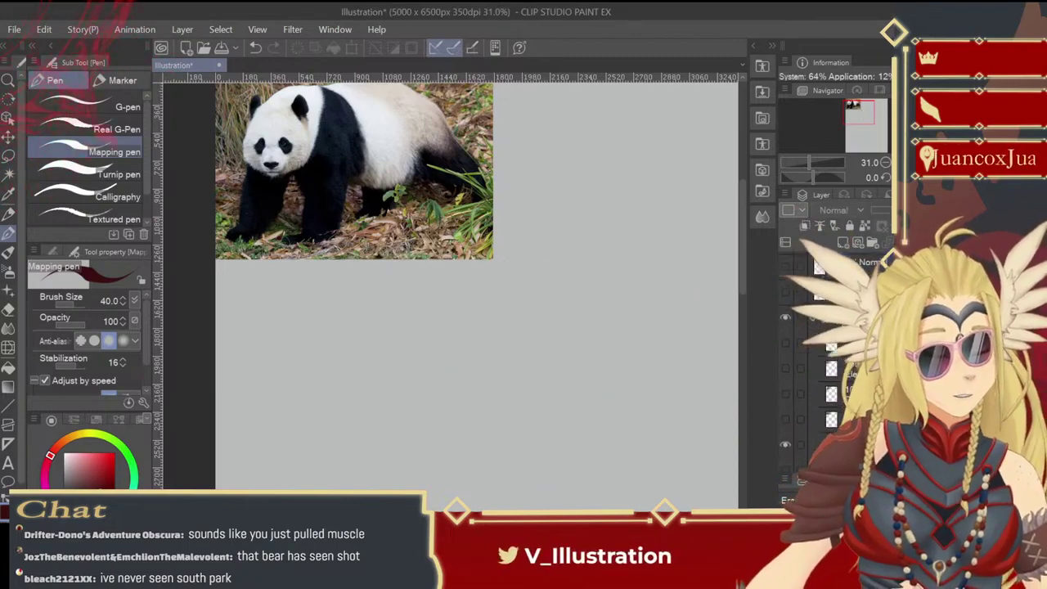
{"action": "left_click", "coordinate": [785, 394]}
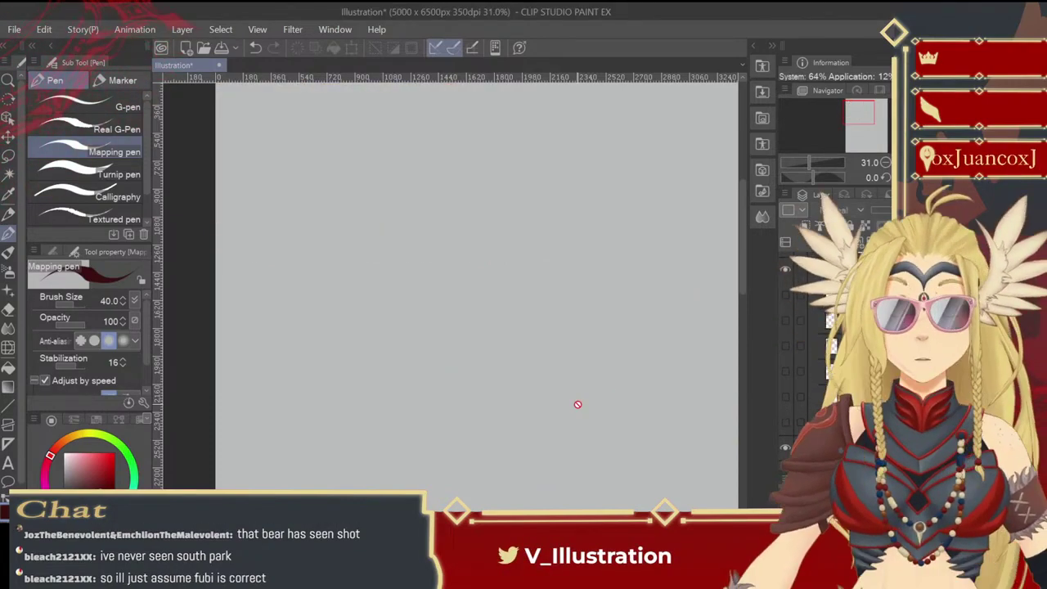
{"action": "left_click_drag", "start_coordinate": [626, 369], "coordinate": [596, 414]}
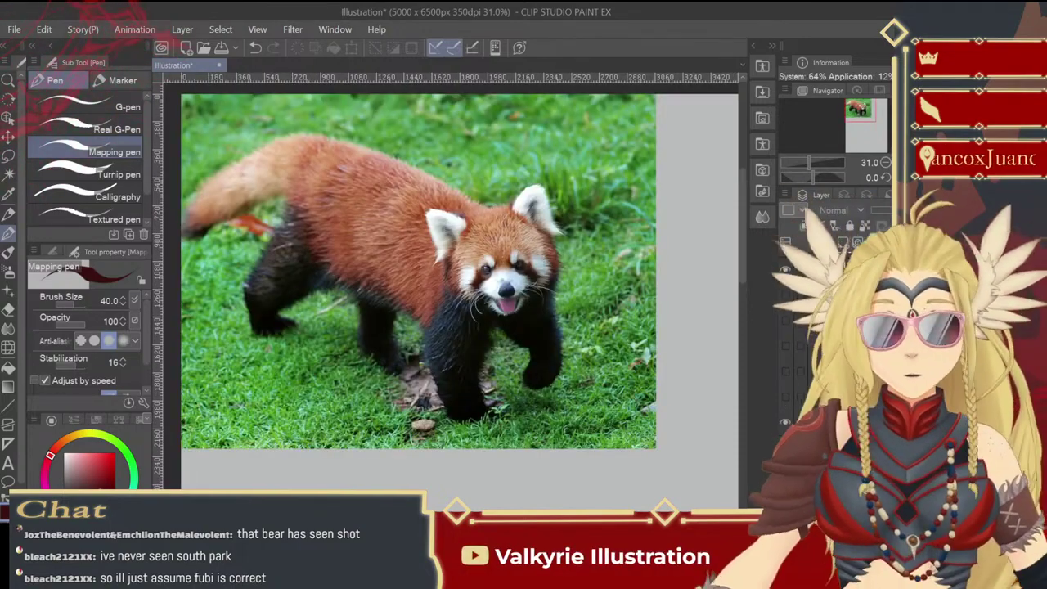
{"action": "left_click", "coordinate": [785, 422]}
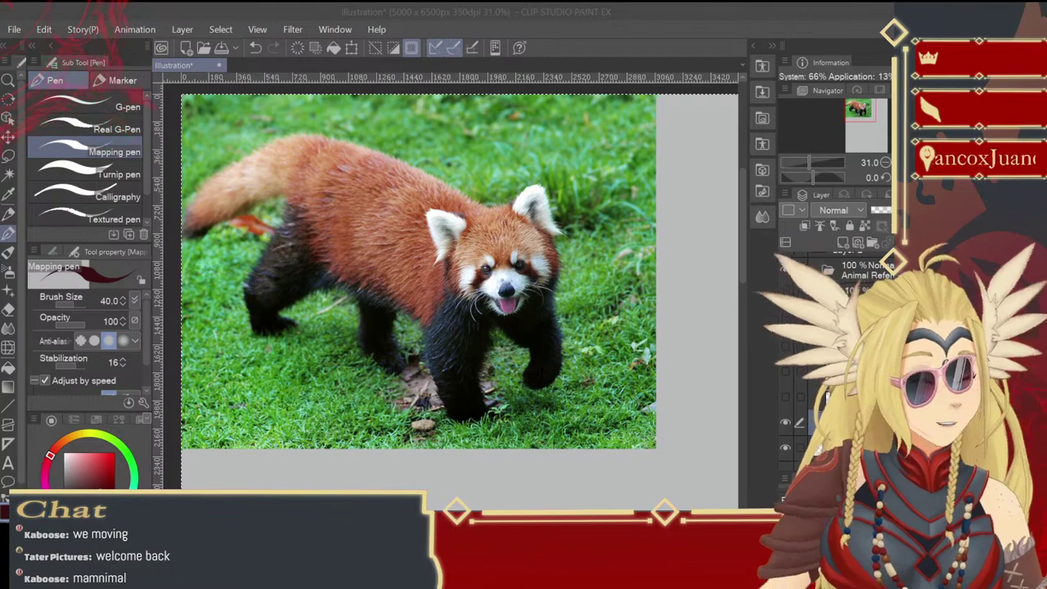
- Scale the red panda photo down proportionally to about 60% of its size, keeping it in the canvas's upper corner
{"action": "key", "text": "ctrl+t"}
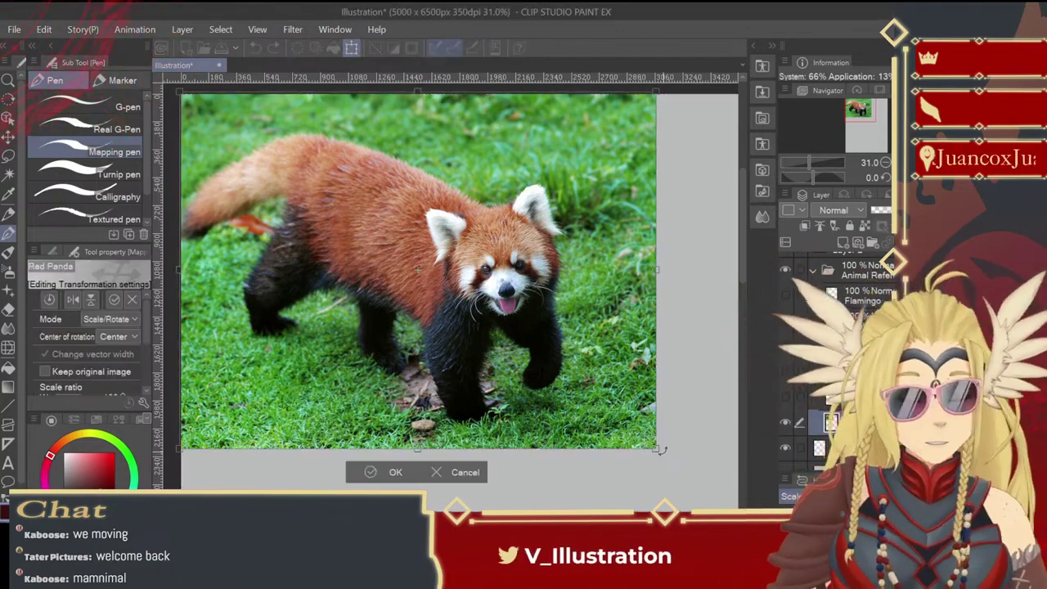
{"action": "left_click_drag", "start_coordinate": [656, 448], "coordinate": [550, 382], "text": "shift"}
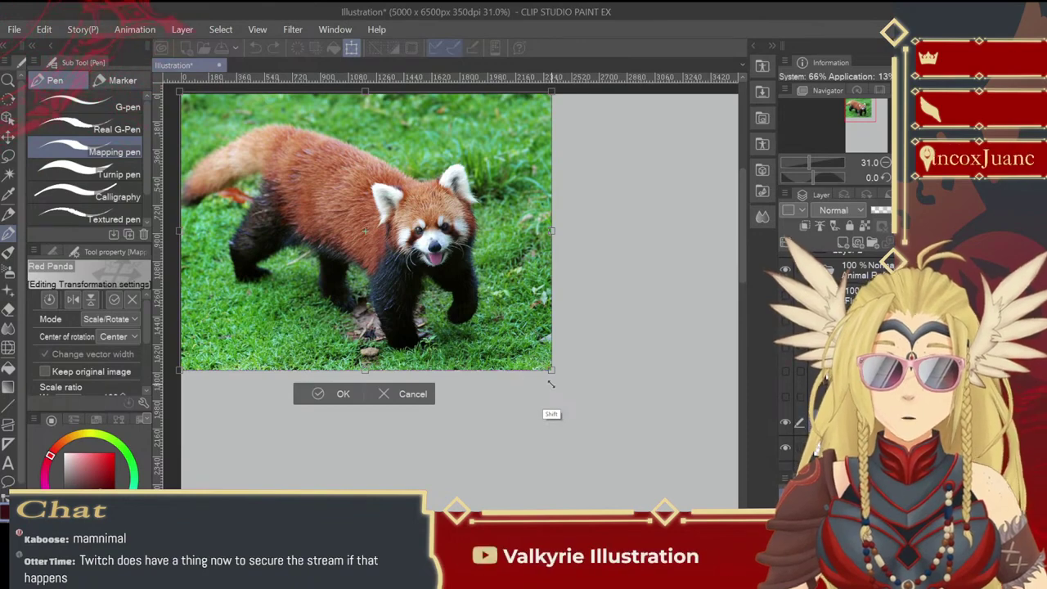
{"action": "left_click_drag", "start_coordinate": [550, 382], "coordinate": [518, 346], "text": "shift"}
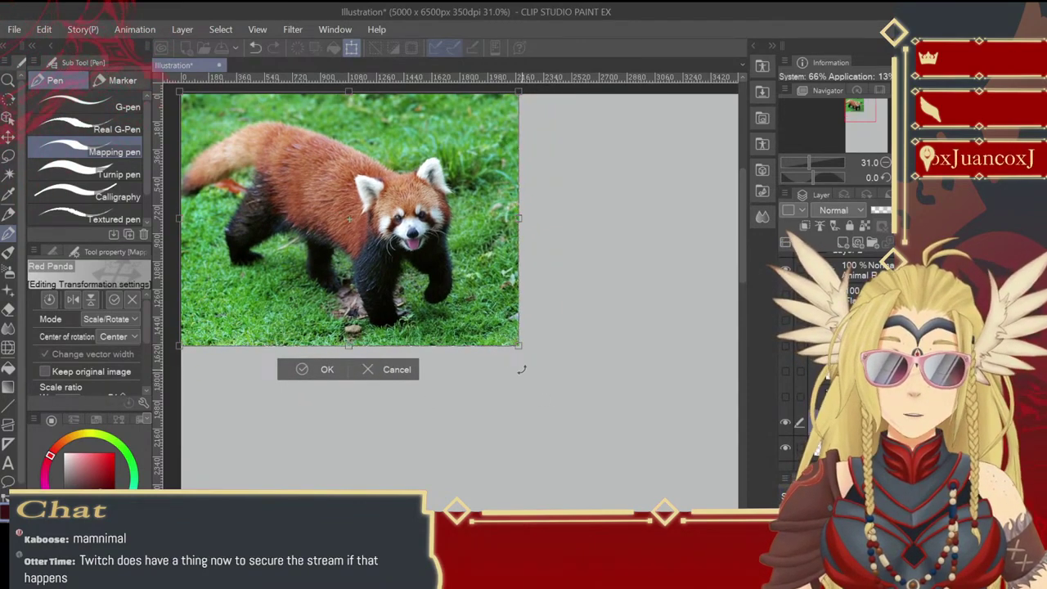
{"action": "left_click_drag", "start_coordinate": [518, 345], "coordinate": [467, 308], "text": "shift"}
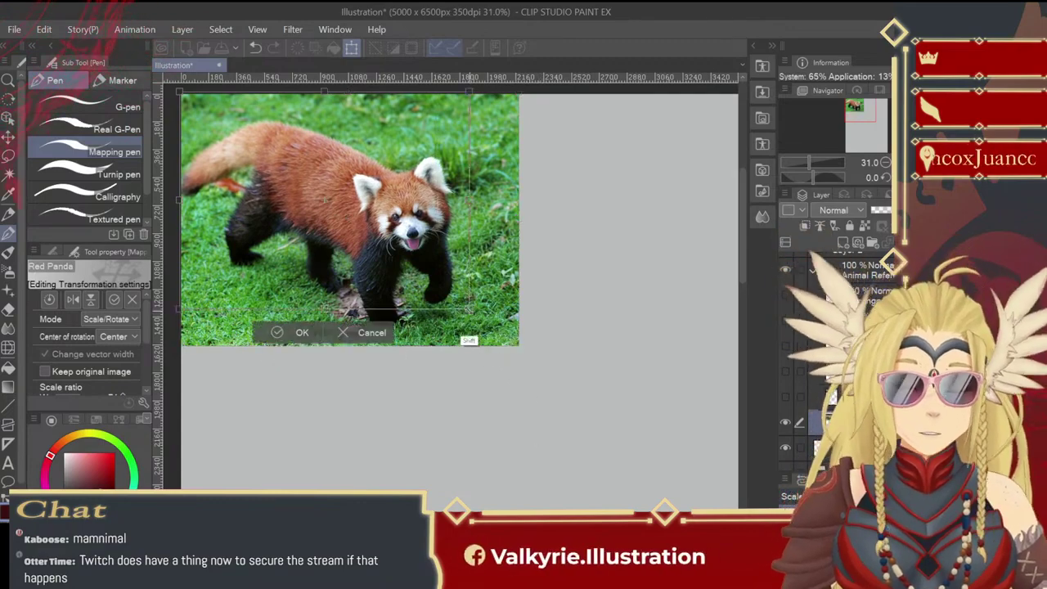
{"action": "key", "text": "Return"}
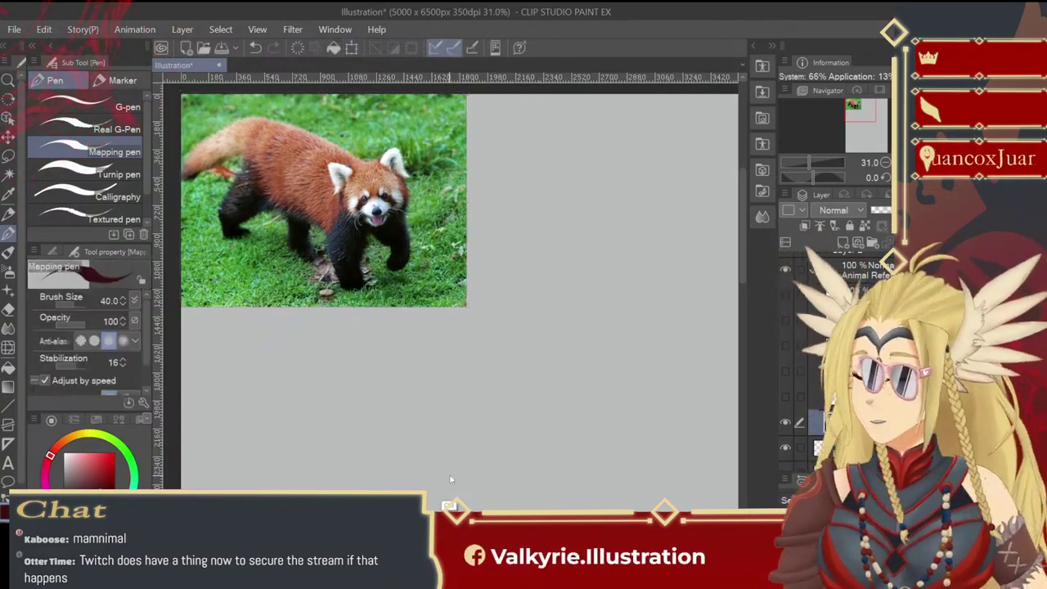
- Add a new layer above the earlier sketch layers, test the pen with a scribble and undo it
{"action": "mouse_move", "coordinate": [471, 422]}
{"action": "left_mouse_down"}
{"action": "mouse_move", "coordinate": [468, 447]}
{"action": "mouse_move", "coordinate": [488, 430]}
{"action": "mouse_move", "coordinate": [469, 439]}
{"action": "left_mouse_up"}
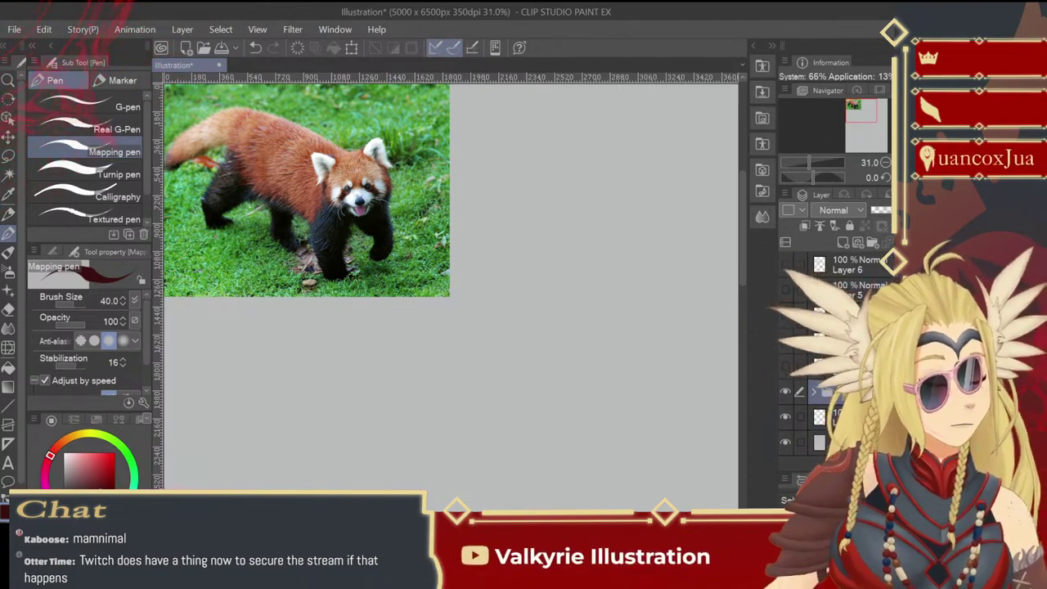
{"action": "key", "text": "ctrl+shift+n"}
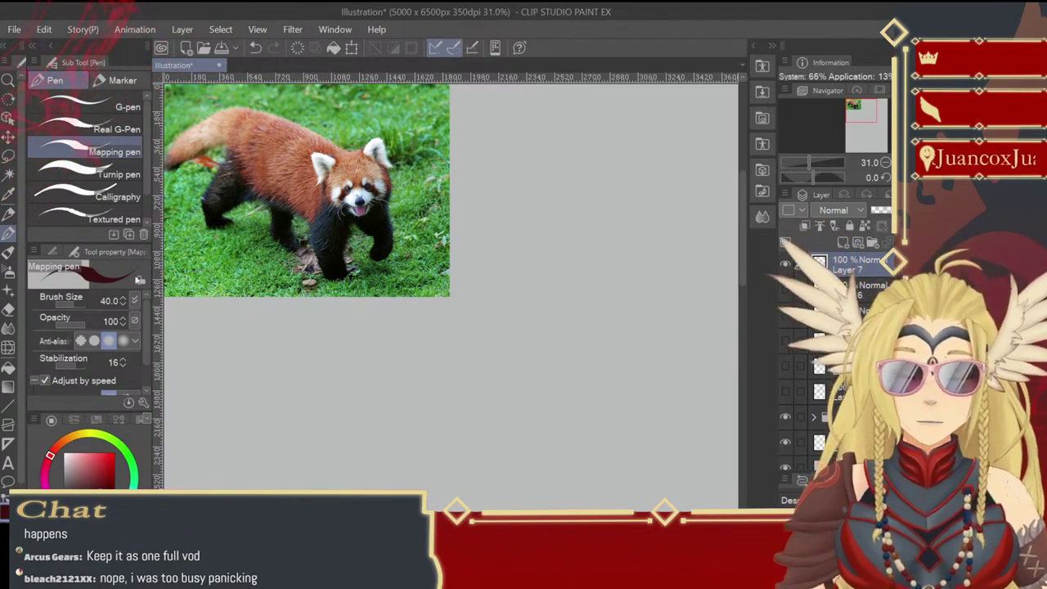
{"action": "mouse_move", "coordinate": [484, 337]}
{"action": "left_mouse_down"}
{"action": "mouse_move", "coordinate": [497, 344]}
{"action": "mouse_move", "coordinate": [503, 384]}
{"action": "left_mouse_up"}
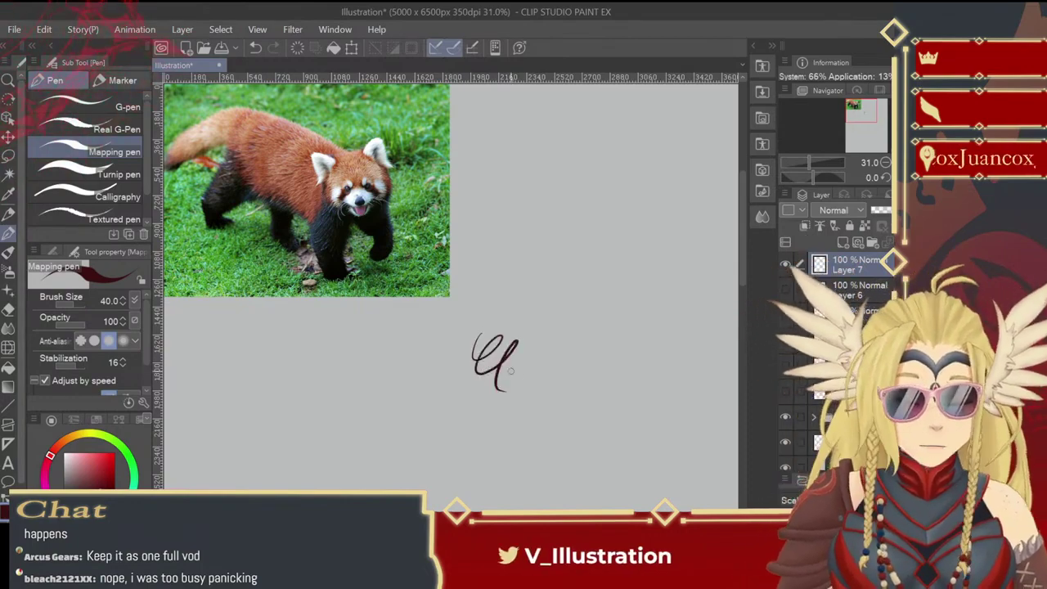
{"action": "key", "text": "ctrl+z"}
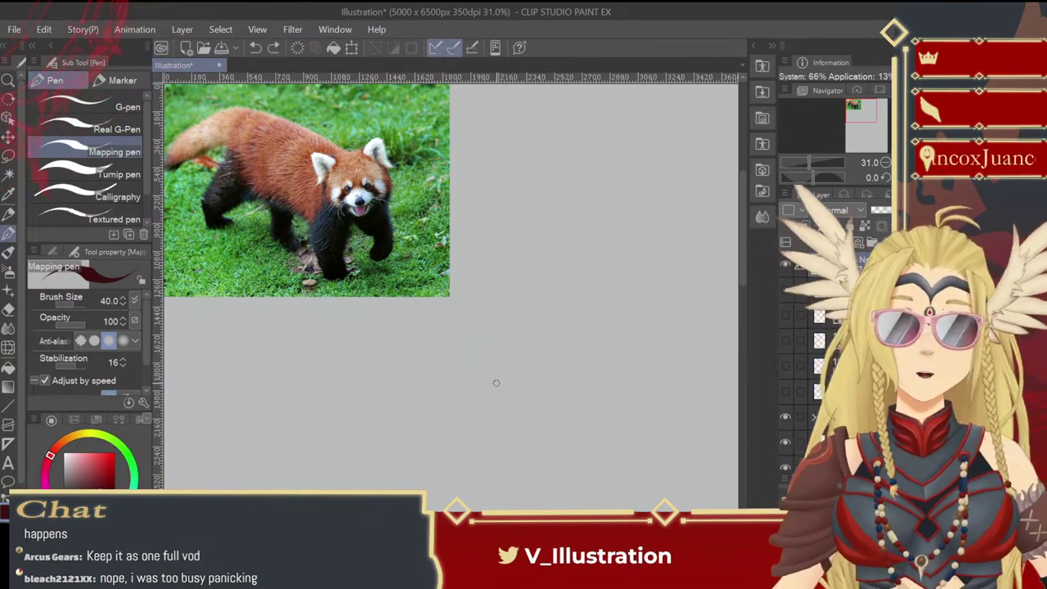
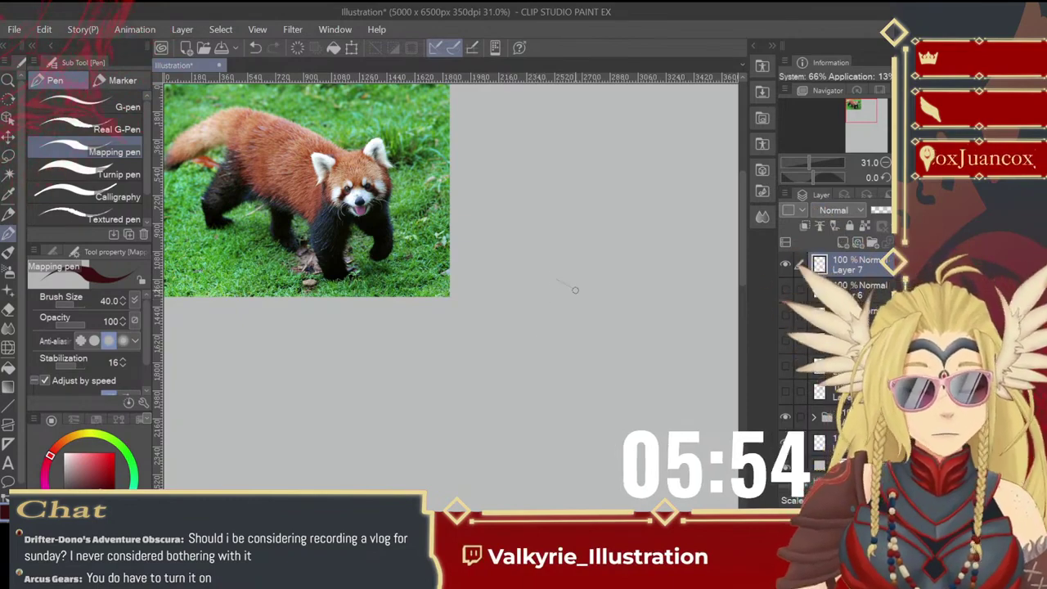
{"action": "mouse_move", "coordinate": [573, 362]}
{"action": "left_mouse_down"}
{"action": "mouse_move", "coordinate": [549, 345]}
{"action": "mouse_move", "coordinate": [601, 355]}
{"action": "mouse_move", "coordinate": [572, 358]}
{"action": "left_mouse_up"}
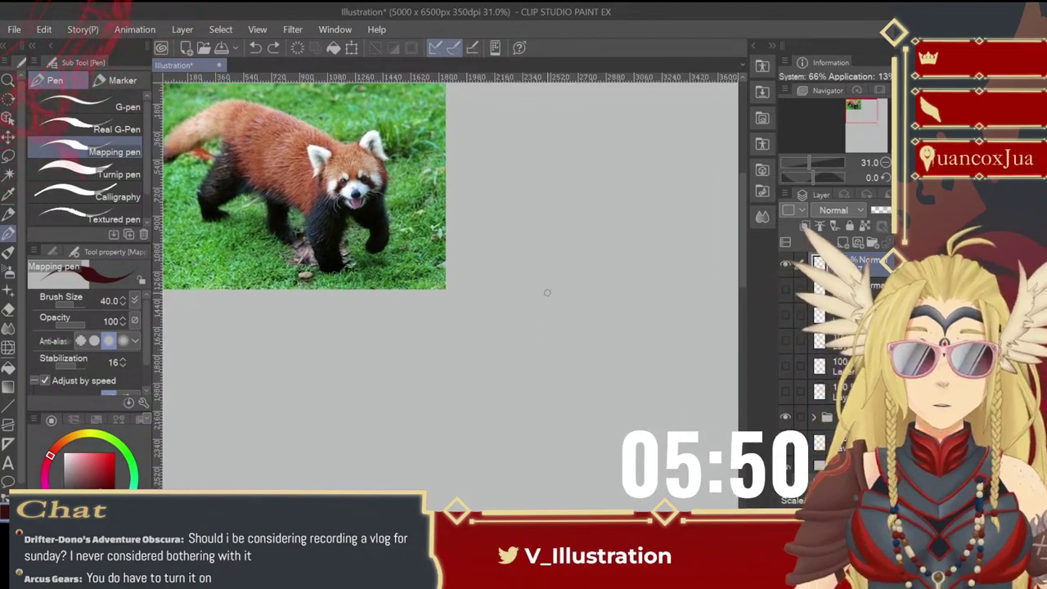
{"action": "left_click_drag", "start_coordinate": [529, 304], "coordinate": [567, 327]}
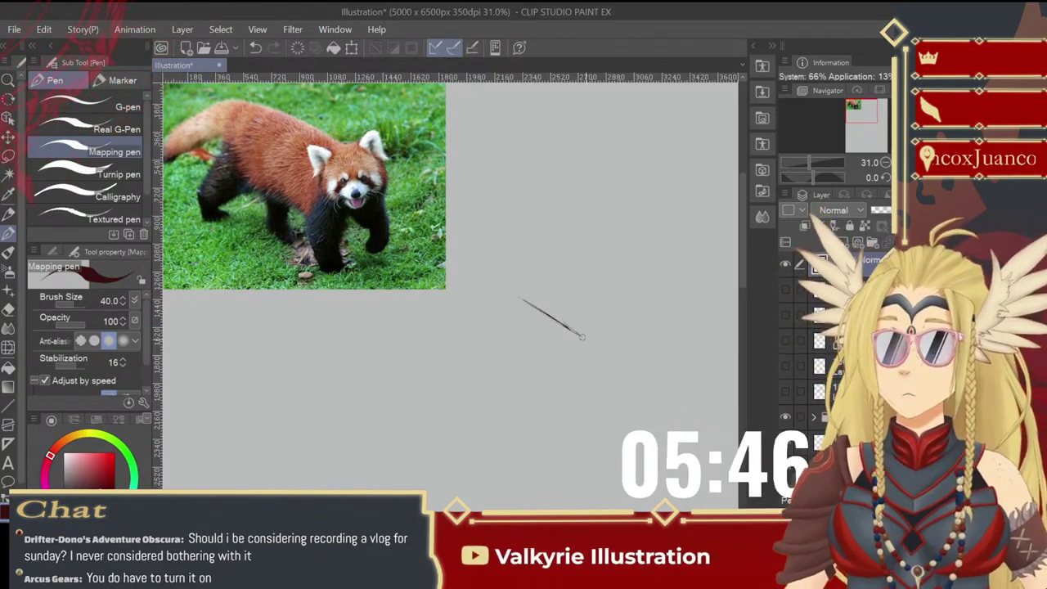
{"action": "left_click_drag", "start_coordinate": [601, 352], "coordinate": [629, 371]}
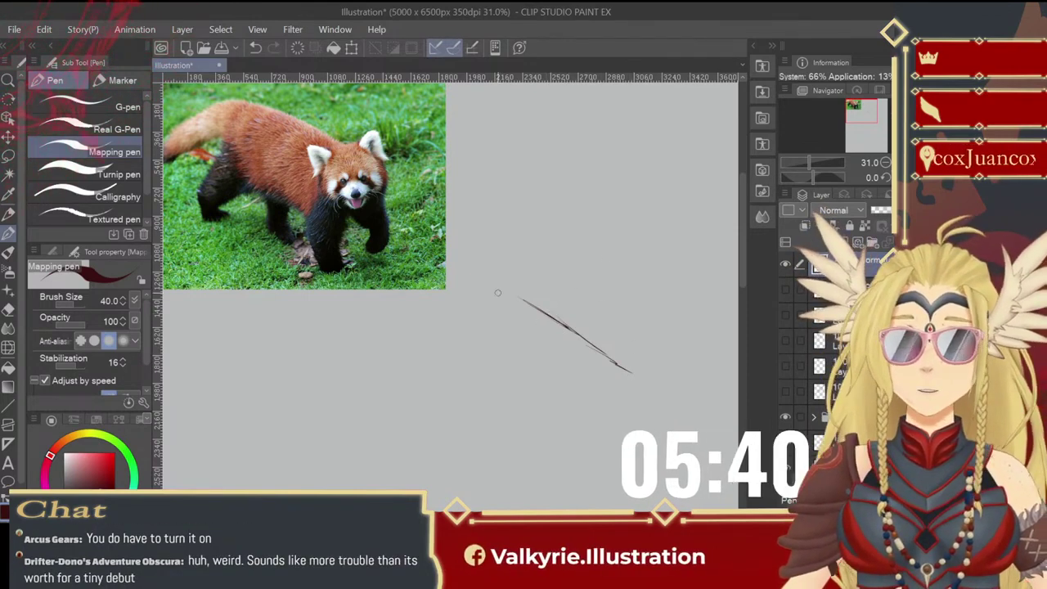
{"action": "key", "text": "ctrl+z"}
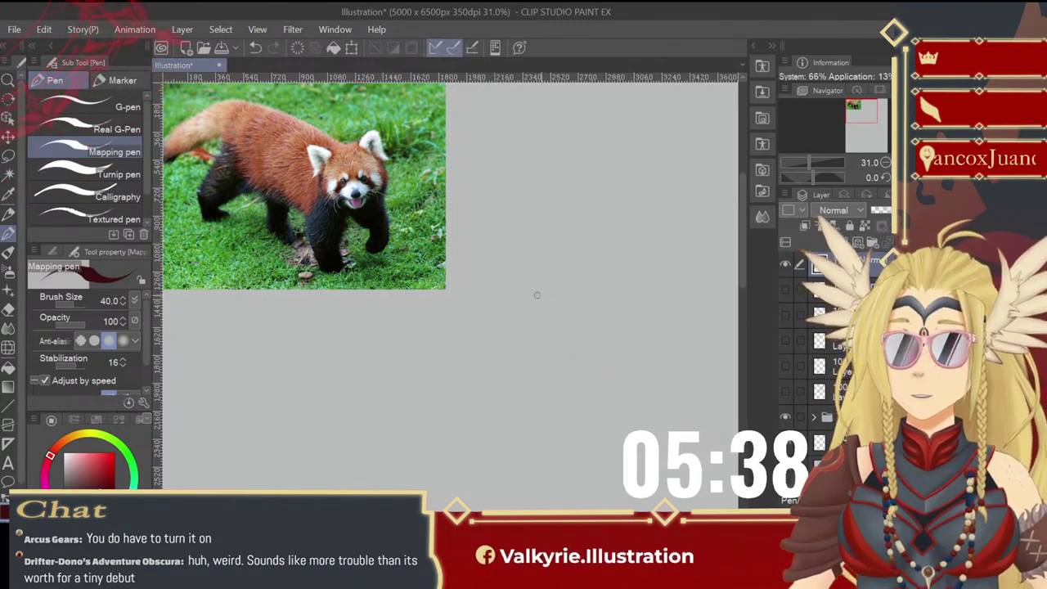
- Sketch the red panda's back as a downward-slanting line ending in an upright oval for the chest
{"action": "left_click_drag", "start_coordinate": [535, 297], "coordinate": [630, 347]}
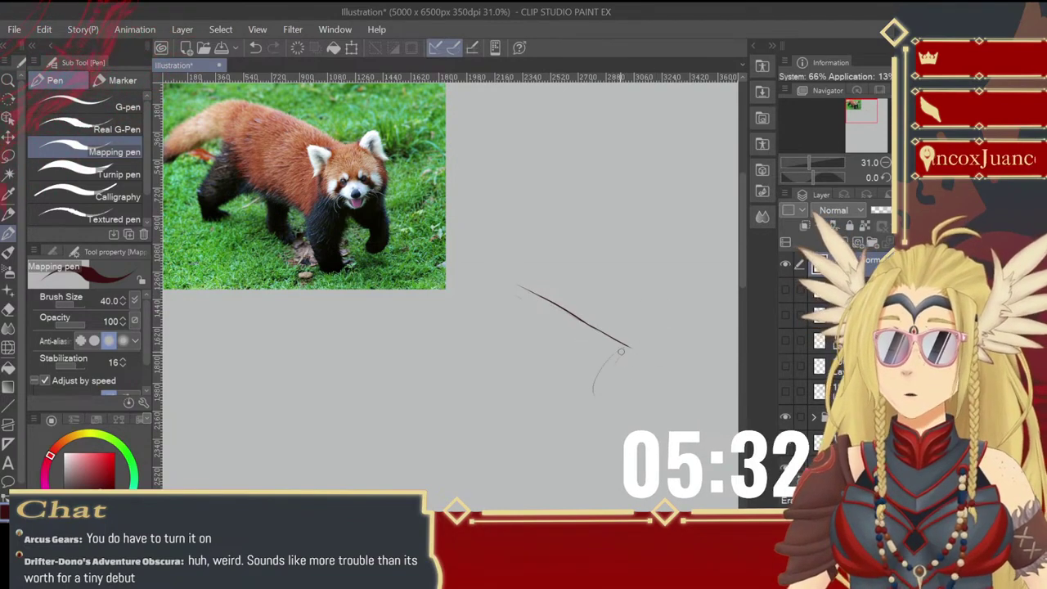
{"action": "mouse_move", "coordinate": [621, 351]}
{"action": "left_mouse_down"}
{"action": "mouse_move", "coordinate": [597, 409]}
{"action": "mouse_move", "coordinate": [615, 421]}
{"action": "mouse_move", "coordinate": [654, 394]}
{"action": "mouse_move", "coordinate": [658, 372]}
{"action": "mouse_move", "coordinate": [634, 354]}
{"action": "mouse_move", "coordinate": [649, 398]}
{"action": "left_mouse_up"}
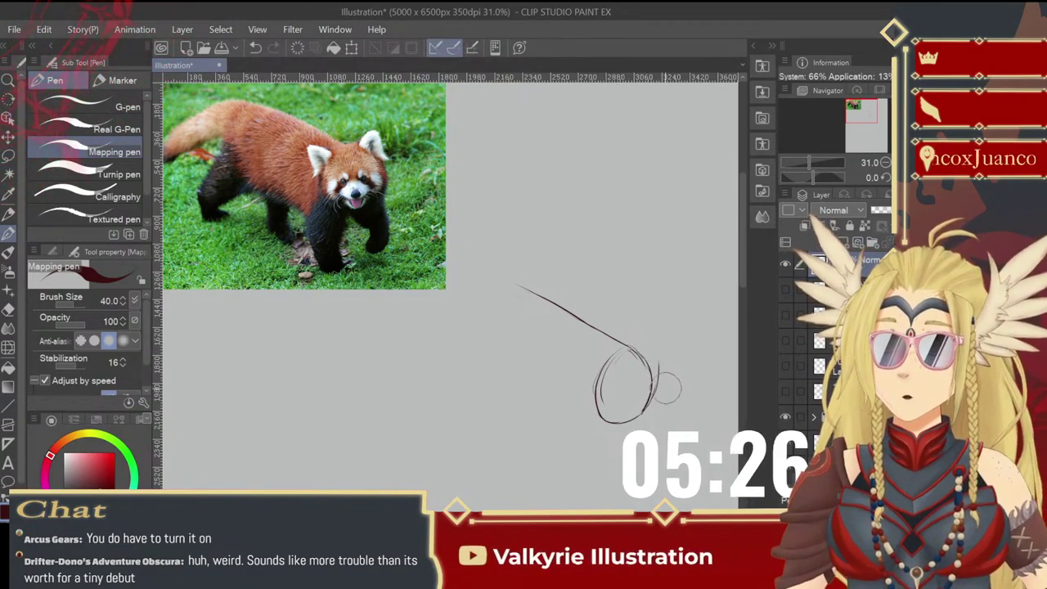
{"action": "key", "text": "ctrl+z"}
{"action": "left_click_drag", "start_coordinate": [646, 372], "coordinate": [645, 402]}
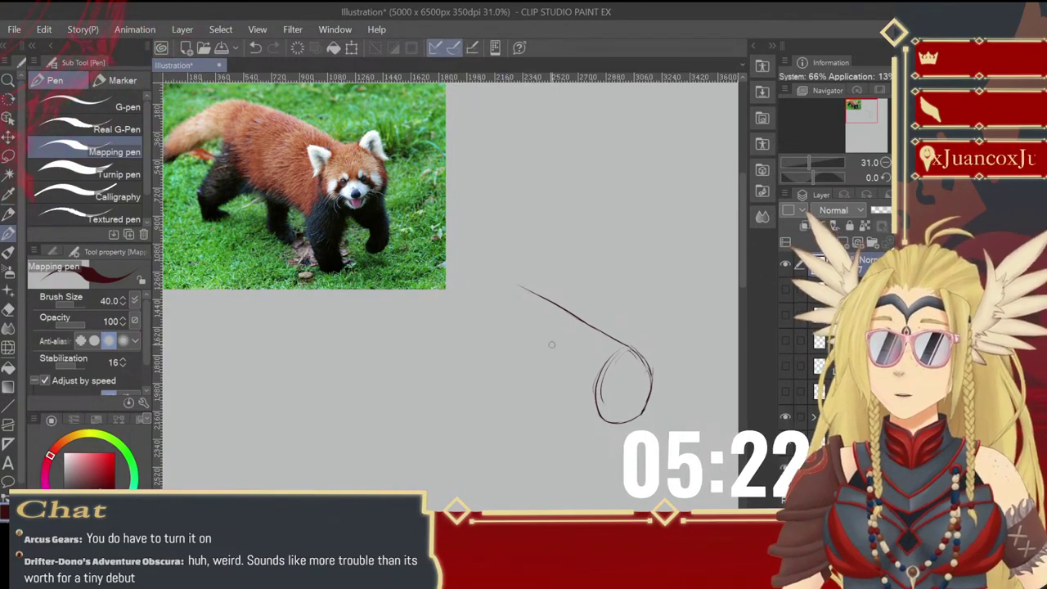
- Complete the body cylinder with a belly line parallel to the back and a curved rump, redoing the first belly line
{"action": "left_click_drag", "start_coordinate": [495, 325], "coordinate": [596, 415]}
{"action": "key", "text": "ctrl+z"}
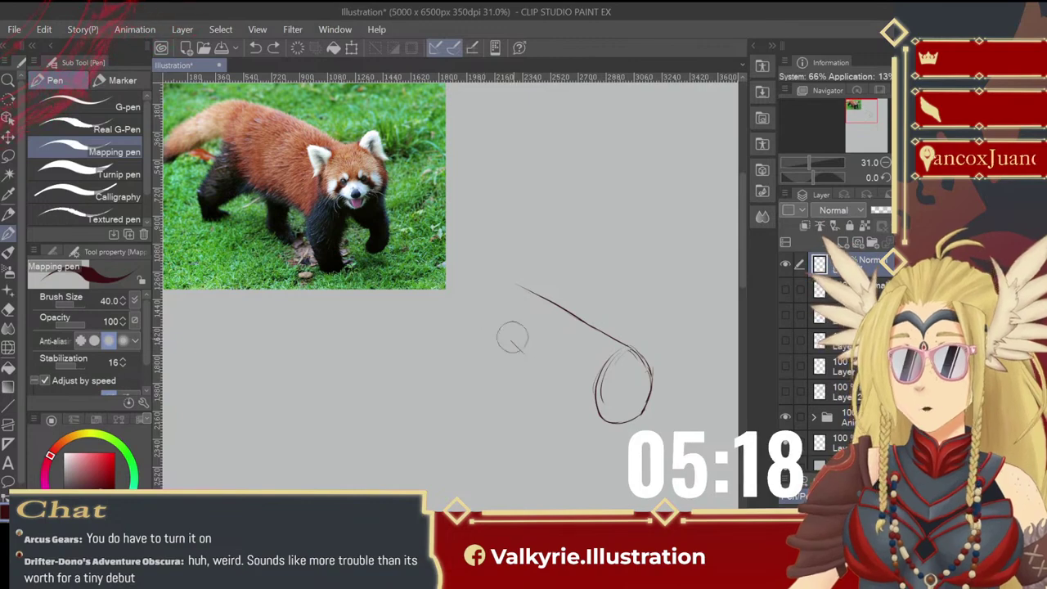
{"action": "left_click_drag", "start_coordinate": [497, 344], "coordinate": [605, 424]}
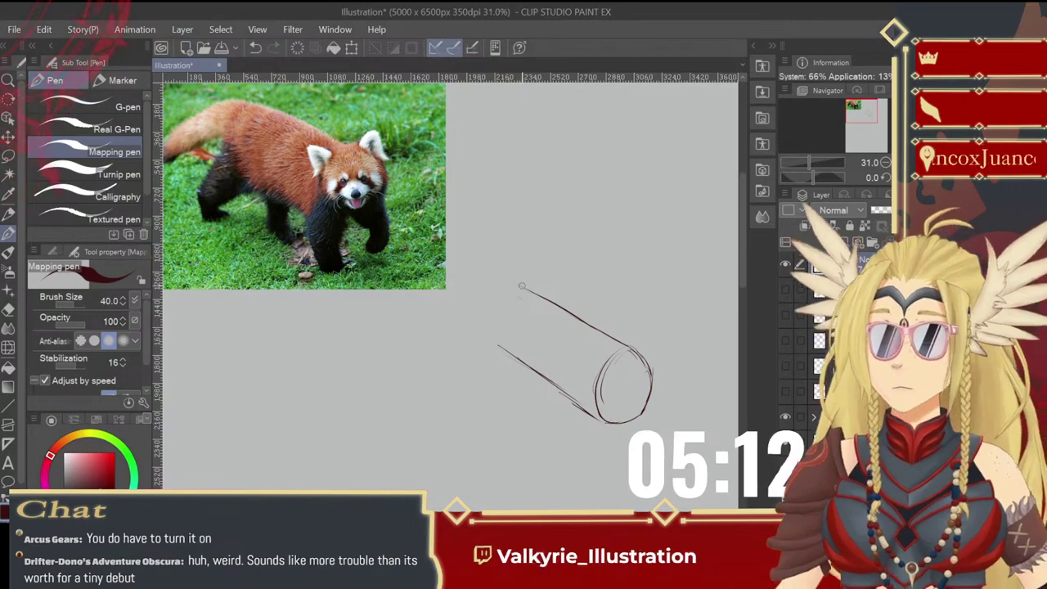
{"action": "mouse_move", "coordinate": [515, 288]}
{"action": "left_mouse_down"}
{"action": "mouse_move", "coordinate": [495, 337]}
{"action": "mouse_move", "coordinate": [502, 352]}
{"action": "left_mouse_up"}
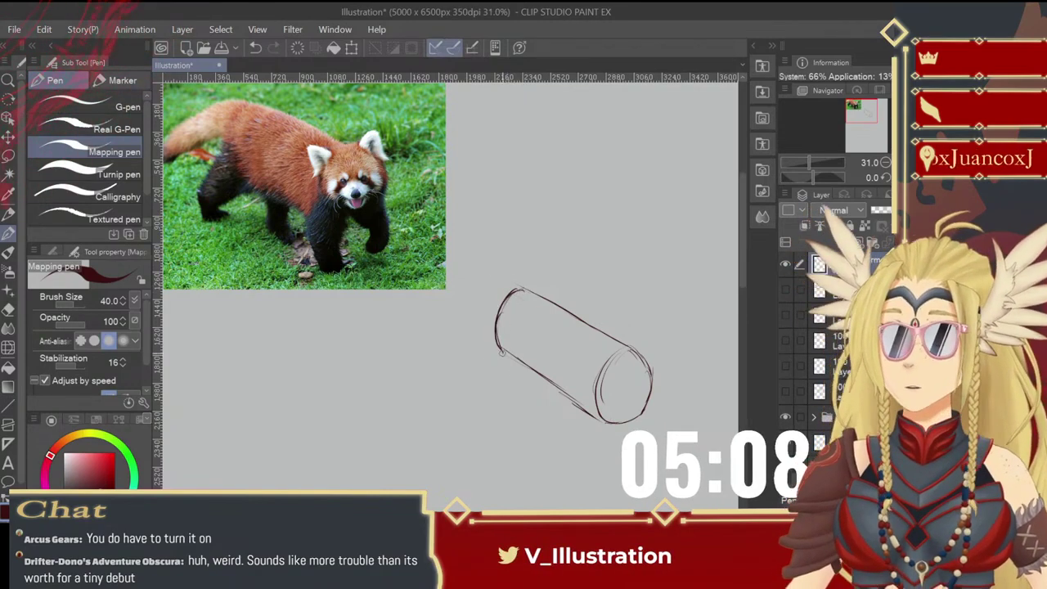
{"action": "left_click_drag", "start_coordinate": [506, 353], "coordinate": [563, 393]}
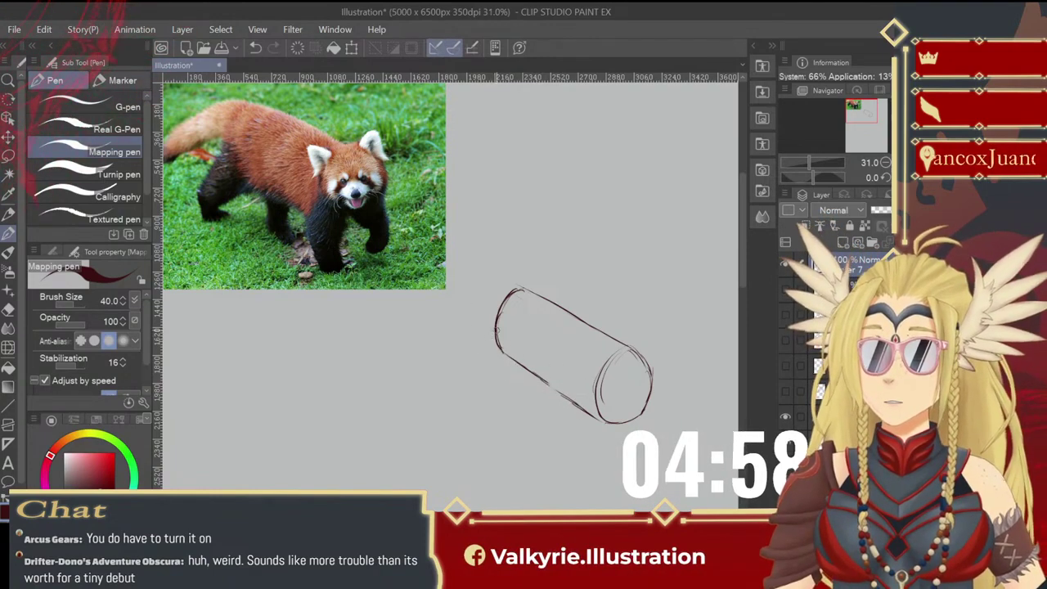
- Sketch the two hind legs below the body from simple segments, each ending in a small paw
{"action": "mouse_move", "coordinate": [489, 325]}
{"action": "left_mouse_down"}
{"action": "mouse_move", "coordinate": [520, 348]}
{"action": "mouse_move", "coordinate": [472, 342]}
{"action": "mouse_move", "coordinate": [463, 355]}
{"action": "mouse_move", "coordinate": [489, 369]}
{"action": "mouse_move", "coordinate": [468, 369]}
{"action": "mouse_move", "coordinate": [479, 371]}
{"action": "mouse_move", "coordinate": [461, 354]}
{"action": "mouse_move", "coordinate": [481, 386]}
{"action": "left_mouse_up"}
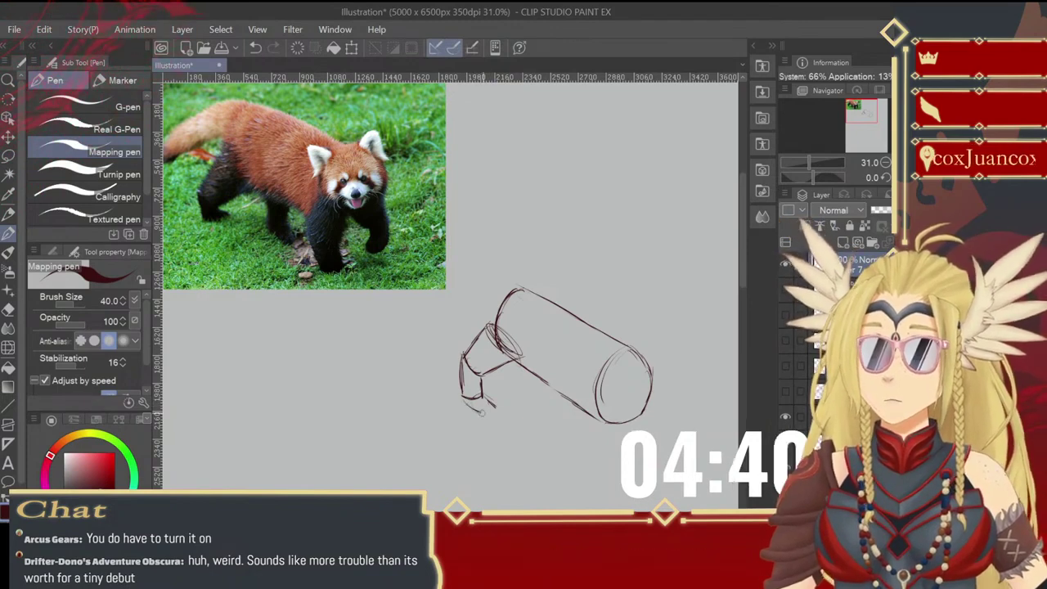
{"action": "left_click_drag", "start_coordinate": [485, 415], "coordinate": [496, 408]}
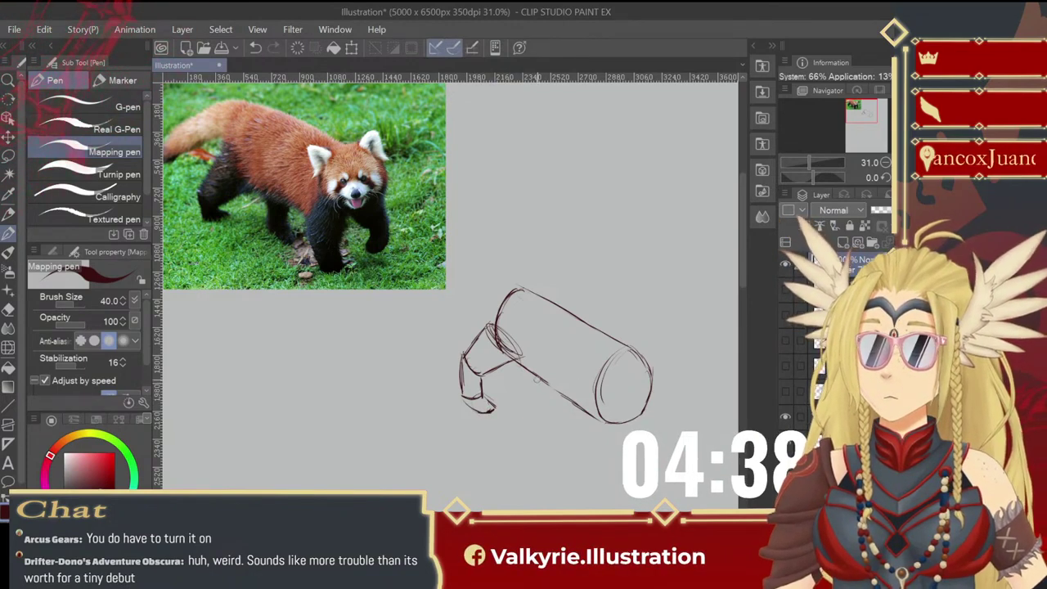
{"action": "mouse_move", "coordinate": [537, 380]}
{"action": "left_mouse_down"}
{"action": "mouse_move", "coordinate": [536, 409]}
{"action": "mouse_move", "coordinate": [555, 408]}
{"action": "mouse_move", "coordinate": [564, 425]}
{"action": "mouse_move", "coordinate": [552, 439]}
{"action": "left_mouse_up"}
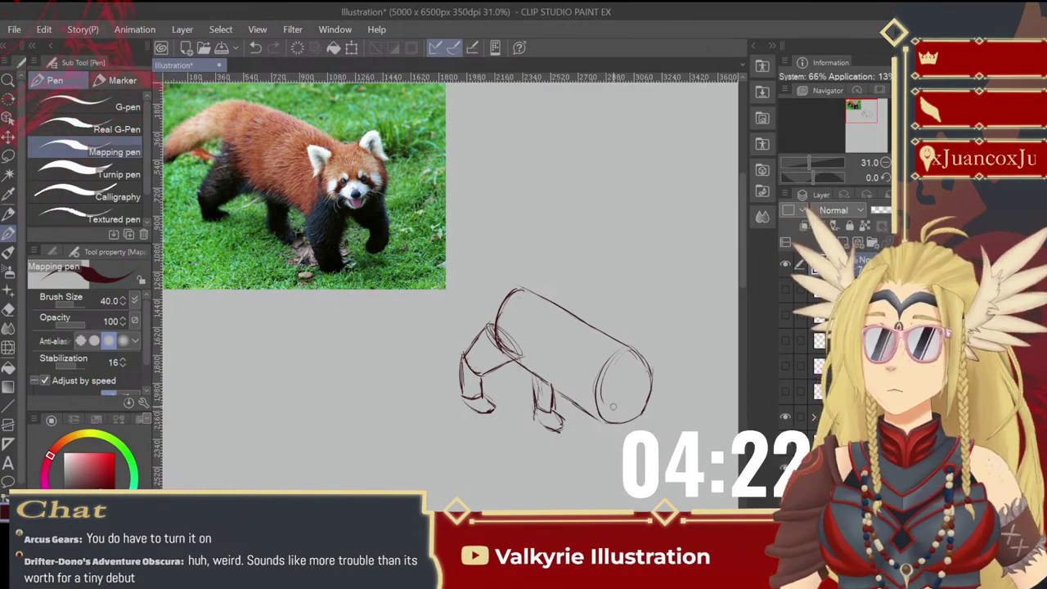
- Sketch the near front leg's upper and lower segments over the chest and the far front leg's raised upper segment
{"action": "mouse_move", "coordinate": [609, 410]}
{"action": "left_mouse_down"}
{"action": "mouse_move", "coordinate": [594, 381]}
{"action": "mouse_move", "coordinate": [597, 415]}
{"action": "left_mouse_up"}
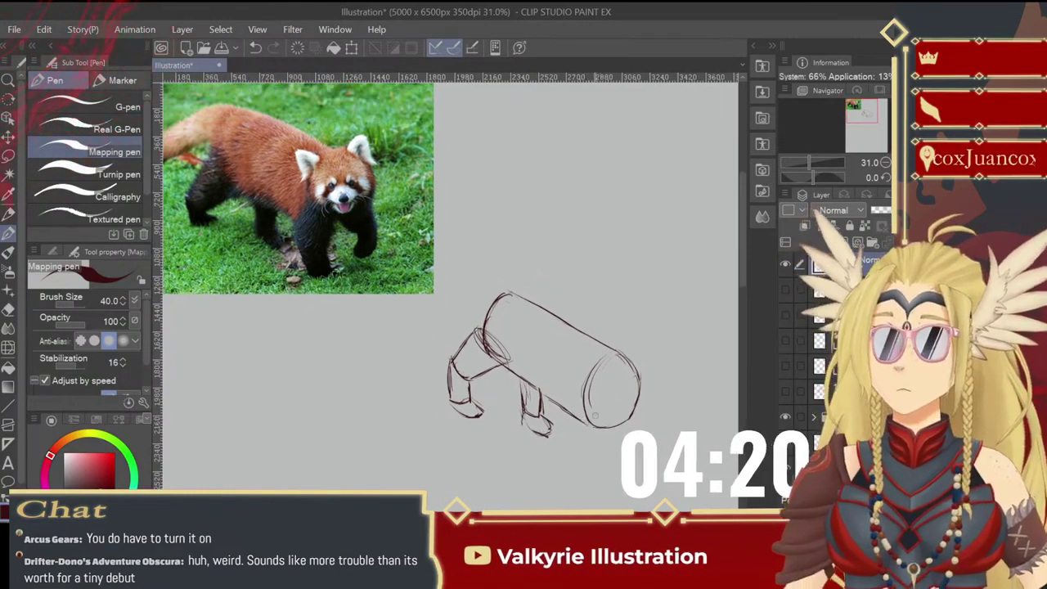
{"action": "mouse_move", "coordinate": [583, 377]}
{"action": "left_mouse_down"}
{"action": "mouse_move", "coordinate": [574, 400]}
{"action": "mouse_move", "coordinate": [586, 392]}
{"action": "mouse_move", "coordinate": [560, 434]}
{"action": "mouse_move", "coordinate": [575, 415]}
{"action": "mouse_move", "coordinate": [578, 429]}
{"action": "mouse_move", "coordinate": [594, 425]}
{"action": "left_mouse_up"}
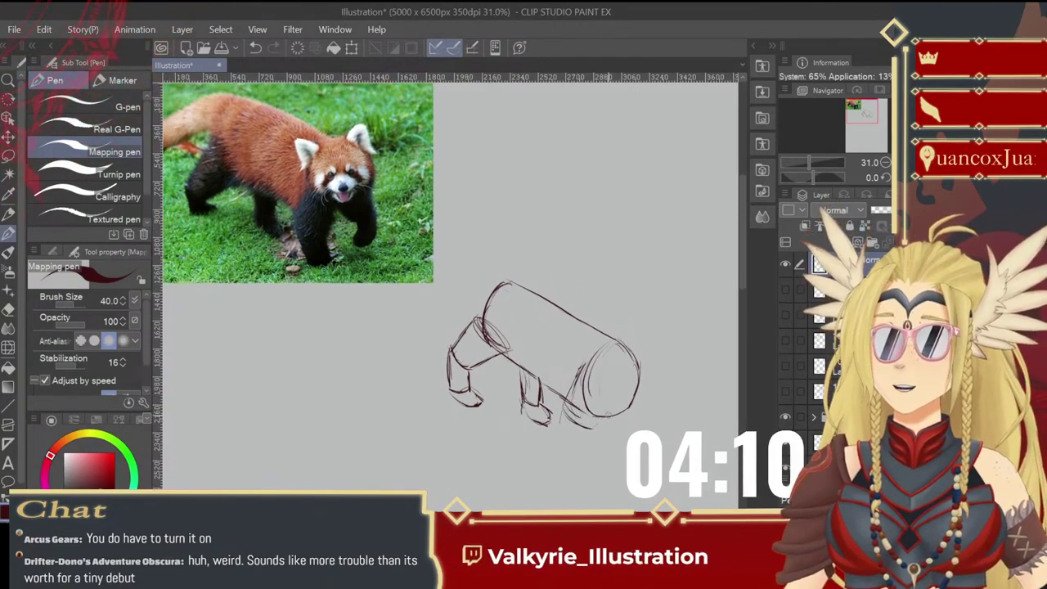
{"action": "mouse_move", "coordinate": [609, 372]}
{"action": "left_mouse_down"}
{"action": "mouse_move", "coordinate": [603, 429]}
{"action": "mouse_move", "coordinate": [597, 419]}
{"action": "mouse_move", "coordinate": [570, 442]}
{"action": "mouse_move", "coordinate": [587, 480]}
{"action": "mouse_move", "coordinate": [604, 471]}
{"action": "left_mouse_up"}
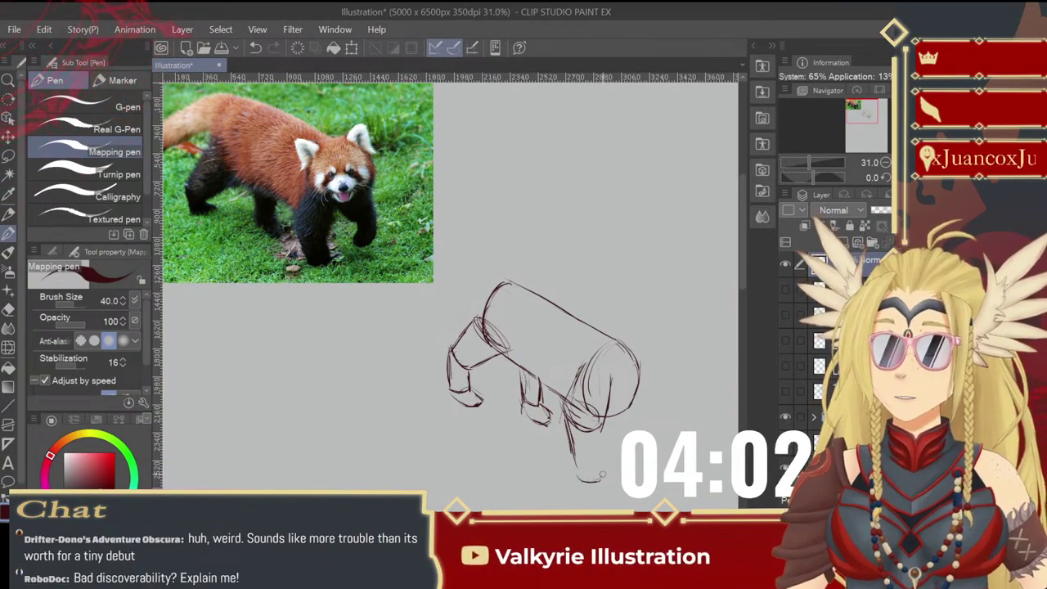
{"action": "mouse_move", "coordinate": [602, 431]}
{"action": "left_mouse_down"}
{"action": "mouse_move", "coordinate": [592, 491]}
{"action": "mouse_move", "coordinate": [606, 482]}
{"action": "mouse_move", "coordinate": [601, 472]}
{"action": "left_mouse_up"}
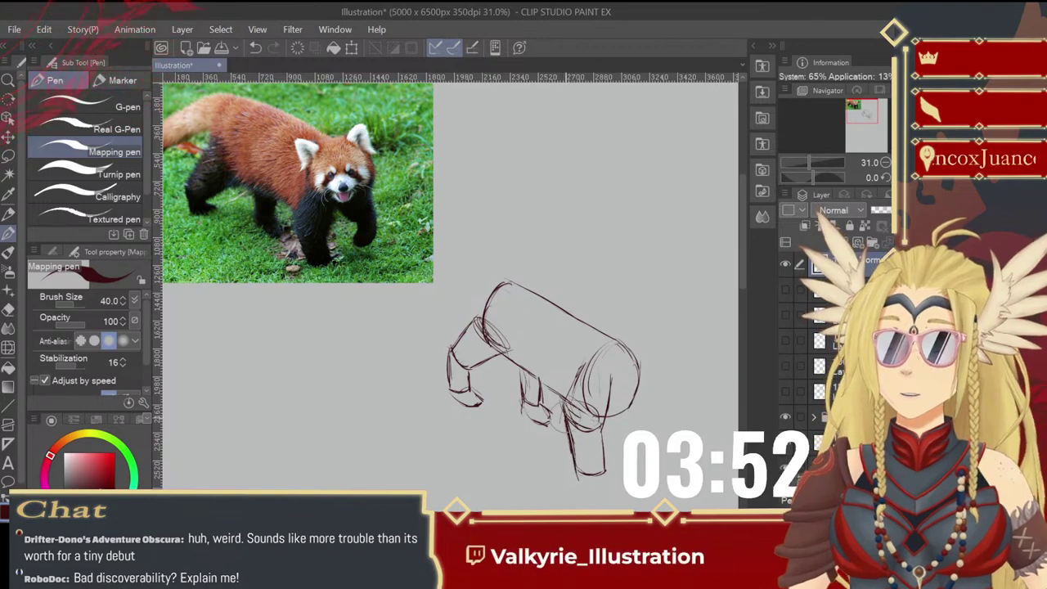
{"action": "left_click_drag", "start_coordinate": [571, 435], "coordinate": [578, 464]}
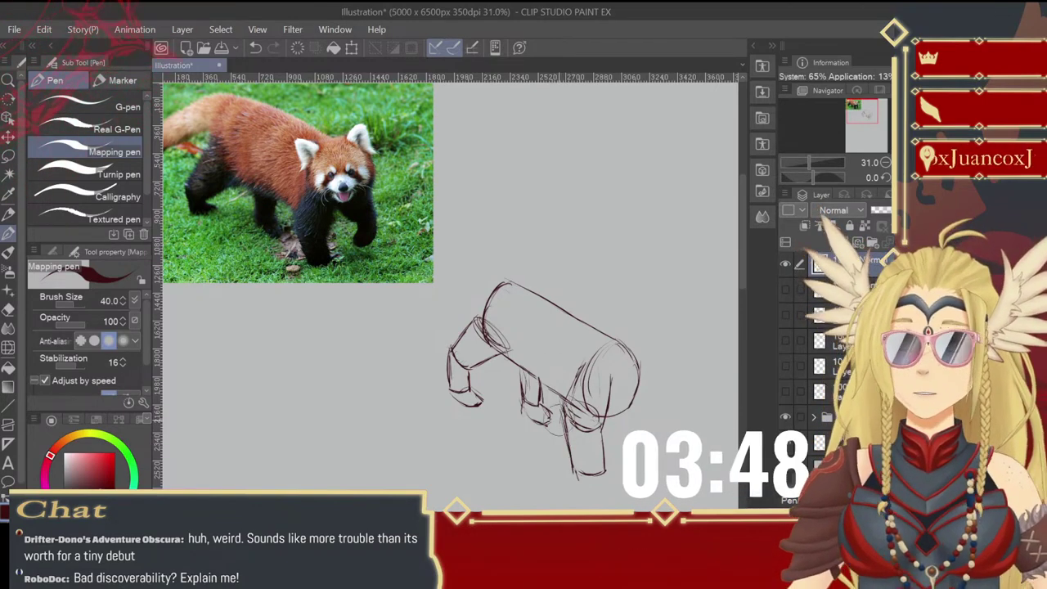
{"action": "key", "text": "ctrl+z"}
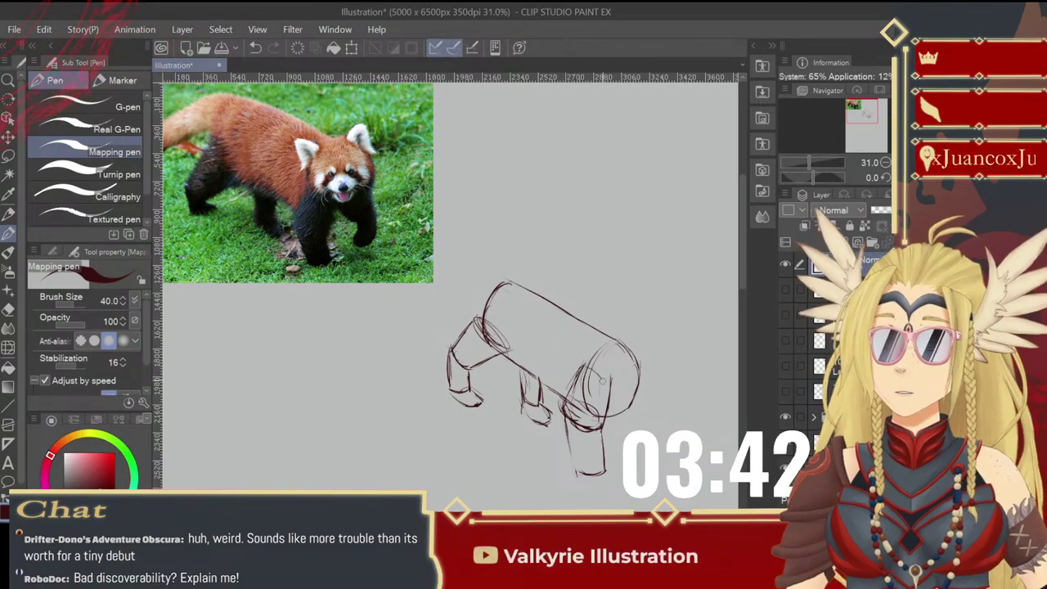
{"action": "left_click_drag", "start_coordinate": [583, 366], "coordinate": [610, 378]}
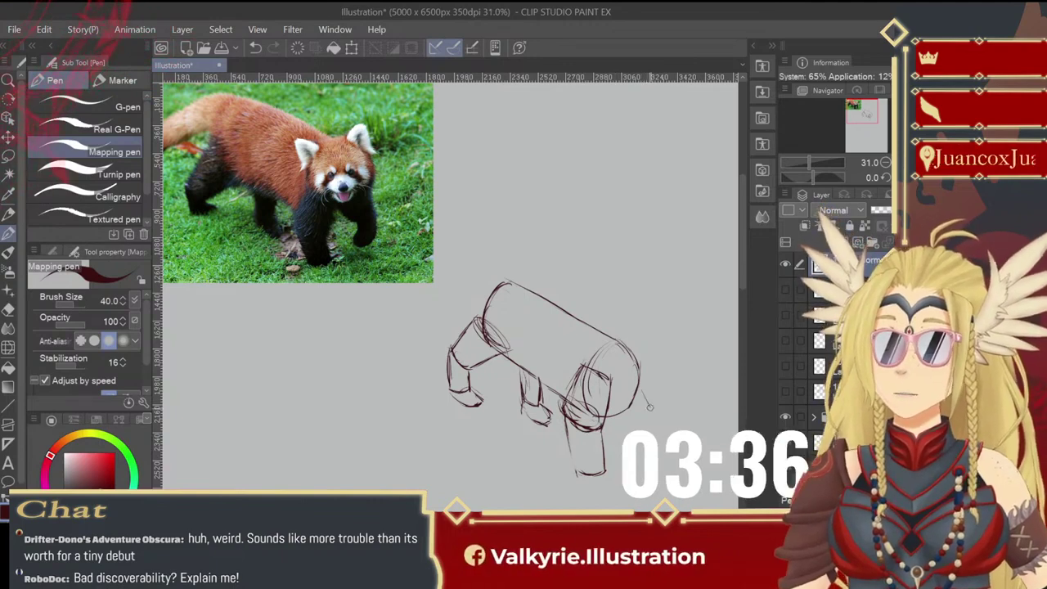
{"action": "left_click_drag", "start_coordinate": [638, 385], "coordinate": [662, 418]}
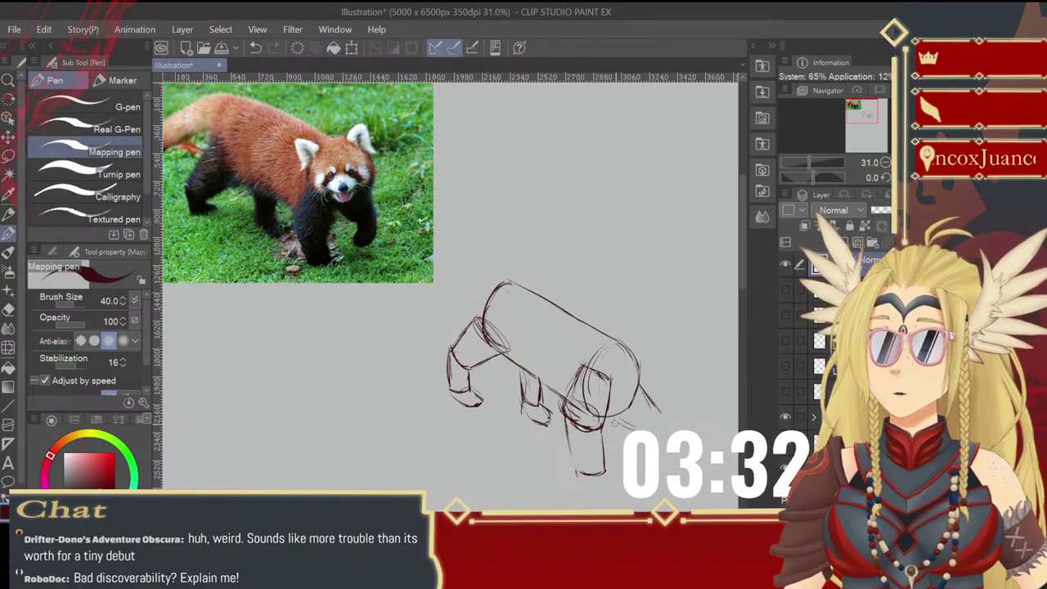
{"action": "mouse_move", "coordinate": [616, 423]}
{"action": "left_mouse_down"}
{"action": "mouse_move", "coordinate": [659, 420]}
{"action": "mouse_move", "coordinate": [645, 407]}
{"action": "left_mouse_up"}
- Move the red panda sketch straight up on the canvas so it sits beside the reference photo
{"action": "left_click", "coordinate": [8, 139]}
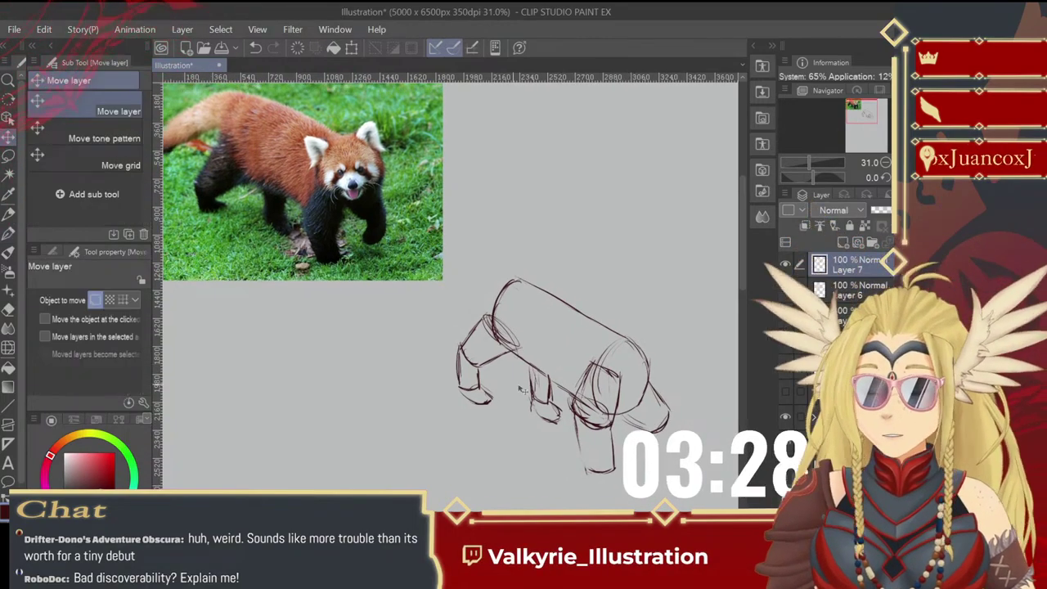
{"action": "mouse_move", "coordinate": [572, 384]}
{"action": "left_mouse_down"}
{"action": "mouse_move", "coordinate": [475, 368]}
{"action": "mouse_move", "coordinate": [575, 248]}
{"action": "left_mouse_up"}
{"action": "mouse_move", "coordinate": [608, 390]}
{"action": "left_mouse_down"}
{"action": "mouse_move", "coordinate": [594, 394]}
{"action": "mouse_move", "coordinate": [605, 392]}
{"action": "left_mouse_up"}
- Add the far front leg's lower segment with an oval paw, and a rounded paw on the near front leg
{"action": "key", "text": "p"}
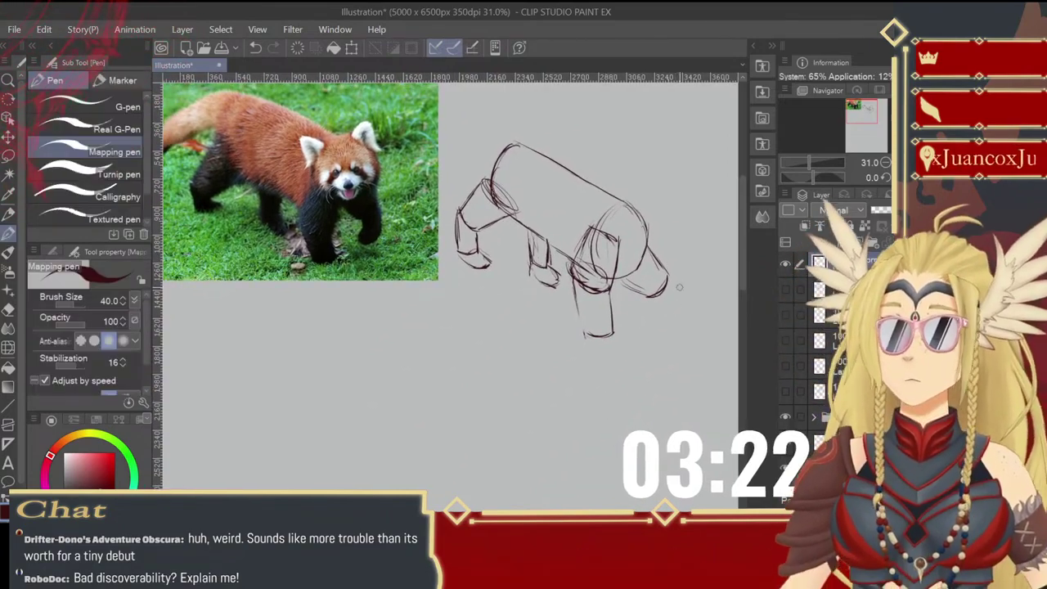
{"action": "mouse_move", "coordinate": [678, 283]}
{"action": "left_mouse_down"}
{"action": "mouse_move", "coordinate": [670, 321]}
{"action": "mouse_move", "coordinate": [649, 319]}
{"action": "left_mouse_up"}
{"action": "mouse_move", "coordinate": [649, 308]}
{"action": "left_mouse_down"}
{"action": "mouse_move", "coordinate": [669, 321]}
{"action": "mouse_move", "coordinate": [641, 332]}
{"action": "mouse_move", "coordinate": [645, 317]}
{"action": "mouse_move", "coordinate": [671, 328]}
{"action": "left_mouse_up"}
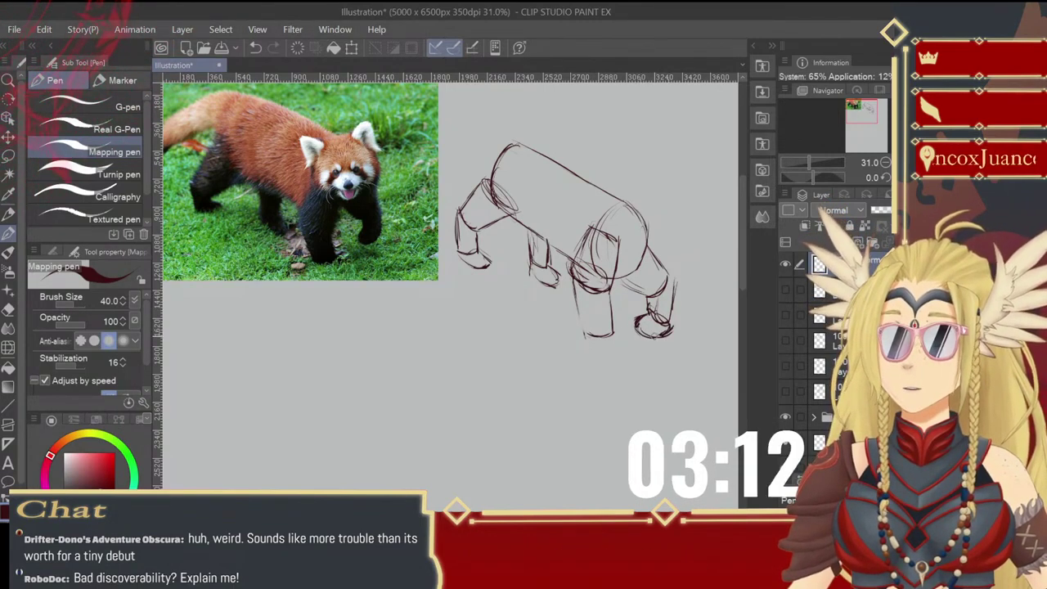
{"action": "left_click_drag", "start_coordinate": [586, 333], "coordinate": [601, 354]}
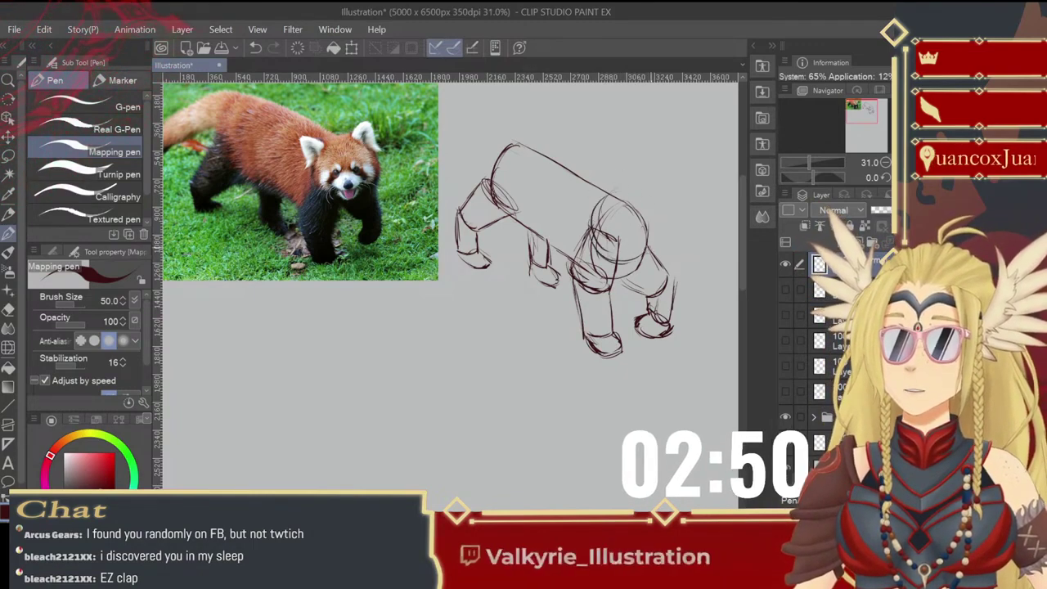
- Sketch the head as a circle over the chest with an oval muzzle and two pointed ears
{"action": "mouse_move", "coordinate": [653, 239]}
{"action": "left_mouse_down"}
{"action": "mouse_move", "coordinate": [659, 214]}
{"action": "mouse_move", "coordinate": [623, 193]}
{"action": "mouse_move", "coordinate": [590, 233]}
{"action": "mouse_move", "coordinate": [613, 258]}
{"action": "mouse_move", "coordinate": [612, 230]}
{"action": "mouse_move", "coordinate": [627, 207]}
{"action": "mouse_move", "coordinate": [635, 242]}
{"action": "mouse_move", "coordinate": [619, 248]}
{"action": "mouse_move", "coordinate": [644, 244]}
{"action": "mouse_move", "coordinate": [618, 234]}
{"action": "mouse_move", "coordinate": [646, 233]}
{"action": "mouse_move", "coordinate": [629, 251]}
{"action": "left_mouse_up"}
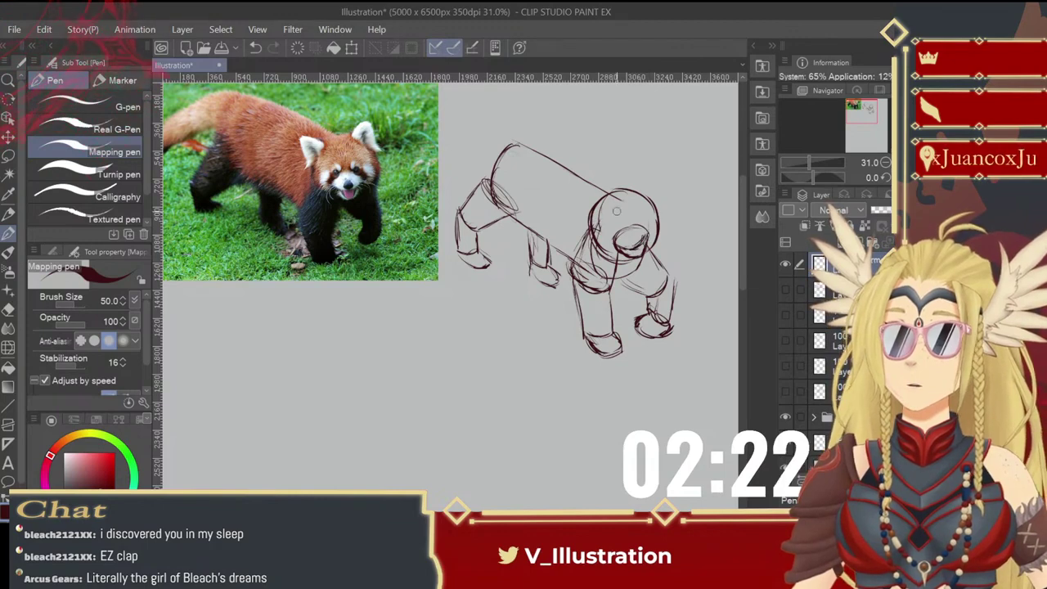
{"action": "mouse_move", "coordinate": [640, 191]}
{"action": "left_mouse_down"}
{"action": "mouse_move", "coordinate": [652, 174]}
{"action": "mouse_move", "coordinate": [657, 193]}
{"action": "left_mouse_up"}
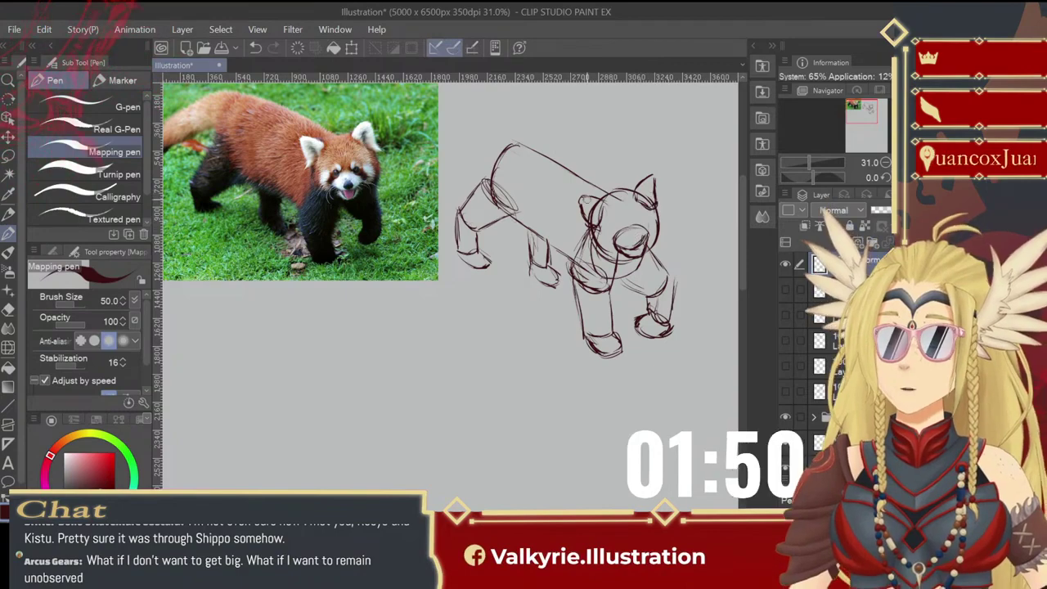
- Rework the rearmost hind paw with a darker, flatter sole, undoing the stray strokes
{"action": "left_click_drag", "start_coordinate": [525, 282], "coordinate": [581, 316]}
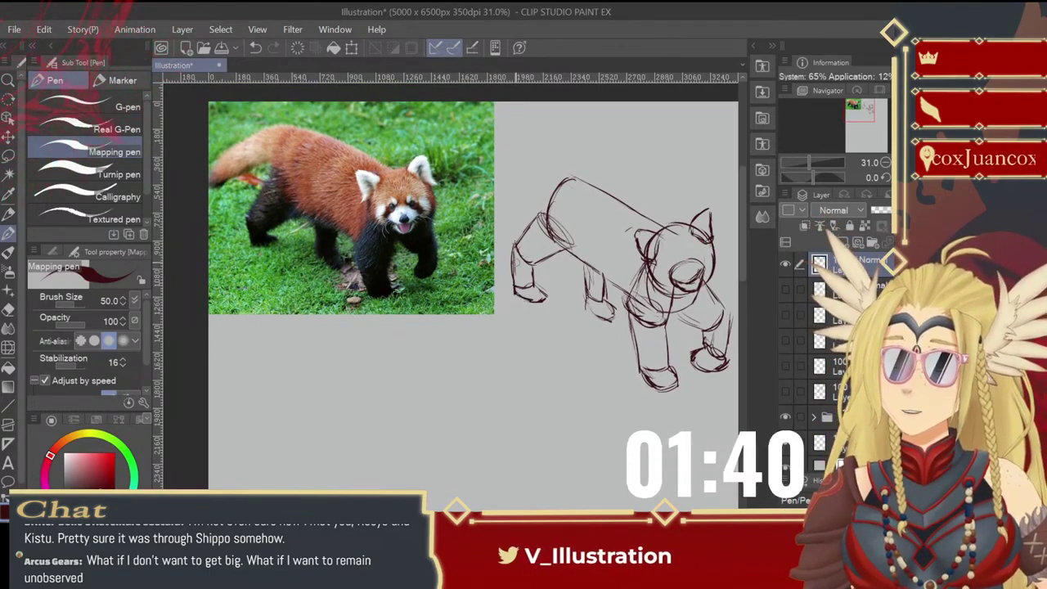
{"action": "key", "text": "ctrl+z"}
{"action": "key", "text": "ctrl+z"}
{"action": "mouse_move", "coordinate": [533, 288]}
{"action": "left_mouse_down"}
{"action": "mouse_move", "coordinate": [526, 297]}
{"action": "mouse_move", "coordinate": [548, 284]}
{"action": "mouse_move", "coordinate": [532, 295]}
{"action": "left_mouse_up"}
{"action": "key", "text": "ctrl+z"}
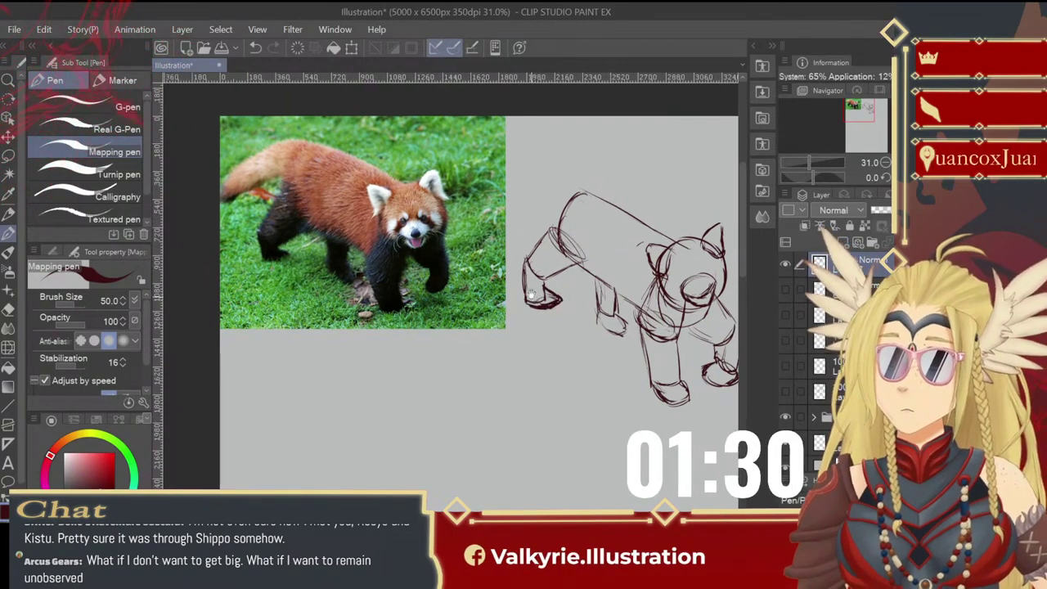
{"action": "mouse_move", "coordinate": [587, 184]}
{"action": "left_mouse_down"}
{"action": "mouse_move", "coordinate": [566, 186]}
{"action": "mouse_move", "coordinate": [566, 202]}
{"action": "mouse_move", "coordinate": [558, 196]}
{"action": "mouse_move", "coordinate": [584, 193]}
{"action": "left_mouse_up"}
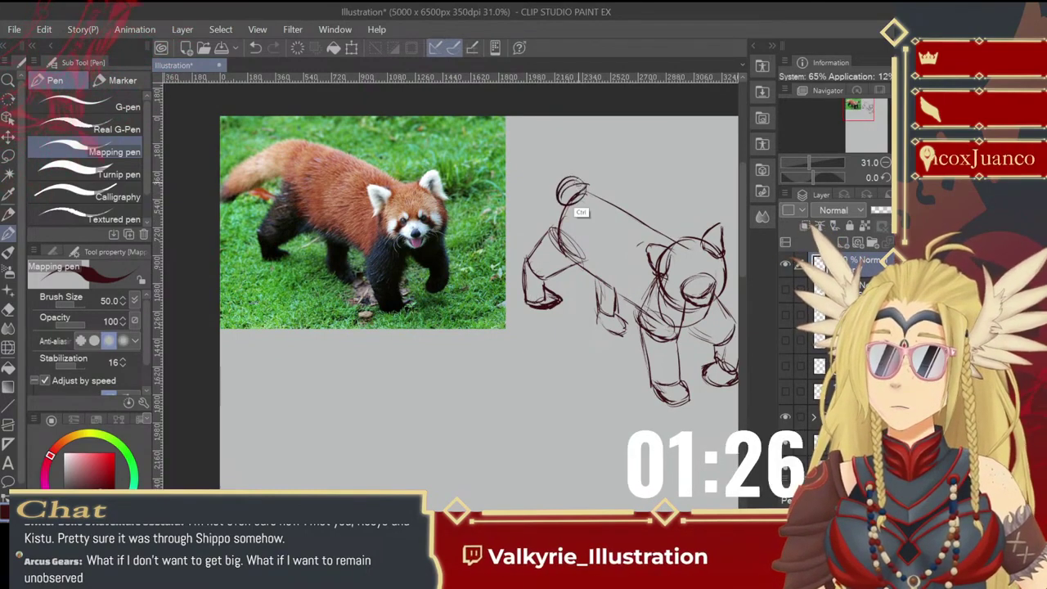
{"action": "key", "text": "ctrl+z"}
{"action": "key", "text": "ctrl+z"}
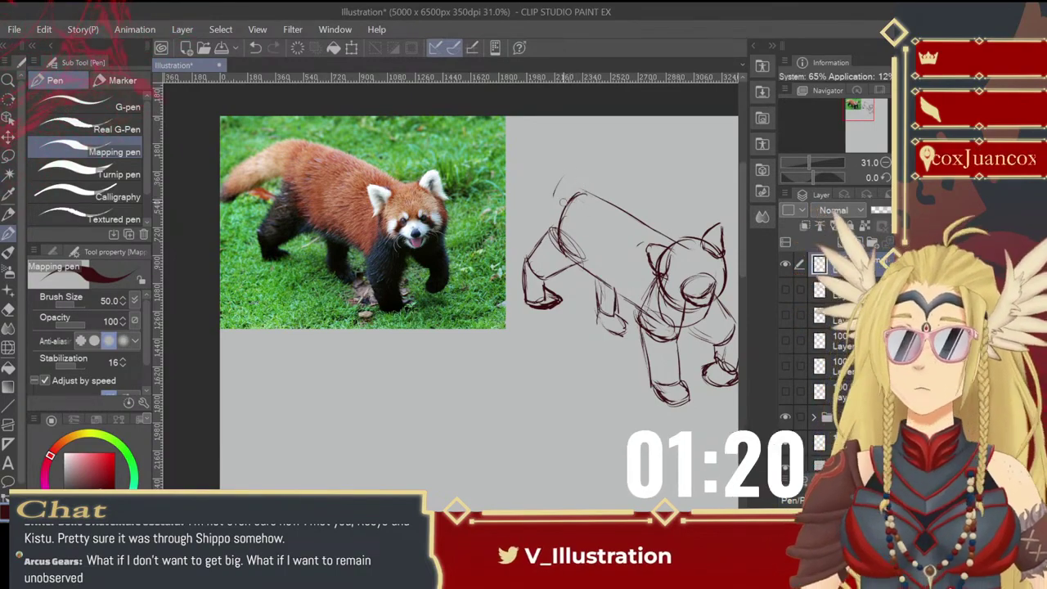
- Sketch the tail as an oval base on the rump and a long cylinder slanting down behind it to a rounded tip
{"action": "left_click_drag", "start_coordinate": [576, 180], "coordinate": [559, 209]}
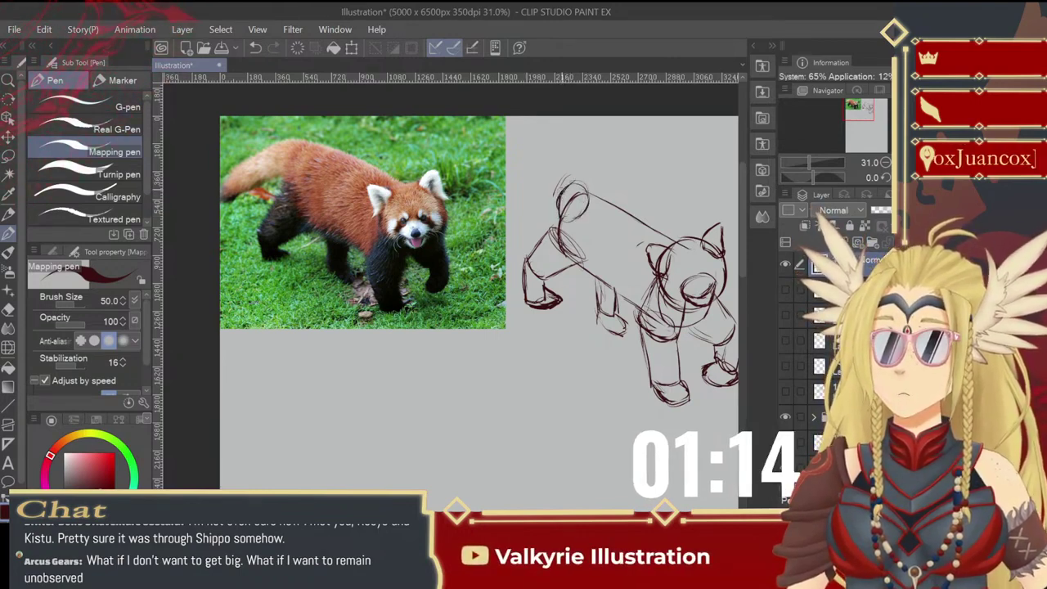
{"action": "left_click_drag", "start_coordinate": [583, 185], "coordinate": [577, 214]}
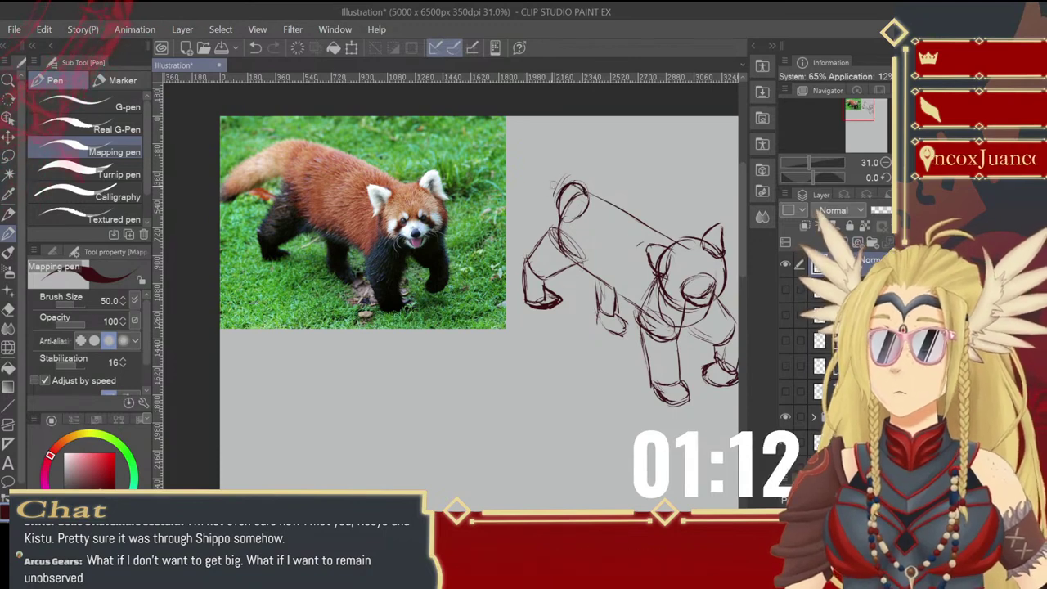
{"action": "mouse_move", "coordinate": [568, 183]}
{"action": "left_mouse_down"}
{"action": "mouse_move", "coordinate": [484, 228]}
{"action": "mouse_move", "coordinate": [485, 247]}
{"action": "mouse_move", "coordinate": [506, 242]}
{"action": "left_mouse_up"}
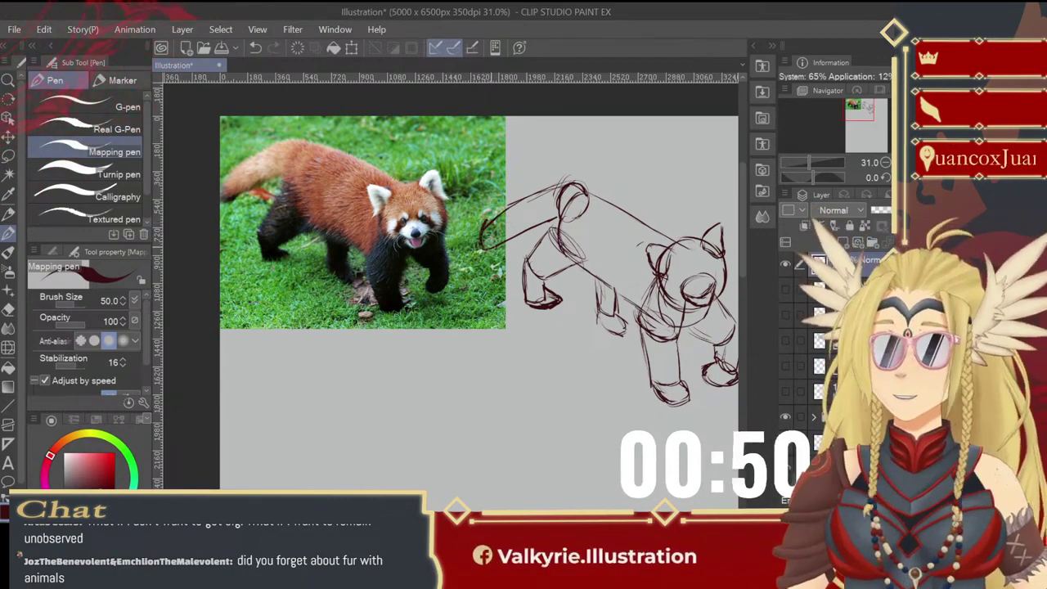
{"action": "left_click_drag", "start_coordinate": [487, 220], "coordinate": [484, 243]}
{"action": "key", "text": "ctrl+z"}
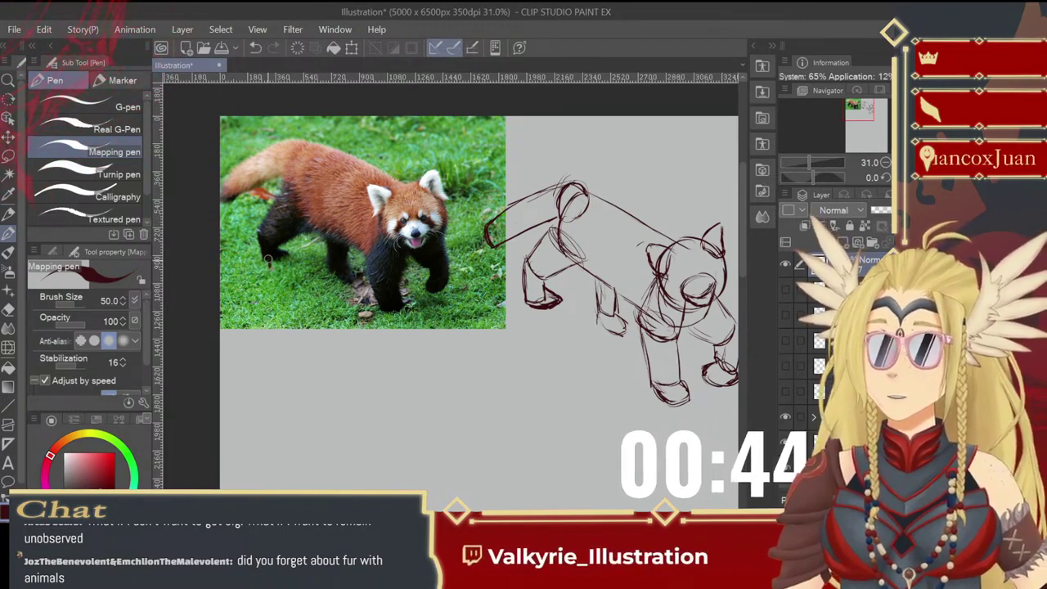
{"action": "key", "text": "ctrl"}
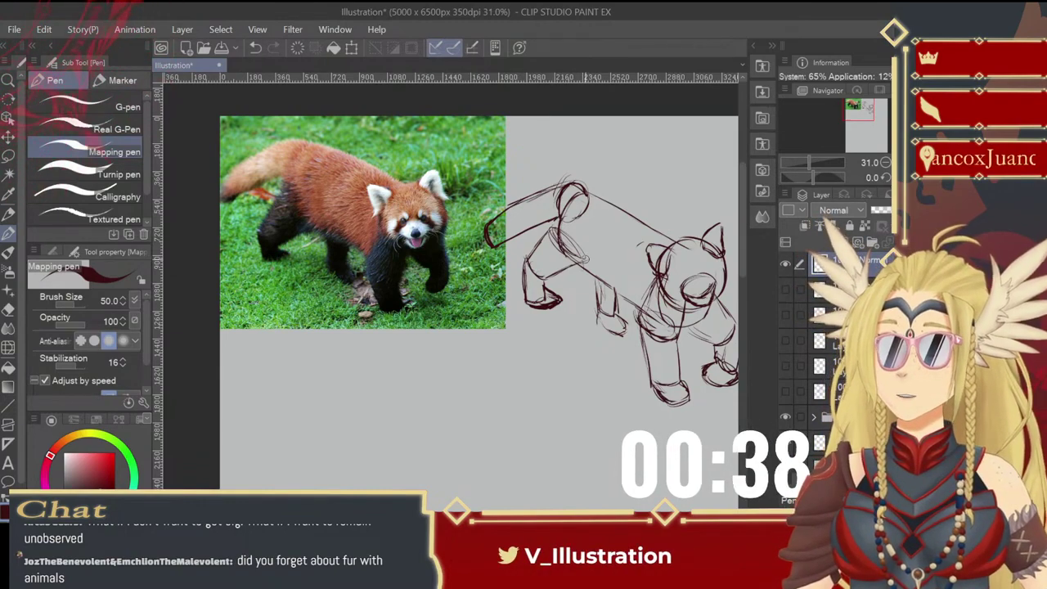
- Lasso the far front paw, nudge it slightly up the leg to shorten the lower segment, and clear the selection
{"action": "mouse_move", "coordinate": [587, 257]}
{"action": "left_mouse_down"}
{"action": "mouse_move", "coordinate": [576, 237]}
{"action": "mouse_move", "coordinate": [570, 246]}
{"action": "left_mouse_up"}
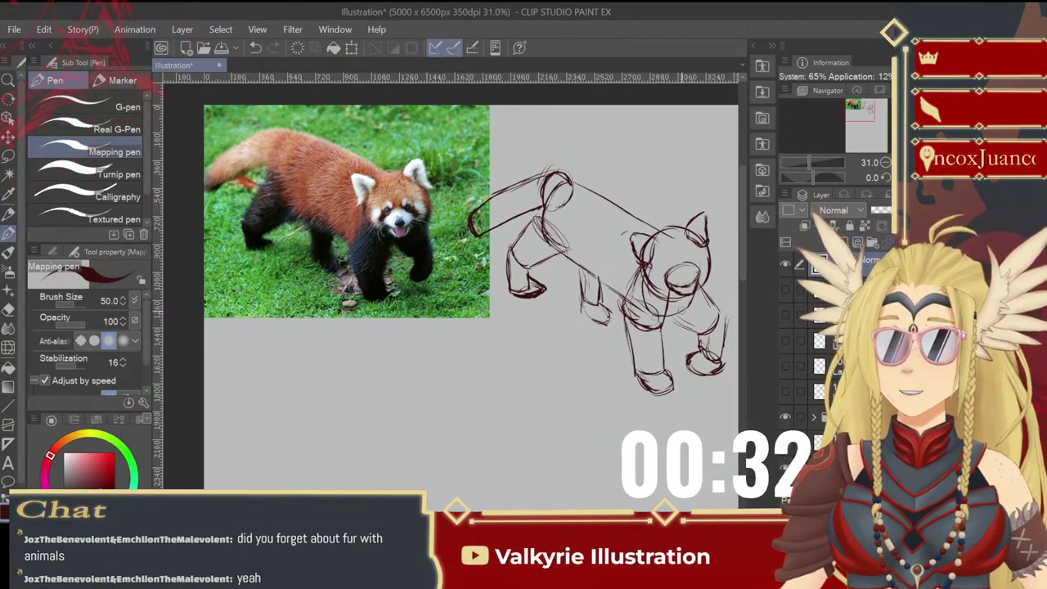
{"action": "left_click_drag", "start_coordinate": [621, 362], "coordinate": [565, 340]}
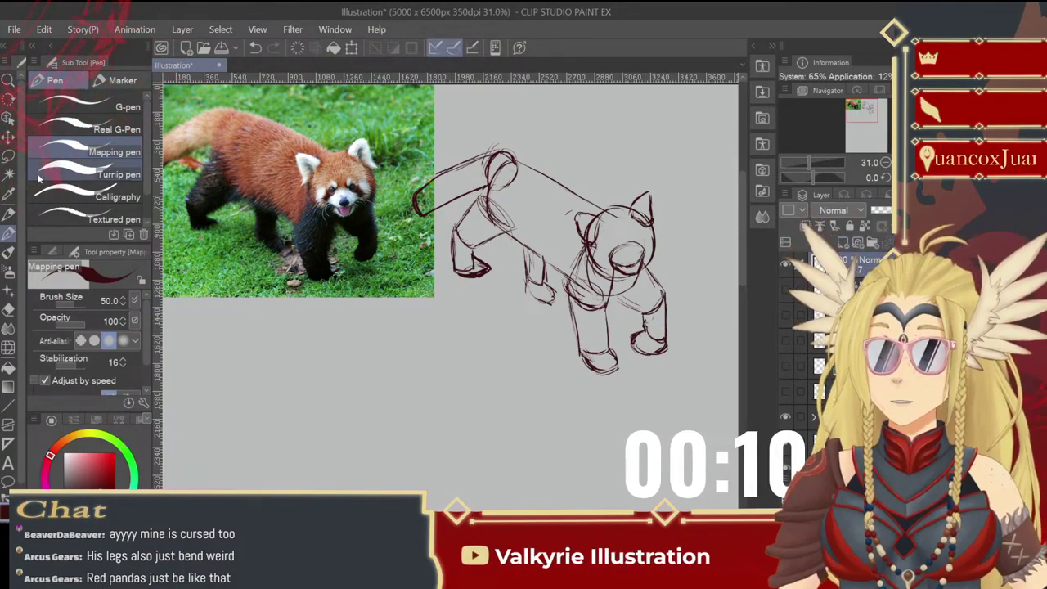
{"action": "key", "text": "m"}
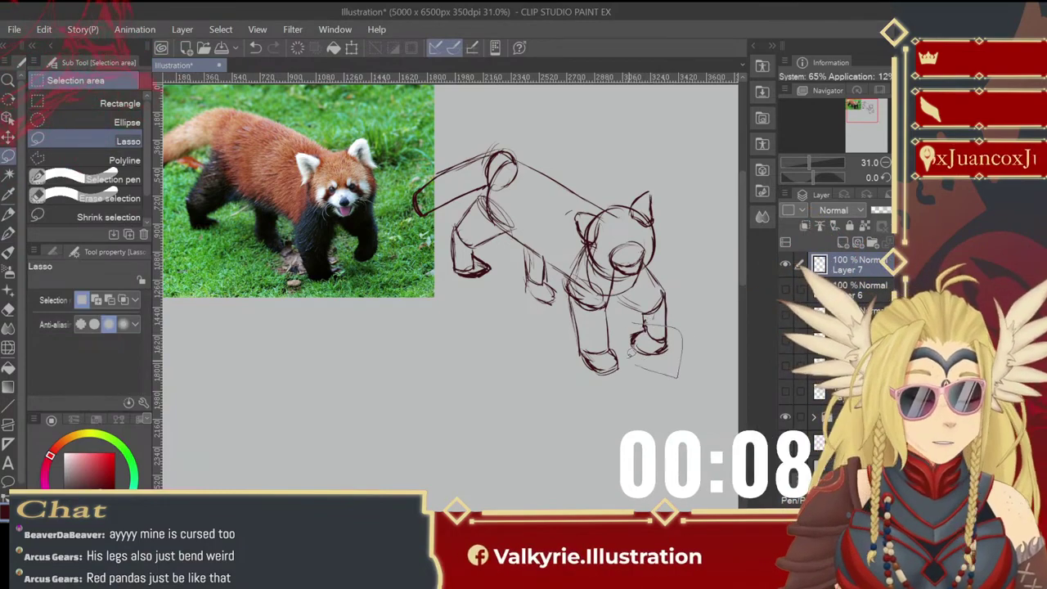
{"action": "left_click_drag", "start_coordinate": [651, 318], "coordinate": [631, 327]}
{"action": "left_click", "coordinate": [9, 138]}
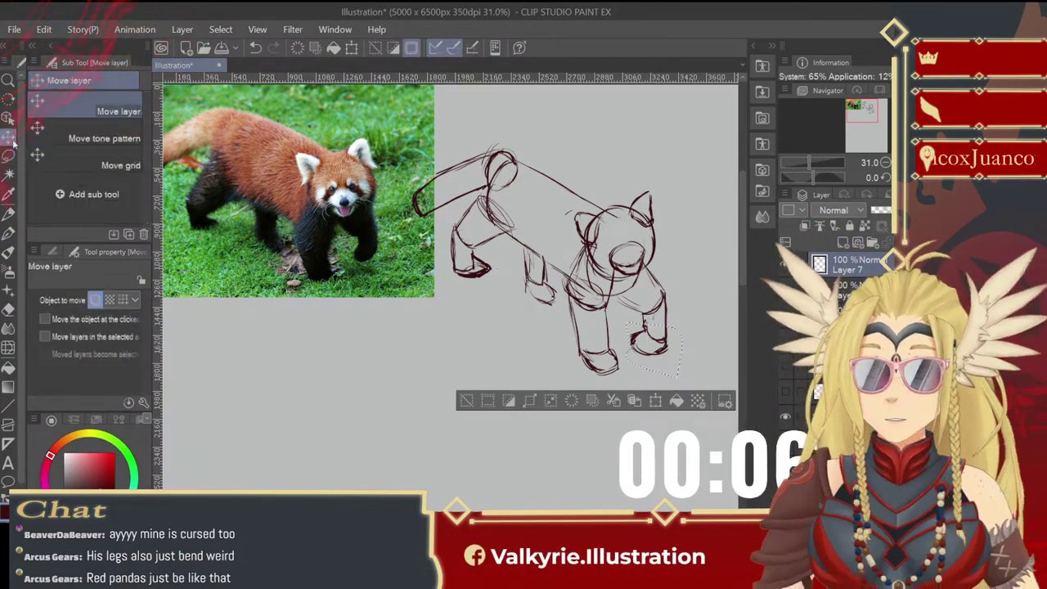
{"action": "left_click_drag", "start_coordinate": [646, 347], "coordinate": [642, 336]}
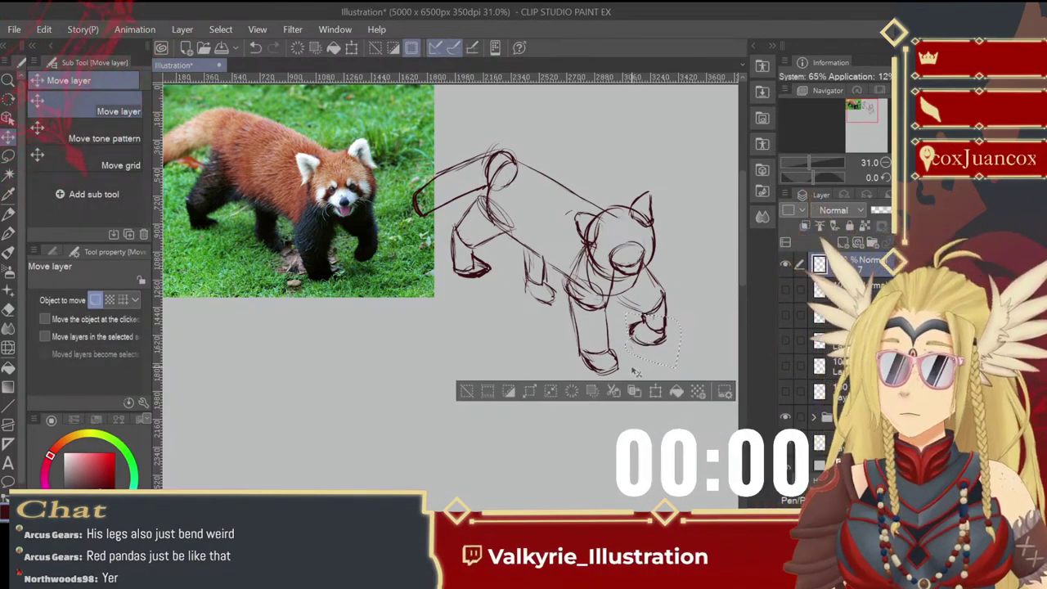
{"action": "key", "text": "ctrl+d"}
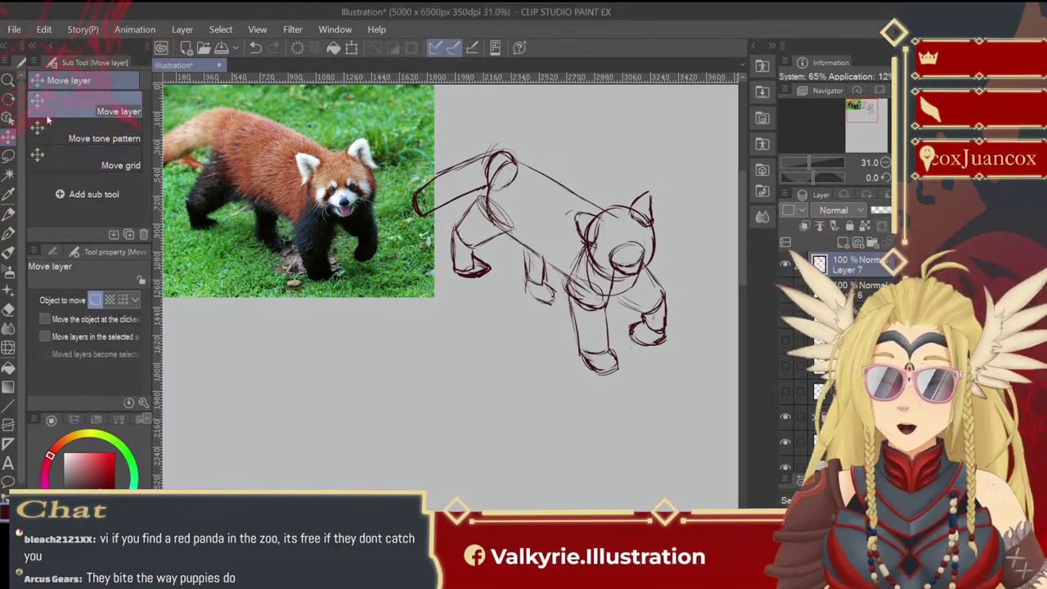
- Examine the red panda's face closely in the reference photo, then return to the whole animal
{"action": "left_click", "coordinate": [8, 80]}
{"action": "left_click_drag", "start_coordinate": [290, 143], "coordinate": [561, 345]}
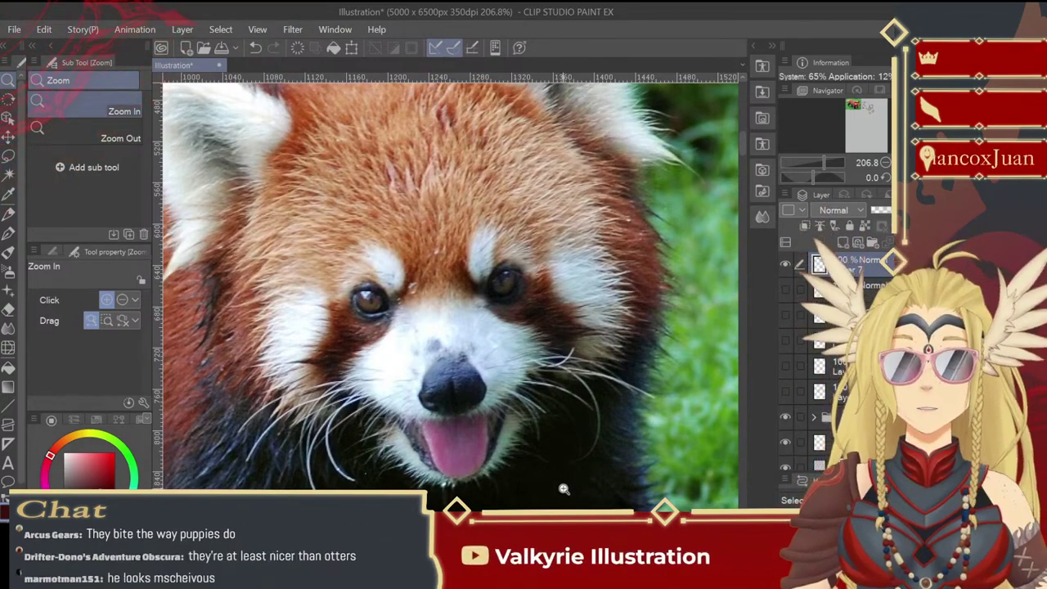
{"action": "scroll", "coordinate": [559, 401], "scroll_direction": "down", "scroll_amount": 5}
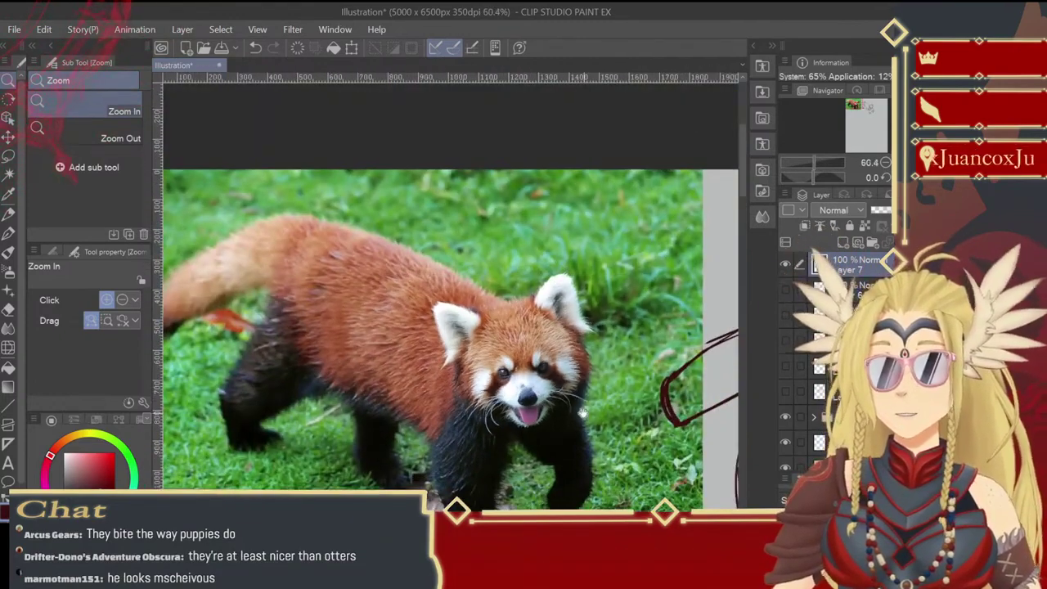
{"action": "scroll", "coordinate": [582, 413], "scroll_direction": "down", "scroll_amount": 2}
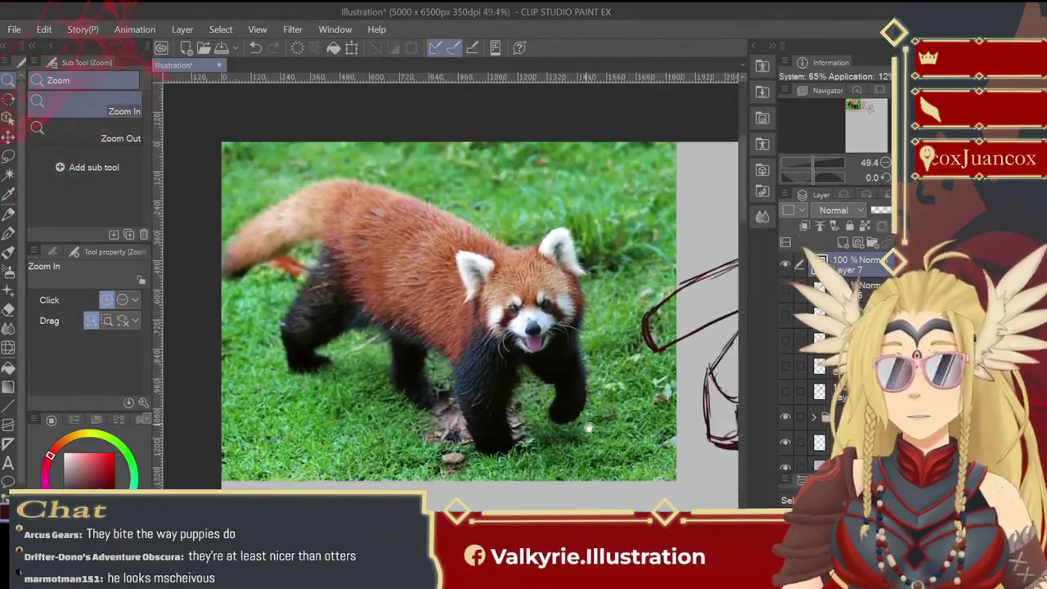
{"action": "left_click_drag", "start_coordinate": [589, 427], "coordinate": [581, 402]}
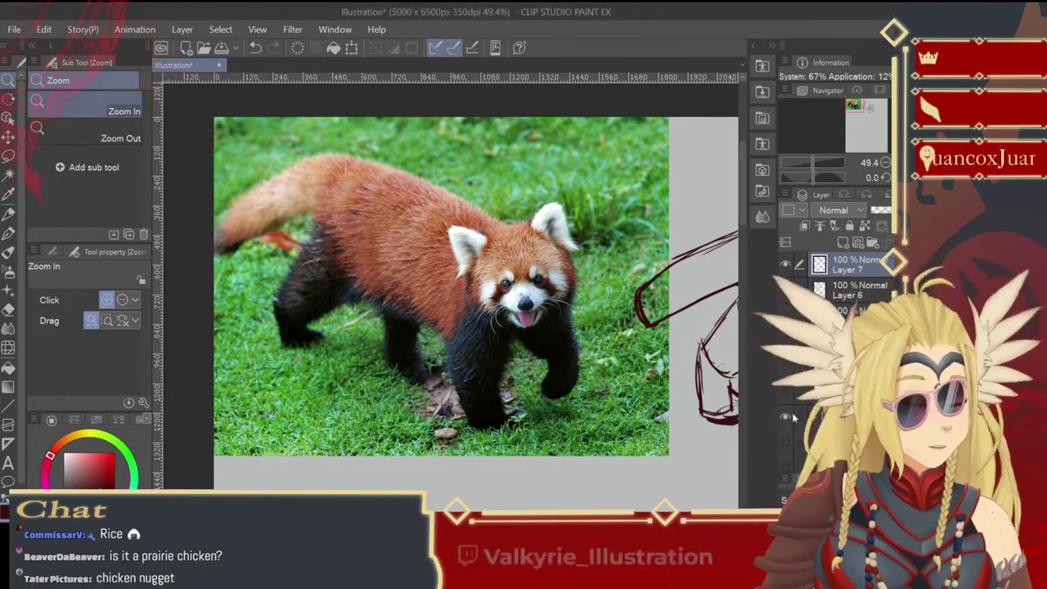
- Hide the red panda reference photo inside the animal reference folder
{"action": "scroll", "coordinate": [834, 367], "scroll_direction": "down", "scroll_amount": 2}
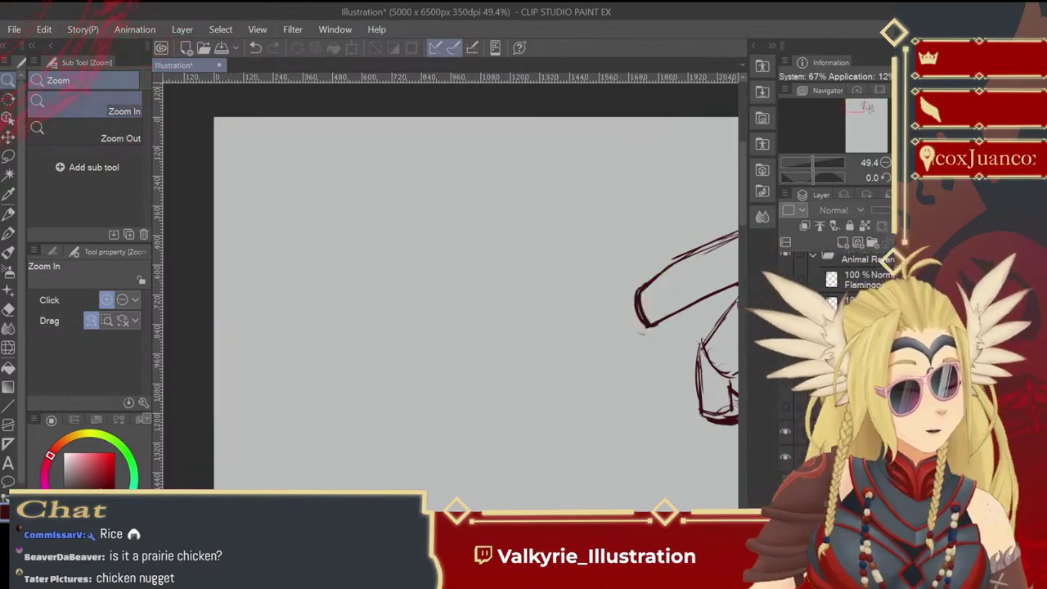
{"action": "left_click", "coordinate": [785, 355]}
{"action": "scroll", "coordinate": [834, 368], "scroll_direction": "up", "scroll_amount": 3}
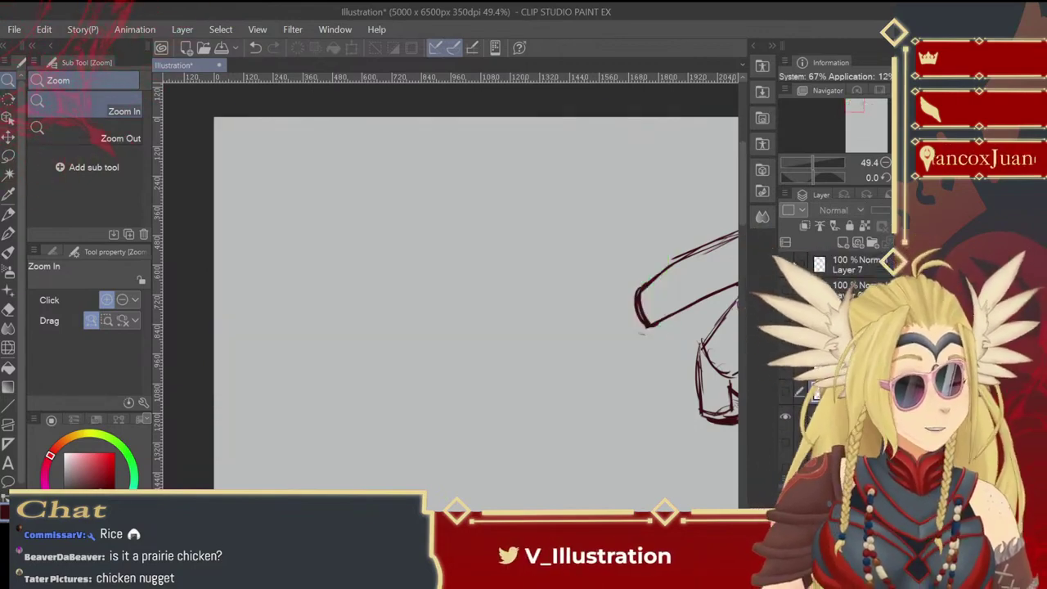
- Hide the finished red panda sketch so the canvas is clear for the next study
{"action": "left_click", "coordinate": [785, 264]}
{"action": "left_click", "coordinate": [851, 243]}
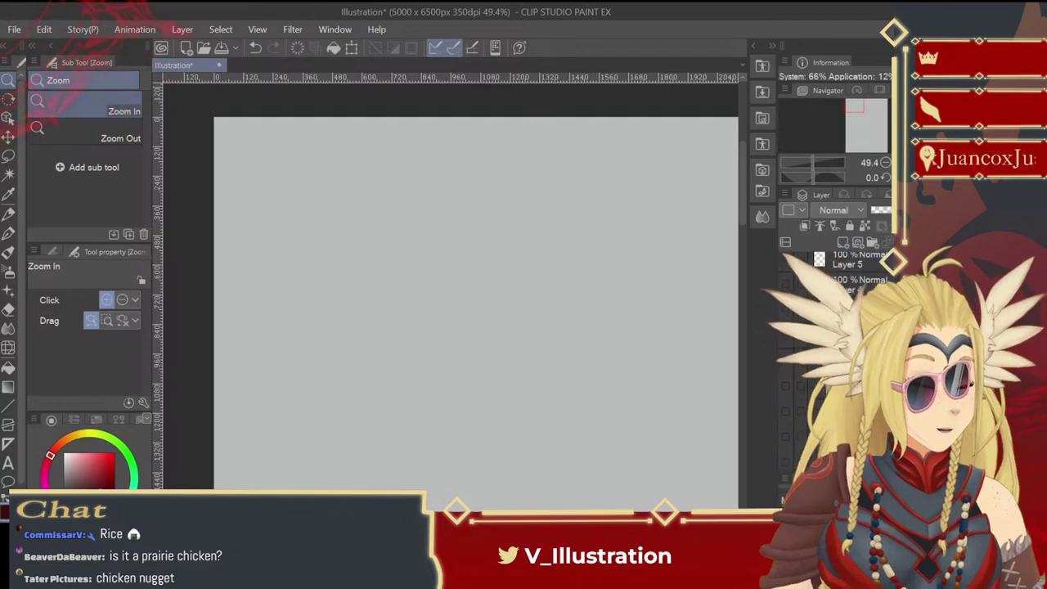
{"action": "scroll", "coordinate": [826, 352], "scroll_direction": "down", "scroll_amount": 1}
- Paste the rooster reference photo inside the reference folder and enlarge it proportionally from the canvas corner to more than twice its size
{"action": "left_click", "coordinate": [826, 352]}
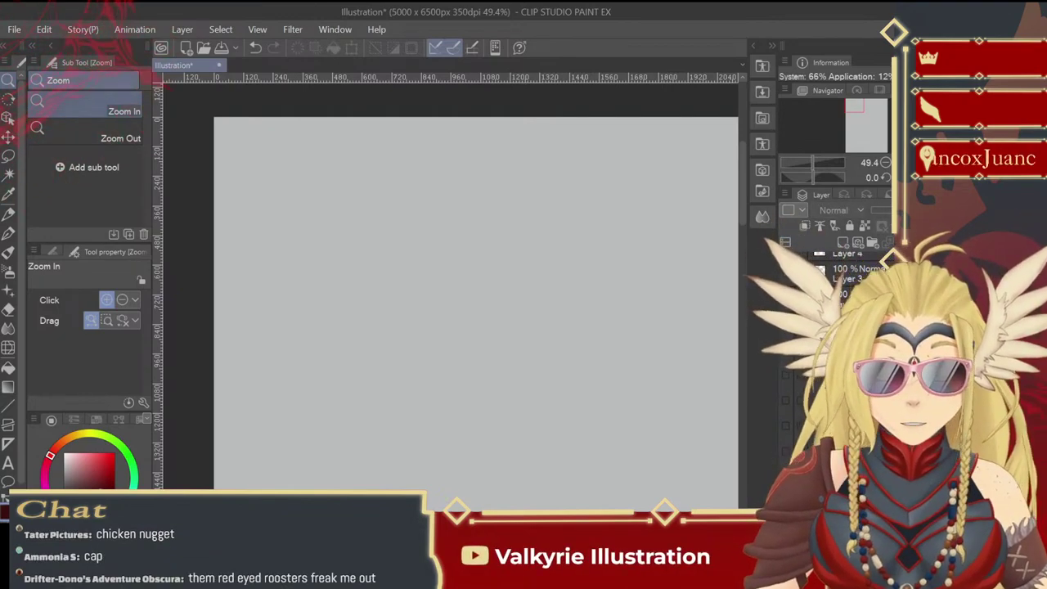
{"action": "key", "text": "ctrl+v"}
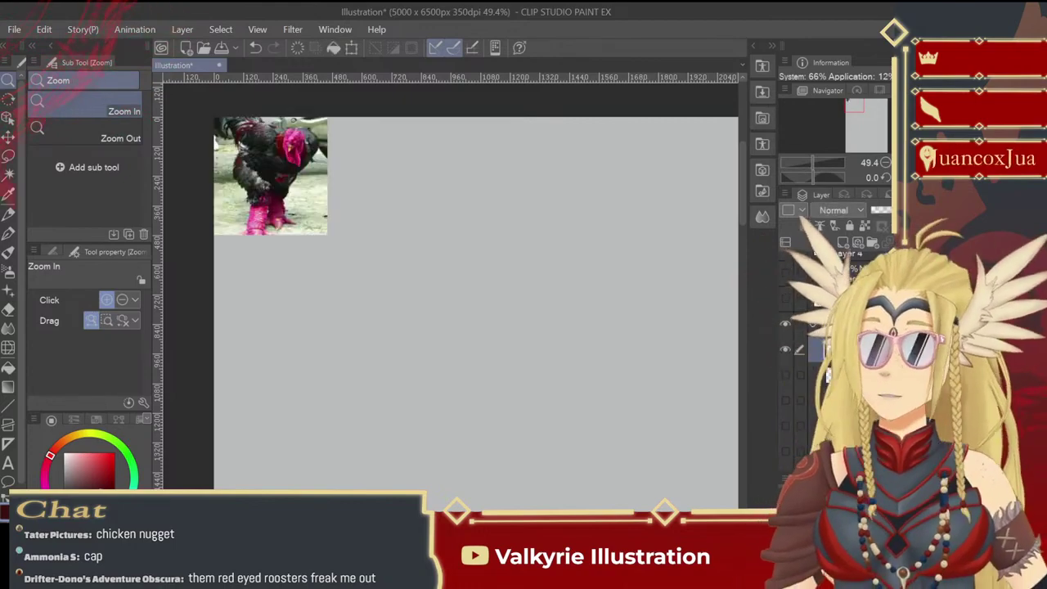
{"action": "key", "text": "ctrl+t"}
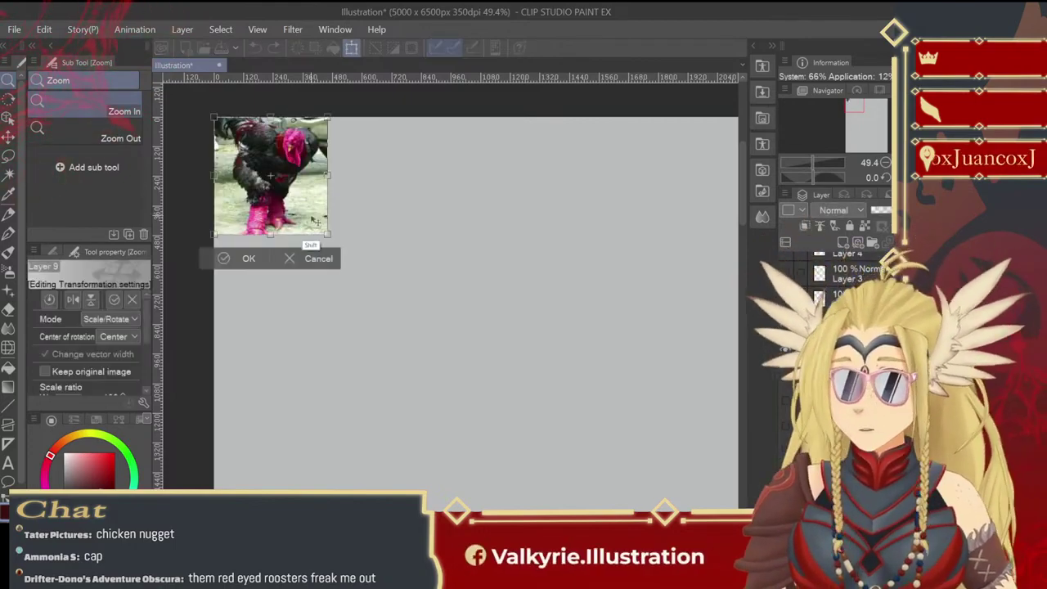
{"action": "left_click_drag", "start_coordinate": [327, 233], "coordinate": [498, 433]}
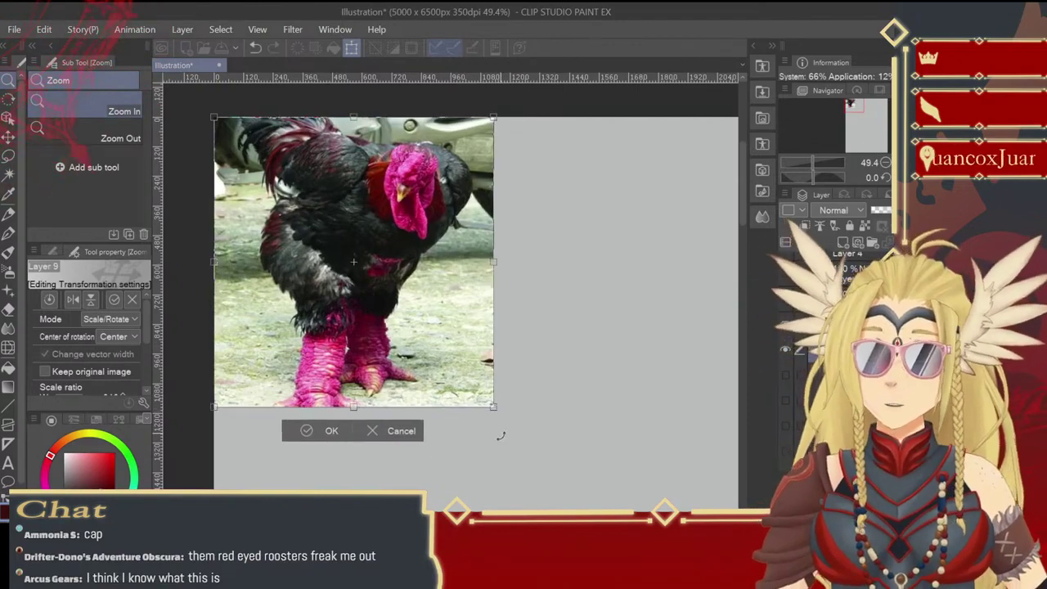
{"action": "key", "text": "Return"}
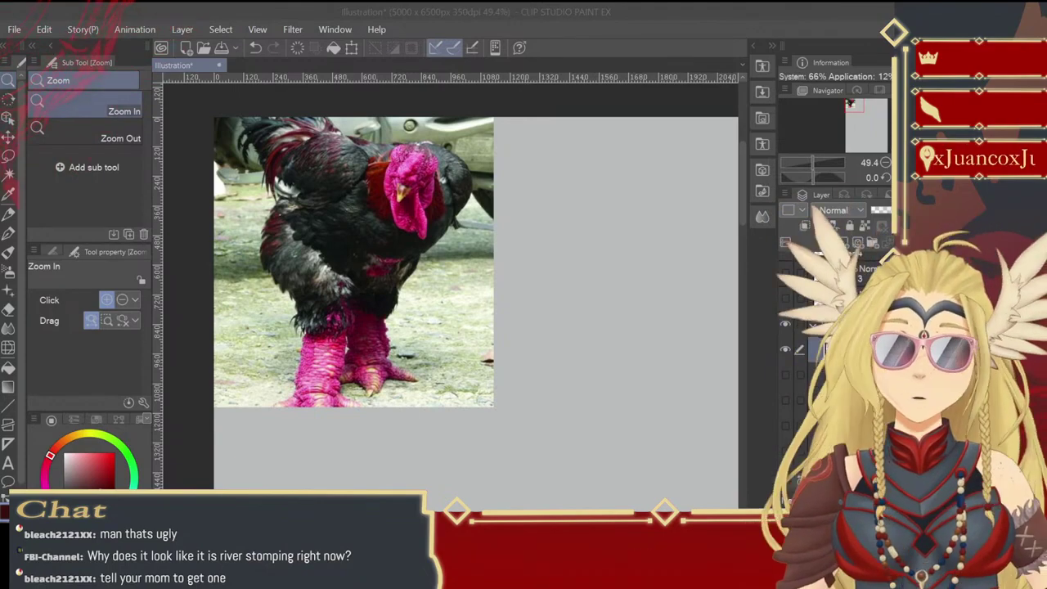
{"action": "left_click", "coordinate": [10, 83]}
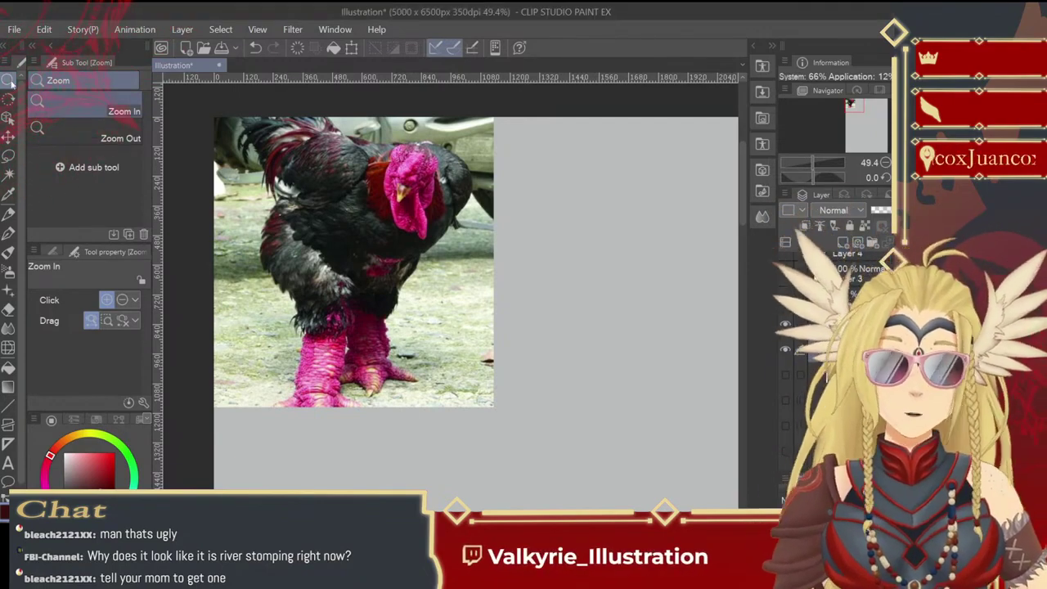
{"action": "left_click", "coordinate": [8, 136]}
{"action": "left_click_drag", "start_coordinate": [481, 341], "coordinate": [472, 294]}
{"action": "key", "text": "ctrl+z"}
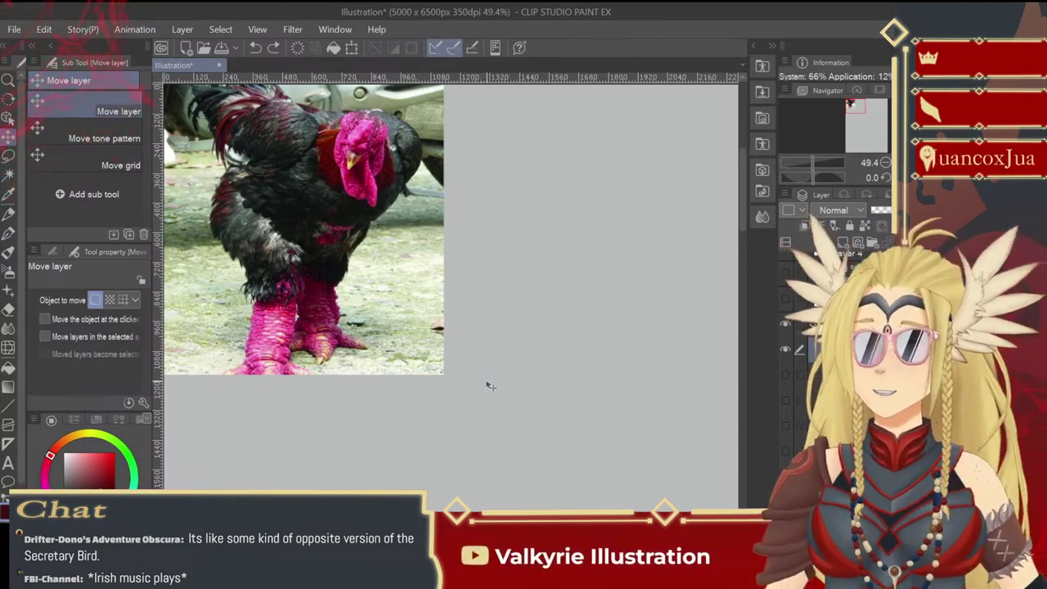
{"action": "left_click_drag", "start_coordinate": [487, 383], "coordinate": [481, 374]}
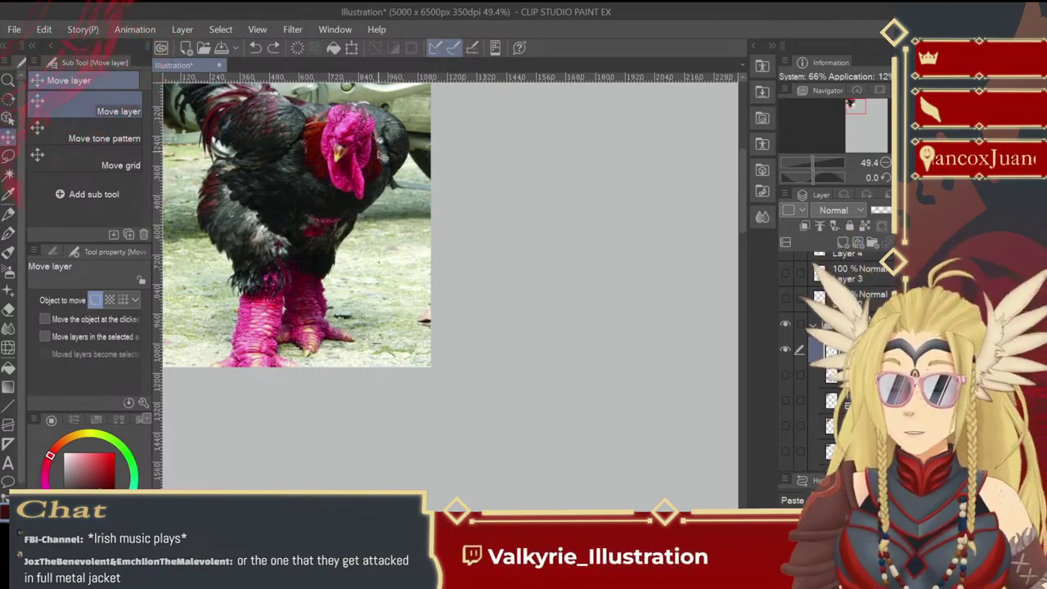
- Select the whole canvas and set the Mapping pen to brush size 30
{"action": "left_click", "coordinate": [10, 235]}
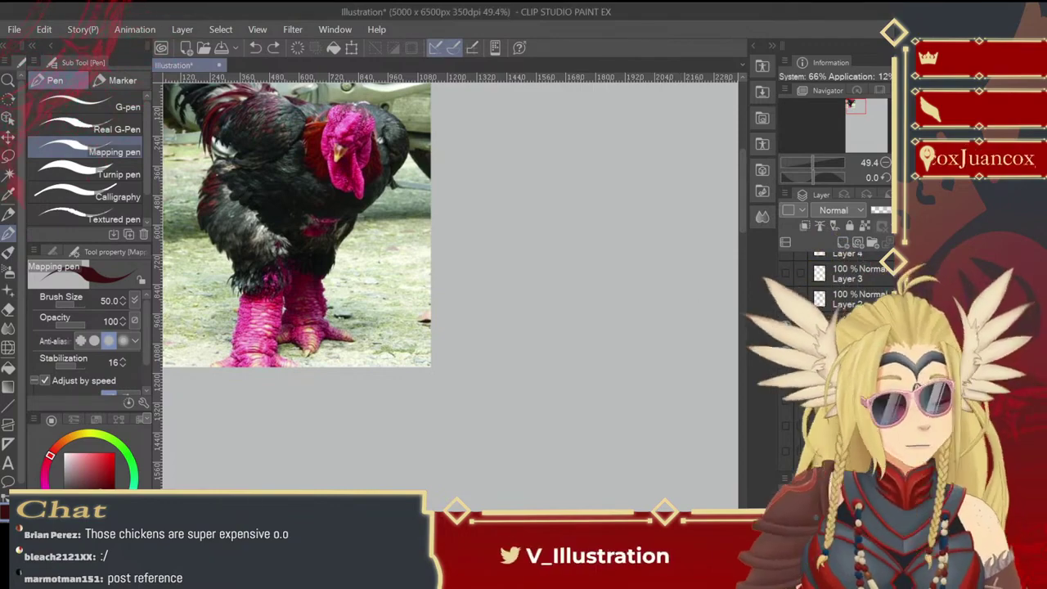
{"action": "key", "text": "ctrl+a"}
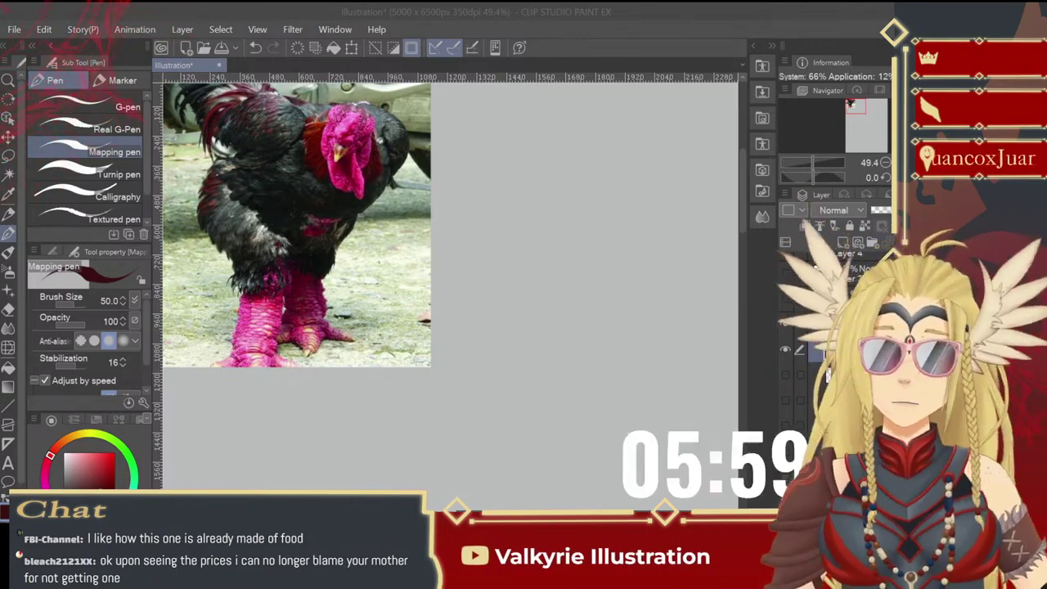
{"action": "left_click", "coordinate": [559, 204]}
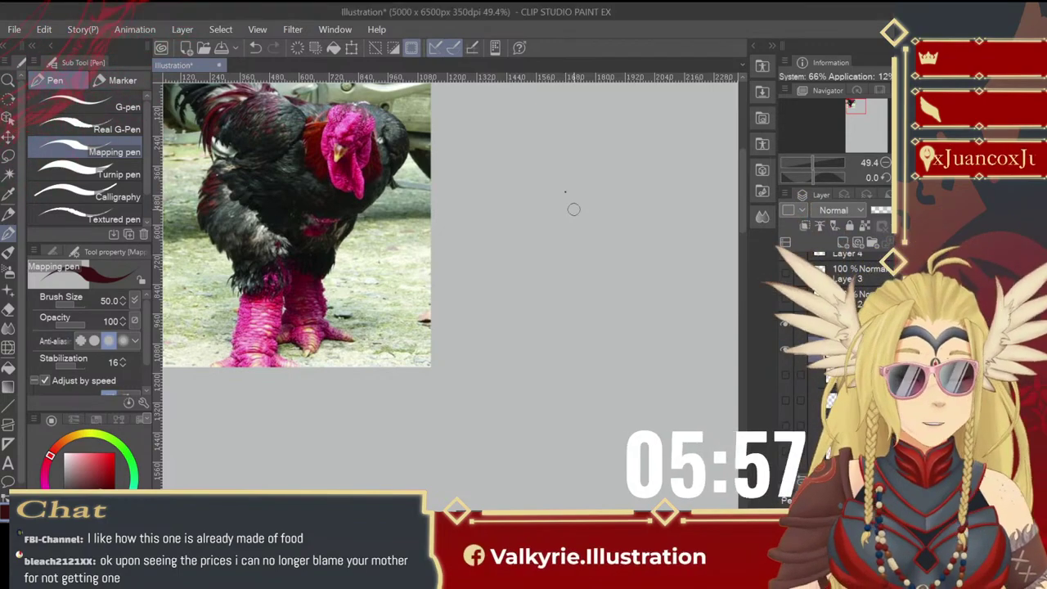
{"action": "key", "text": "bracketleft"}
{"action": "key", "text": "bracketleft"}
{"action": "key", "text": "bracketleft"}
{"action": "key", "text": "bracketleft"}
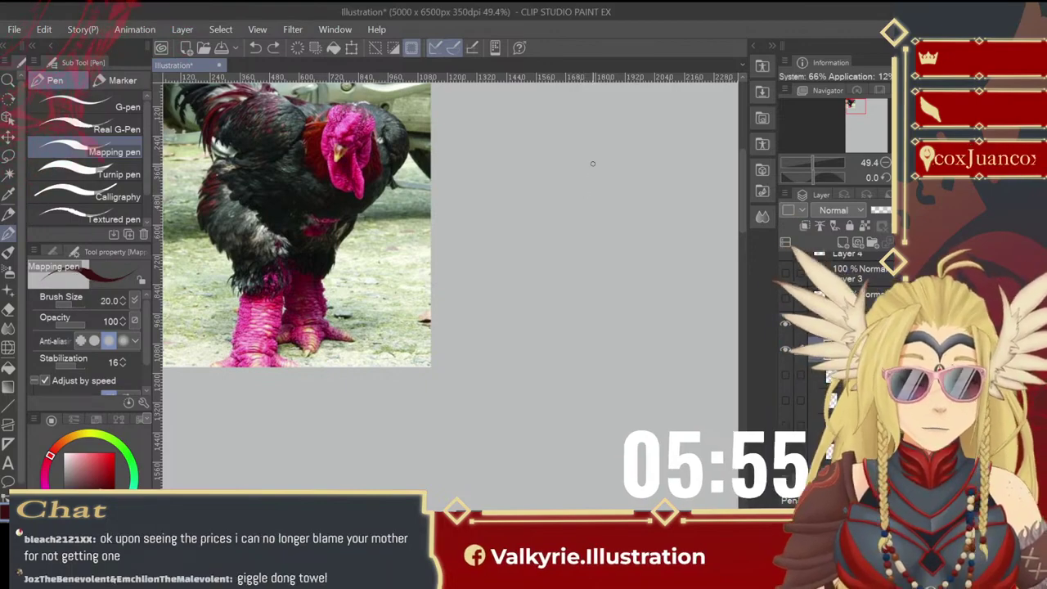
{"action": "key", "text": "bracketright"}
{"action": "key", "text": "bracketright"}
- Sketch a large oval for the rooster's body beside the photo and a curved near thigh overlapping its lower left side
{"action": "mouse_move", "coordinate": [594, 162]}
{"action": "left_mouse_down"}
{"action": "mouse_move", "coordinate": [548, 177]}
{"action": "mouse_move", "coordinate": [589, 160]}
{"action": "mouse_move", "coordinate": [559, 172]}
{"action": "mouse_move", "coordinate": [556, 211]}
{"action": "left_mouse_up"}
{"action": "key", "text": "ctrl+z"}
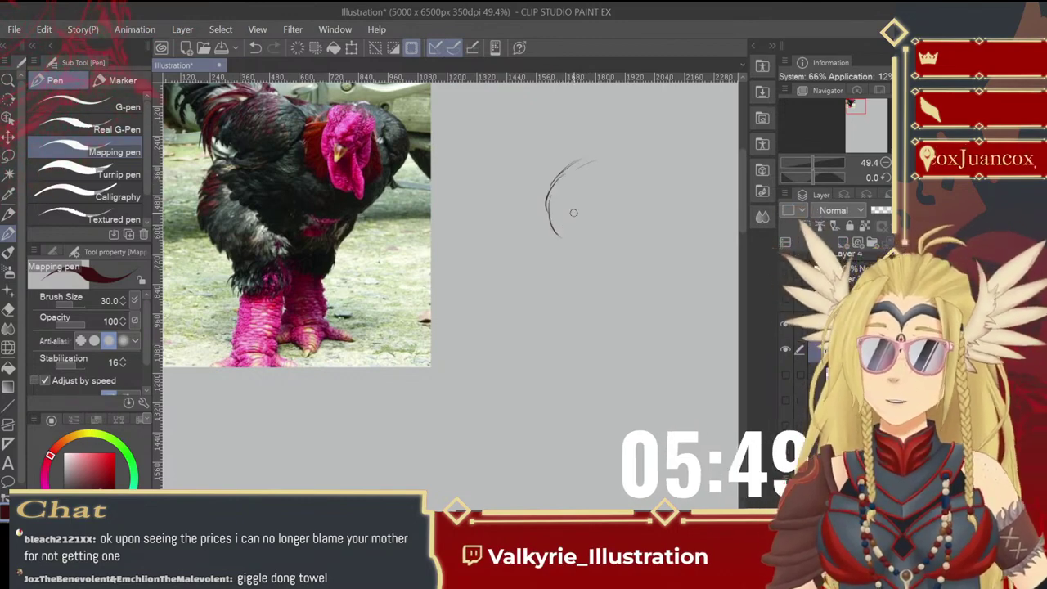
{"action": "mouse_move", "coordinate": [565, 168]}
{"action": "left_mouse_down"}
{"action": "mouse_move", "coordinate": [545, 209]}
{"action": "mouse_move", "coordinate": [583, 262]}
{"action": "mouse_move", "coordinate": [557, 243]}
{"action": "mouse_move", "coordinate": [616, 262]}
{"action": "mouse_move", "coordinate": [613, 271]}
{"action": "mouse_move", "coordinate": [684, 231]}
{"action": "mouse_move", "coordinate": [653, 167]}
{"action": "mouse_move", "coordinate": [585, 166]}
{"action": "mouse_move", "coordinate": [620, 168]}
{"action": "mouse_move", "coordinate": [614, 160]}
{"action": "mouse_move", "coordinate": [662, 170]}
{"action": "left_mouse_up"}
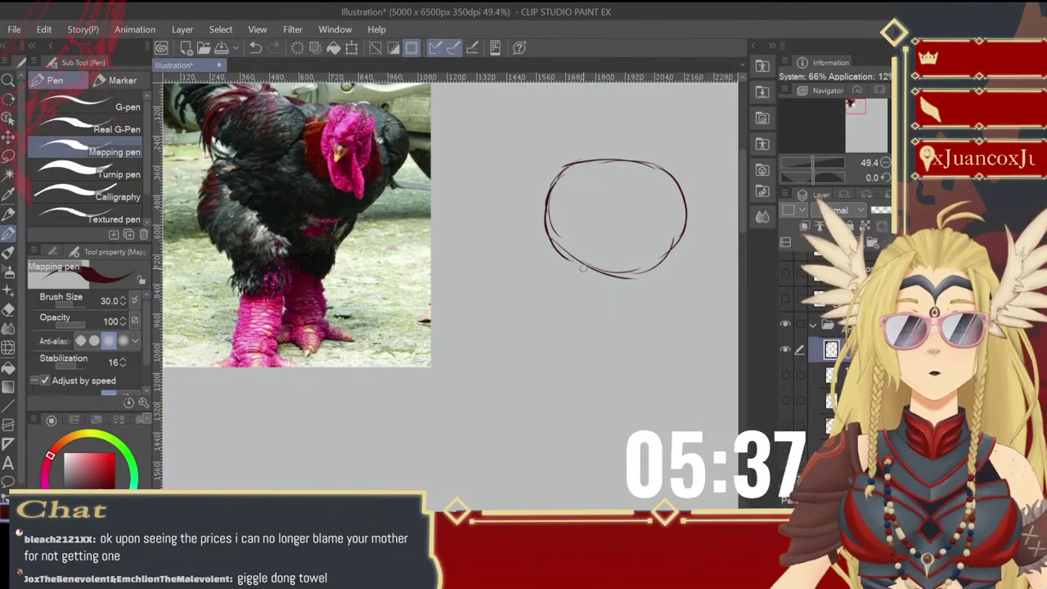
{"action": "left_click_drag", "start_coordinate": [546, 191], "coordinate": [556, 273]}
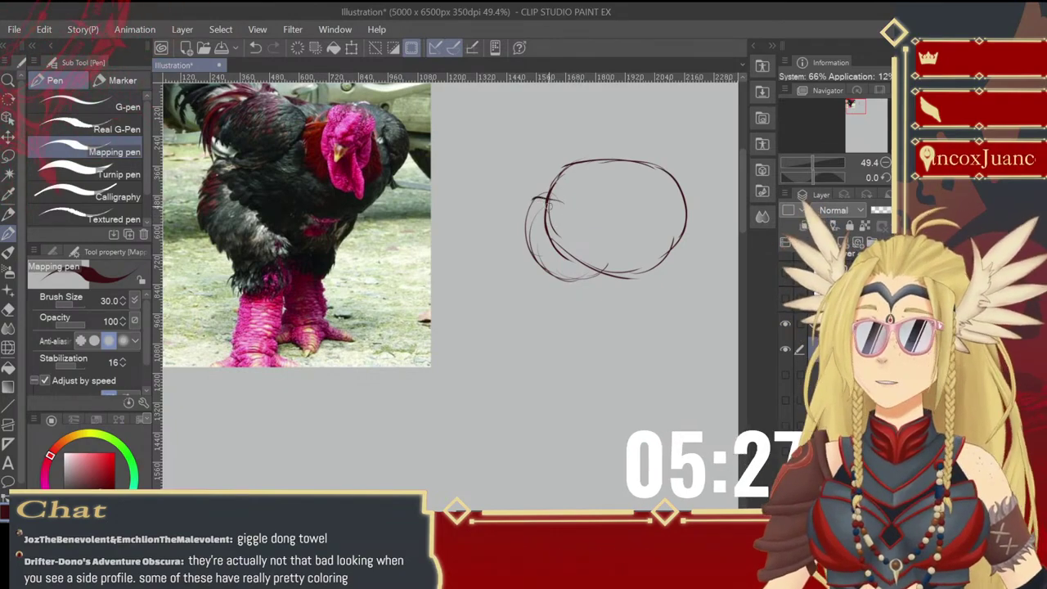
{"action": "mouse_move", "coordinate": [547, 192]}
{"action": "left_mouse_down"}
{"action": "mouse_move", "coordinate": [527, 209]}
{"action": "mouse_move", "coordinate": [531, 261]}
{"action": "mouse_move", "coordinate": [558, 288]}
{"action": "mouse_move", "coordinate": [537, 272]}
{"action": "mouse_move", "coordinate": [582, 286]}
{"action": "left_mouse_up"}
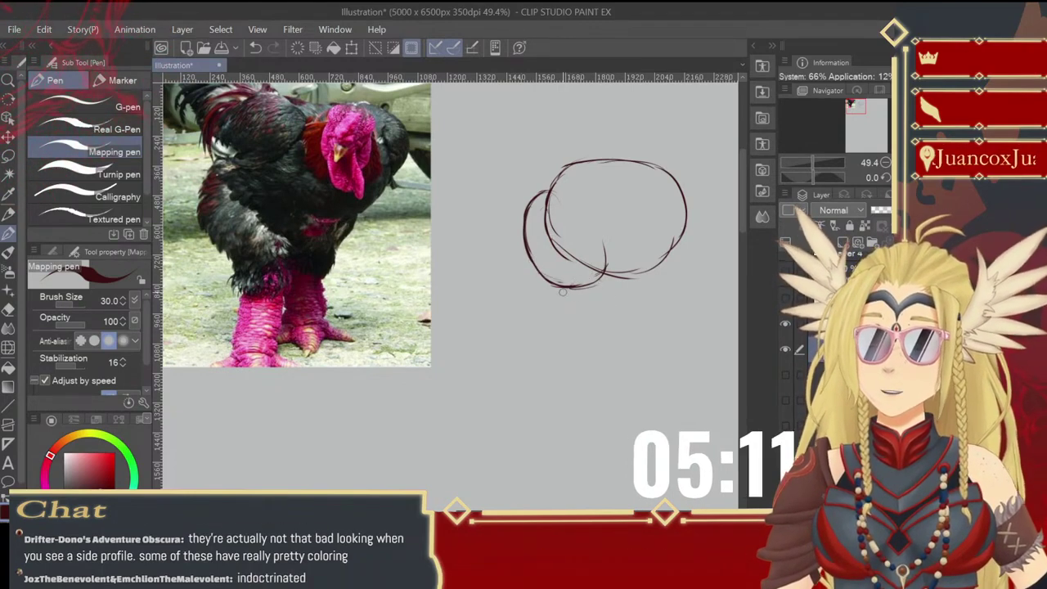
- Sketch the near leg as a thick cylinder below the thigh, with a small ellipse at its top and a curved base
{"action": "left_click_drag", "start_coordinate": [554, 286], "coordinate": [545, 322]}
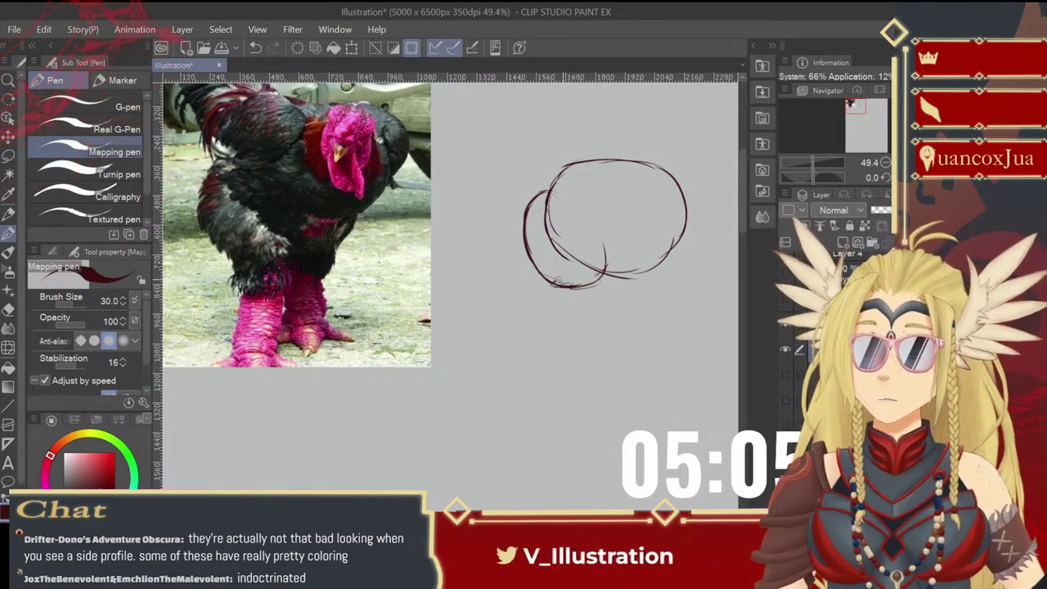
{"action": "mouse_move", "coordinate": [554, 285]}
{"action": "left_mouse_down"}
{"action": "mouse_move", "coordinate": [591, 291]}
{"action": "mouse_move", "coordinate": [585, 278]}
{"action": "mouse_move", "coordinate": [582, 345]}
{"action": "left_mouse_up"}
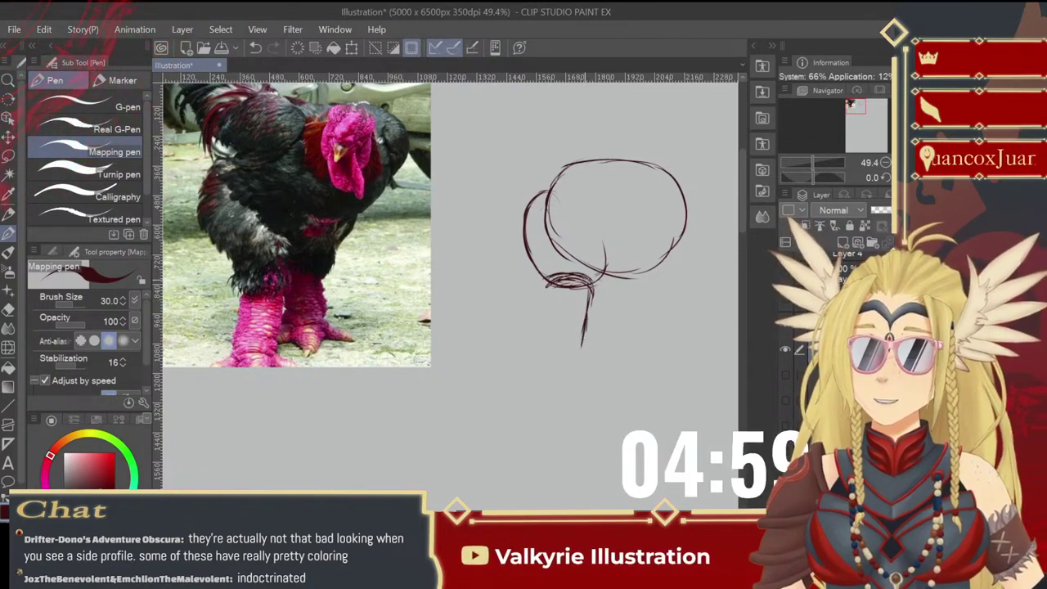
{"action": "left_click_drag", "start_coordinate": [596, 291], "coordinate": [583, 362]}
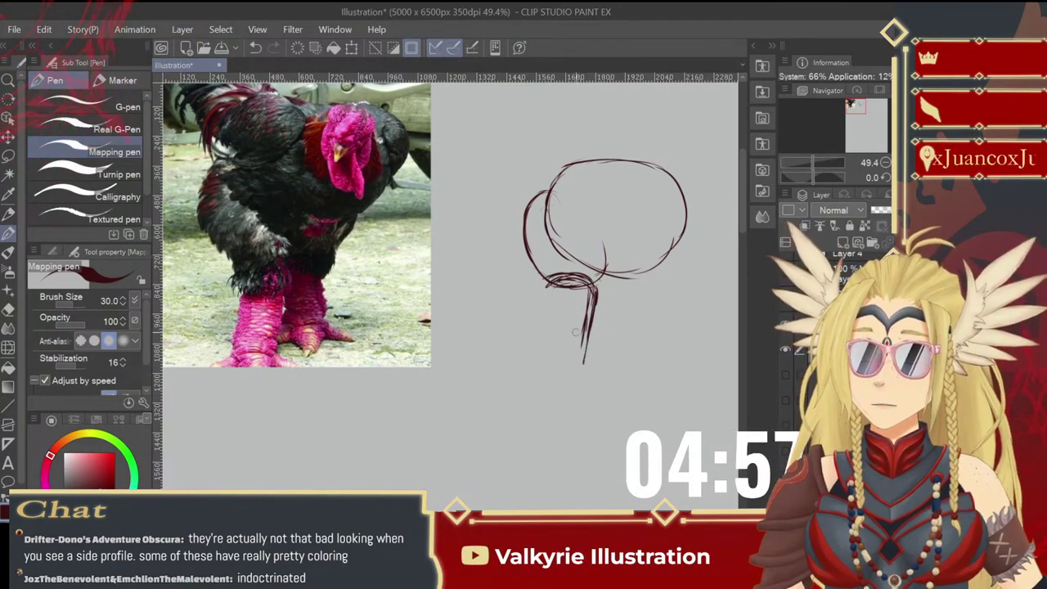
{"action": "mouse_move", "coordinate": [547, 292]}
{"action": "left_mouse_down"}
{"action": "mouse_move", "coordinate": [534, 345]}
{"action": "mouse_move", "coordinate": [570, 351]}
{"action": "mouse_move", "coordinate": [535, 355]}
{"action": "mouse_move", "coordinate": [585, 361]}
{"action": "left_mouse_up"}
{"action": "mouse_move", "coordinate": [550, 287]}
{"action": "left_mouse_down"}
{"action": "mouse_move", "coordinate": [584, 293]}
{"action": "mouse_move", "coordinate": [587, 304]}
{"action": "mouse_move", "coordinate": [580, 279]}
{"action": "mouse_move", "coordinate": [592, 280]}
{"action": "mouse_move", "coordinate": [590, 292]}
{"action": "left_mouse_up"}
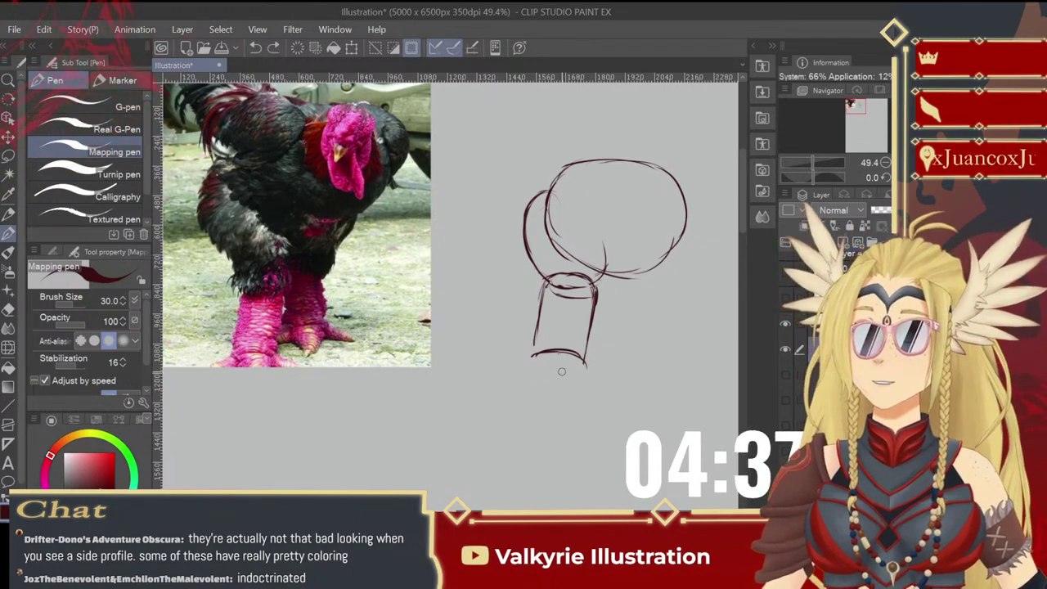
- Sketch the near foot with a pointed middle toe and a rounded wedge toe spreading out on each side
{"action": "mouse_move", "coordinate": [542, 361]}
{"action": "left_mouse_down"}
{"action": "mouse_move", "coordinate": [569, 364]}
{"action": "mouse_move", "coordinate": [553, 391]}
{"action": "mouse_move", "coordinate": [542, 368]}
{"action": "left_mouse_up"}
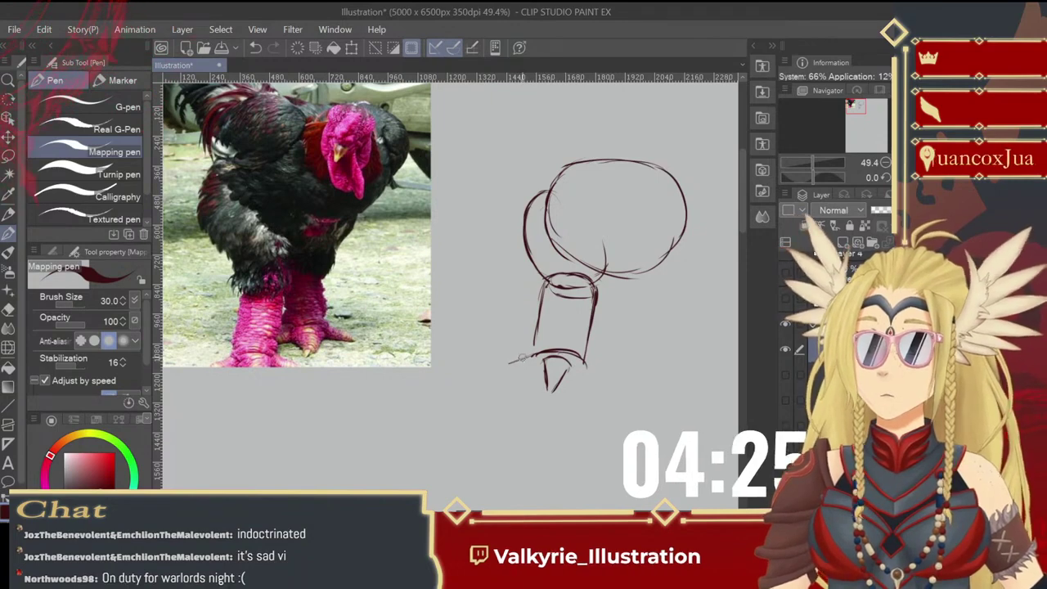
{"action": "mouse_move", "coordinate": [501, 367]}
{"action": "left_mouse_down"}
{"action": "mouse_move", "coordinate": [529, 353]}
{"action": "mouse_move", "coordinate": [535, 373]}
{"action": "mouse_move", "coordinate": [486, 378]}
{"action": "mouse_move", "coordinate": [519, 361]}
{"action": "mouse_move", "coordinate": [483, 371]}
{"action": "left_mouse_up"}
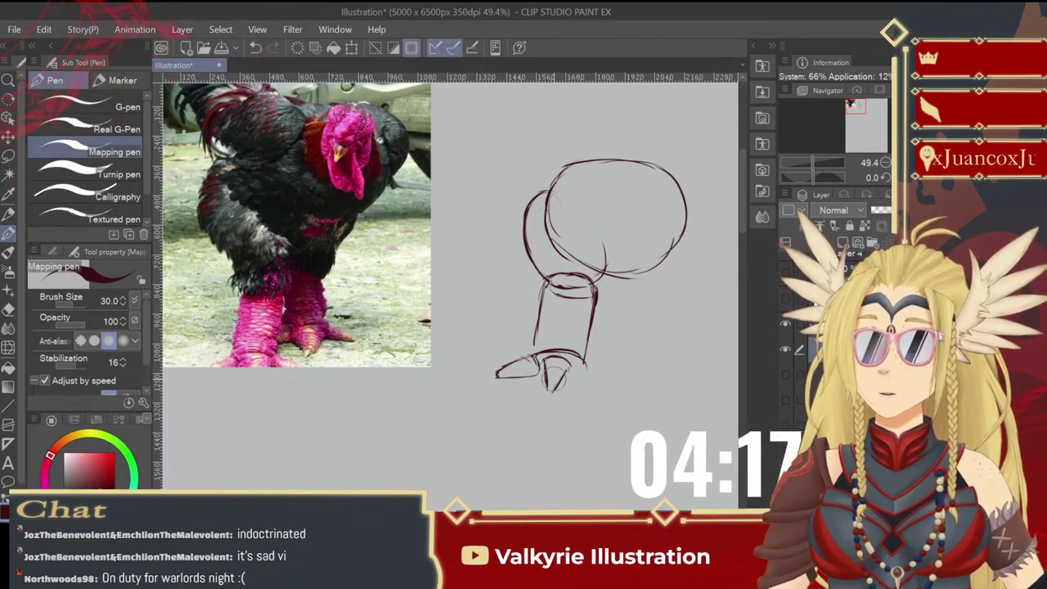
{"action": "left_click_drag", "start_coordinate": [565, 369], "coordinate": [551, 390]}
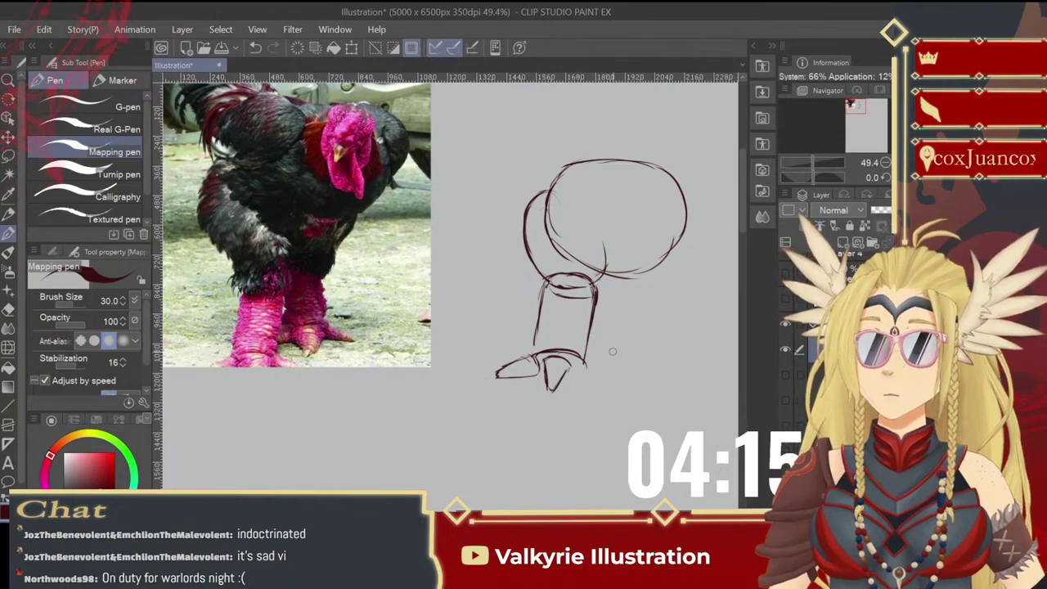
{"action": "mouse_move", "coordinate": [596, 290]}
{"action": "left_mouse_down"}
{"action": "mouse_move", "coordinate": [579, 381]}
{"action": "mouse_move", "coordinate": [610, 374]}
{"action": "mouse_move", "coordinate": [613, 384]}
{"action": "left_mouse_up"}
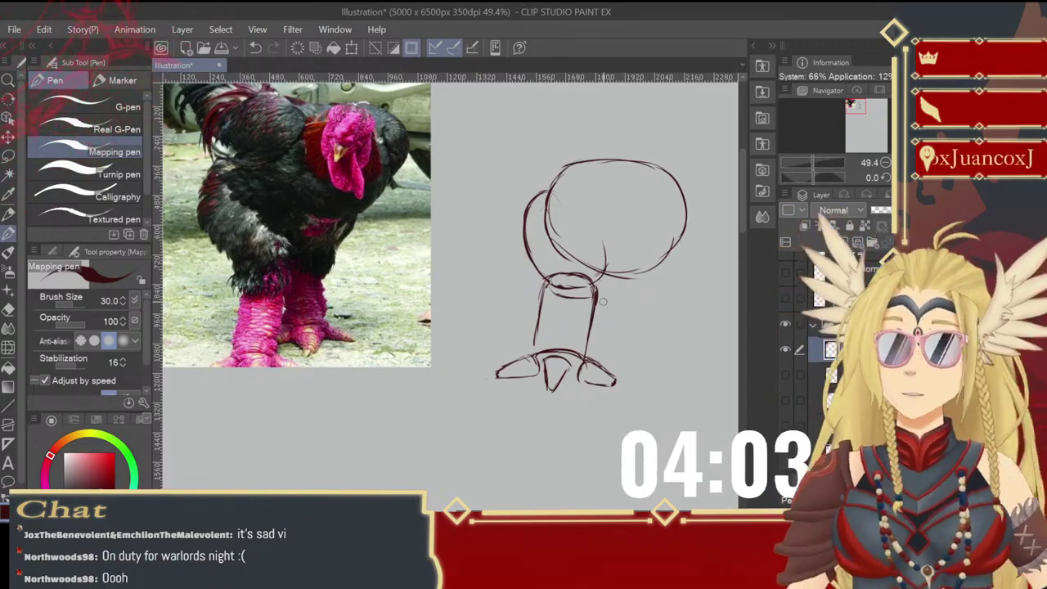
- Sketch the far thigh as a curve under the body's right side and the far leg as a straight cylinder below it
{"action": "mouse_move", "coordinate": [690, 229]}
{"action": "left_mouse_down"}
{"action": "mouse_move", "coordinate": [681, 278]}
{"action": "mouse_move", "coordinate": [652, 290]}
{"action": "mouse_move", "coordinate": [630, 280]}
{"action": "mouse_move", "coordinate": [649, 294]}
{"action": "mouse_move", "coordinate": [618, 280]}
{"action": "mouse_move", "coordinate": [661, 292]}
{"action": "mouse_move", "coordinate": [677, 280]}
{"action": "mouse_move", "coordinate": [670, 293]}
{"action": "mouse_move", "coordinate": [681, 268]}
{"action": "mouse_move", "coordinate": [626, 314]}
{"action": "mouse_move", "coordinate": [627, 292]}
{"action": "mouse_move", "coordinate": [631, 339]}
{"action": "left_mouse_up"}
{"action": "mouse_move", "coordinate": [628, 301]}
{"action": "left_mouse_down"}
{"action": "mouse_move", "coordinate": [633, 340]}
{"action": "mouse_move", "coordinate": [658, 350]}
{"action": "left_mouse_up"}
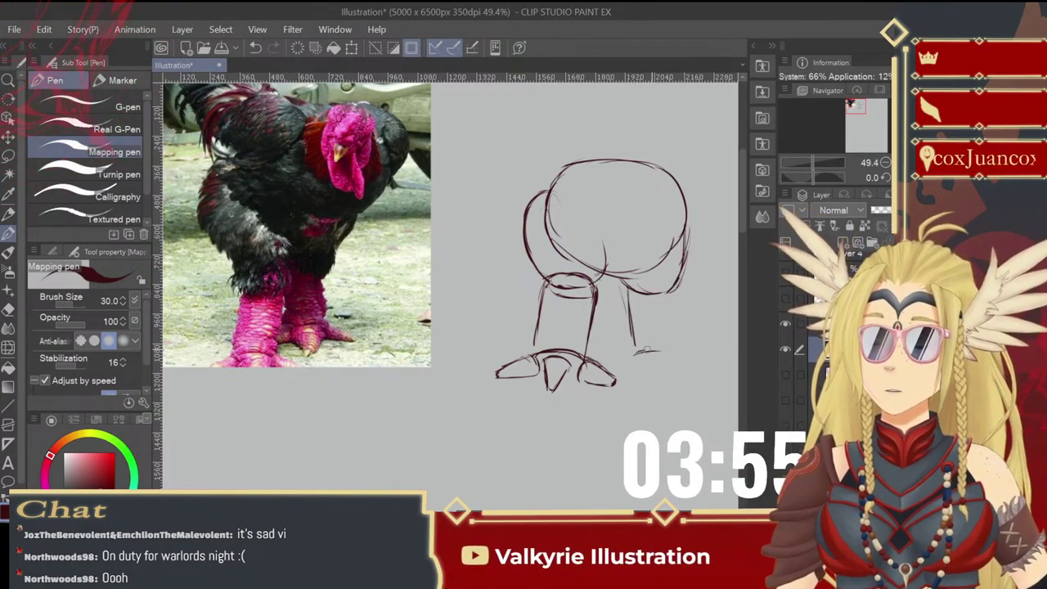
{"action": "left_click_drag", "start_coordinate": [623, 294], "coordinate": [634, 354]}
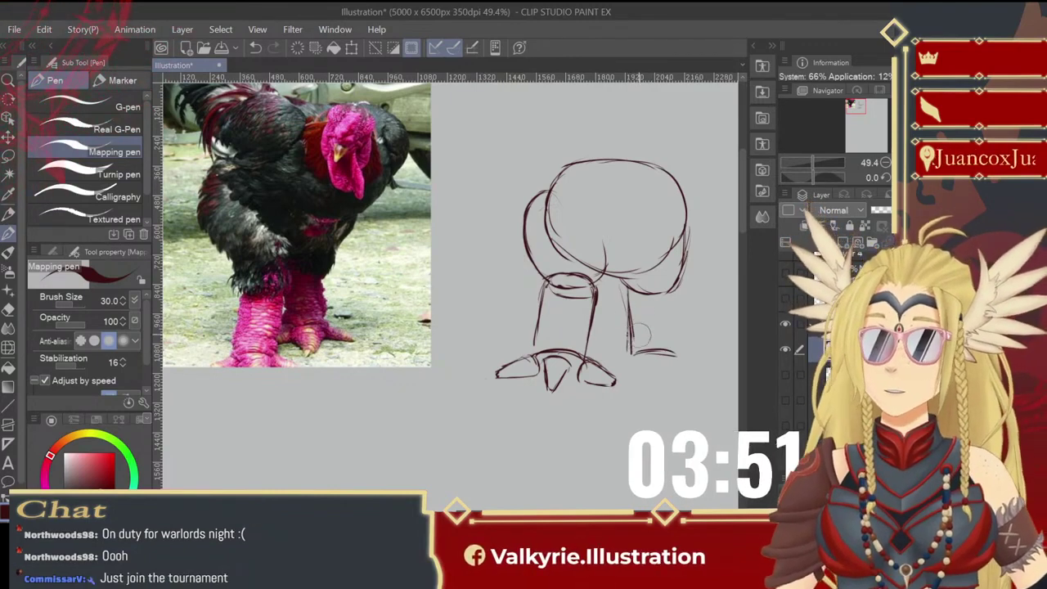
{"action": "mouse_move", "coordinate": [635, 258]}
{"action": "left_mouse_down"}
{"action": "mouse_move", "coordinate": [624, 272]}
{"action": "mouse_move", "coordinate": [679, 318]}
{"action": "mouse_move", "coordinate": [677, 350]}
{"action": "left_mouse_up"}
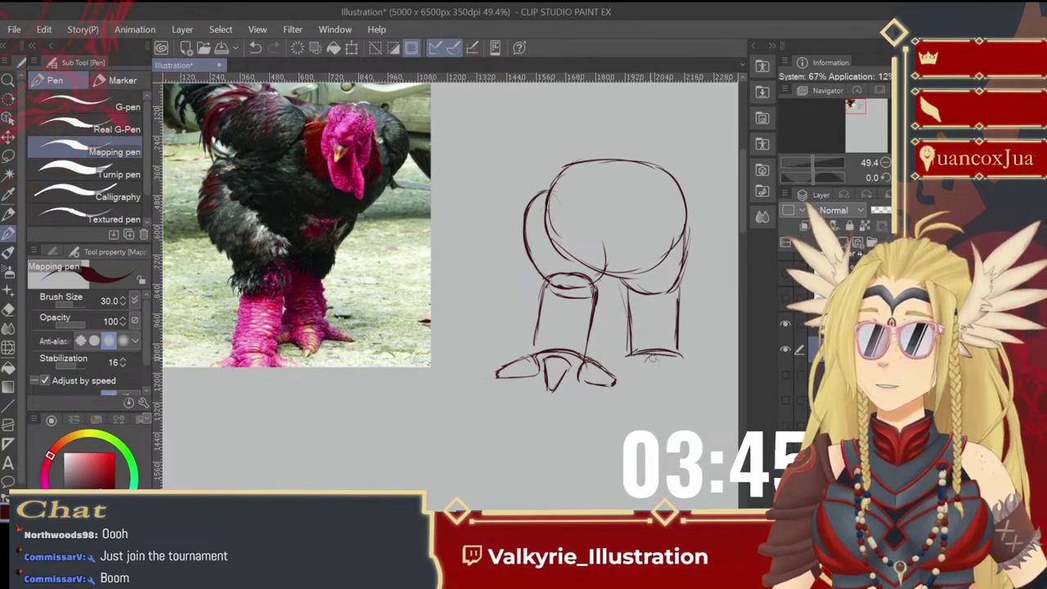
- Sketch the far foot with a pointed middle toe and a wedge toe on each side
{"action": "left_click_drag", "start_coordinate": [636, 363], "coordinate": [670, 353]}
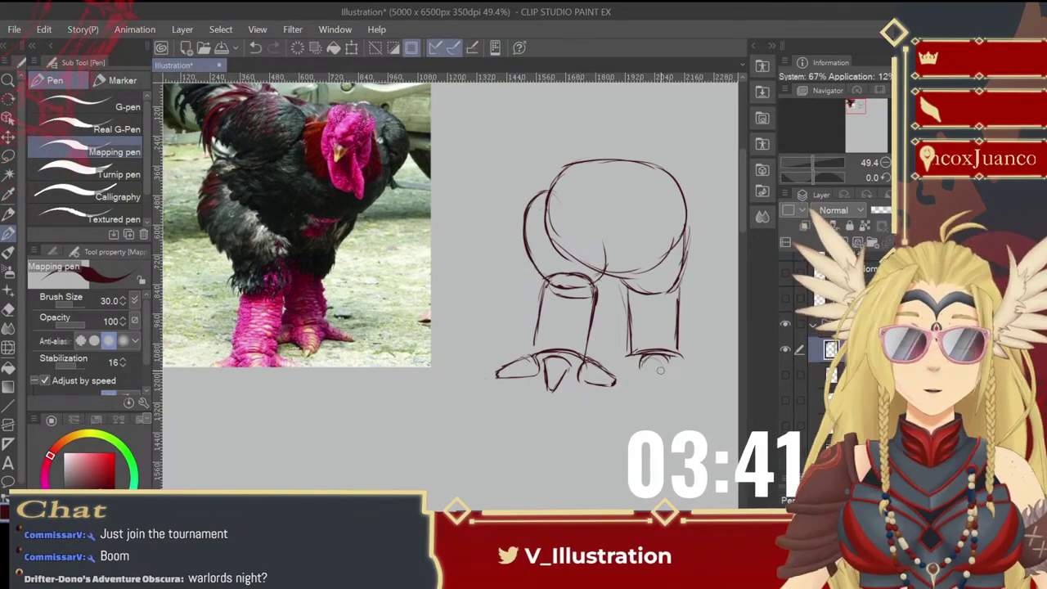
{"action": "mouse_move", "coordinate": [642, 363]}
{"action": "left_mouse_down"}
{"action": "mouse_move", "coordinate": [659, 356]}
{"action": "mouse_move", "coordinate": [654, 386]}
{"action": "left_mouse_up"}
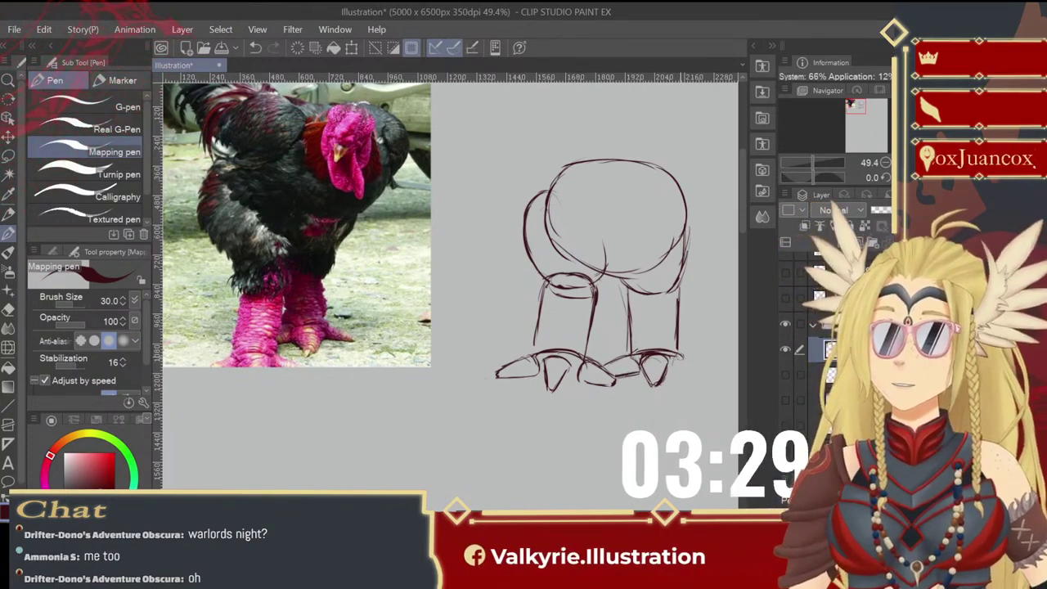
{"action": "mouse_move", "coordinate": [679, 352]}
{"action": "left_mouse_down"}
{"action": "mouse_move", "coordinate": [703, 368]}
{"action": "mouse_move", "coordinate": [676, 374]}
{"action": "mouse_move", "coordinate": [702, 376]}
{"action": "left_mouse_up"}
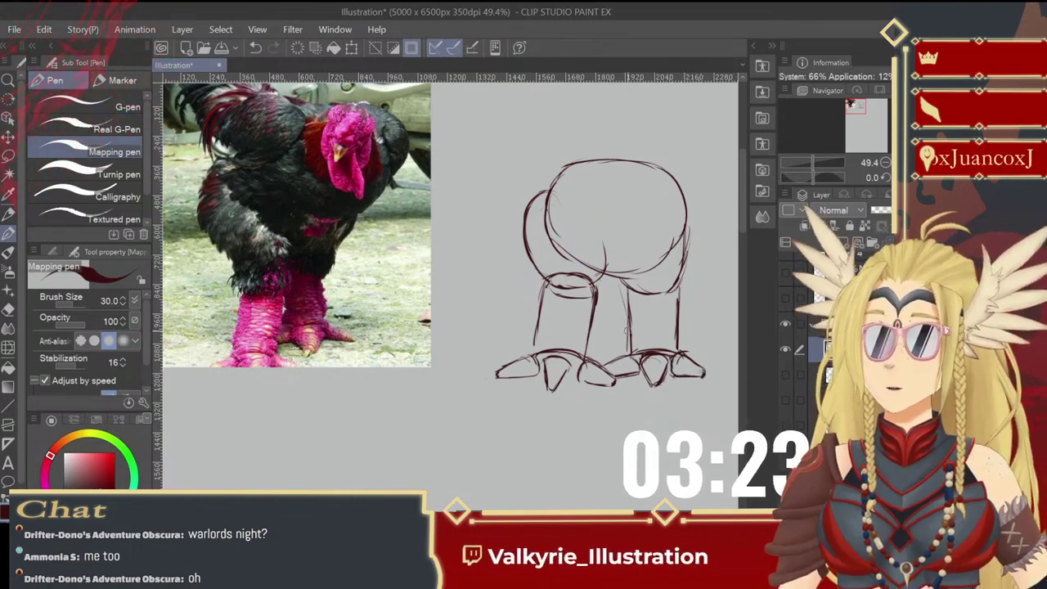
- Redraw the inner edge of the far leg and add faint construction marks under the belly
{"action": "mouse_move", "coordinate": [632, 289]}
{"action": "left_mouse_down"}
{"action": "mouse_move", "coordinate": [635, 326]}
{"action": "mouse_move", "coordinate": [620, 337]}
{"action": "left_mouse_up"}
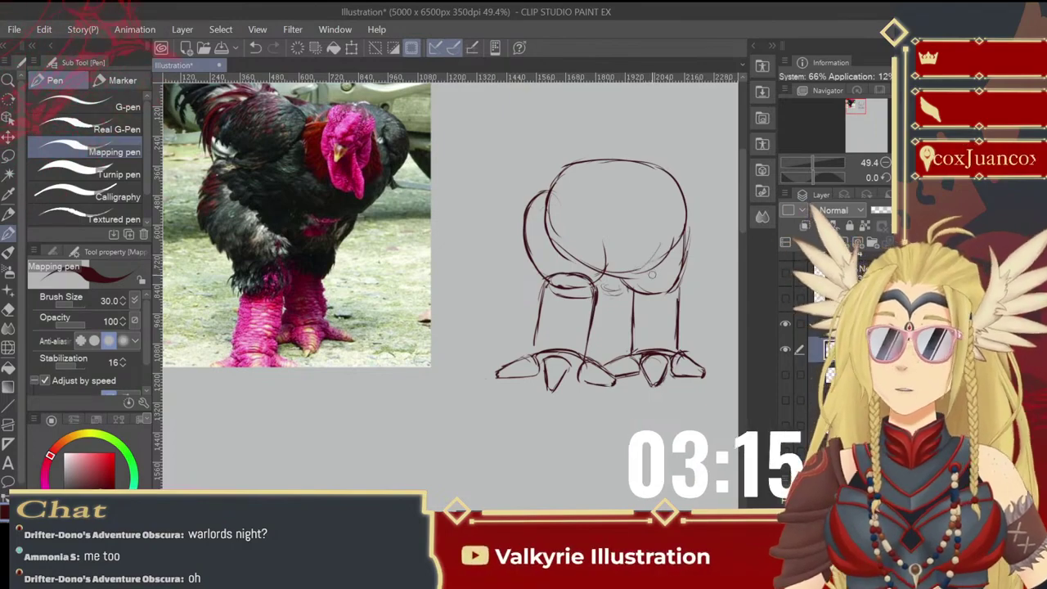
{"action": "mouse_move", "coordinate": [664, 281]}
{"action": "left_mouse_down"}
{"action": "mouse_move", "coordinate": [642, 323]}
{"action": "mouse_move", "coordinate": [643, 350]}
{"action": "left_mouse_up"}
{"action": "left_click_drag", "start_coordinate": [657, 291], "coordinate": [676, 325]}
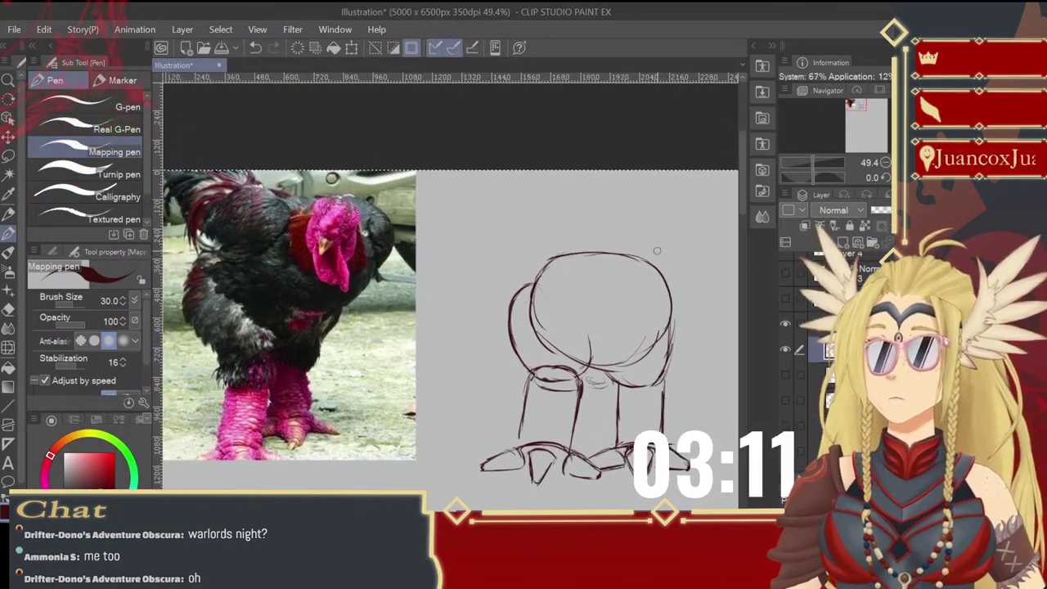
- Sketch the near wing as an oval overlapping the body's upper left, extended outward to a pointed upper corner
{"action": "left_click_drag", "start_coordinate": [610, 258], "coordinate": [647, 251]}
{"action": "mouse_move", "coordinate": [595, 227]}
{"action": "left_mouse_down"}
{"action": "mouse_move", "coordinate": [626, 234]}
{"action": "mouse_move", "coordinate": [577, 288]}
{"action": "mouse_move", "coordinate": [615, 219]}
{"action": "mouse_move", "coordinate": [583, 258]}
{"action": "left_mouse_up"}
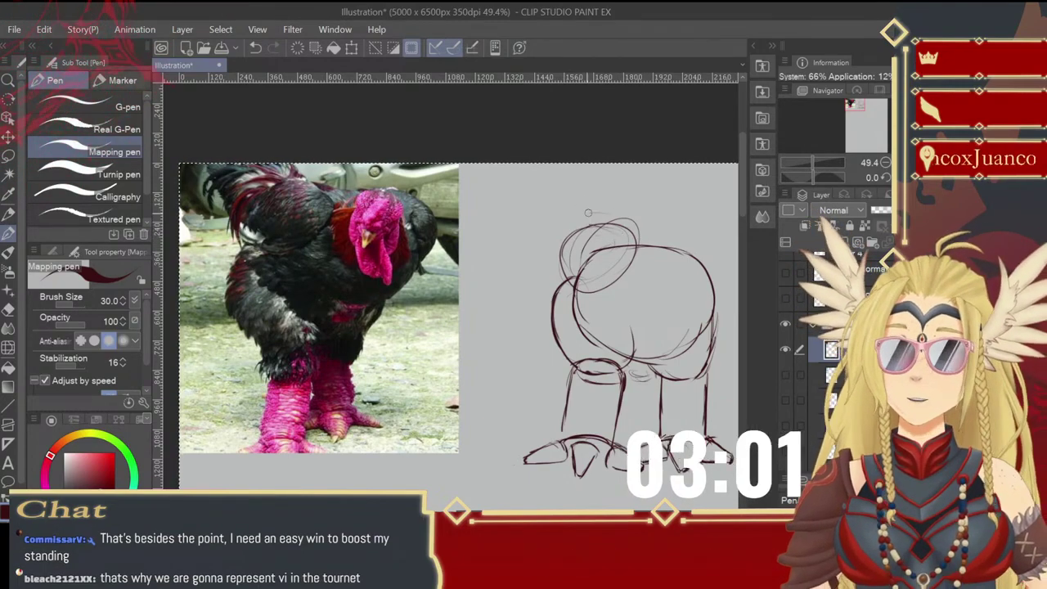
{"action": "left_click_drag", "start_coordinate": [568, 206], "coordinate": [625, 218]}
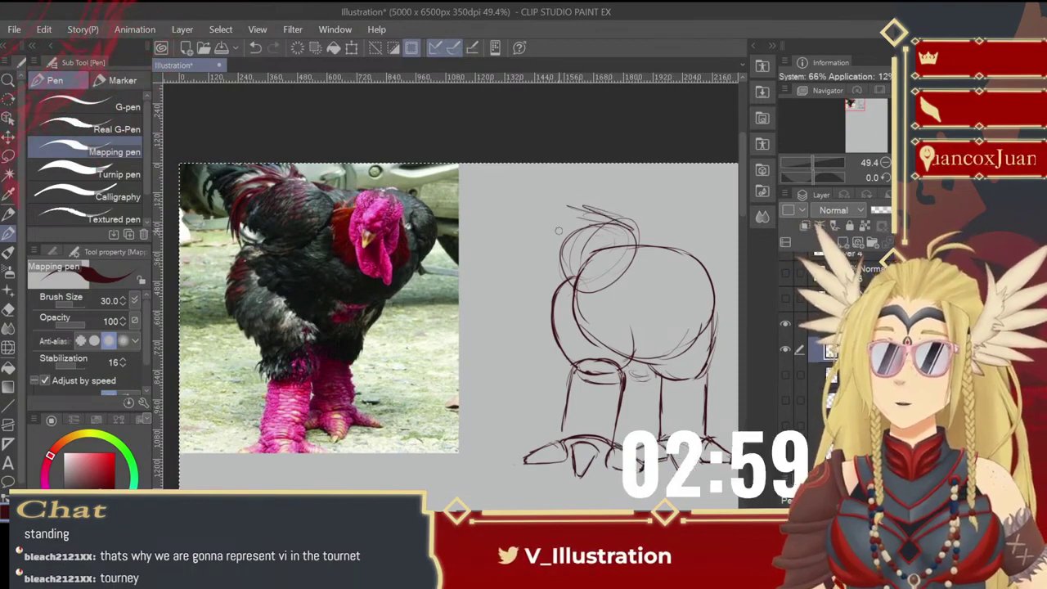
{"action": "left_click_drag", "start_coordinate": [550, 219], "coordinate": [546, 236]}
{"action": "left_click_drag", "start_coordinate": [562, 272], "coordinate": [587, 283]}
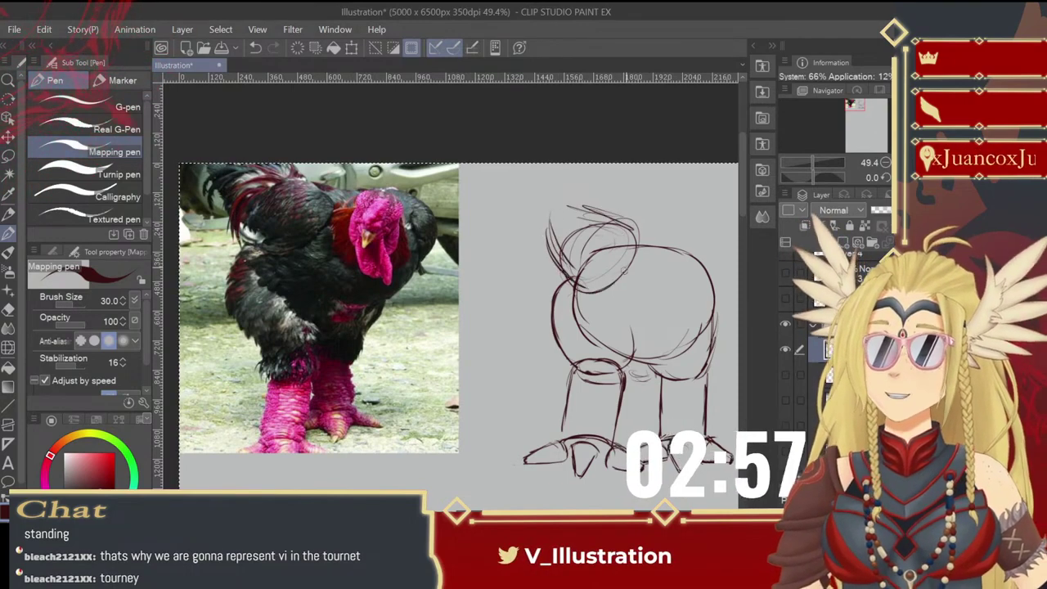
{"action": "left_click_drag", "start_coordinate": [562, 202], "coordinate": [623, 214]}
{"action": "left_click_drag", "start_coordinate": [563, 202], "coordinate": [550, 214]}
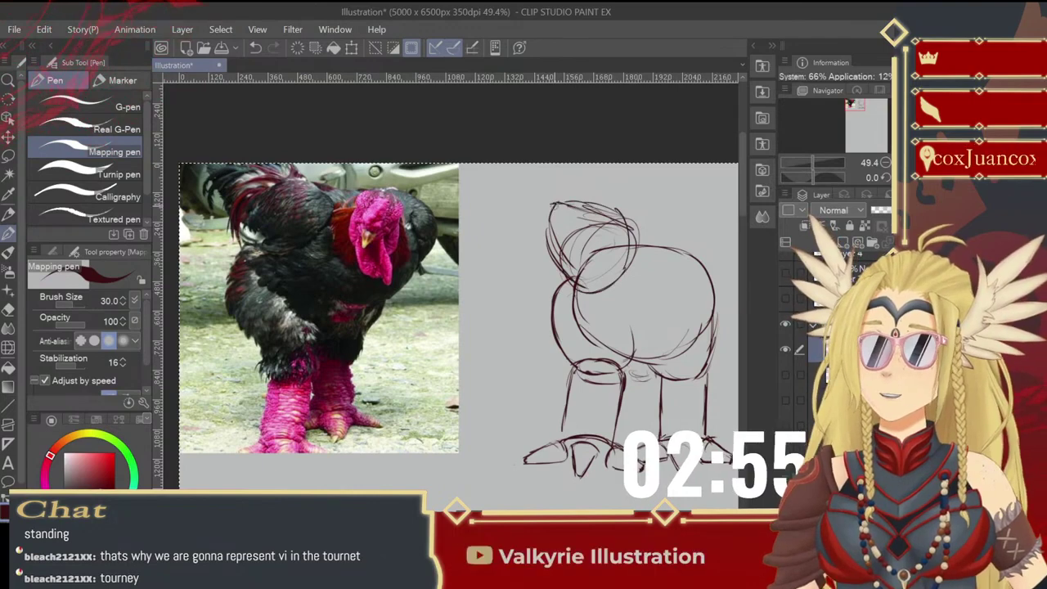
- Clean up the overlapping lines inside the near wing and sketch the far wing as an upright oval at the body's upper right
{"action": "left_click_drag", "start_coordinate": [623, 262], "coordinate": [596, 265]}
{"action": "mouse_move", "coordinate": [693, 238]}
{"action": "left_mouse_down"}
{"action": "mouse_move", "coordinate": [692, 299]}
{"action": "mouse_move", "coordinate": [684, 245]}
{"action": "mouse_move", "coordinate": [718, 264]}
{"action": "mouse_move", "coordinate": [700, 247]}
{"action": "mouse_move", "coordinate": [692, 285]}
{"action": "left_mouse_up"}
{"action": "mouse_move", "coordinate": [584, 236]}
{"action": "left_mouse_down"}
{"action": "mouse_move", "coordinate": [553, 255]}
{"action": "mouse_move", "coordinate": [556, 273]}
{"action": "mouse_move", "coordinate": [565, 242]}
{"action": "left_mouse_up"}
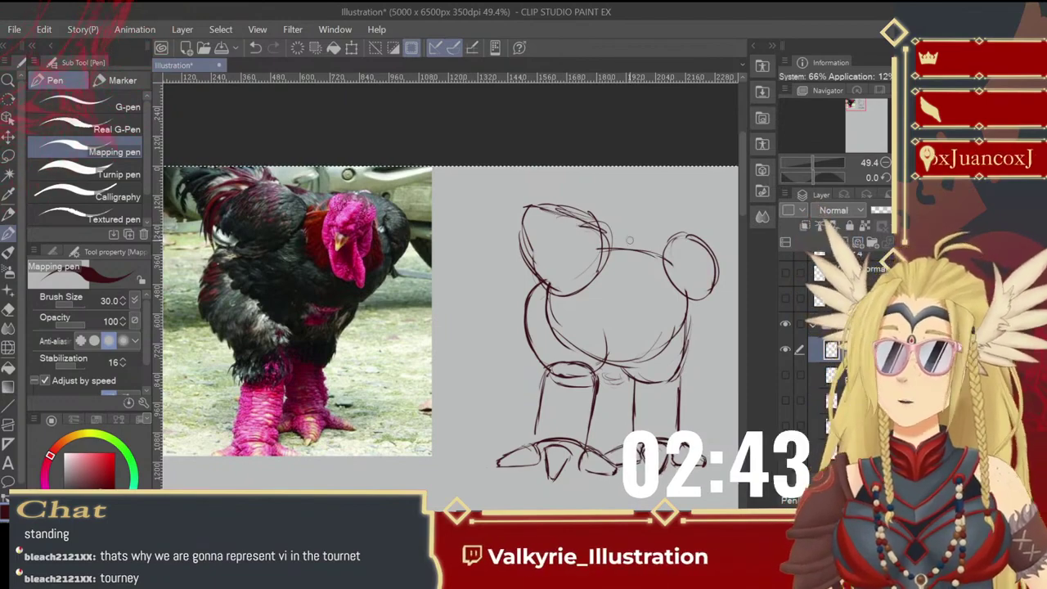
- Sketch the head as a circle between the two wings and remove the extra circular strokes inside it
{"action": "mouse_move", "coordinate": [642, 219]}
{"action": "left_mouse_down"}
{"action": "mouse_move", "coordinate": [652, 245]}
{"action": "mouse_move", "coordinate": [626, 223]}
{"action": "mouse_move", "coordinate": [653, 254]}
{"action": "mouse_move", "coordinate": [621, 251]}
{"action": "left_mouse_up"}
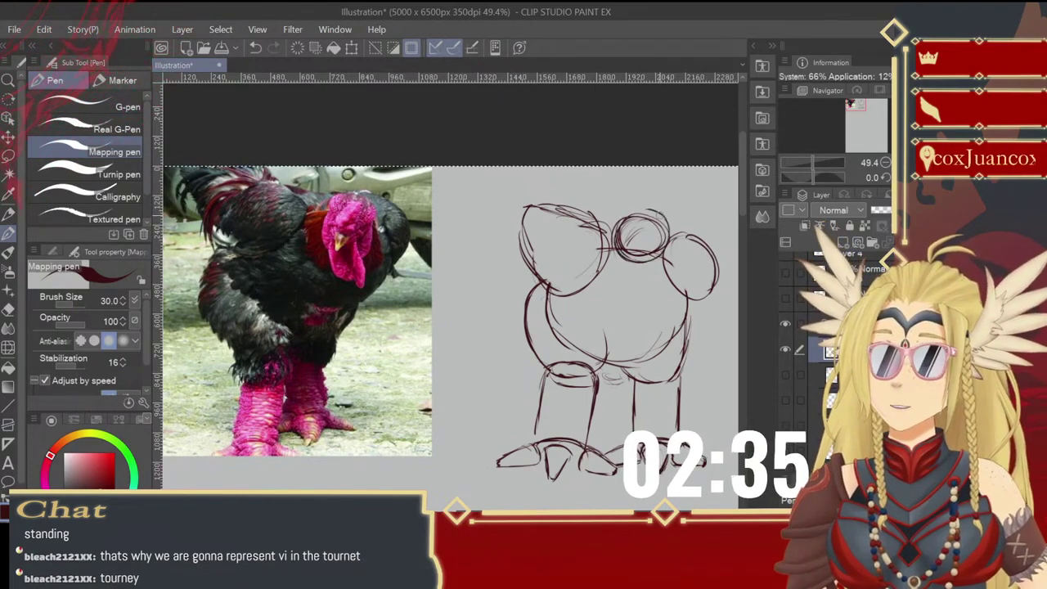
{"action": "key", "text": "ctrl+z"}
{"action": "key", "text": "ctrl+z"}
{"action": "key", "text": "ctrl+z"}
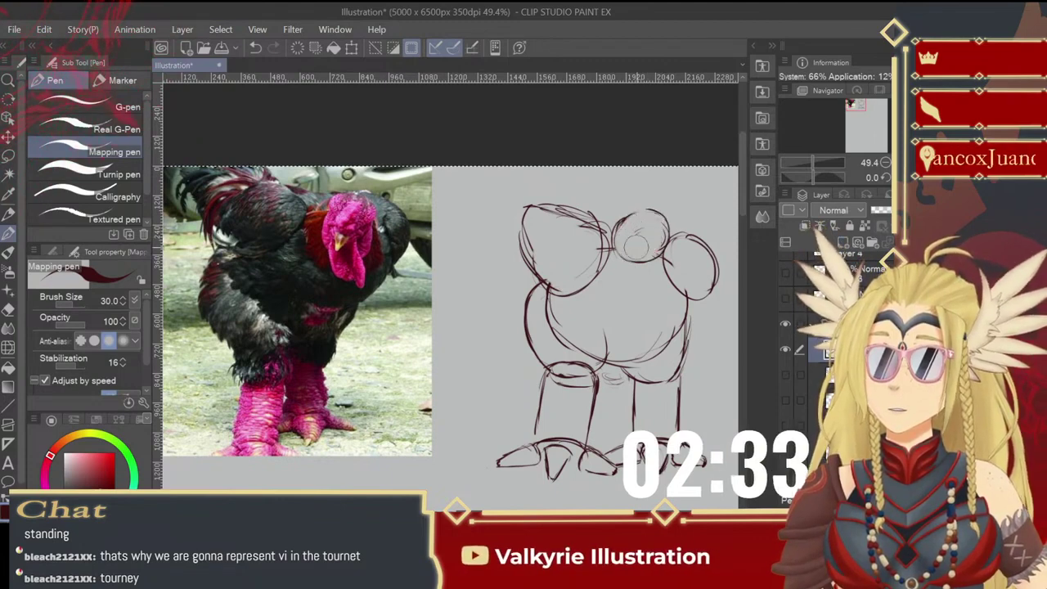
{"action": "key", "text": "e"}
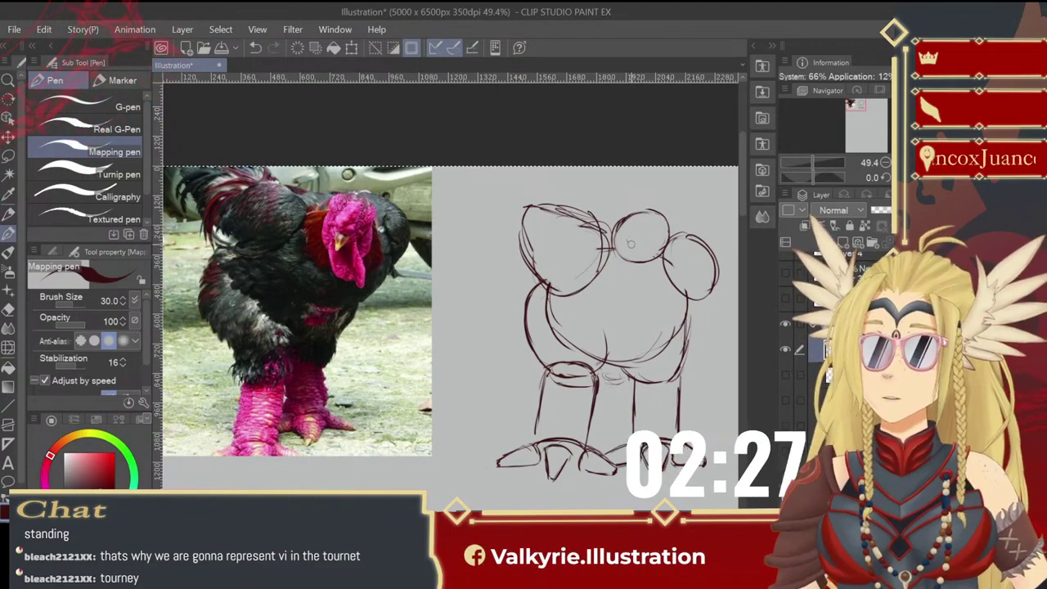
- Sketch a small triangular beak with long wattles hanging below it, and rework the head outline into a more angular shape
{"action": "left_click_drag", "start_coordinate": [630, 258], "coordinate": [633, 263]}
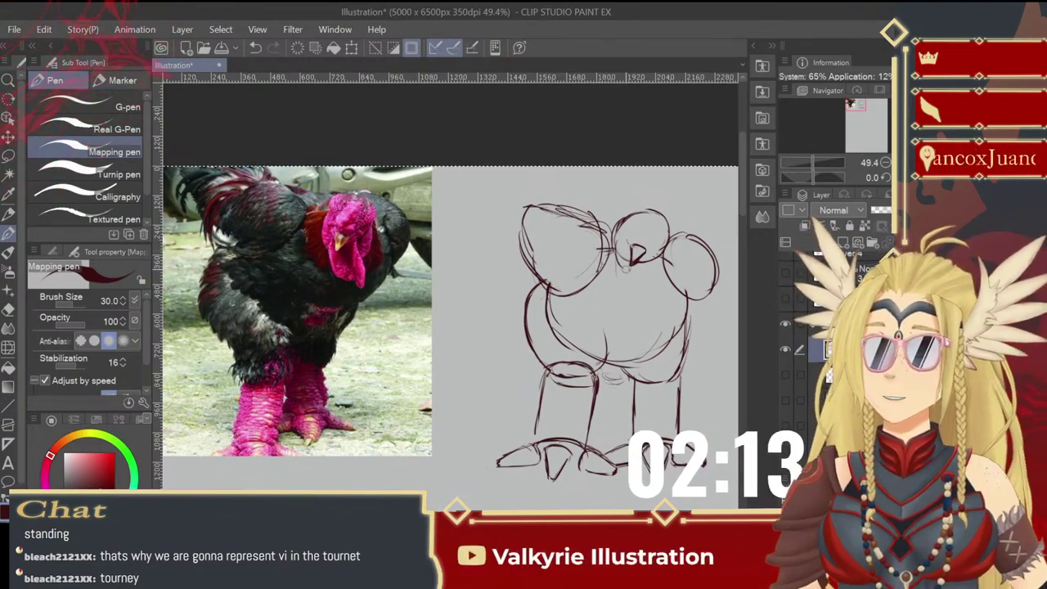
{"action": "left_click_drag", "start_coordinate": [626, 263], "coordinate": [632, 291]}
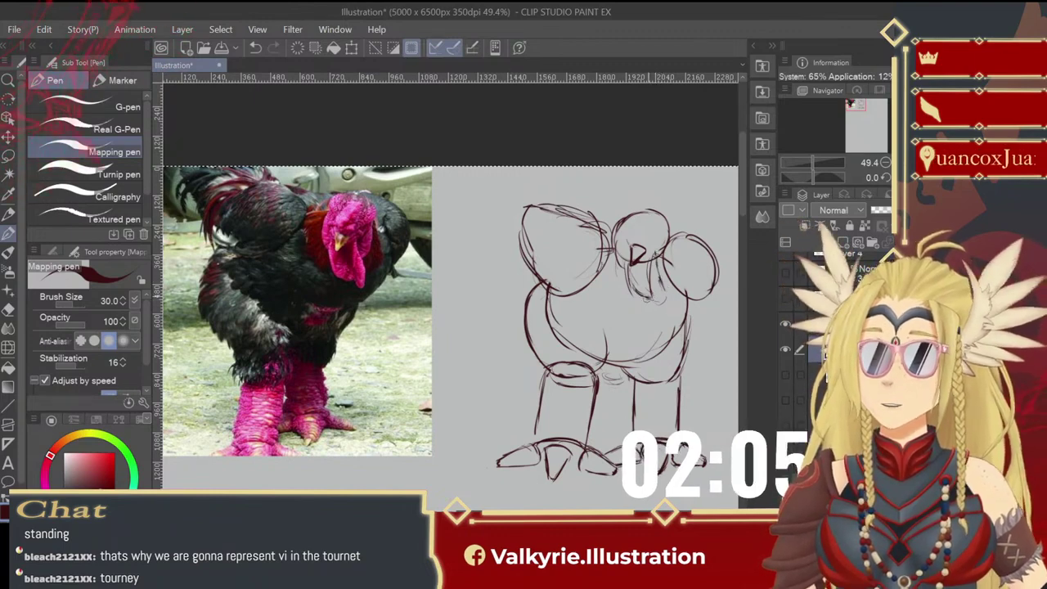
{"action": "left_click_drag", "start_coordinate": [657, 302], "coordinate": [658, 295]}
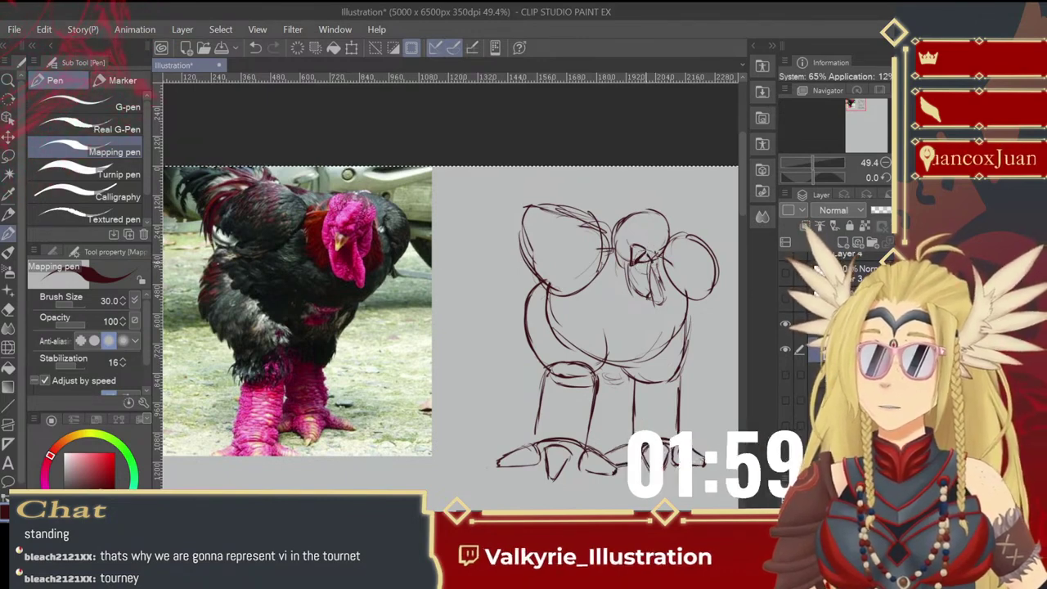
{"action": "left_click_drag", "start_coordinate": [646, 254], "coordinate": [632, 265]}
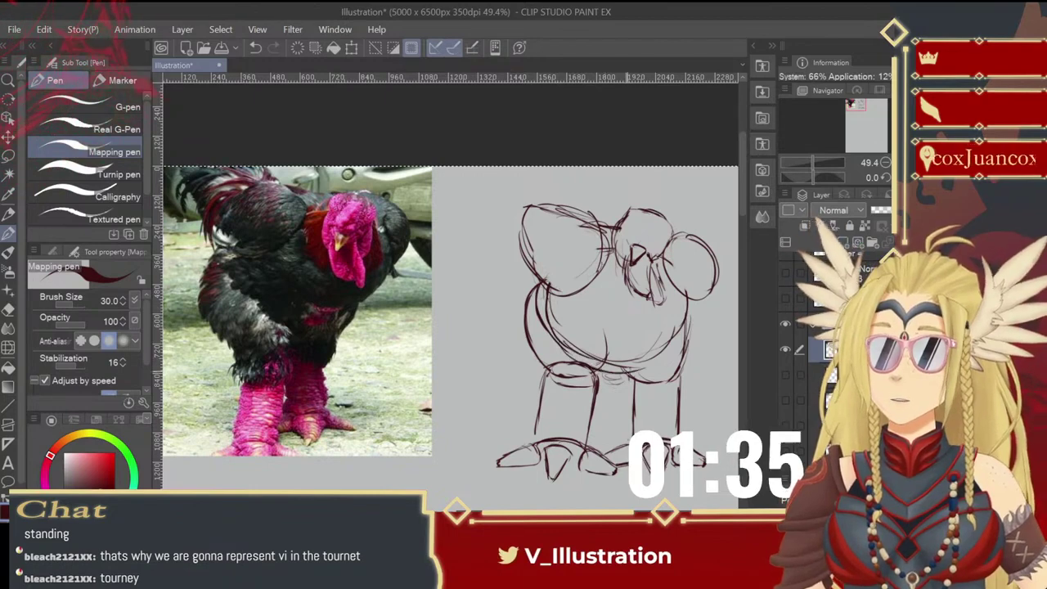
- Redraw the belly as a lower, fuller curve in place of the inner construction lines, and roughen the near wing's outer edge with feather strokes
{"action": "left_click_drag", "start_coordinate": [651, 368], "coordinate": [687, 329]}
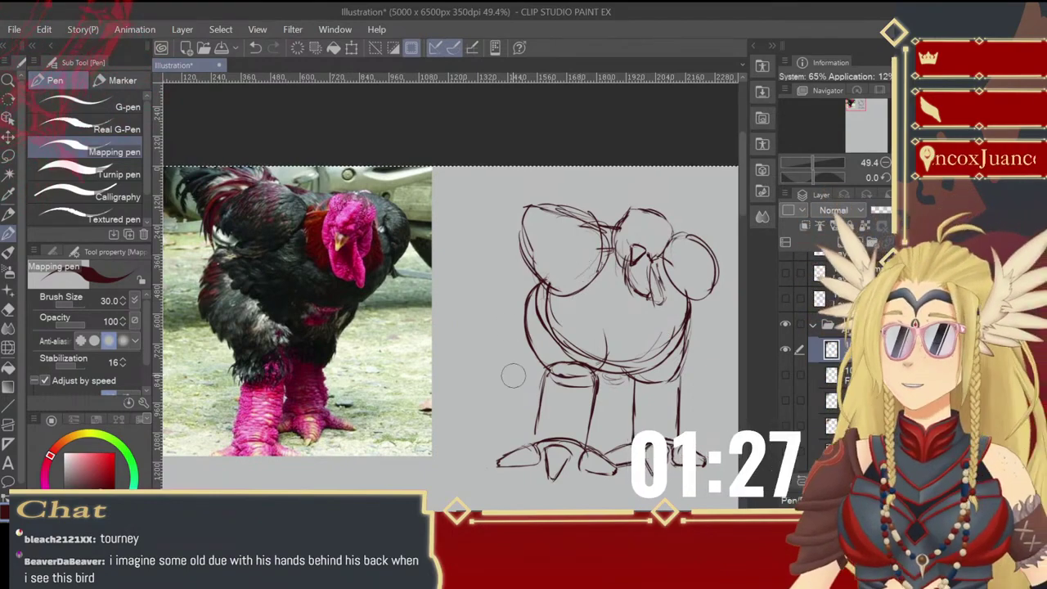
{"action": "mouse_move", "coordinate": [546, 305]}
{"action": "left_mouse_down"}
{"action": "mouse_move", "coordinate": [590, 358]}
{"action": "mouse_move", "coordinate": [607, 348]}
{"action": "left_mouse_up"}
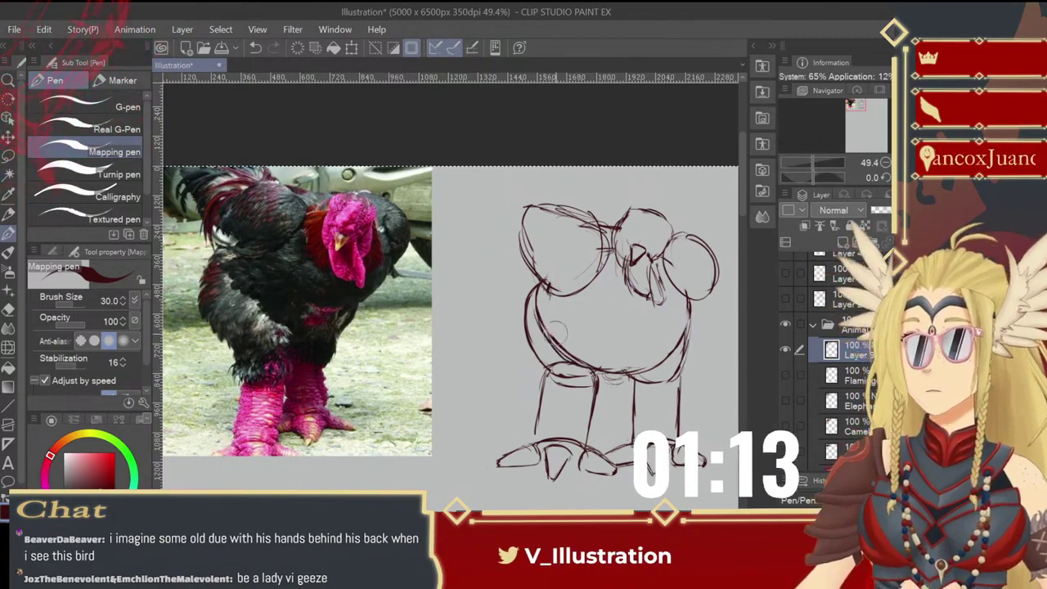
{"action": "left_click_drag", "start_coordinate": [539, 298], "coordinate": [633, 376]}
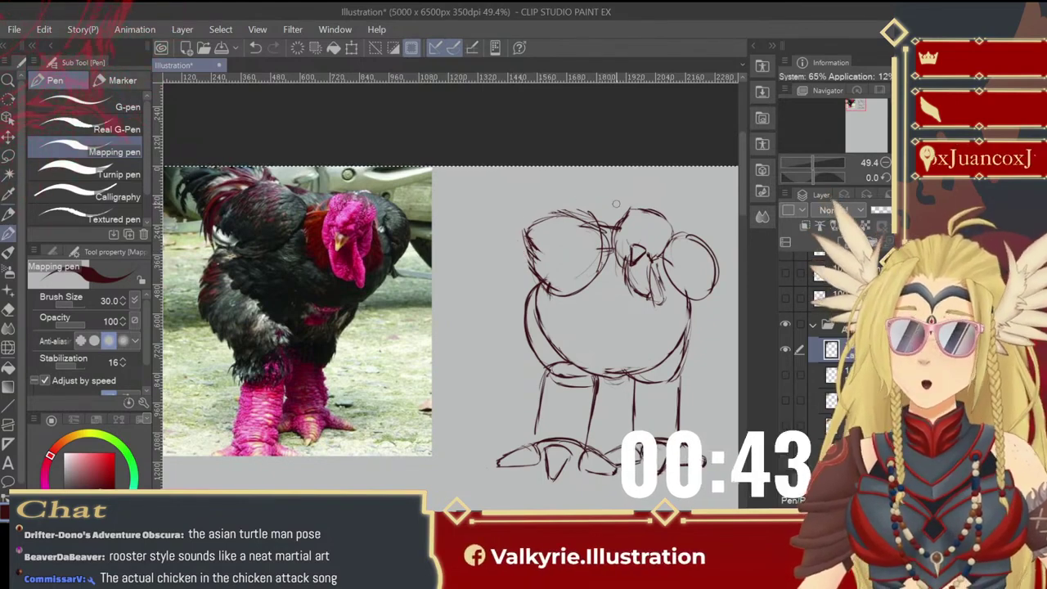
- Sketch the tail as a large arc rising behind the head and curving down around the near wing's outer side
{"action": "mouse_move", "coordinate": [620, 221]}
{"action": "left_mouse_down"}
{"action": "mouse_move", "coordinate": [604, 185]}
{"action": "mouse_move", "coordinate": [585, 176]}
{"action": "mouse_move", "coordinate": [524, 196]}
{"action": "left_mouse_up"}
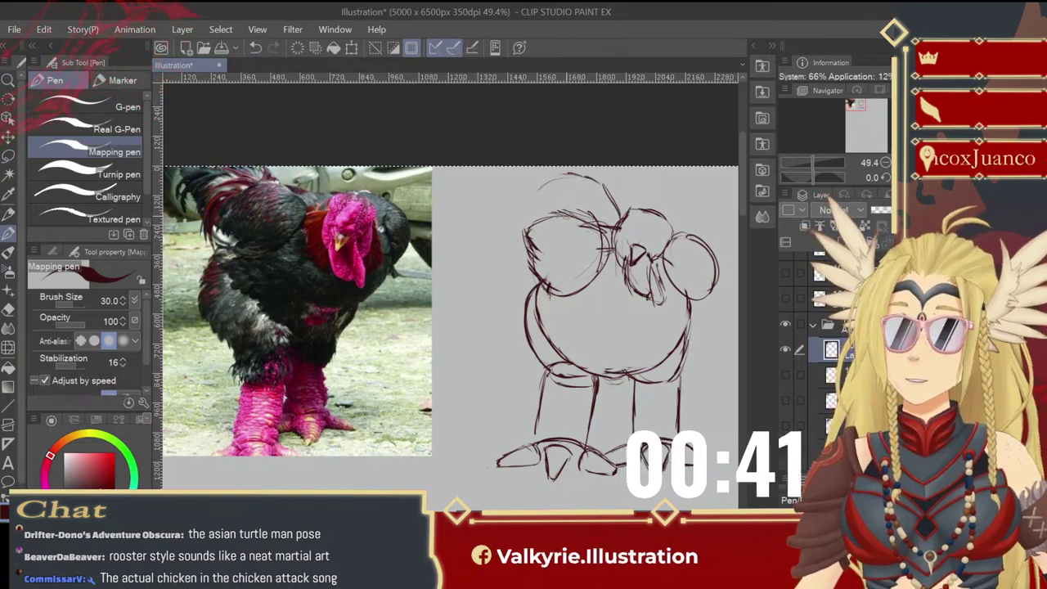
{"action": "mouse_move", "coordinate": [575, 175]}
{"action": "left_mouse_down"}
{"action": "mouse_move", "coordinate": [533, 188]}
{"action": "mouse_move", "coordinate": [507, 216]}
{"action": "mouse_move", "coordinate": [527, 275]}
{"action": "left_mouse_up"}
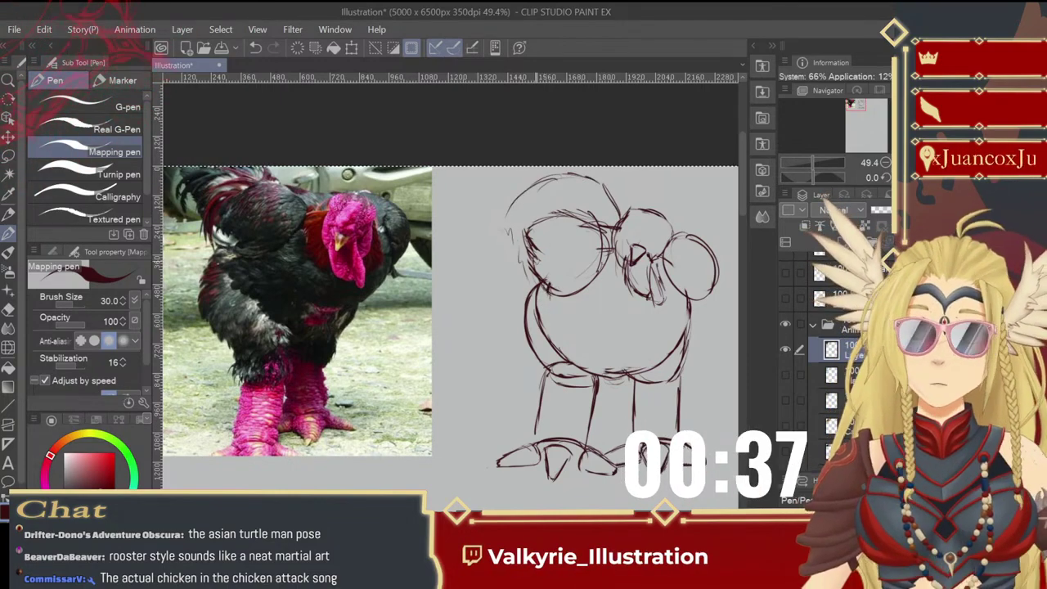